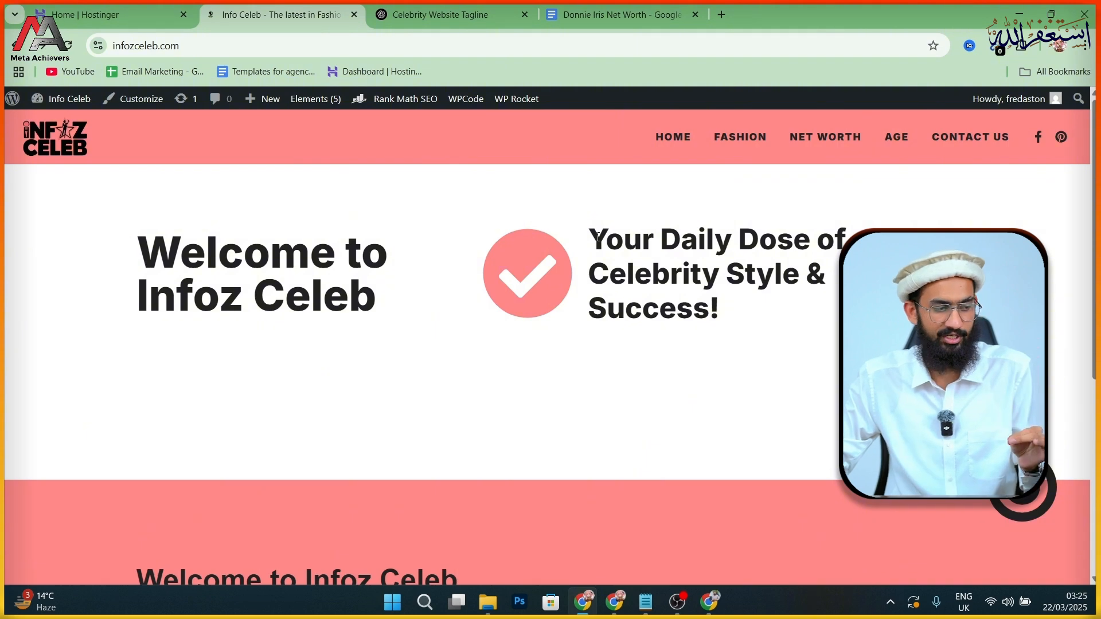
- Look over the Infoz Celeb homepage from the welcome header down to the footer links
{"action": "scroll", "coordinate": [605, 265], "scroll_direction": "down", "scroll_amount": 3}
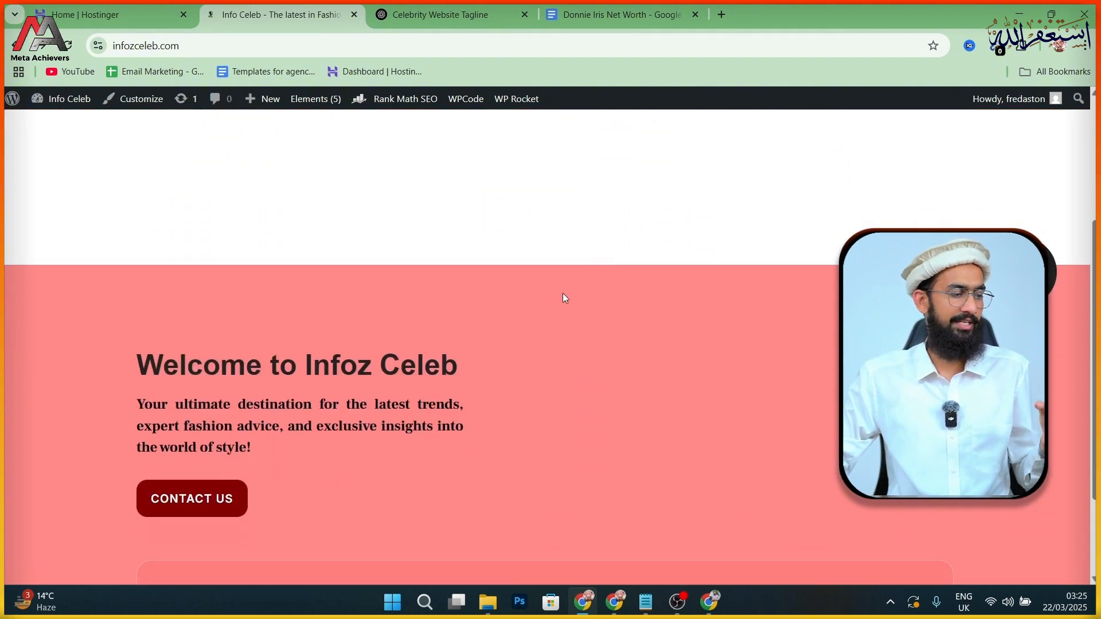
{"action": "scroll", "coordinate": [457, 303], "scroll_direction": "down", "scroll_amount": 3}
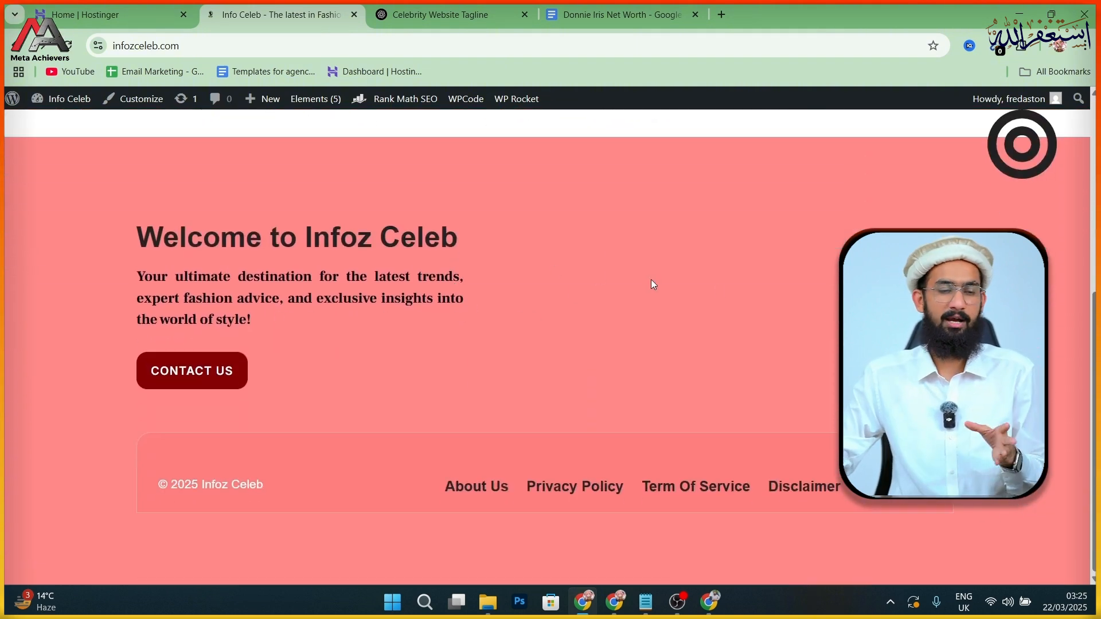
{"action": "scroll", "coordinate": [693, 250], "scroll_direction": "up", "scroll_amount": 6}
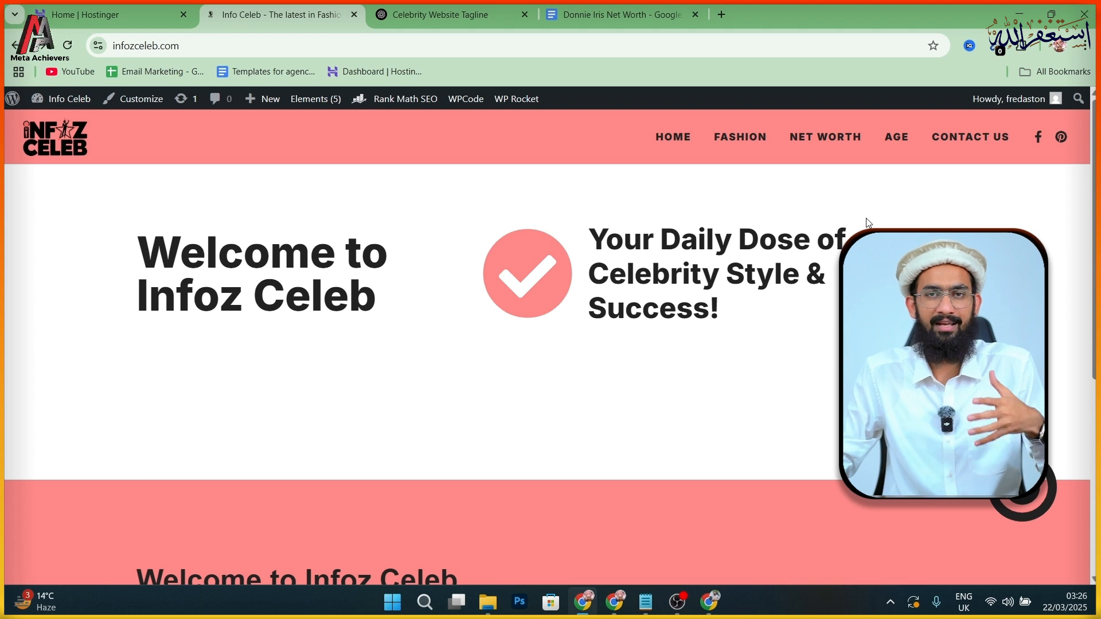
{"action": "scroll", "coordinate": [869, 223], "scroll_direction": "down", "scroll_amount": 2}
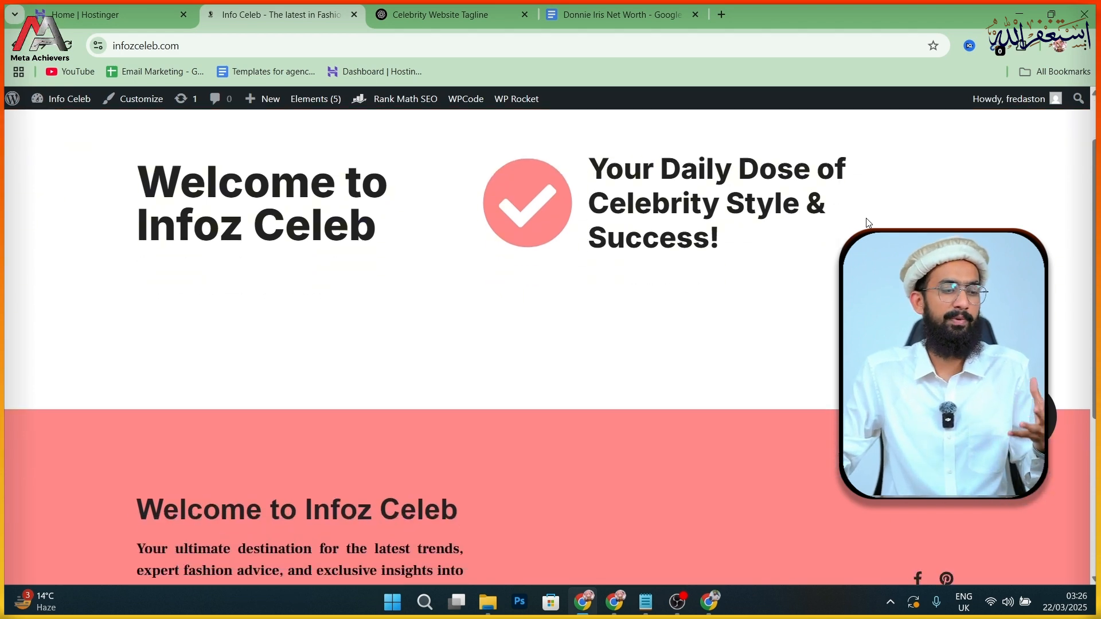
{"action": "scroll", "coordinate": [869, 223], "scroll_direction": "up", "scroll_amount": 3}
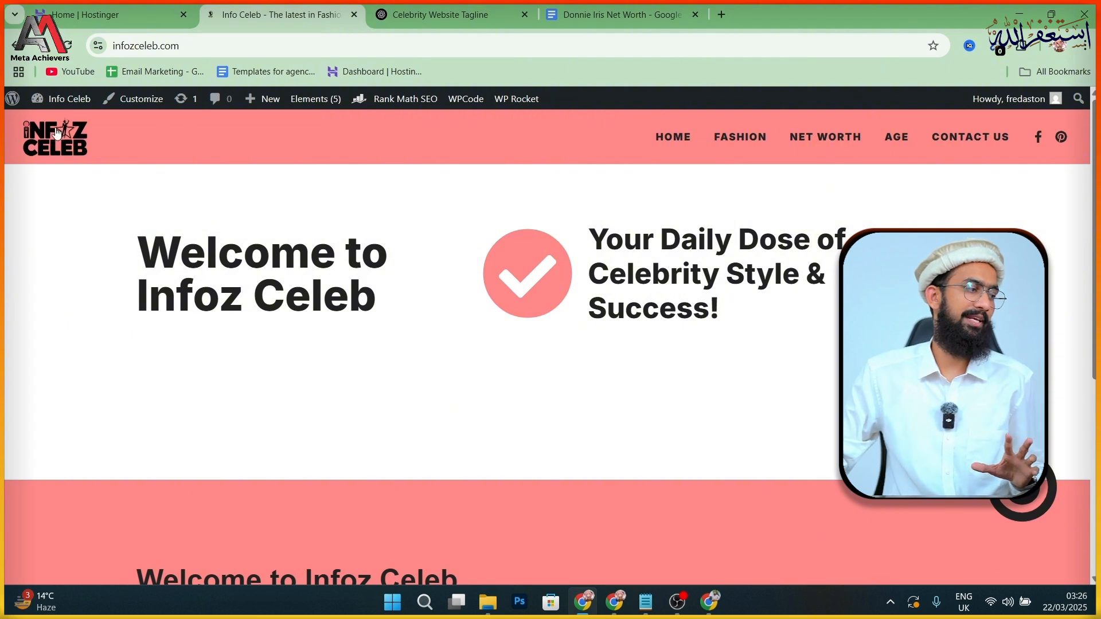
- Open the site's WordPress dashboard and start a new post
{"action": "mouse_move", "coordinate": [60, 99]}
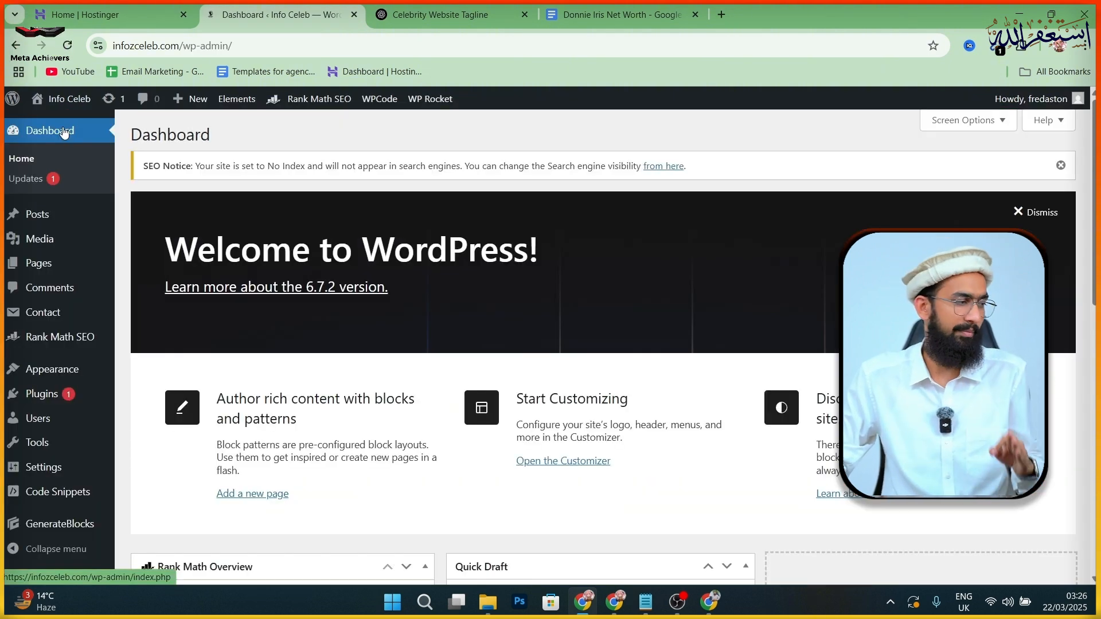
{"action": "mouse_move", "coordinate": [70, 228]}
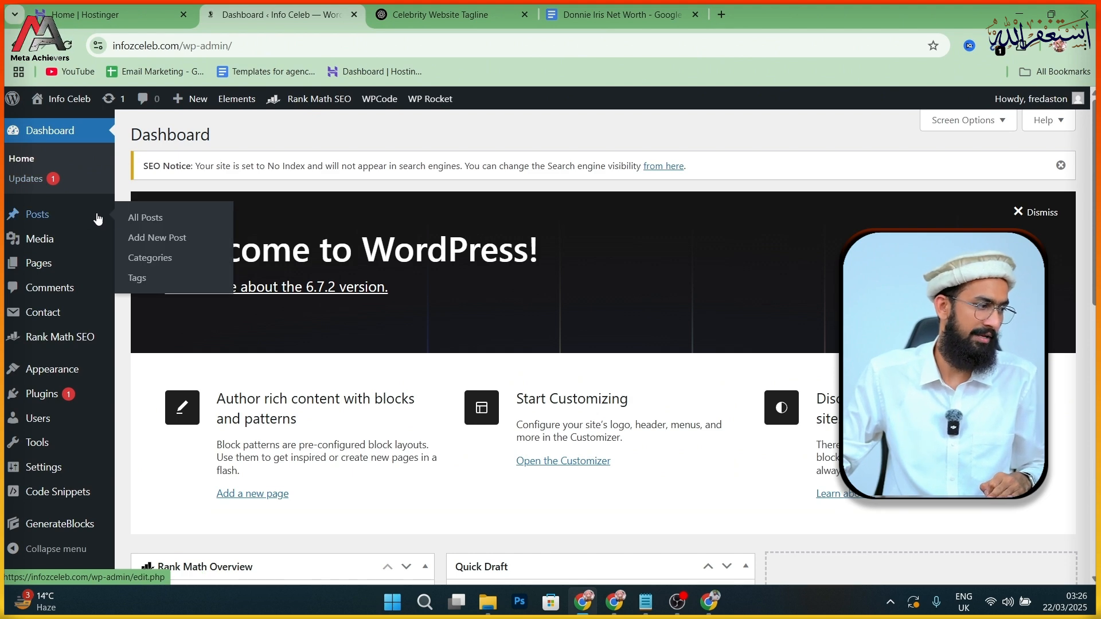
{"action": "left_click", "coordinate": [151, 239]}
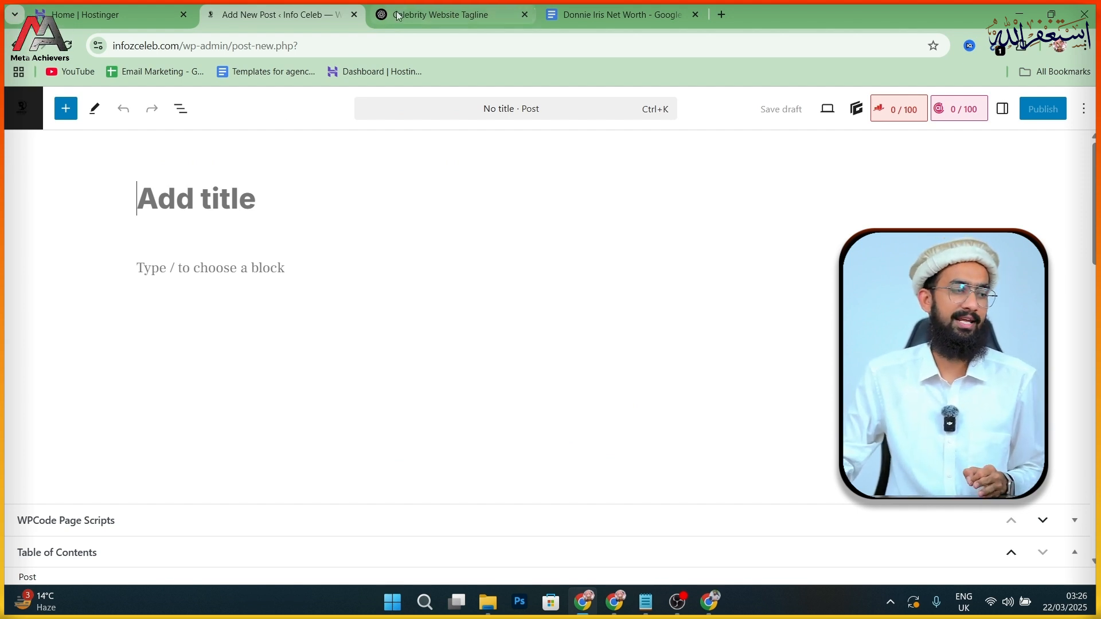
- Copy the entire Donnie Iris Net Worth article from the Google Docs document into the new WordPress post
{"action": "left_click", "coordinate": [617, 15]}
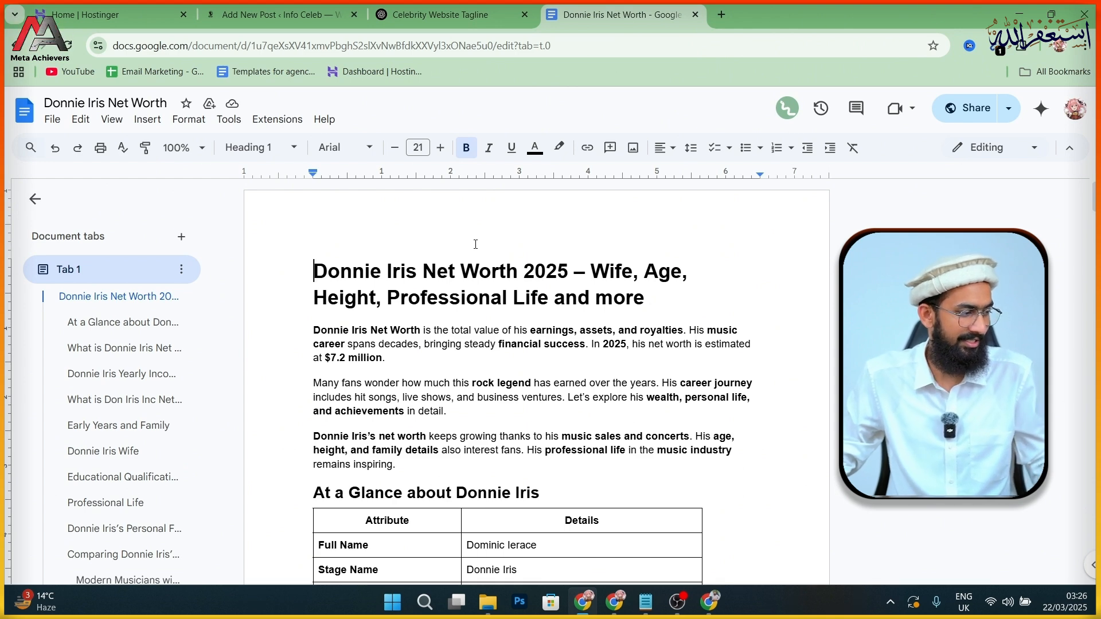
{"action": "key", "text": "ctrl+a"}
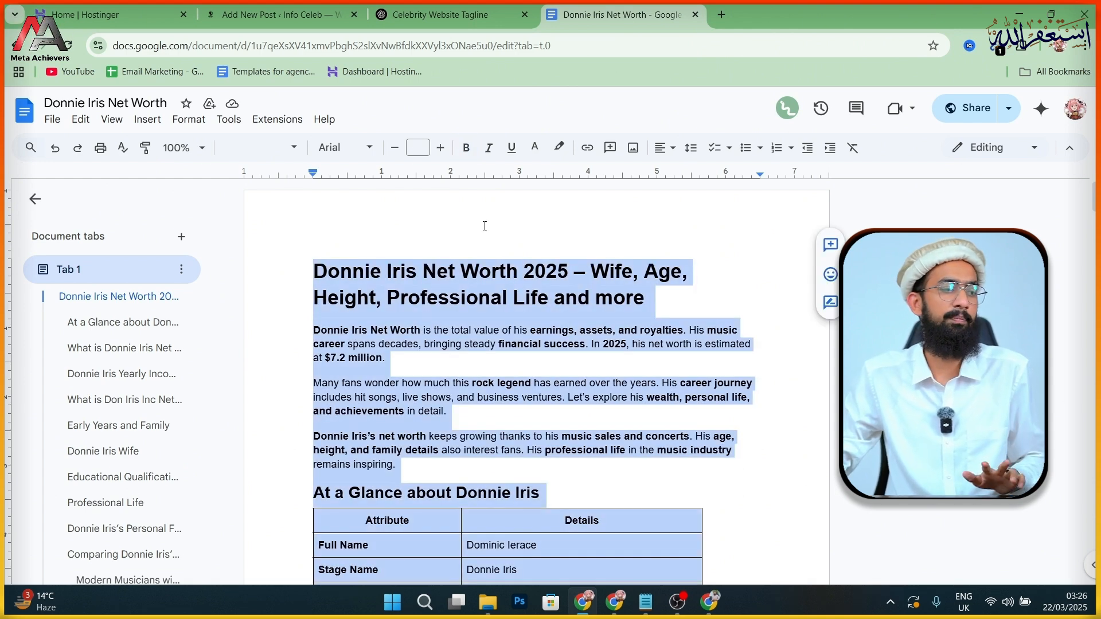
{"action": "left_click", "coordinate": [270, 14]}
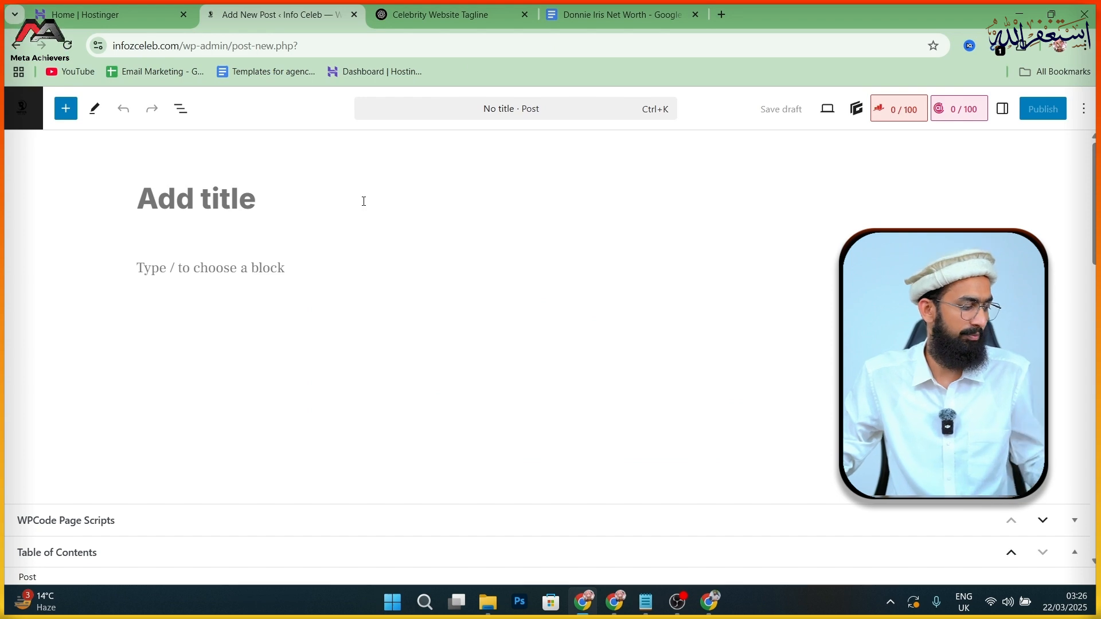
{"action": "key", "text": "ctrl+v"}
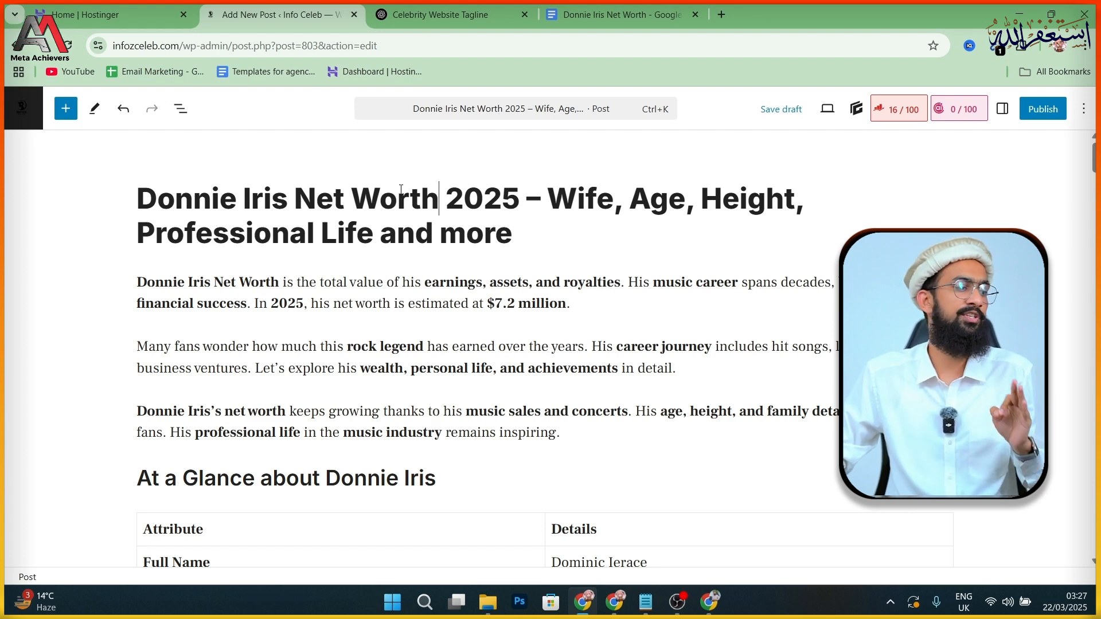
- Switch to the Google Docs article and copy the phrase "Donnie Iris Net Worth" from its main heading
{"action": "left_click", "coordinate": [611, 16]}
{"action": "left_click", "coordinate": [315, 271]}
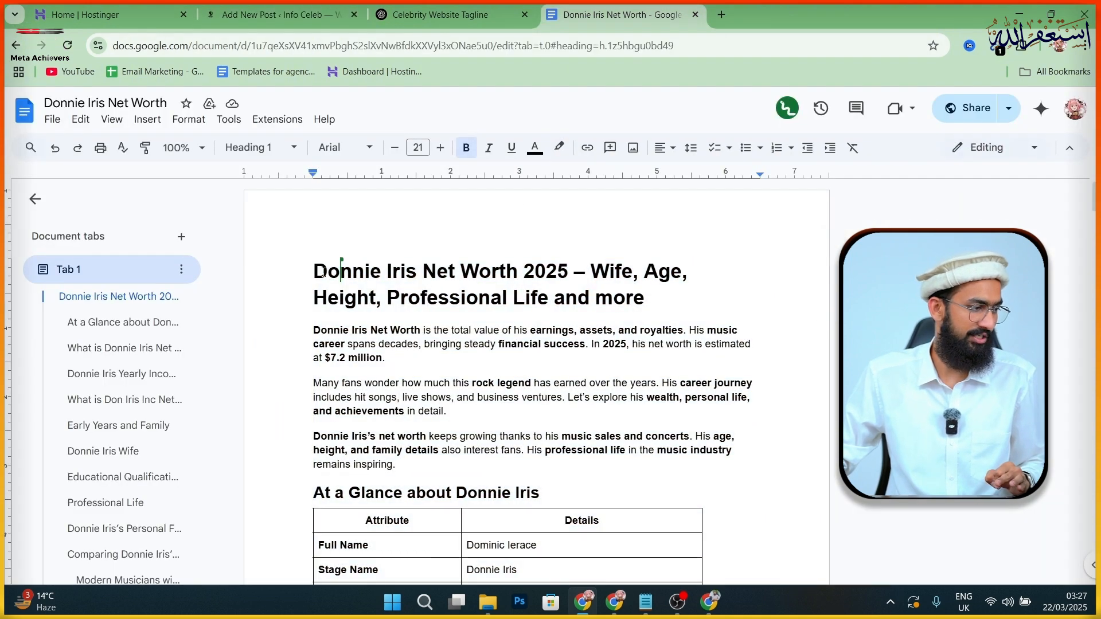
{"action": "left_click_drag", "start_coordinate": [315, 270], "coordinate": [518, 271]}
{"action": "key", "text": "ctrl+c"}
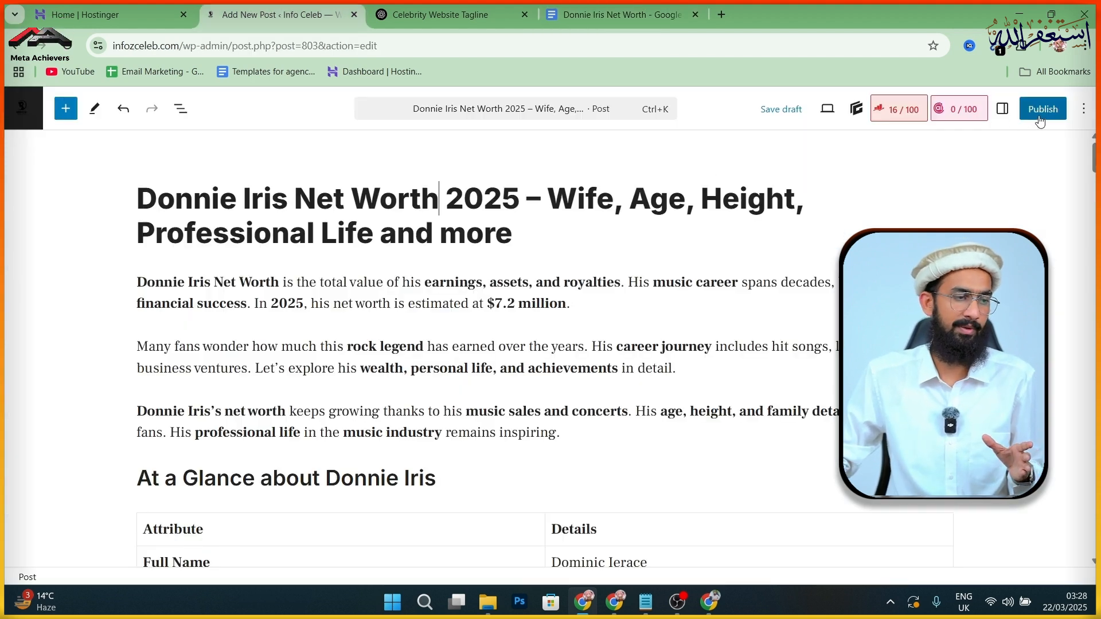
- In the WordPress post's settings, open the featured image selection
{"action": "left_click", "coordinate": [1004, 113]}
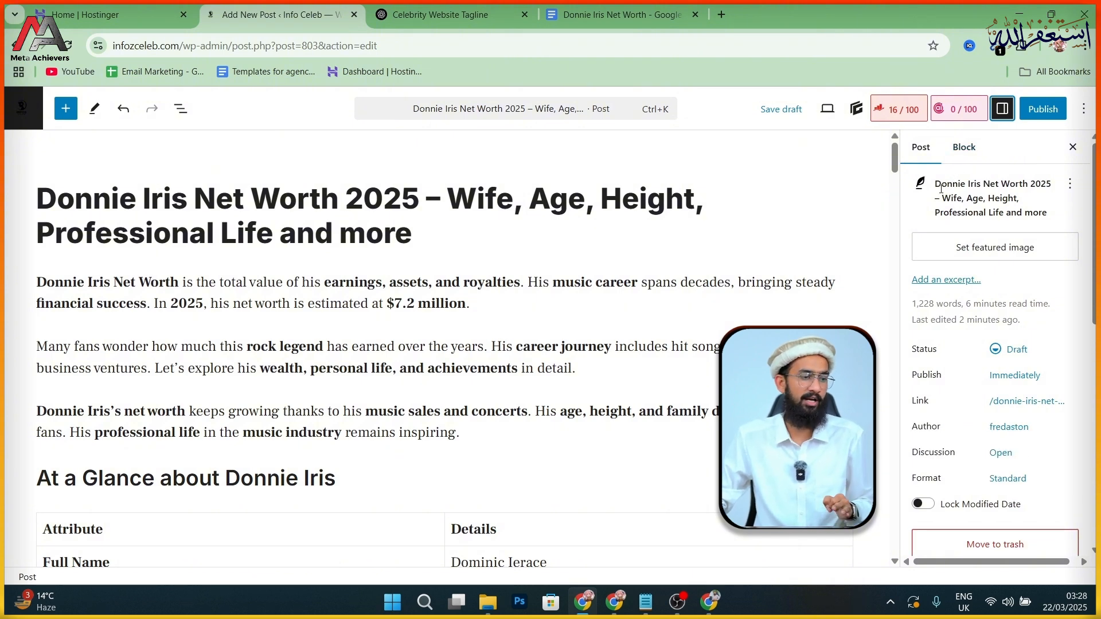
{"action": "left_click", "coordinate": [974, 254]}
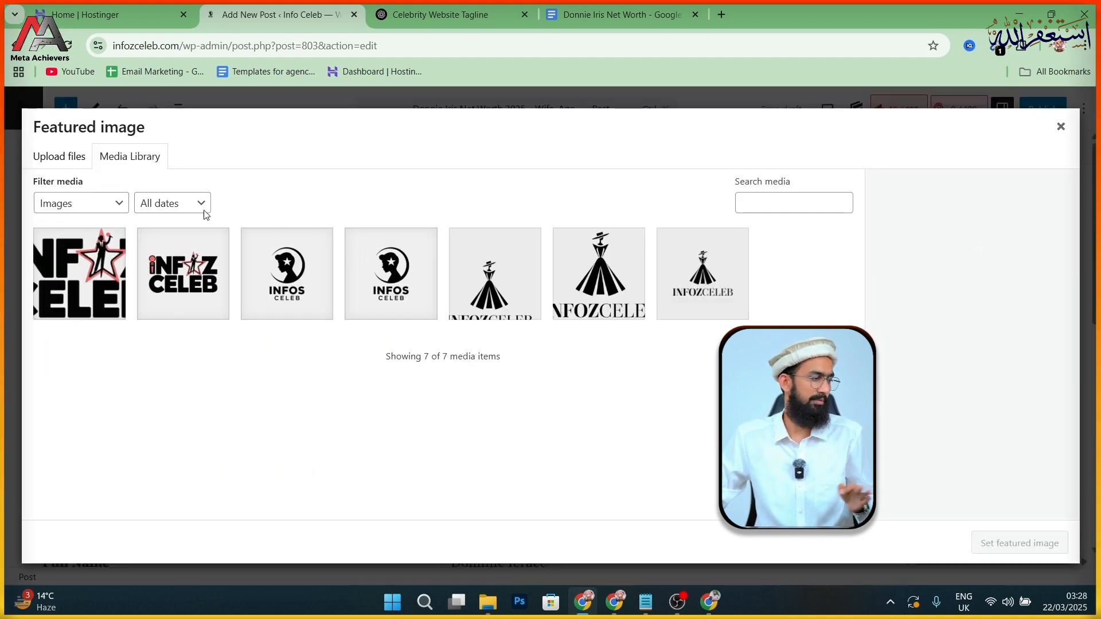
- Search Google for Yandex in a new browser tab and open the Yandex homepage
{"action": "left_click", "coordinate": [721, 14]}
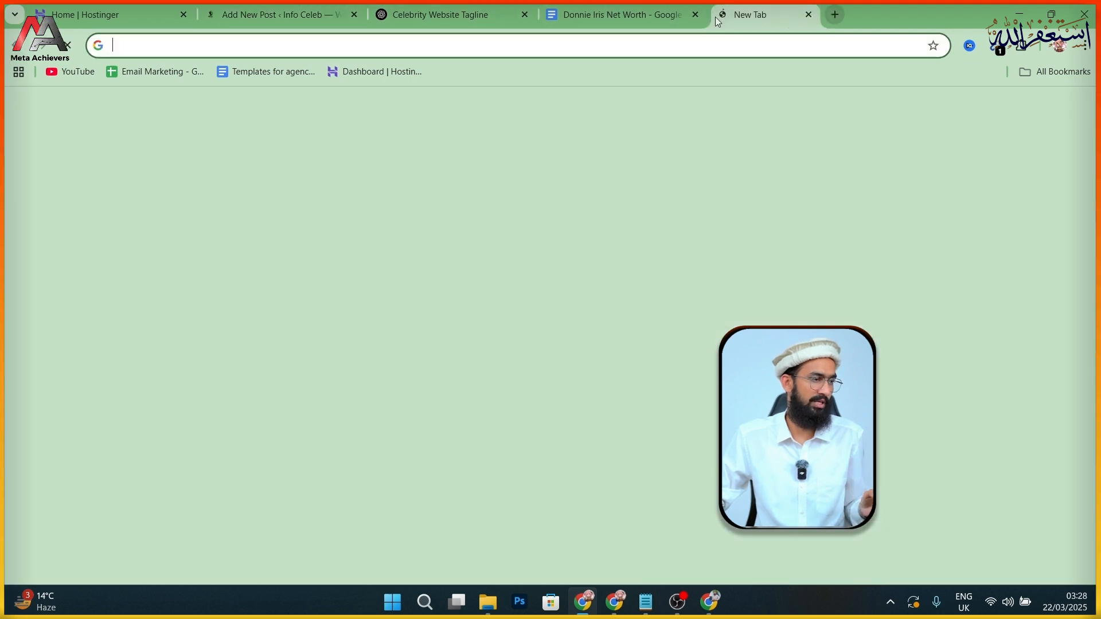
{"action": "left_click", "coordinate": [487, 287]}
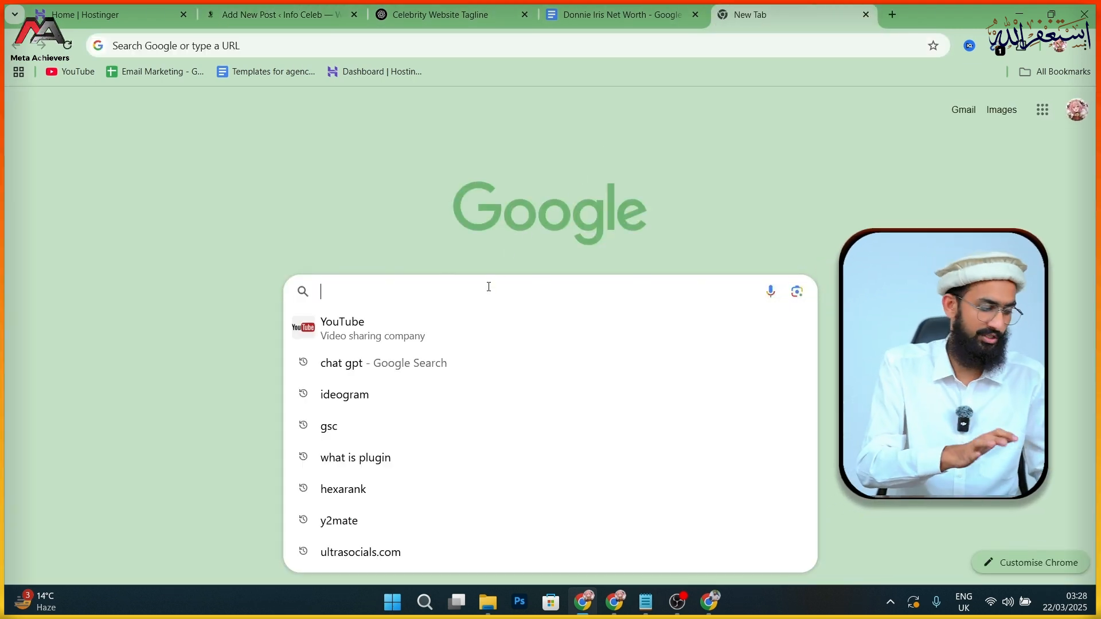
{"action": "type", "text": "yandex"}
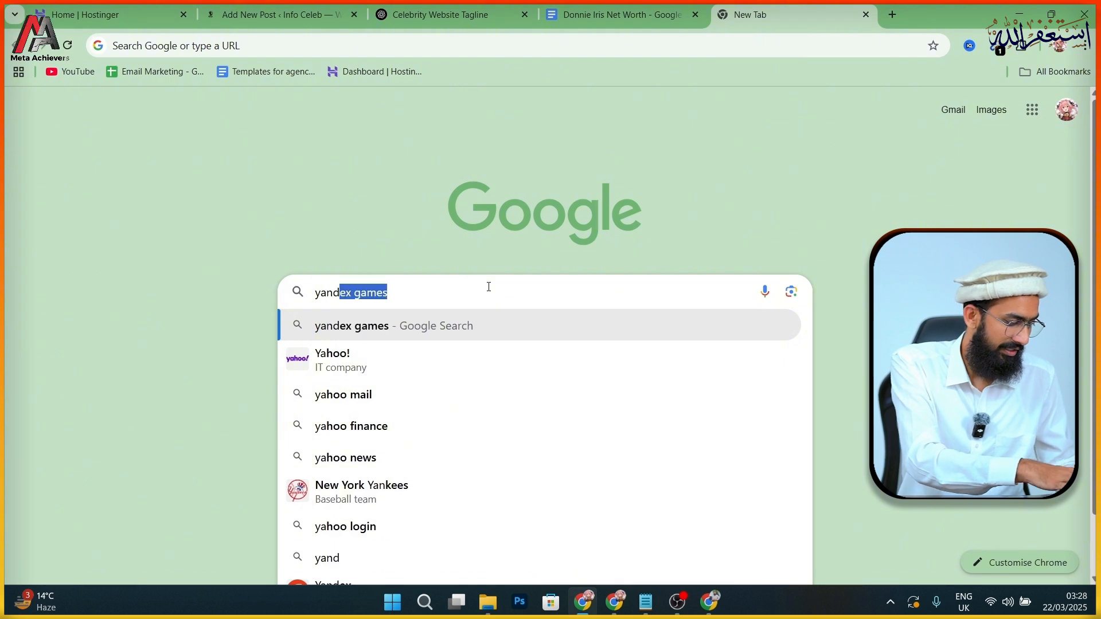
{"action": "key", "text": "Return"}
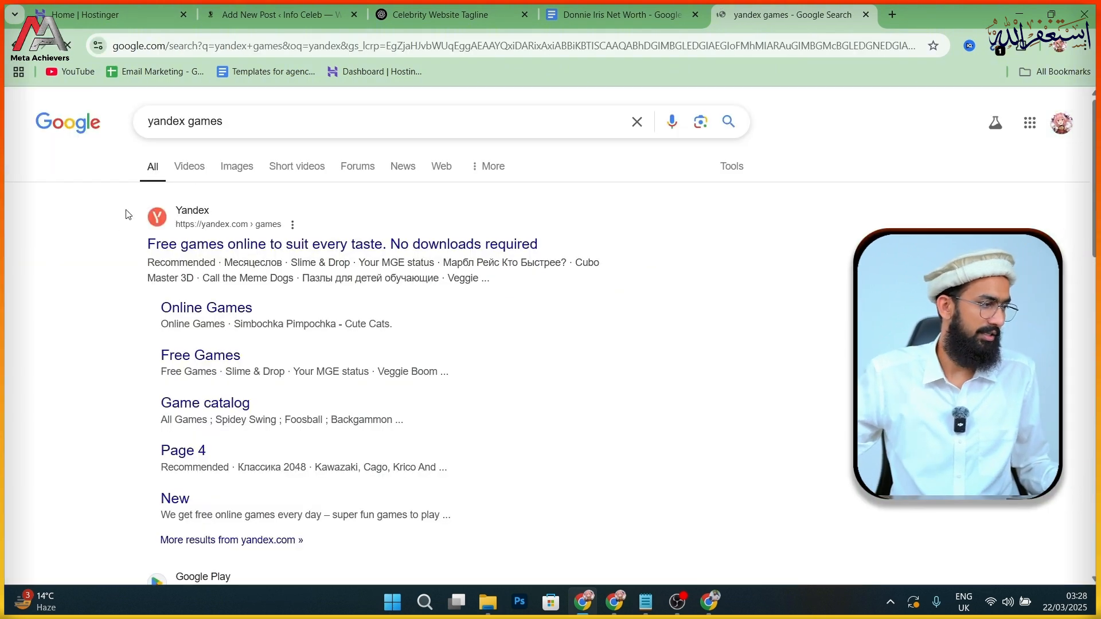
{"action": "double_click", "coordinate": [189, 121]}
{"action": "key", "text": "BackSpace"}
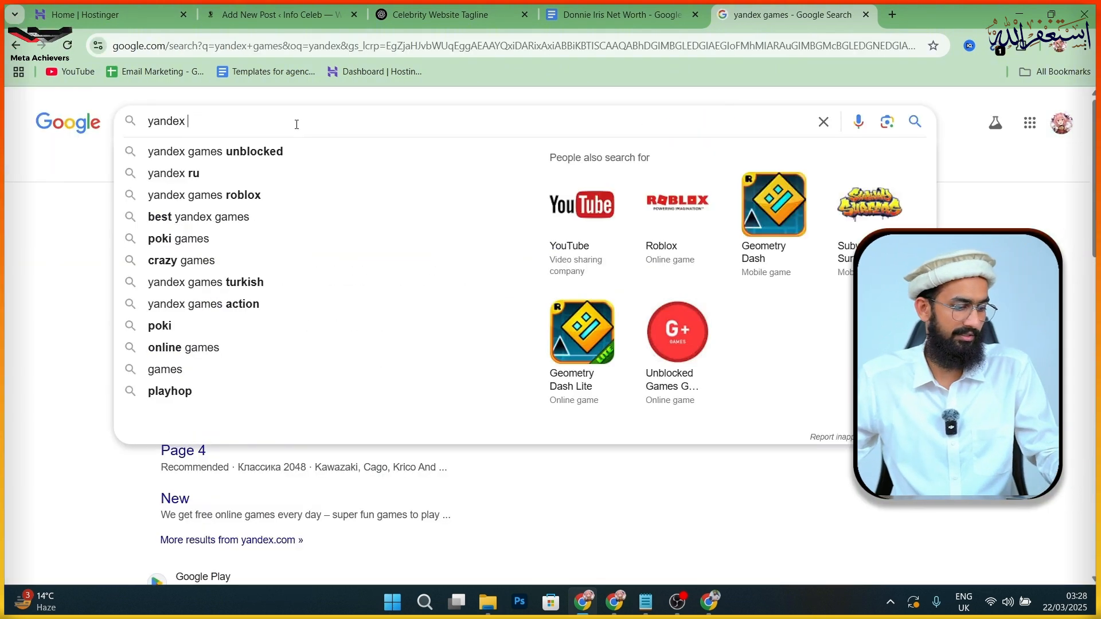
{"action": "key", "text": "Return"}
{"action": "left_click", "coordinate": [202, 252]}
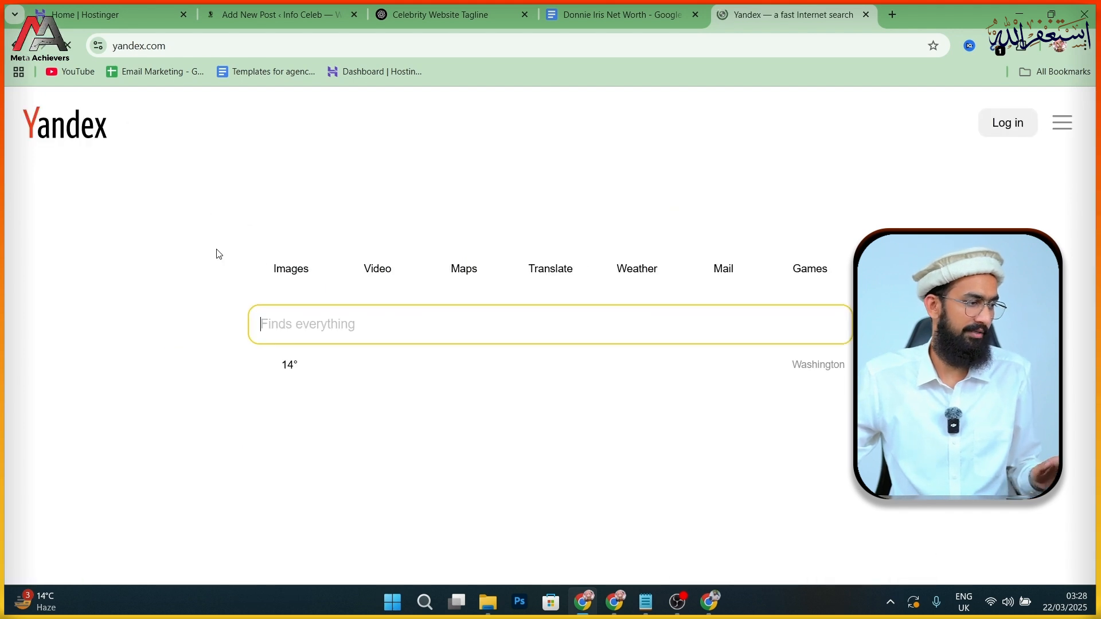
- Search Yandex for "Donnie Iris Net Worth" and show the image results
{"action": "key", "text": "ctrl+v"}
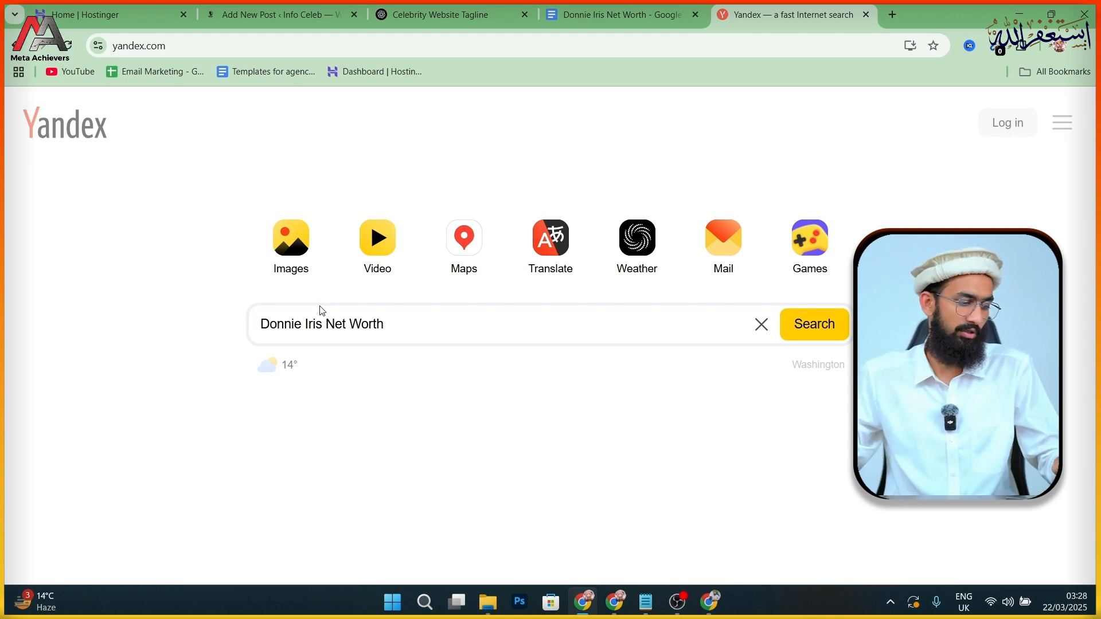
{"action": "key", "text": "Return"}
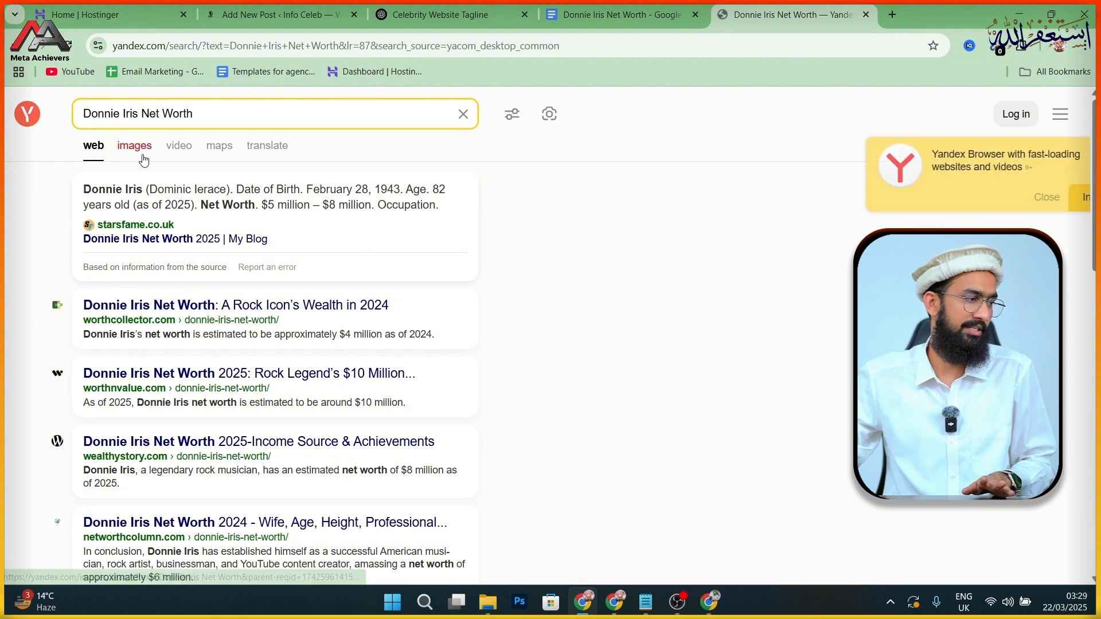
{"action": "left_click", "coordinate": [142, 154]}
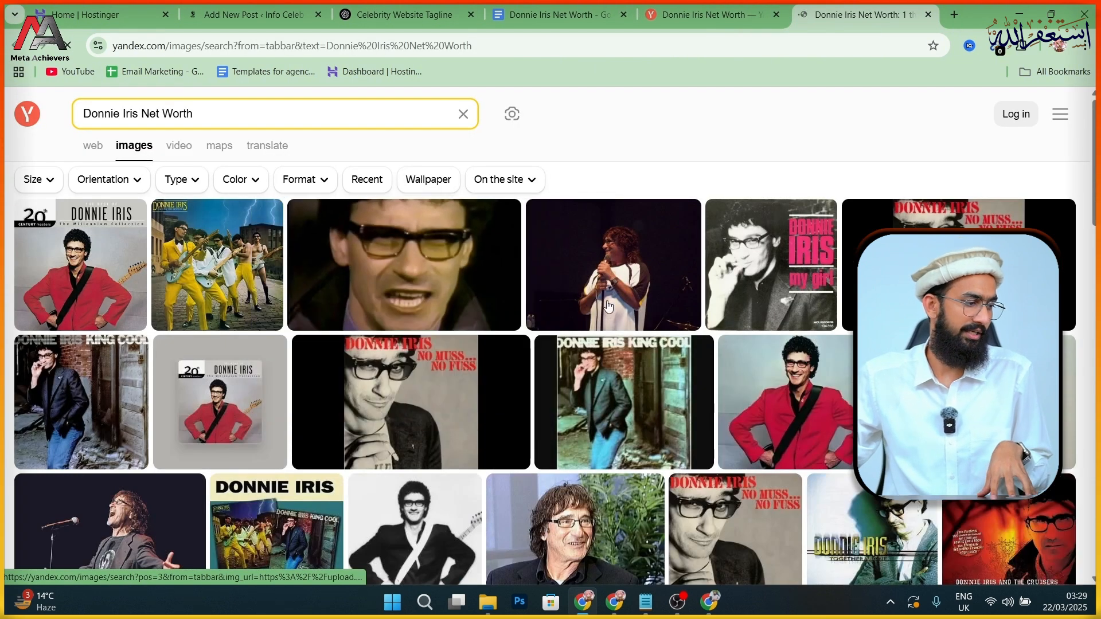
- Enlarge the photo of the singer in a dark jacket with outstretched arms at a microphone and copy the image
{"action": "left_click", "coordinate": [110, 522]}
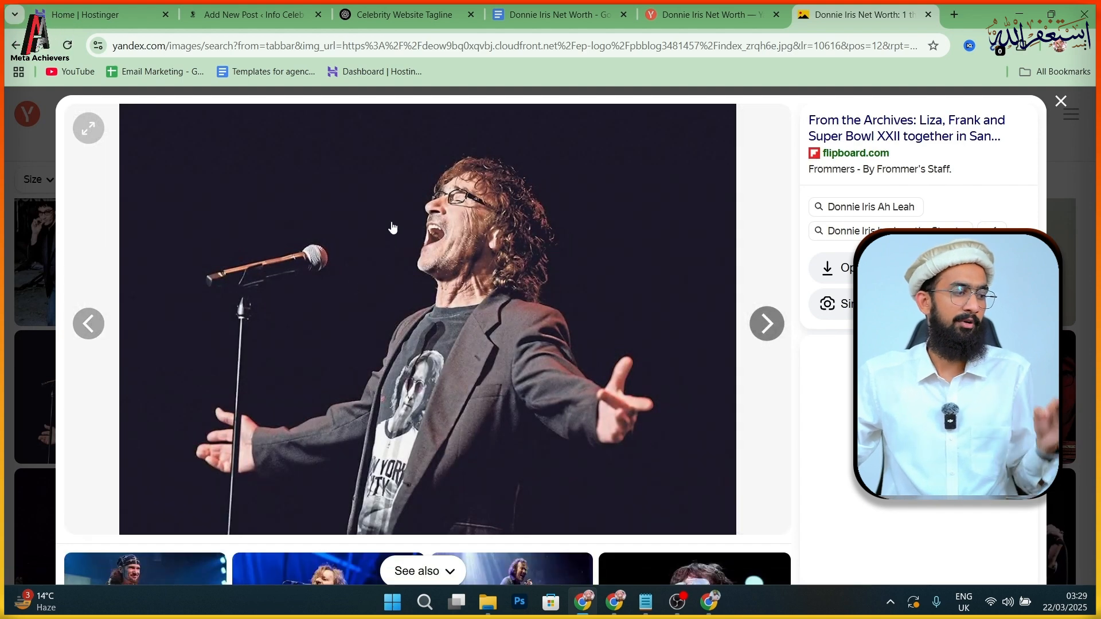
{"action": "right_click", "coordinate": [393, 227]}
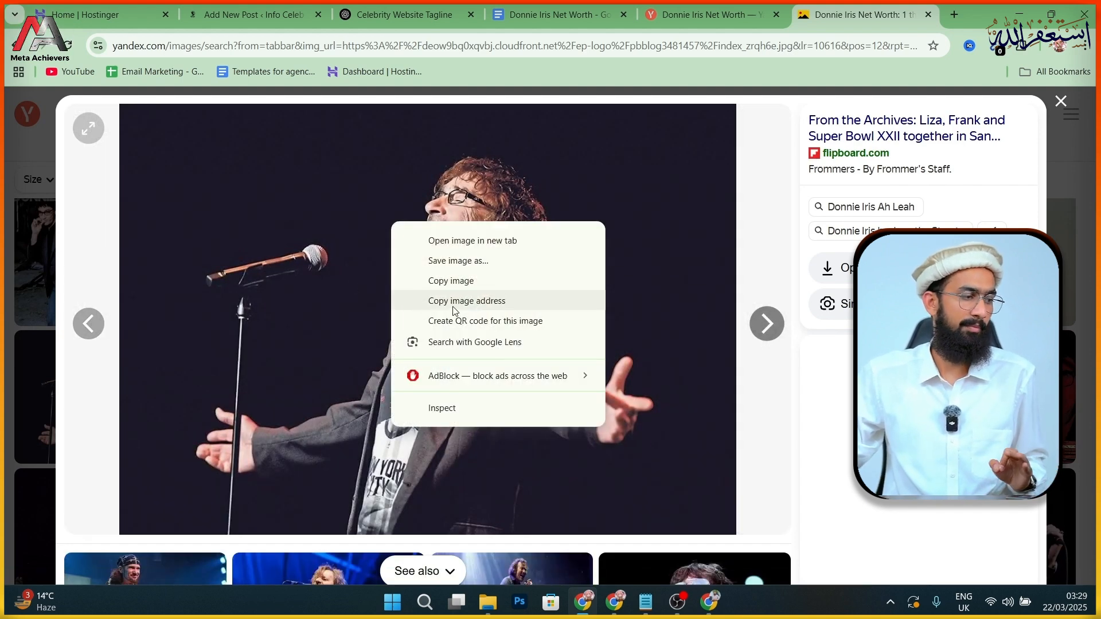
{"action": "left_click", "coordinate": [454, 281]}
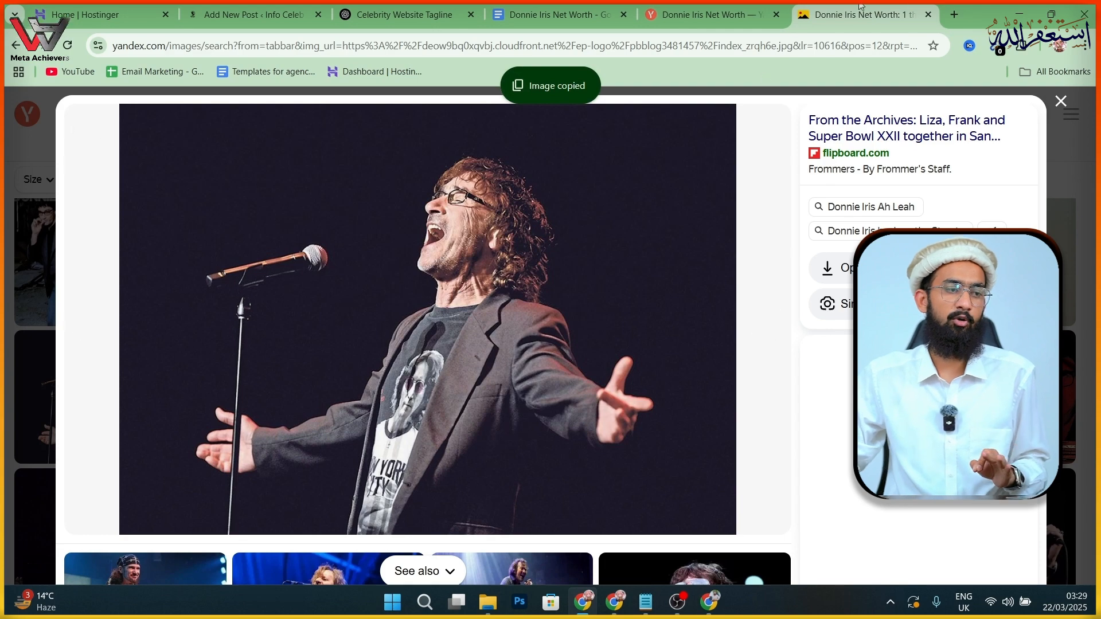
- Search Google for canva in a new browser tab and open the Canva website
{"action": "key", "text": "ctrl+t"}
{"action": "left_click", "coordinate": [520, 294]}
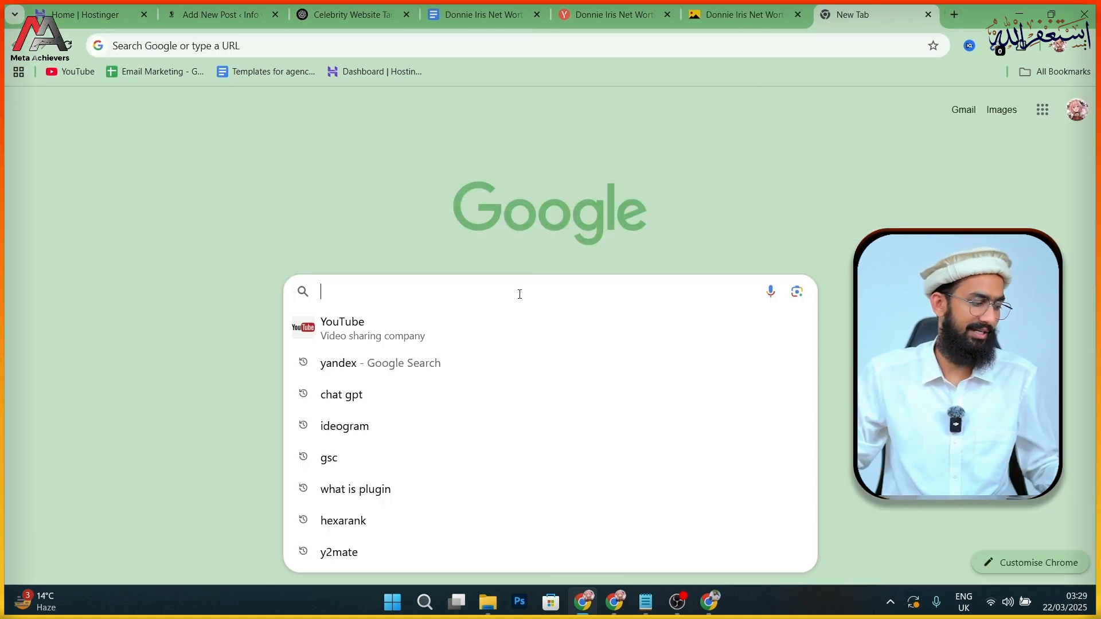
{"action": "type", "text": "canva"}
{"action": "key", "text": "Return"}
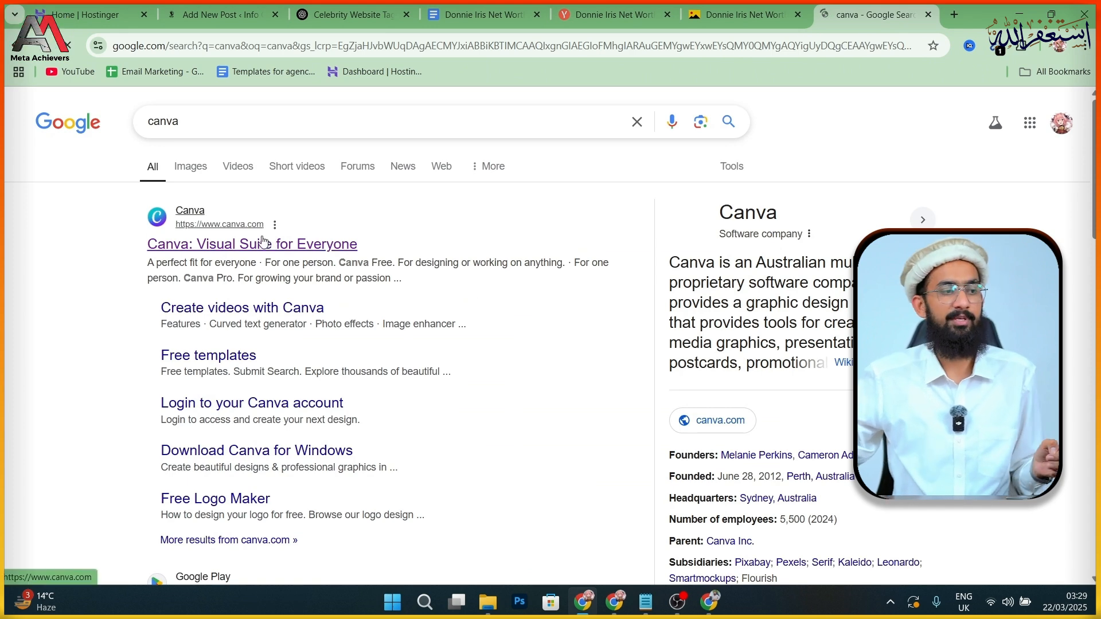
{"action": "left_click", "coordinate": [263, 243]}
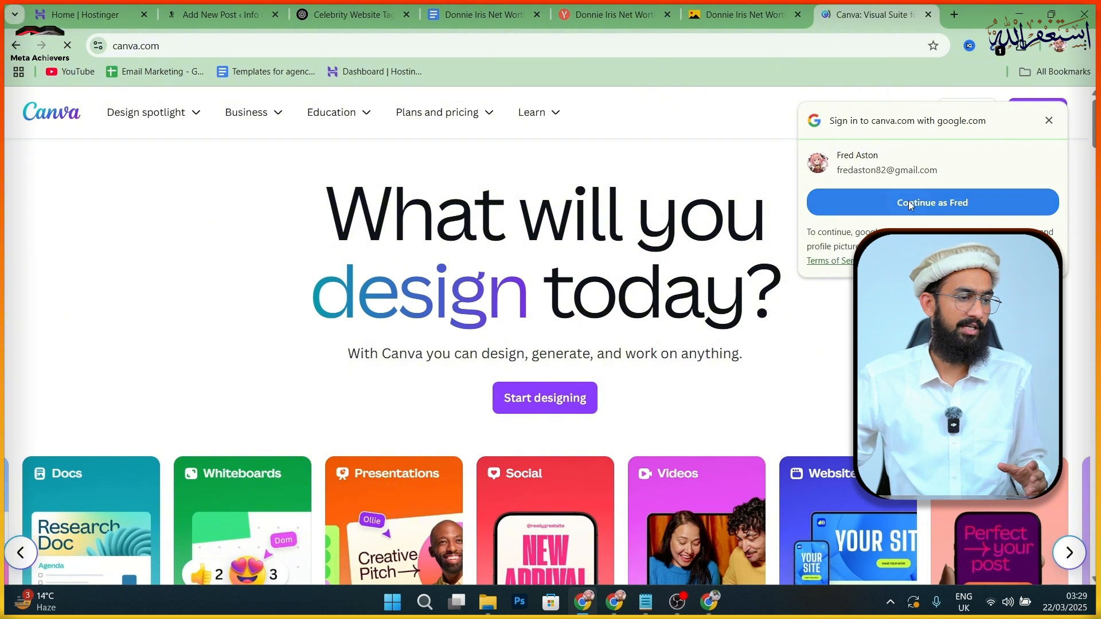
- Sign in to Canva with the suggested Google account and complete the setup for Personal use, skipping the Pro trial
{"action": "left_click", "coordinate": [911, 204]}
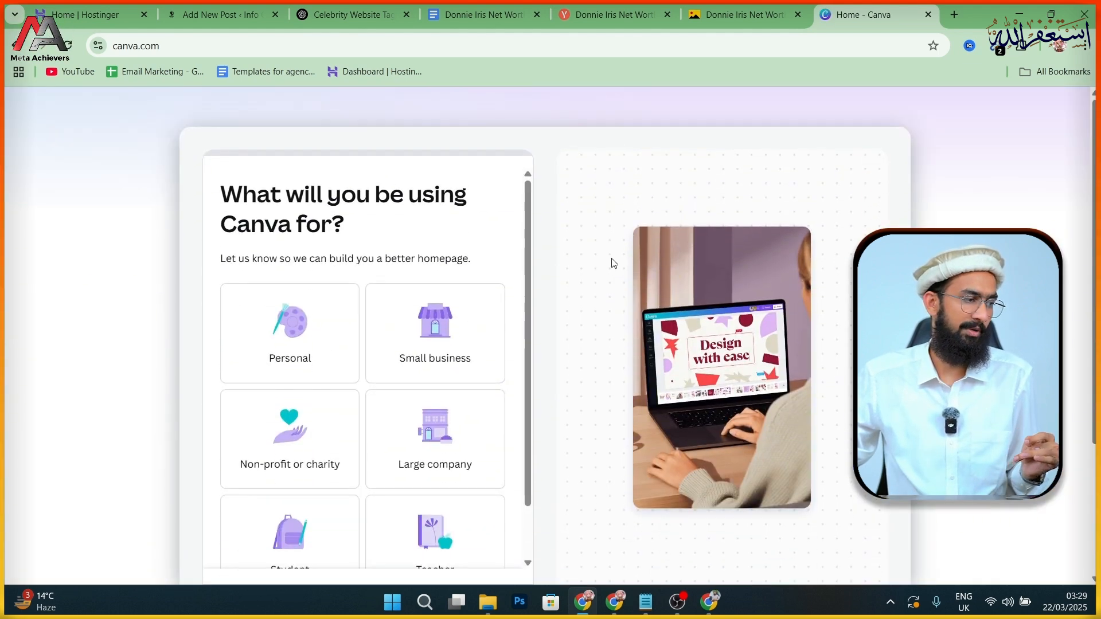
{"action": "scroll", "coordinate": [337, 396], "scroll_direction": "down", "scroll_amount": 1}
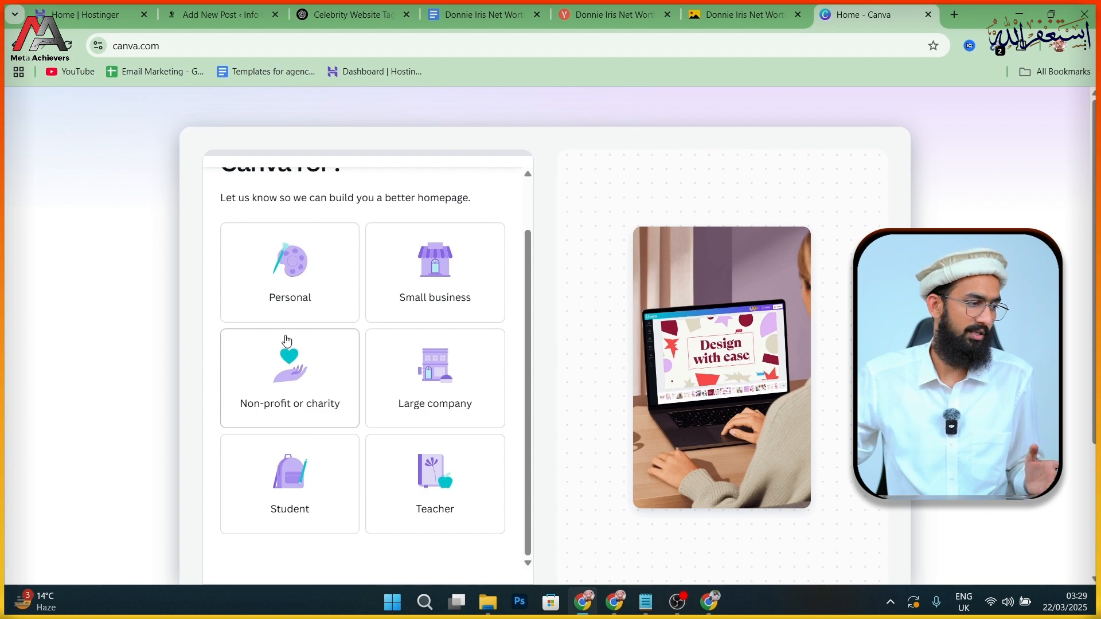
{"action": "left_click", "coordinate": [293, 298]}
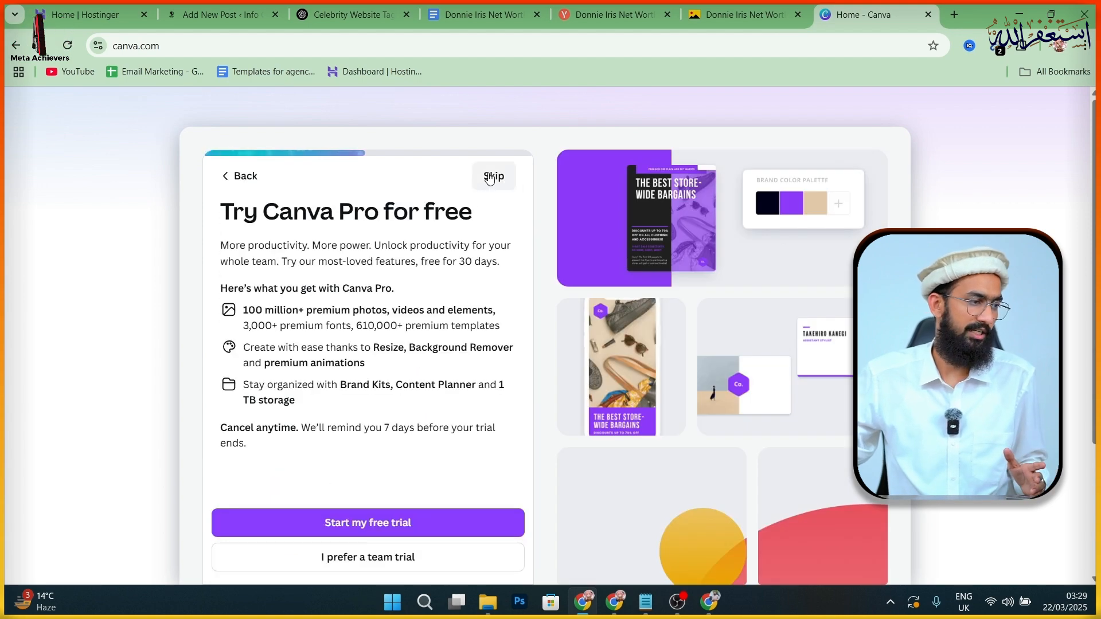
{"action": "left_click", "coordinate": [489, 178]}
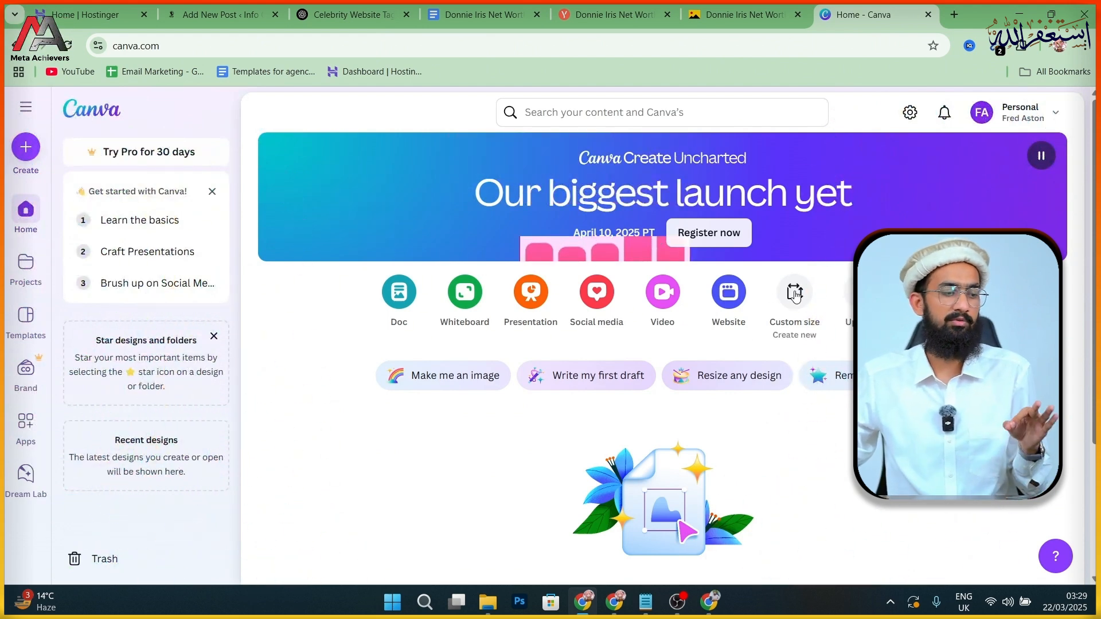
- Create a new custom-size design of 1200 × 650 px and dismiss the template introduction
{"action": "left_click", "coordinate": [795, 294]}
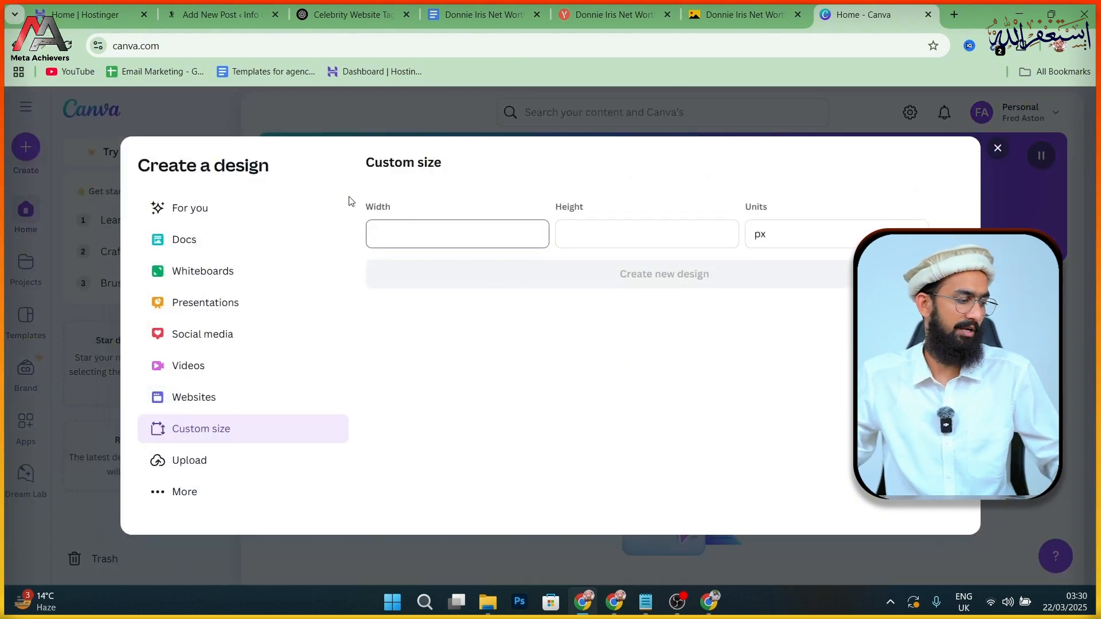
{"action": "left_click", "coordinate": [591, 236]}
{"action": "type", "text": "650"}
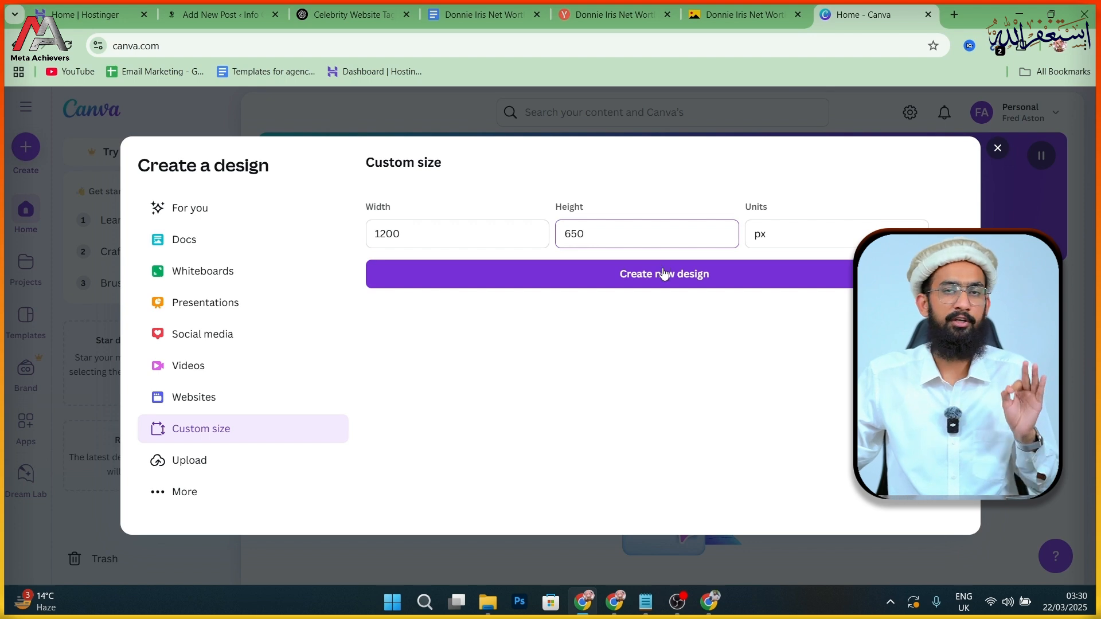
{"action": "left_click", "coordinate": [664, 274]}
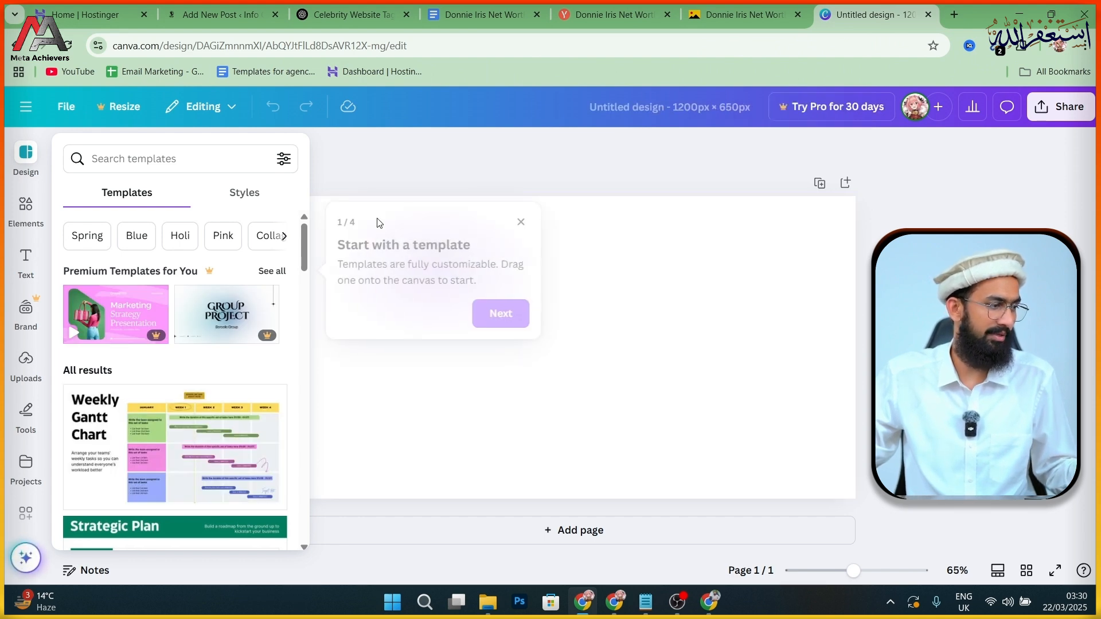
{"action": "left_click", "coordinate": [515, 223]}
- Paste the copied singer photo onto the blank page and set it as the page background
{"action": "left_click", "coordinate": [478, 265]}
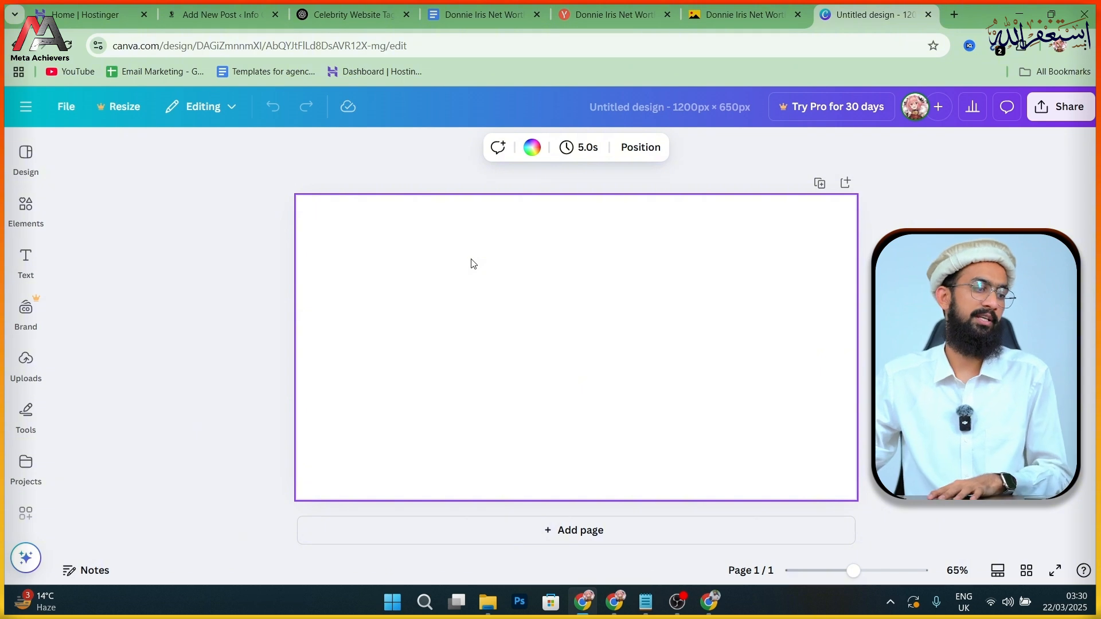
{"action": "key", "text": "ctrl+v"}
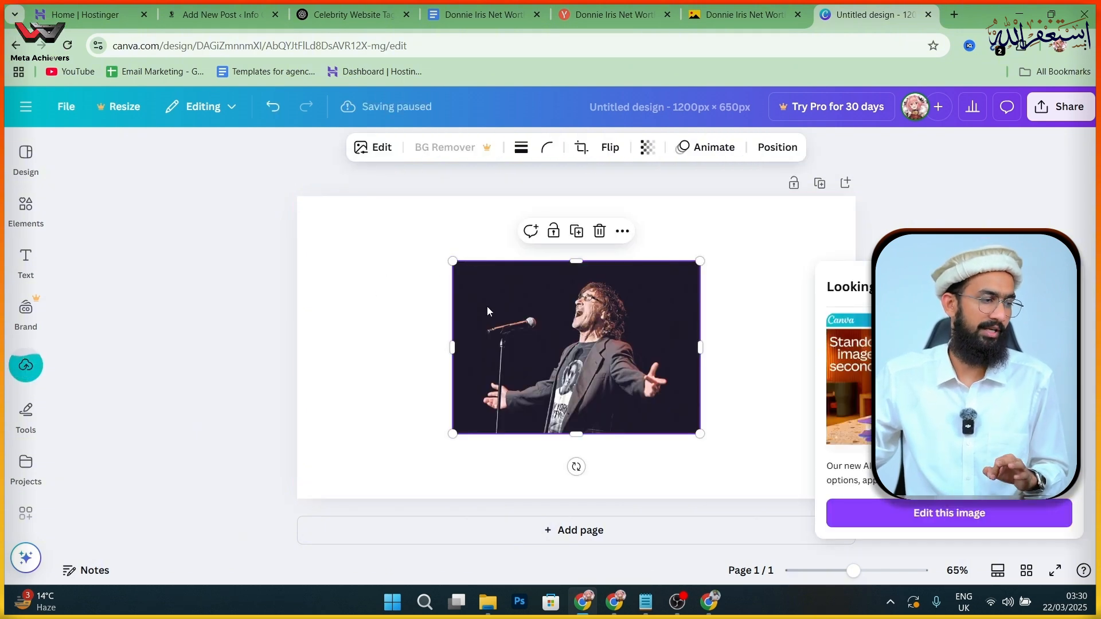
{"action": "right_click", "coordinate": [488, 310]}
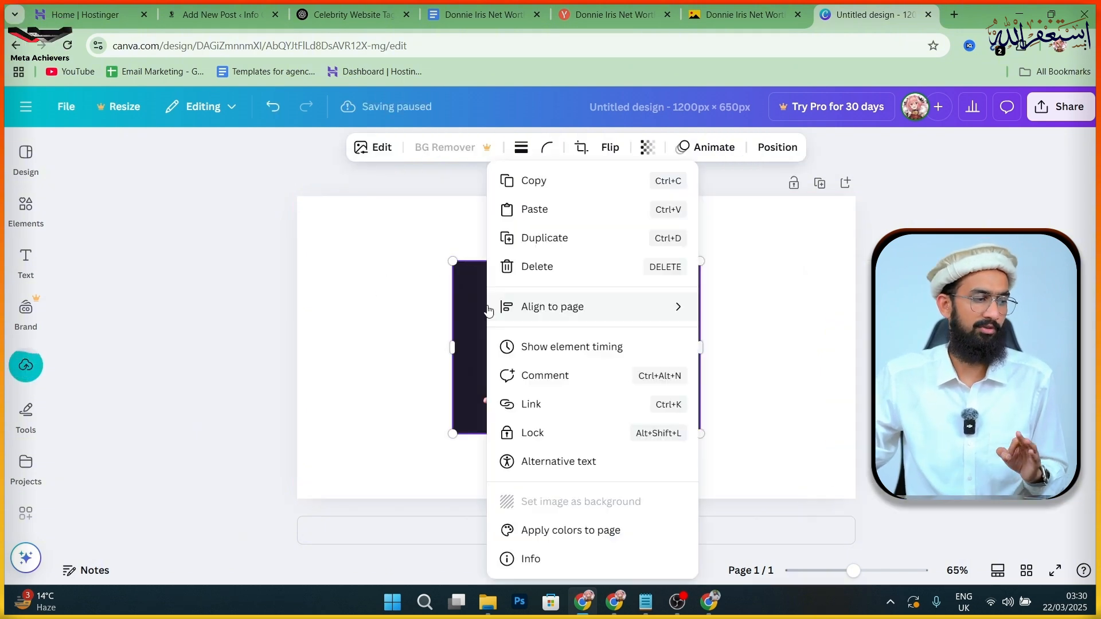
{"action": "left_click", "coordinate": [577, 504]}
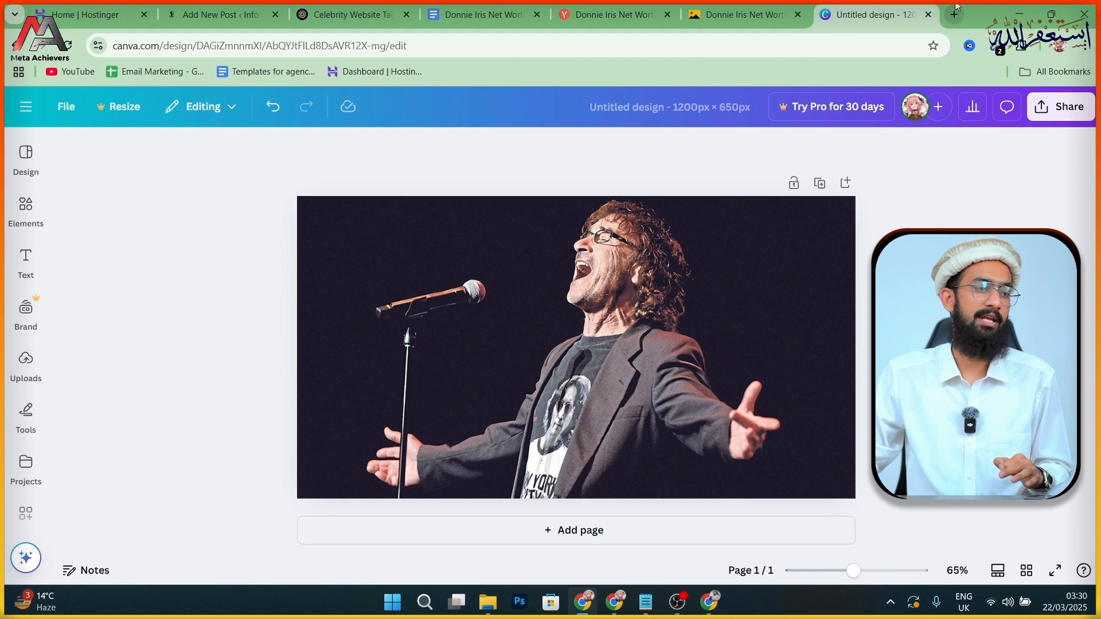
- Search Google for slugify in a new browser tab and open the URL Slug Generator at slugify.online
{"action": "left_click", "coordinate": [696, 108]}
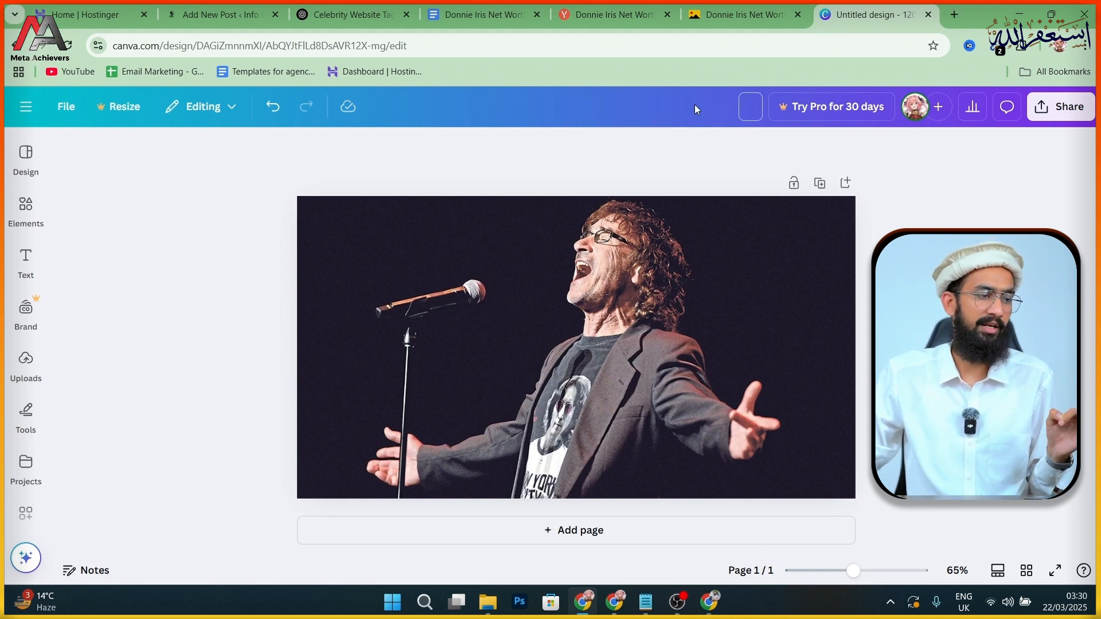
{"action": "left_click", "coordinate": [953, 15]}
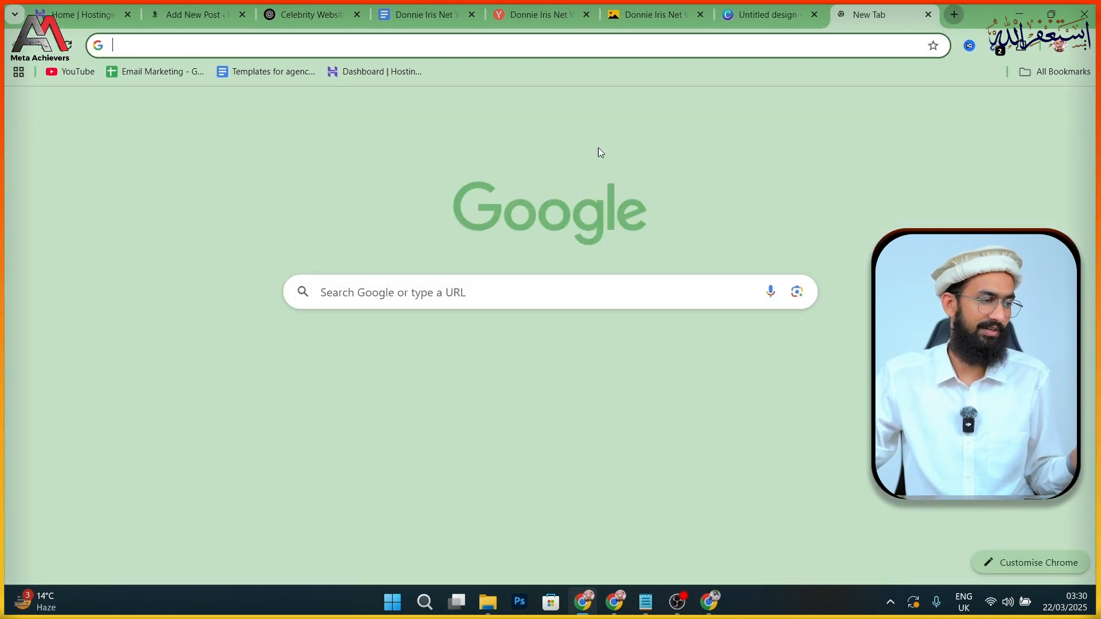
{"action": "left_click", "coordinate": [455, 289]}
{"action": "type", "text": "slu"}
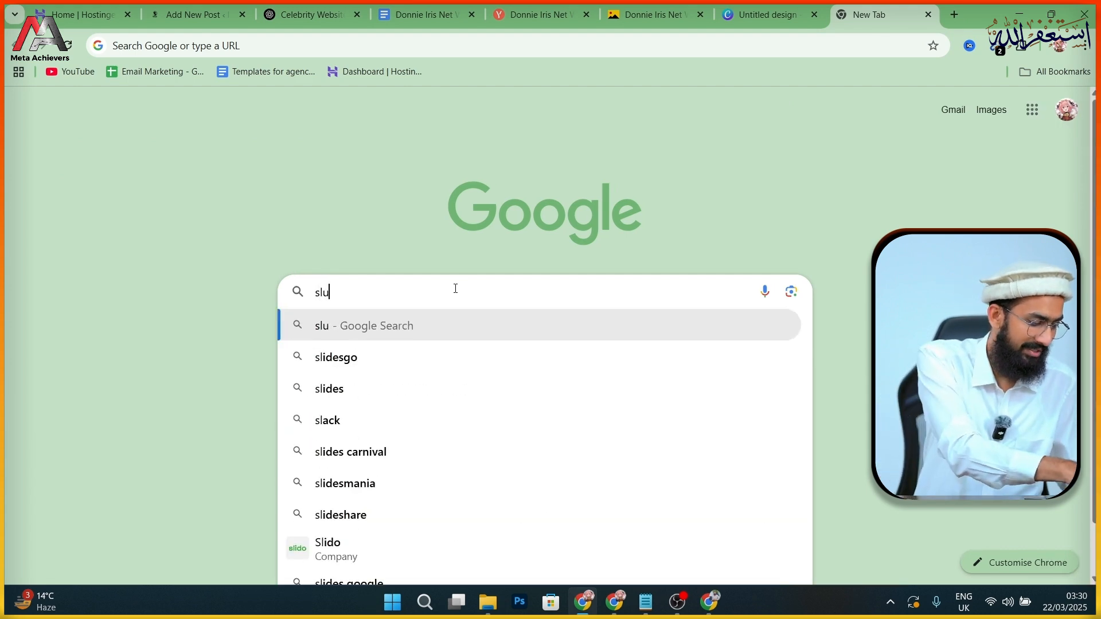
{"action": "type", "text": "fy"}
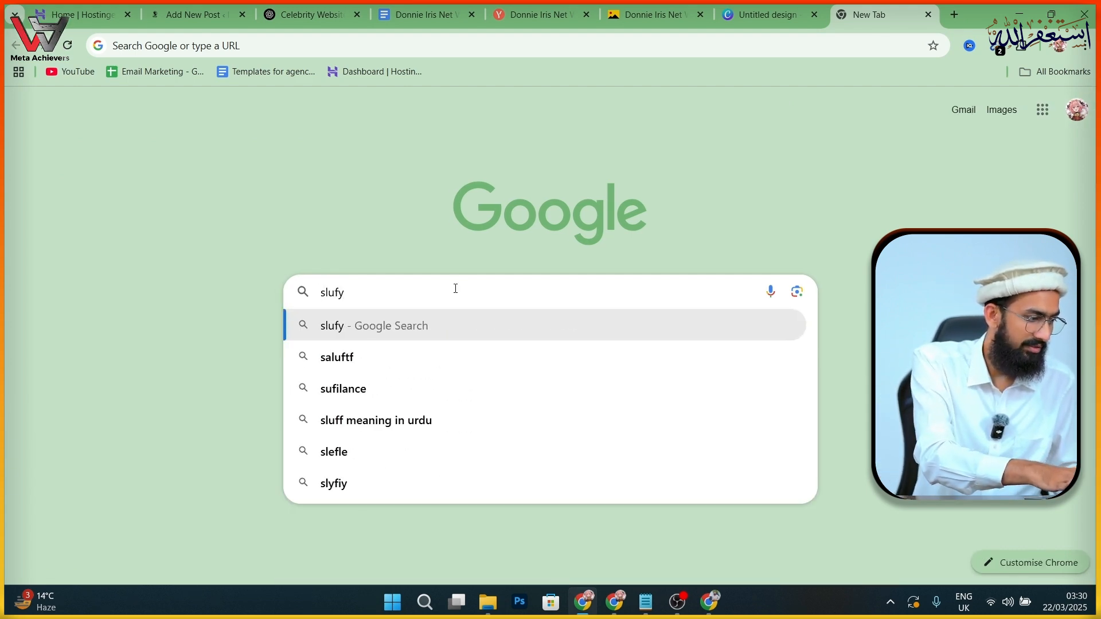
{"action": "key", "text": "BackSpace"}
{"action": "key", "text": "BackSpace"}
{"action": "type", "text": "g"}
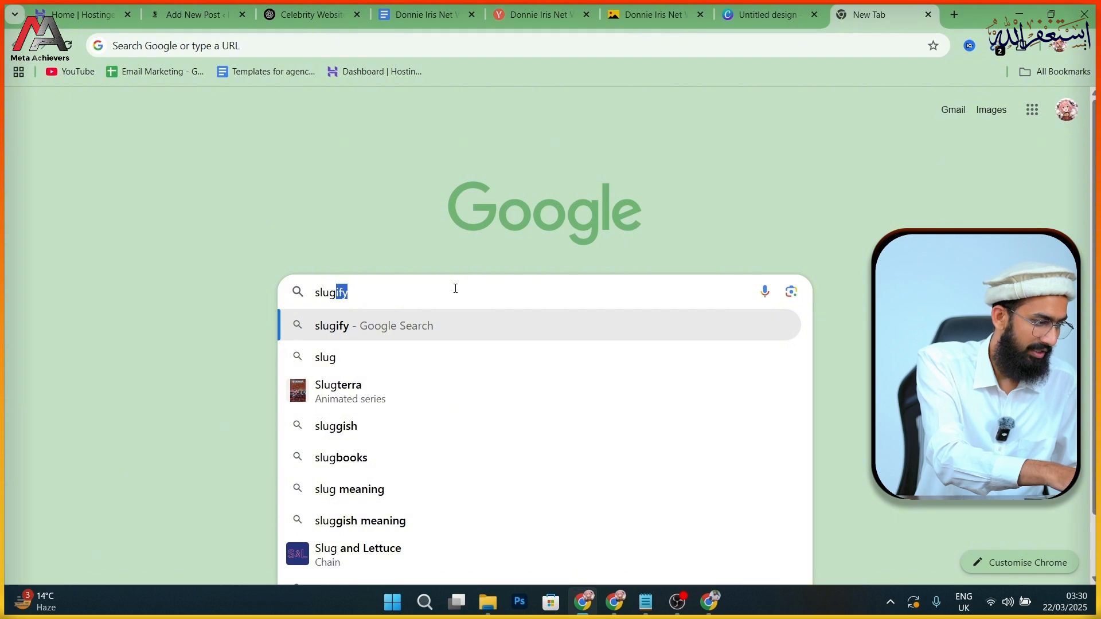
{"action": "key", "text": "Return"}
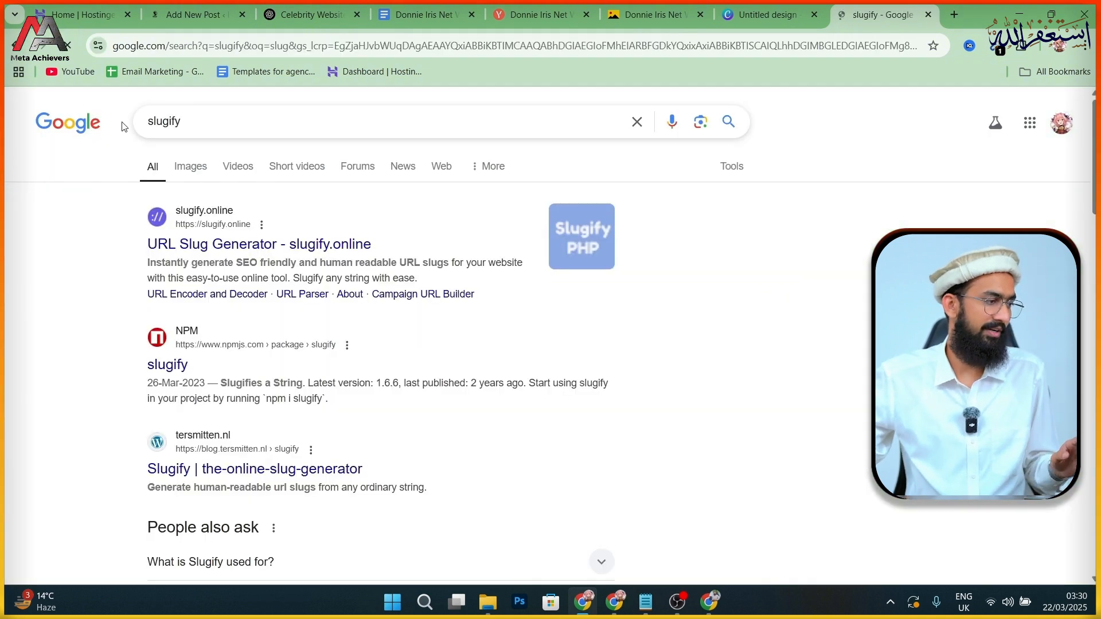
{"action": "left_click", "coordinate": [239, 253]}
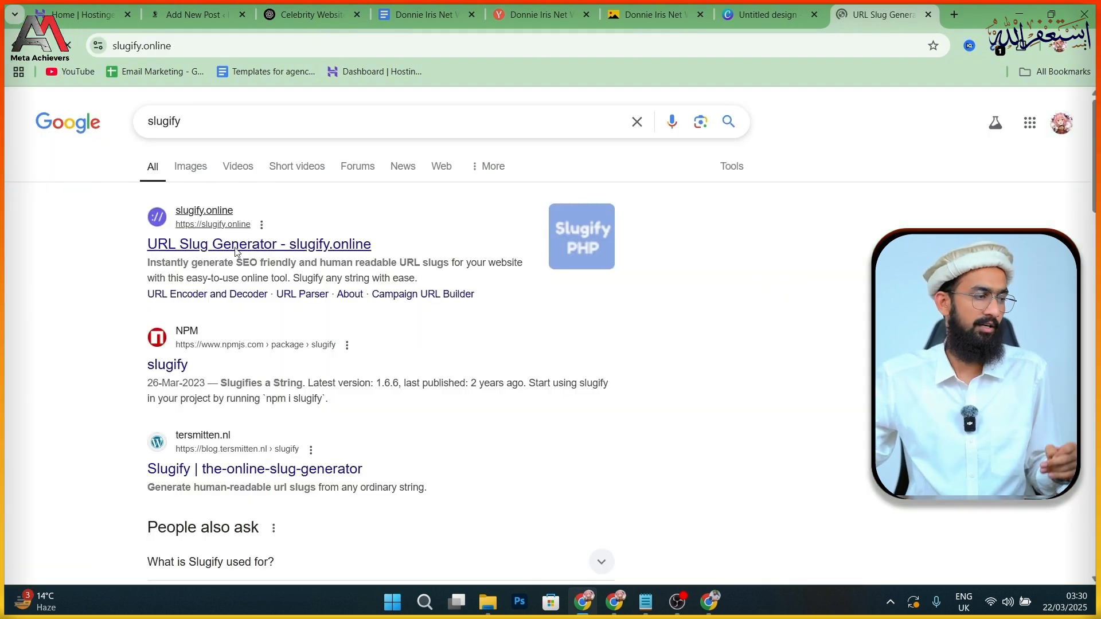
- Generate a dash-separated slug from "Donnie Iris Net Worth" and copy the resulting slug
{"action": "scroll", "coordinate": [367, 436], "scroll_direction": "down", "scroll_amount": 2}
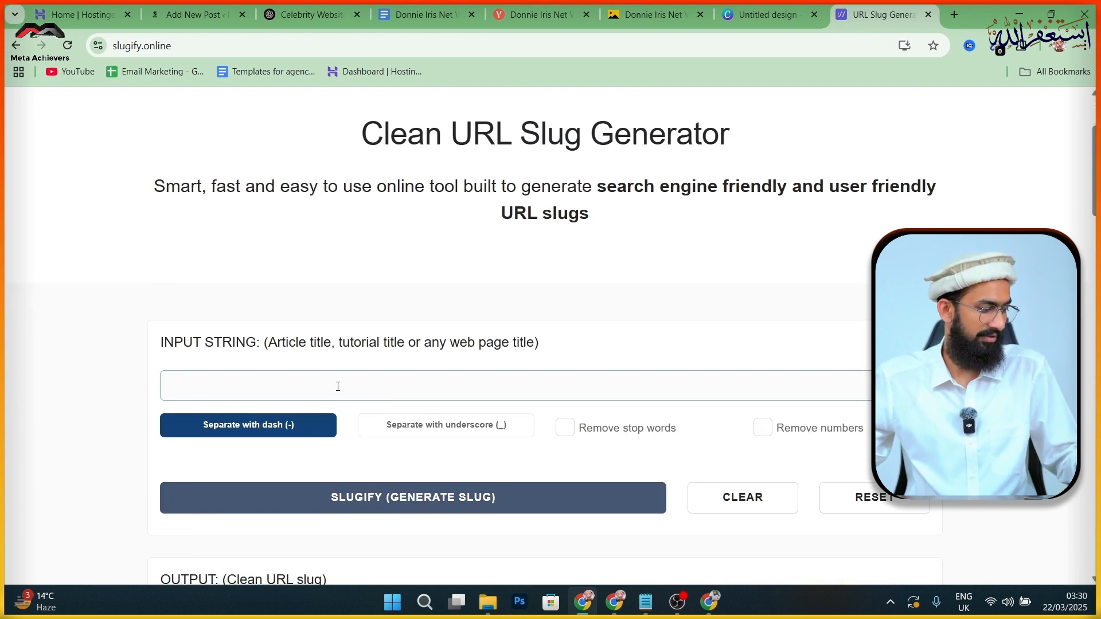
{"action": "key", "text": "super+v"}
{"action": "left_click", "coordinate": [300, 292]}
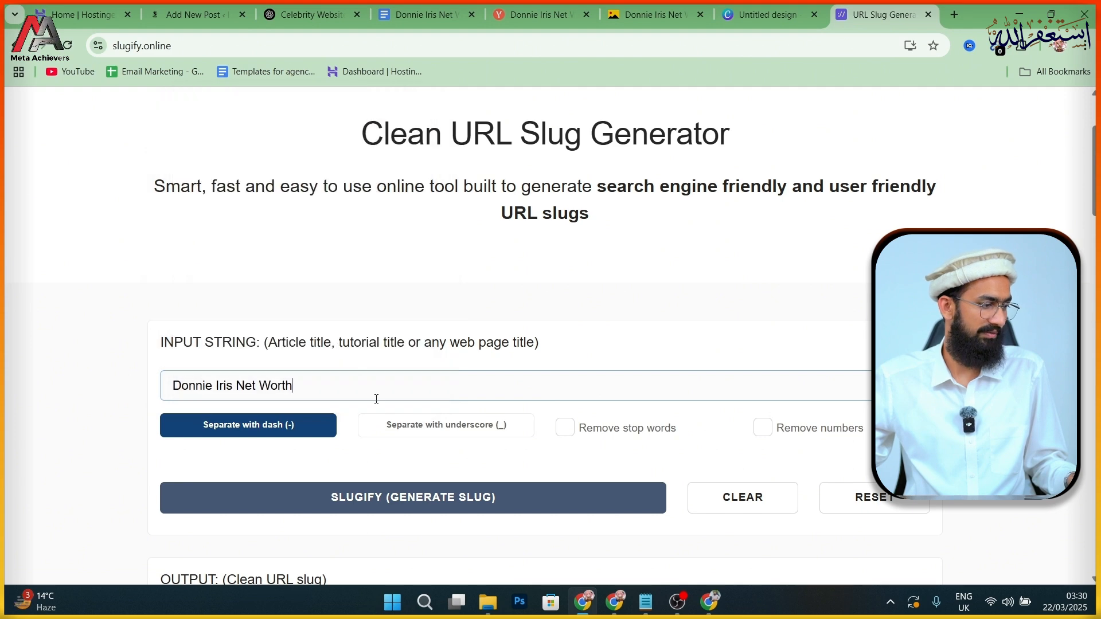
{"action": "left_click", "coordinate": [411, 499]}
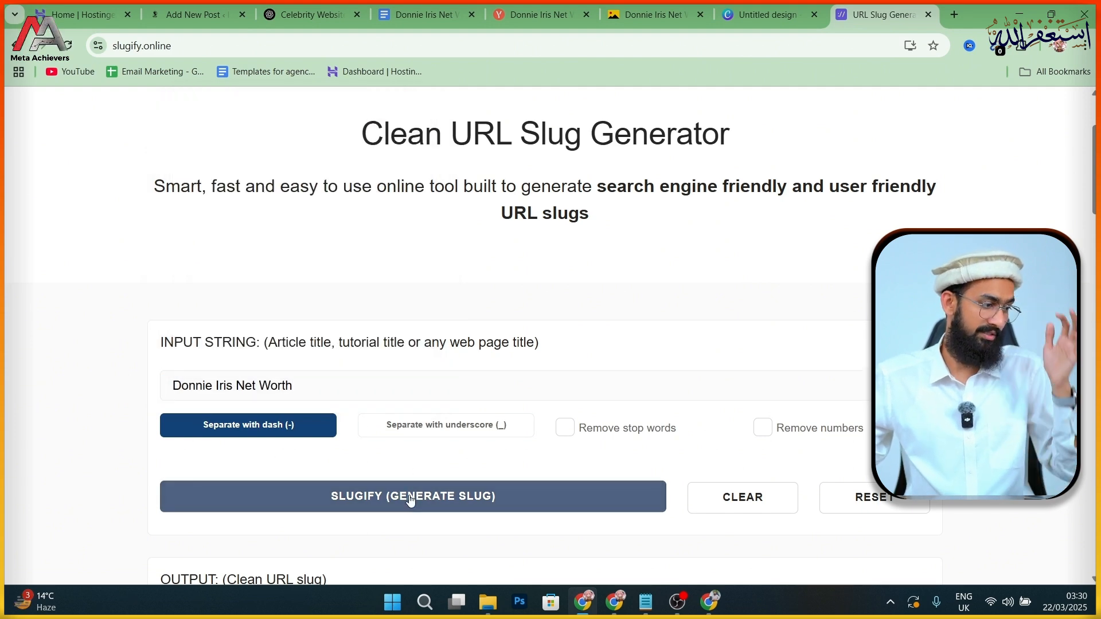
{"action": "scroll", "coordinate": [411, 499], "scroll_direction": "down", "scroll_amount": 3}
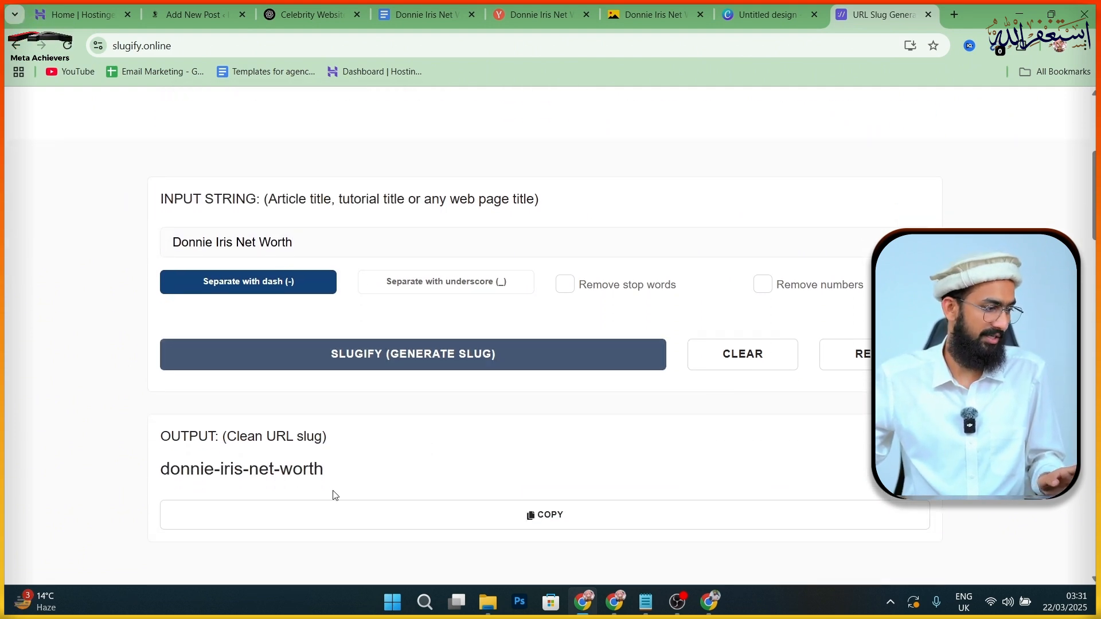
{"action": "left_click", "coordinate": [519, 521]}
- Return to the Canva design, name it donnie-iris-net-worth and download it as a JPG
{"action": "left_click", "coordinate": [746, 14]}
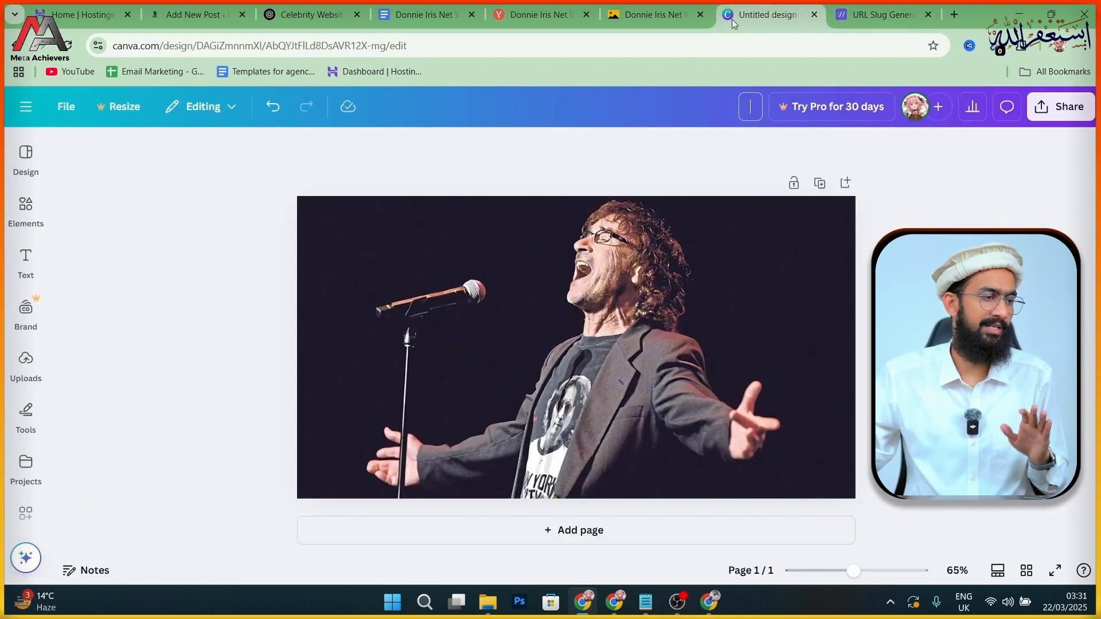
{"action": "key", "text": "ctrl+v"}
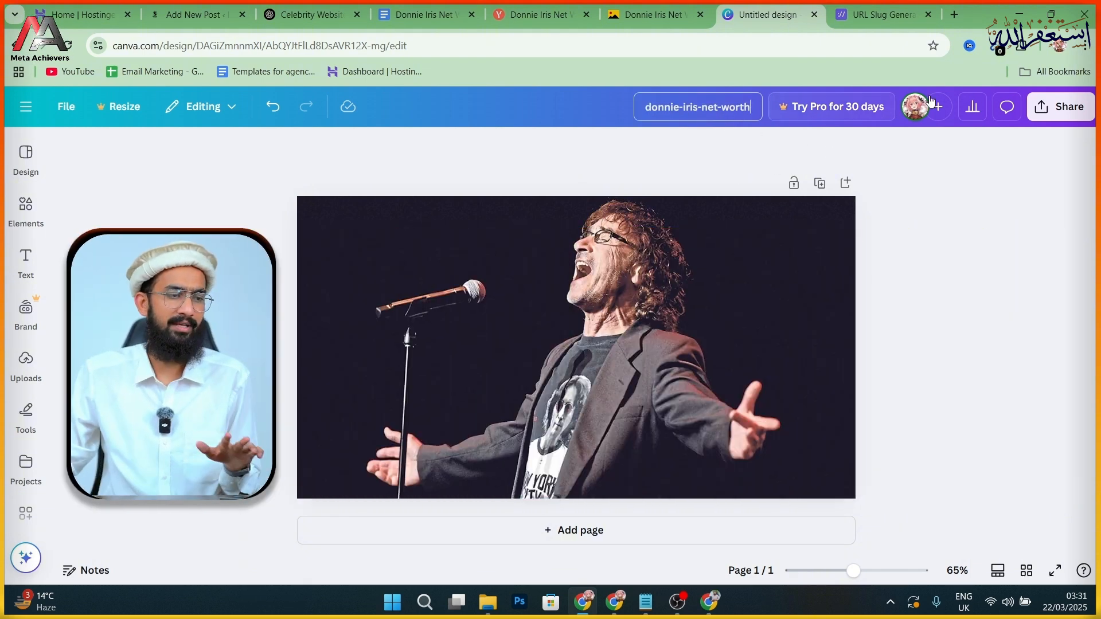
{"action": "left_click", "coordinate": [1066, 118]}
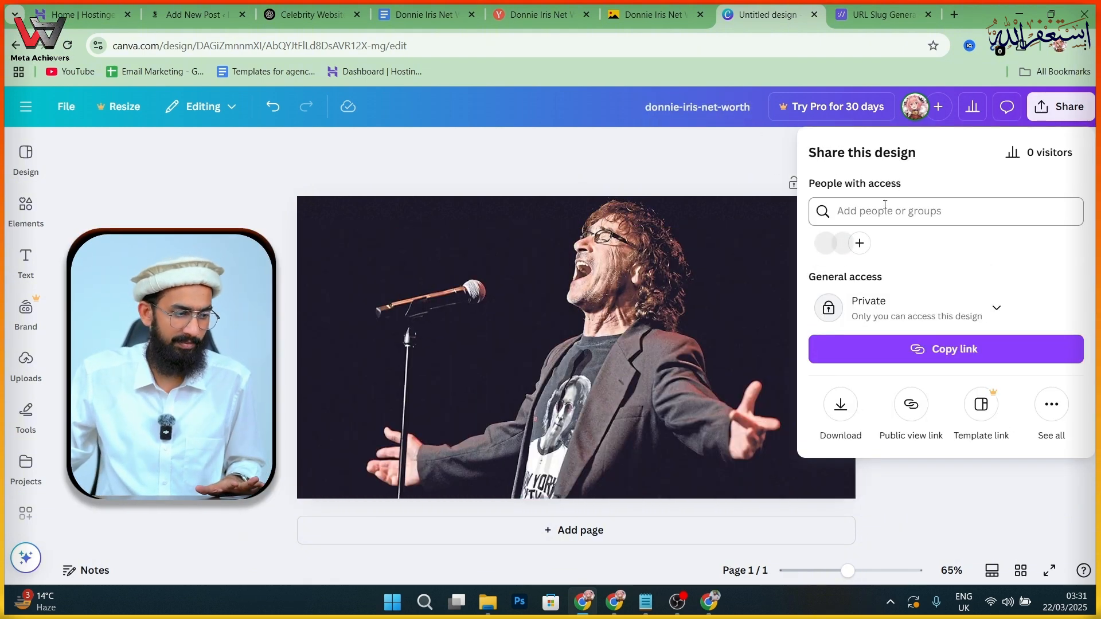
{"action": "left_click", "coordinate": [842, 407]}
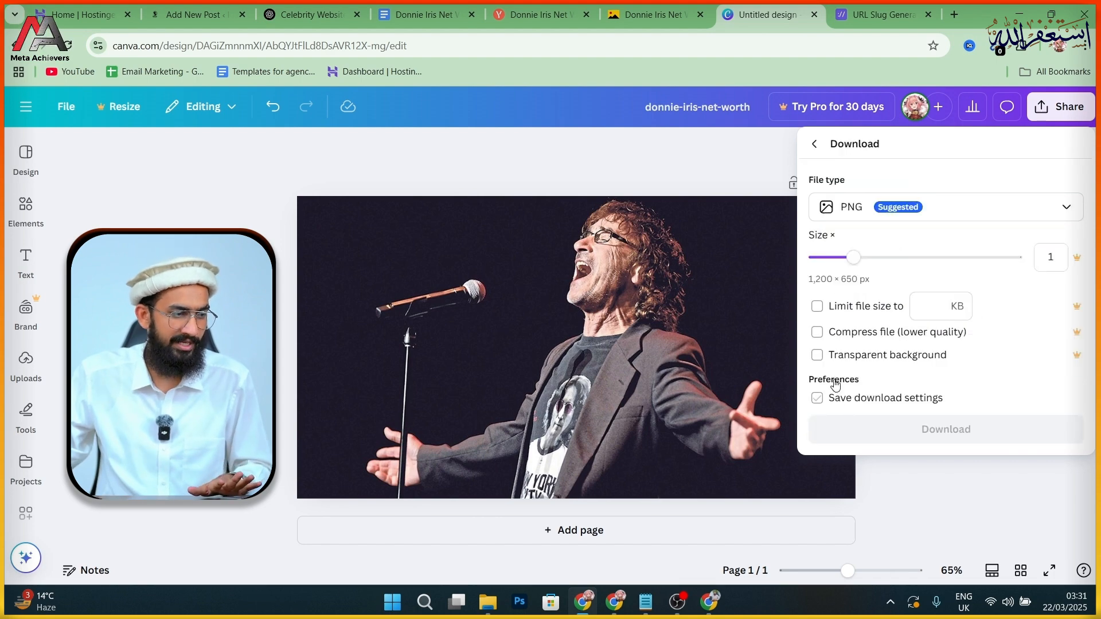
{"action": "left_click", "coordinate": [955, 215]}
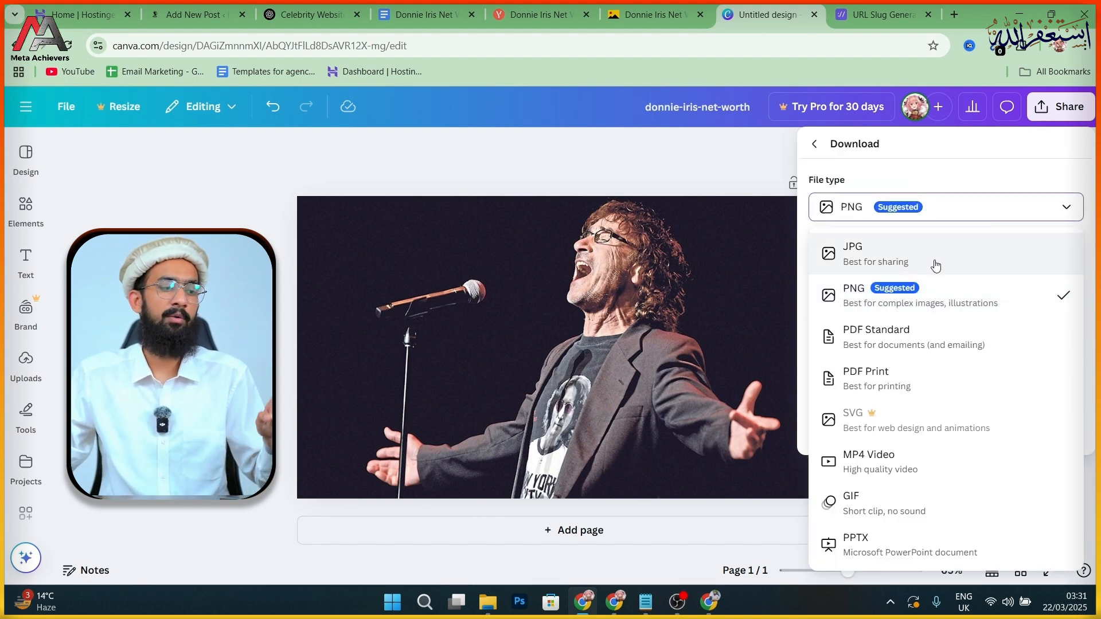
{"action": "left_click", "coordinate": [936, 264]}
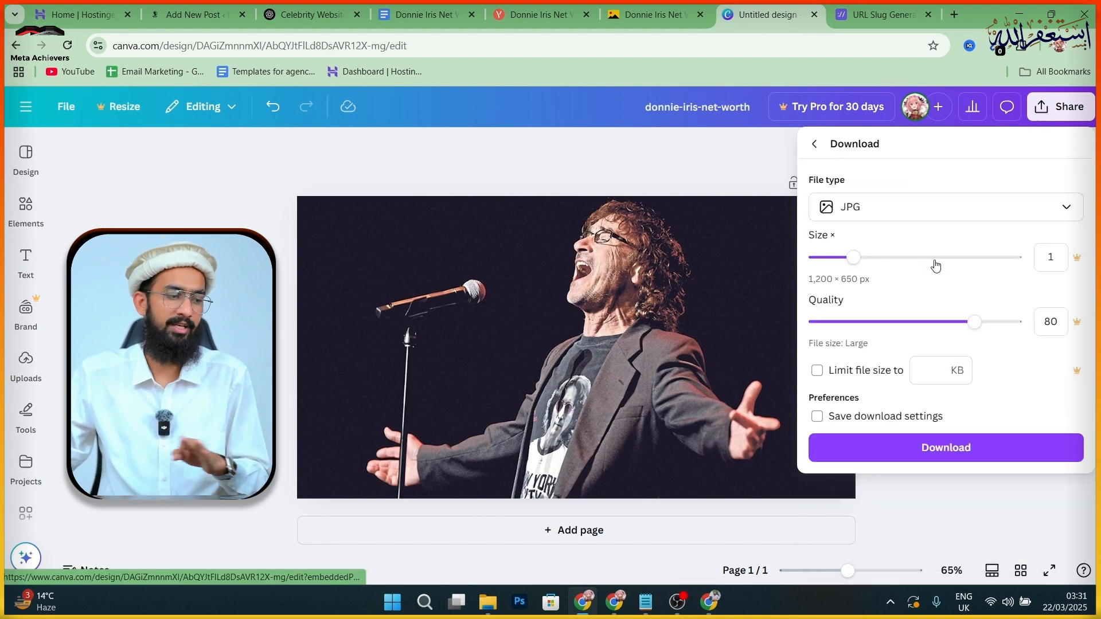
{"action": "left_click", "coordinate": [941, 448]}
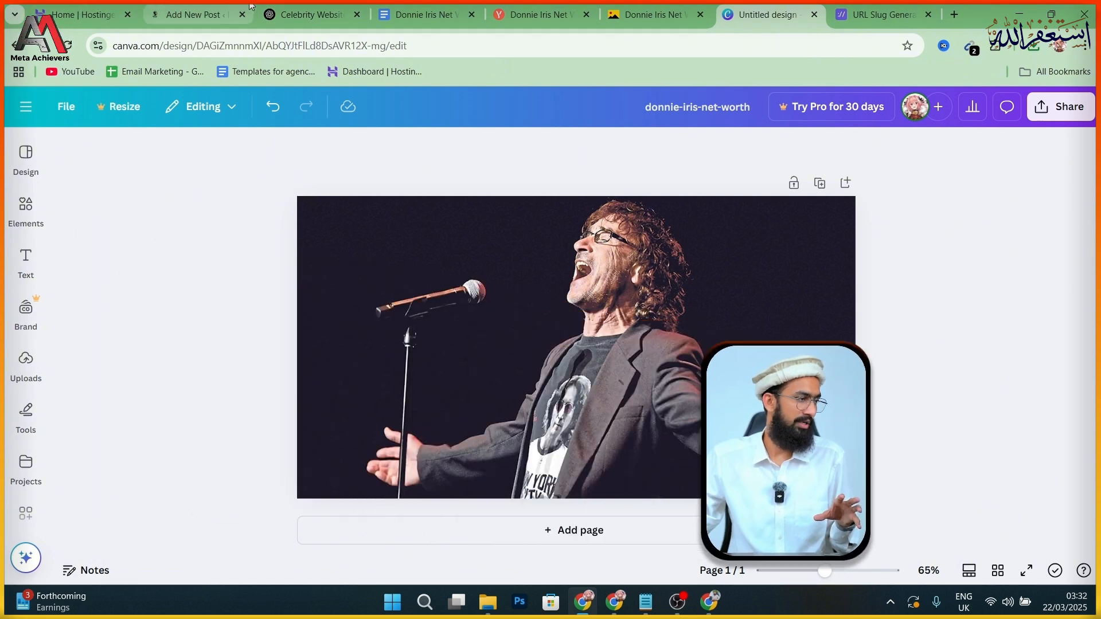
- Switch to the WordPress post and upload donnie-iris-net-worth (1).jpg from Downloads as a candidate for the featured image
{"action": "left_click", "coordinate": [190, 14]}
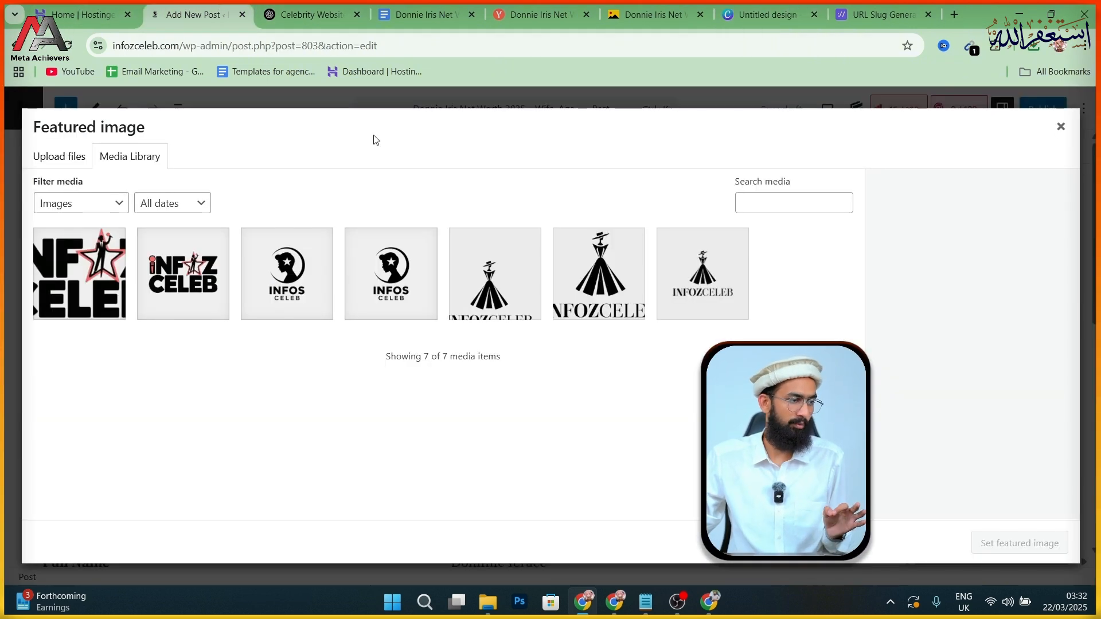
{"action": "left_click", "coordinate": [86, 158]}
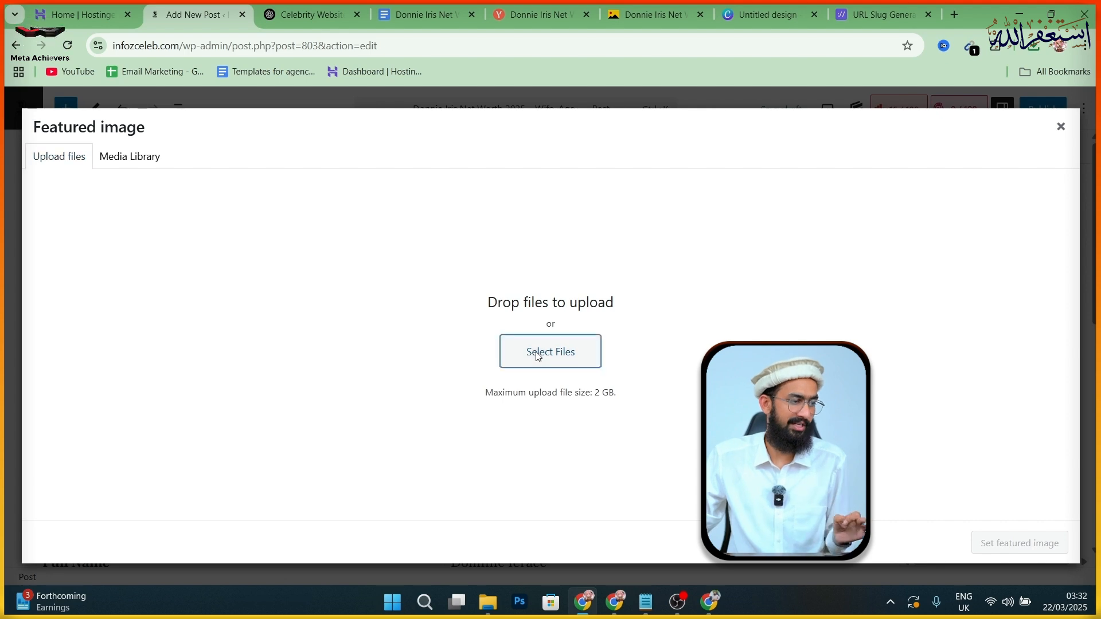
{"action": "left_click", "coordinate": [539, 353]}
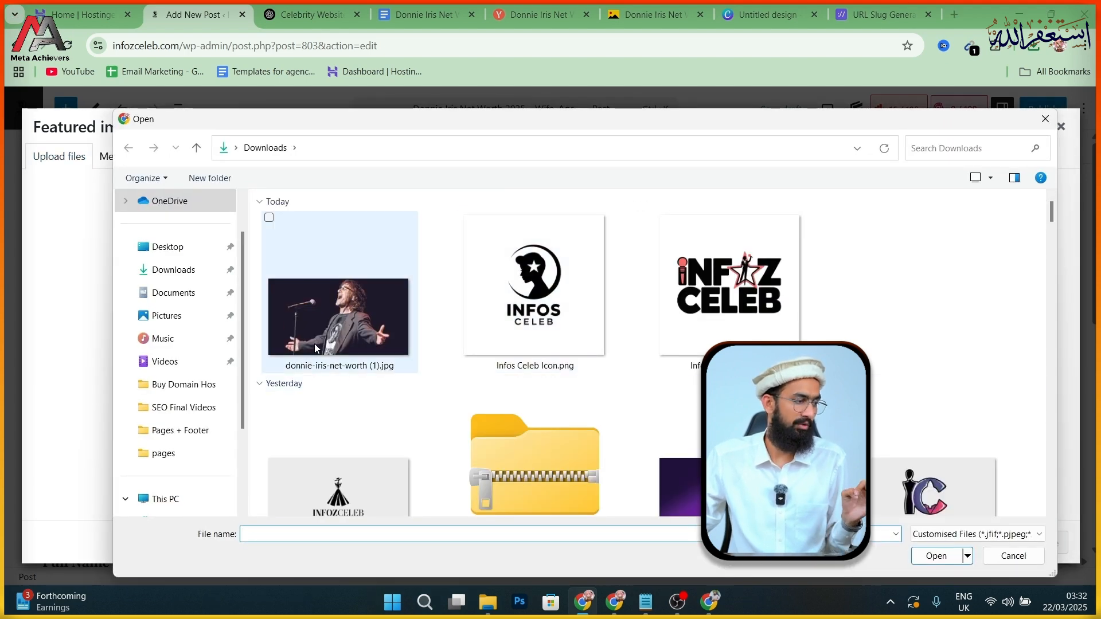
{"action": "double_click", "coordinate": [318, 349]}
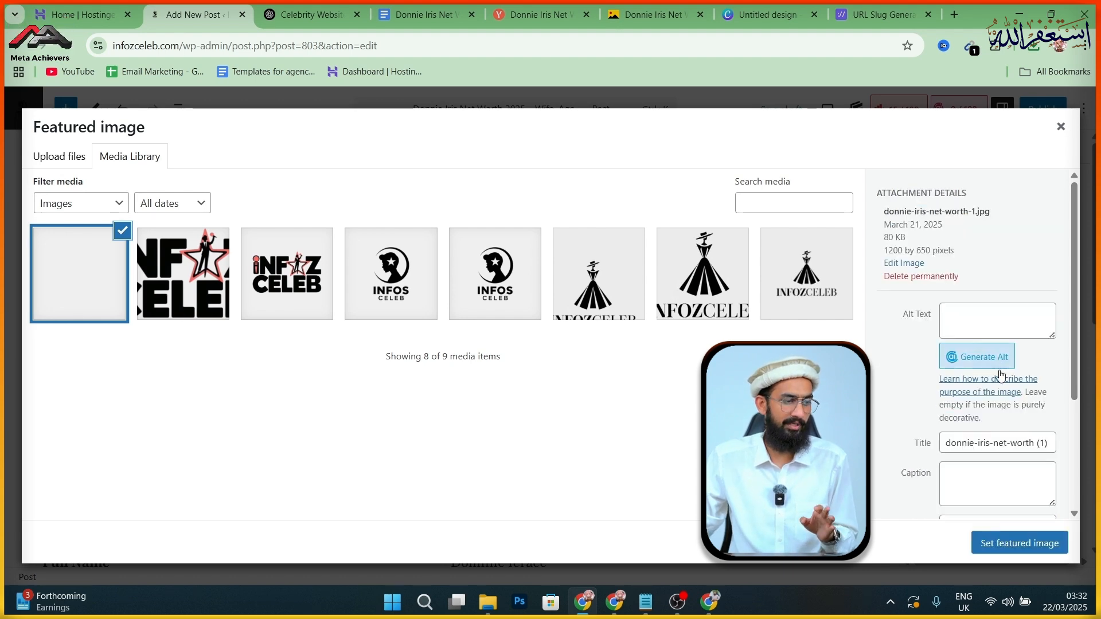
- Set the uploaded image's alt text to "Donnie Iris Net Worth" from the clipboard history
{"action": "left_click", "coordinate": [965, 379]}
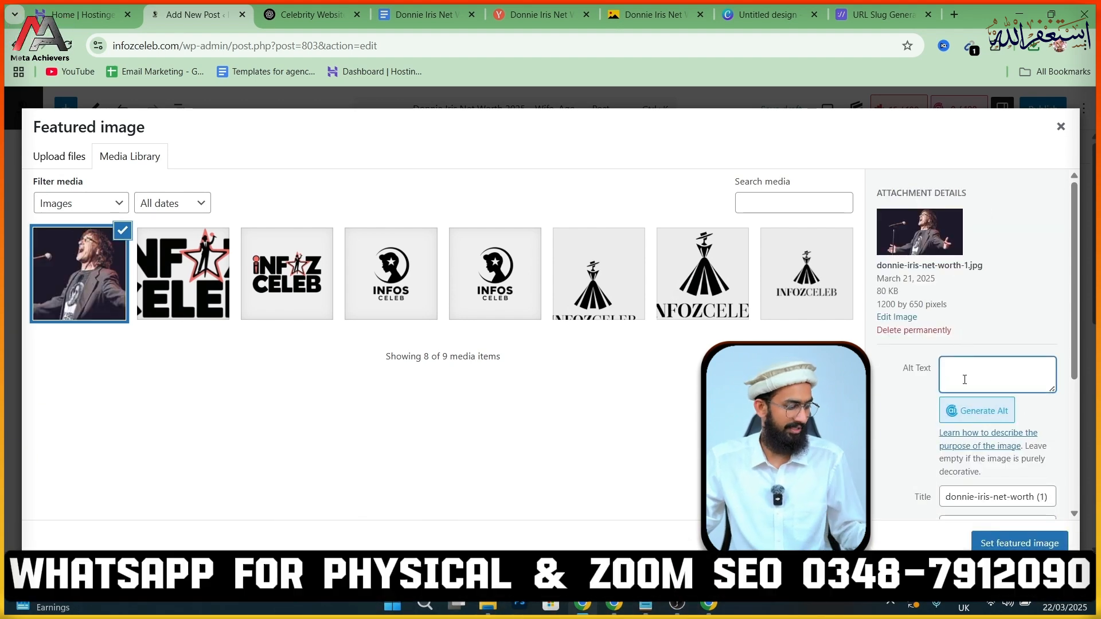
{"action": "key", "text": "super+v"}
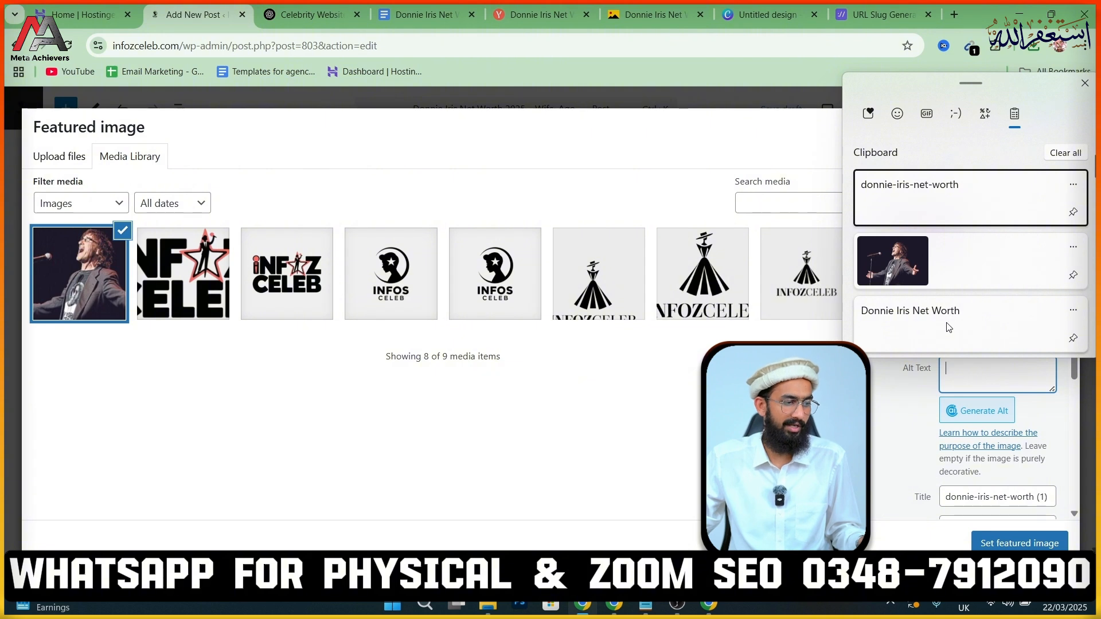
{"action": "left_click", "coordinate": [949, 327]}
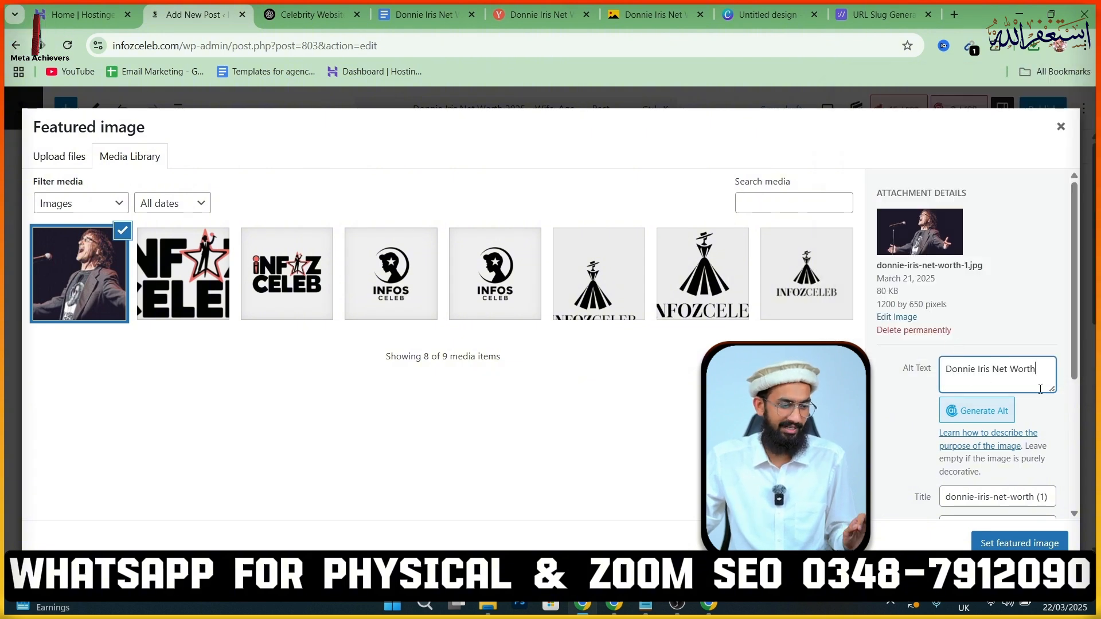
{"action": "scroll", "coordinate": [1020, 396], "scroll_direction": "down", "scroll_amount": 3}
{"action": "left_click", "coordinate": [974, 445]}
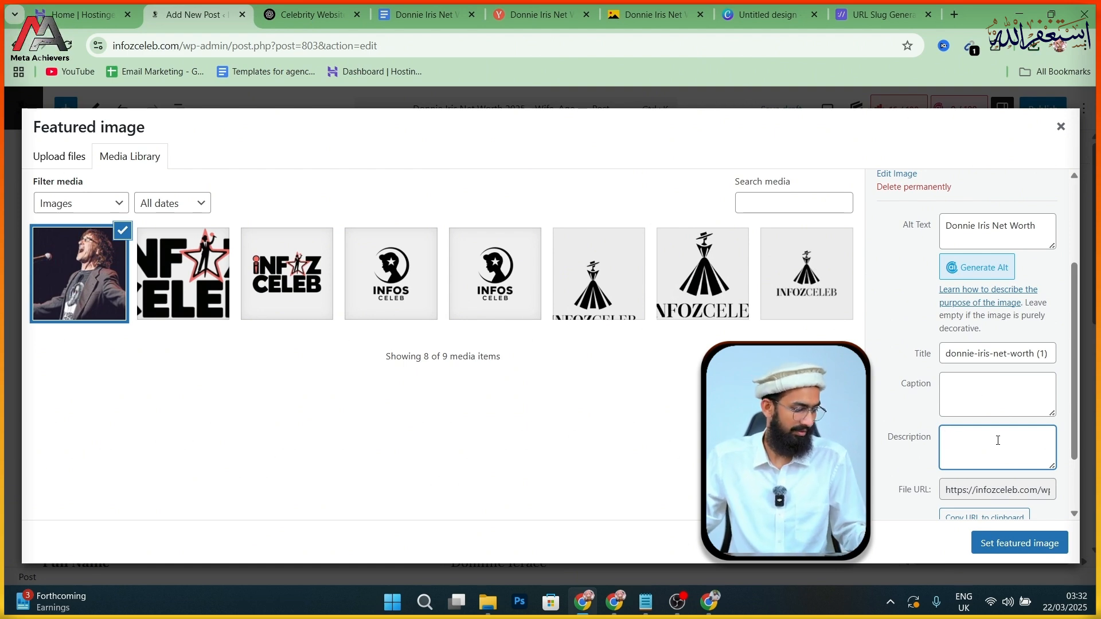
{"action": "key", "text": "super+v"}
{"action": "left_click", "coordinate": [924, 267]}
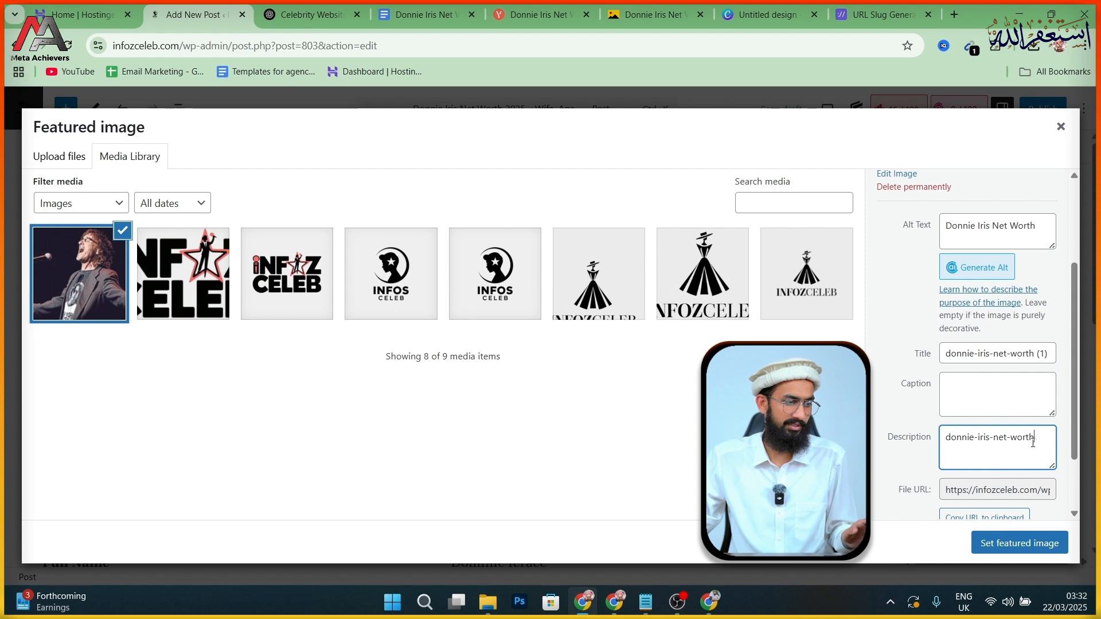
{"action": "left_click_drag", "start_coordinate": [1033, 442], "coordinate": [942, 442]}
{"action": "key", "text": "BackSpace"}
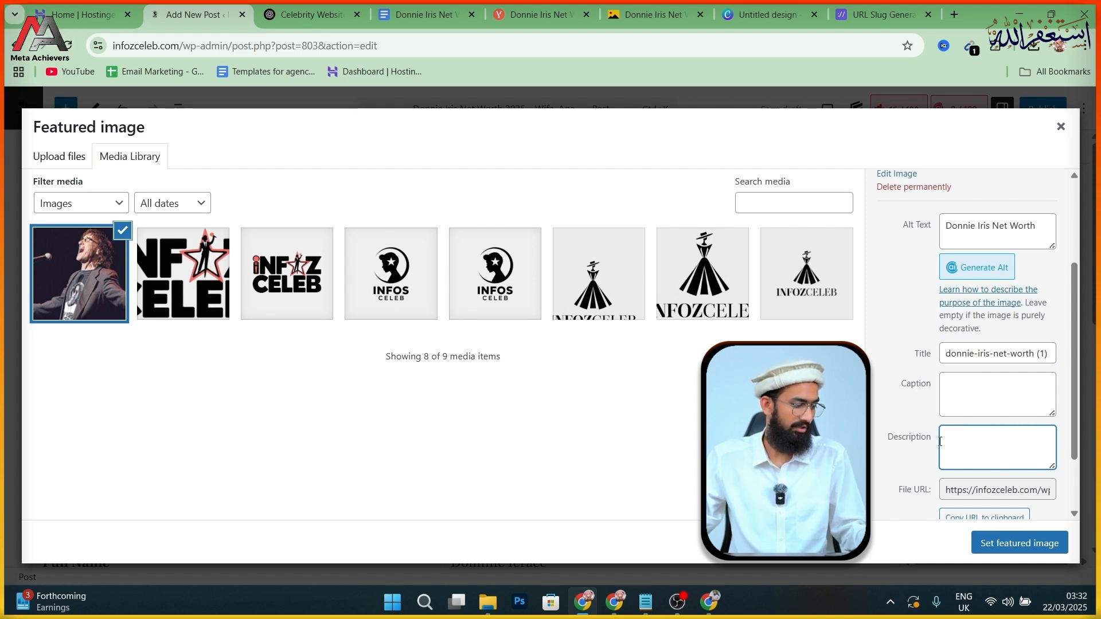
- Set the uploaded image's description to "Donnie Iris Net Worth" from the clipboard history and make it the post's featured image
{"action": "key", "text": "super+v"}
{"action": "left_click", "coordinate": [960, 405]}
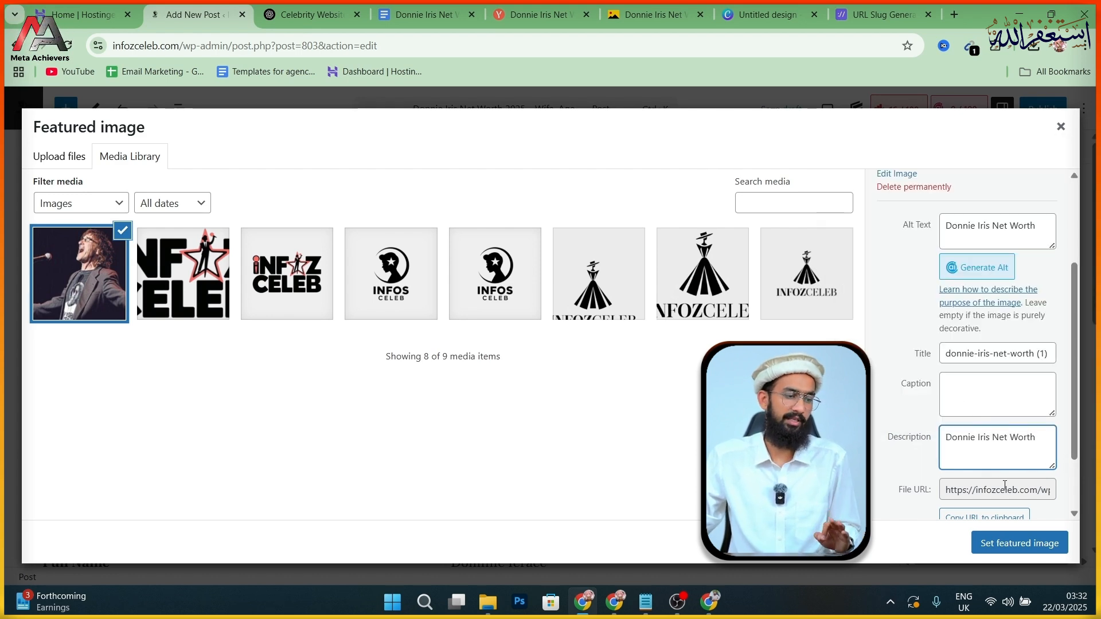
{"action": "scroll", "coordinate": [1005, 485], "scroll_direction": "down", "scroll_amount": 3}
{"action": "left_click", "coordinate": [1018, 542]}
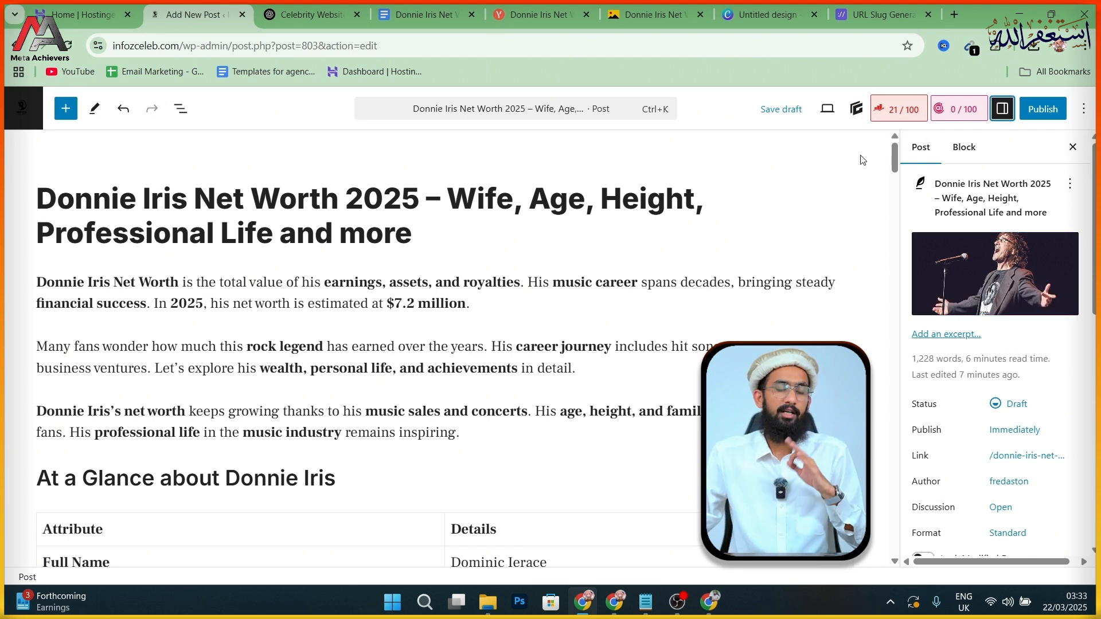
- Open the post's Rank Math SEO settings and start entering a focus keyword
{"action": "left_click", "coordinate": [886, 121]}
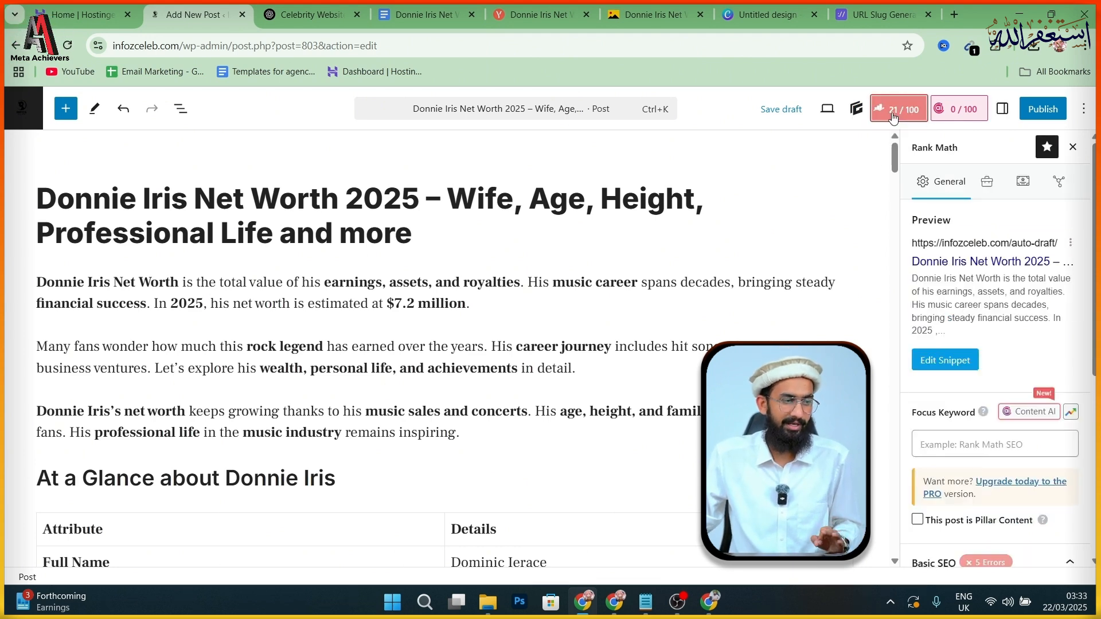
{"action": "left_click", "coordinate": [977, 451]}
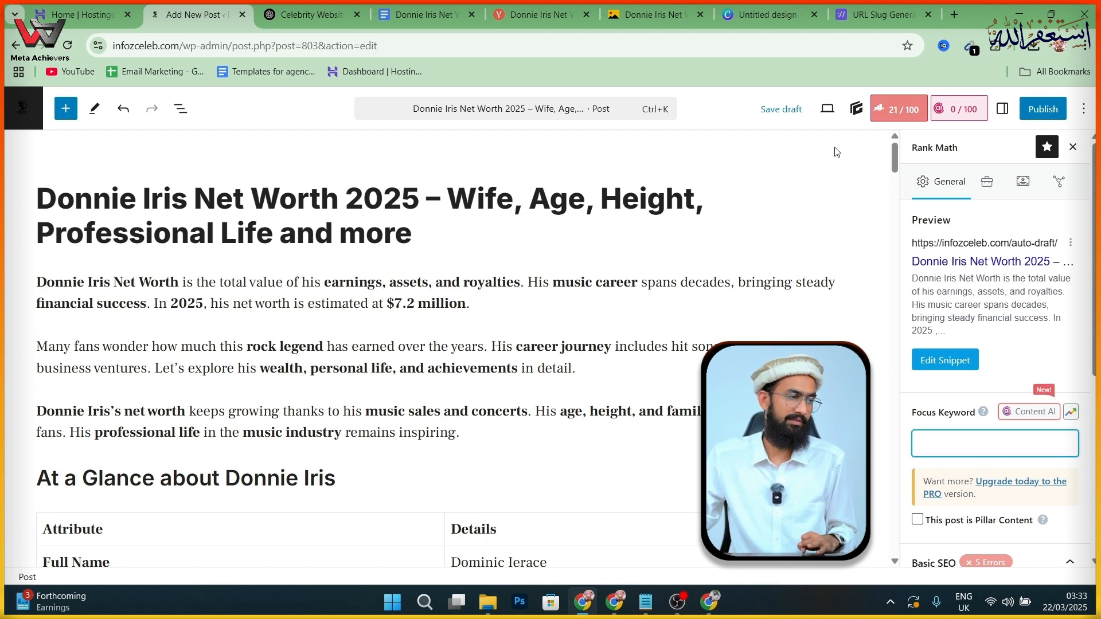
- Try "Donnie Iris Net Worth", copied from the Google Docs article heading, as the post's focus keyword
{"action": "left_click", "coordinate": [404, 18]}
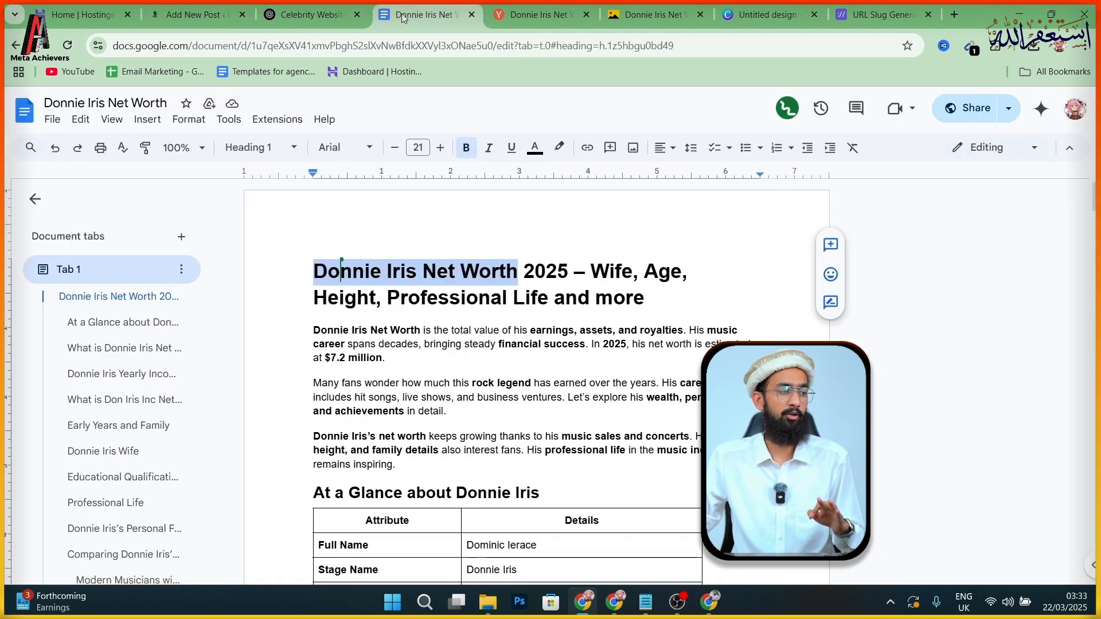
{"action": "left_click", "coordinate": [407, 273]}
{"action": "left_click_drag", "start_coordinate": [314, 267], "coordinate": [521, 265]}
{"action": "key", "text": "ctrl+c"}
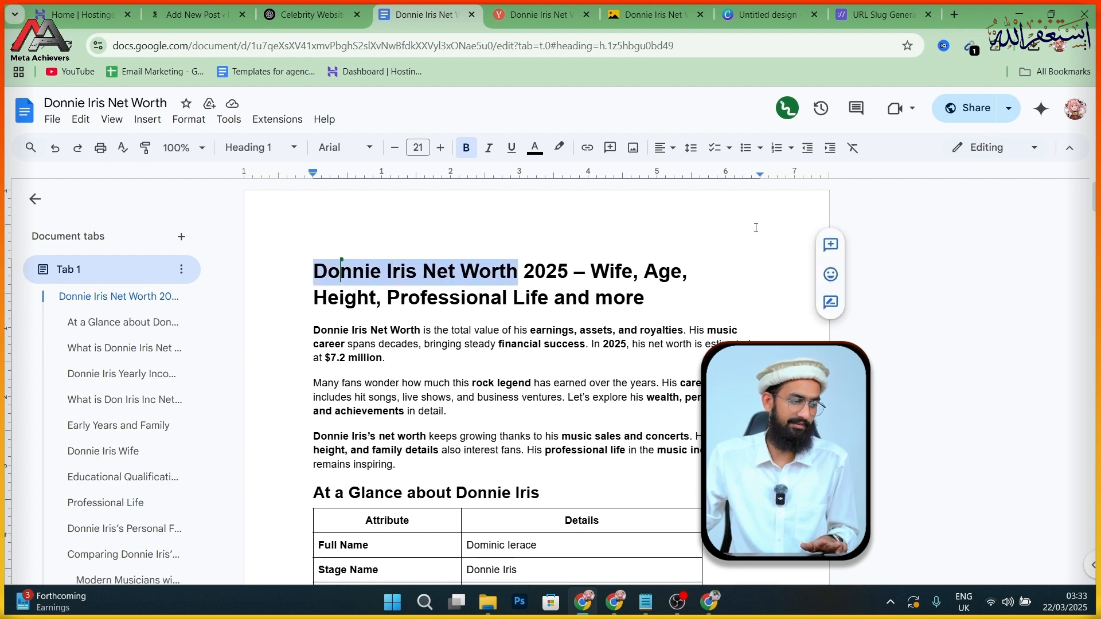
{"action": "left_click", "coordinate": [192, 7]}
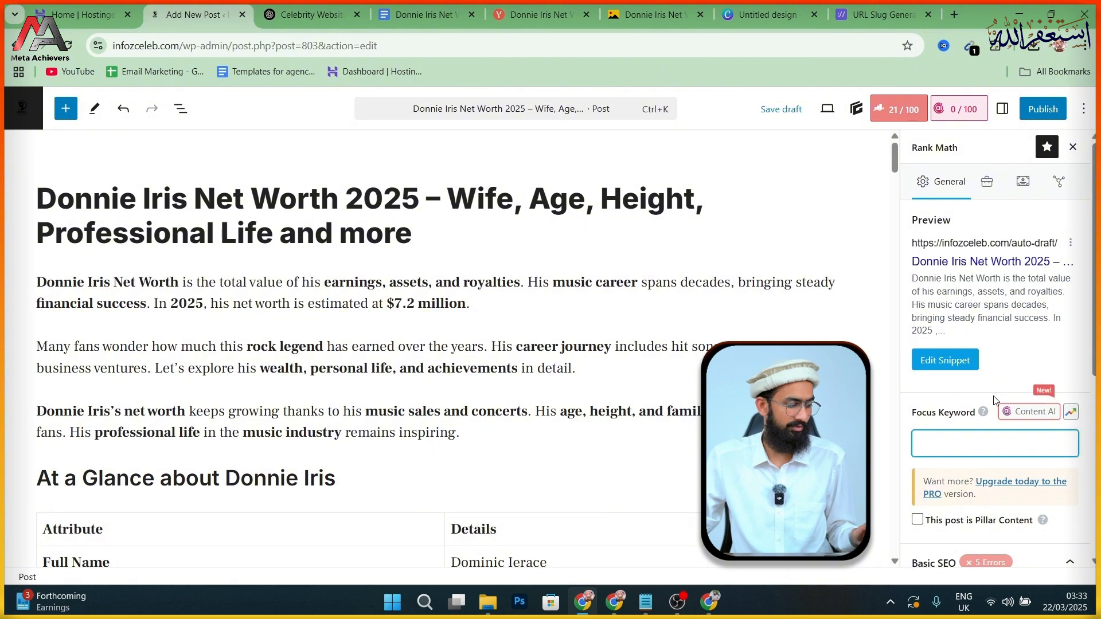
{"action": "key", "text": "ctrl+v"}
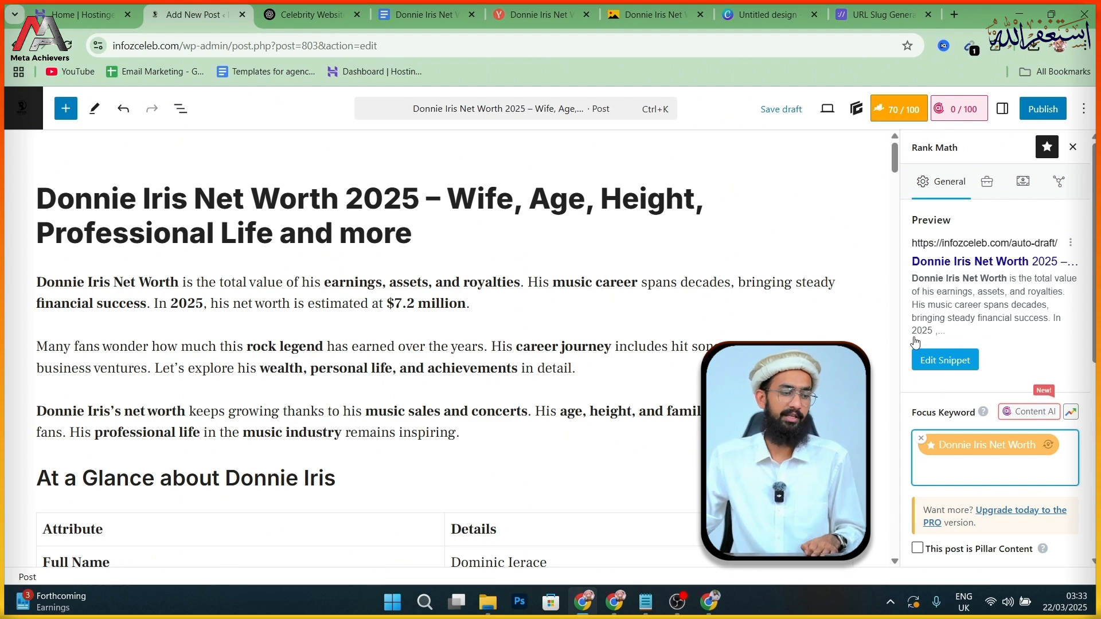
{"action": "left_click", "coordinate": [921, 439]}
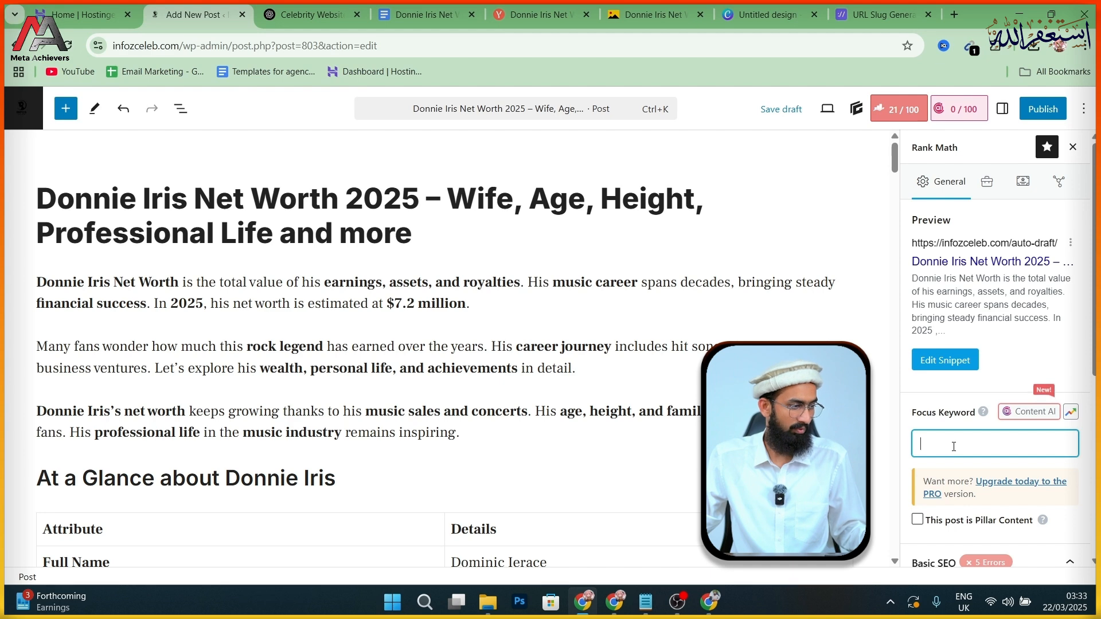
- Copy "Donnie Iris" from the Google Docs article heading and set it as the WordPress post's focus keyword
{"action": "left_click", "coordinate": [403, 13]}
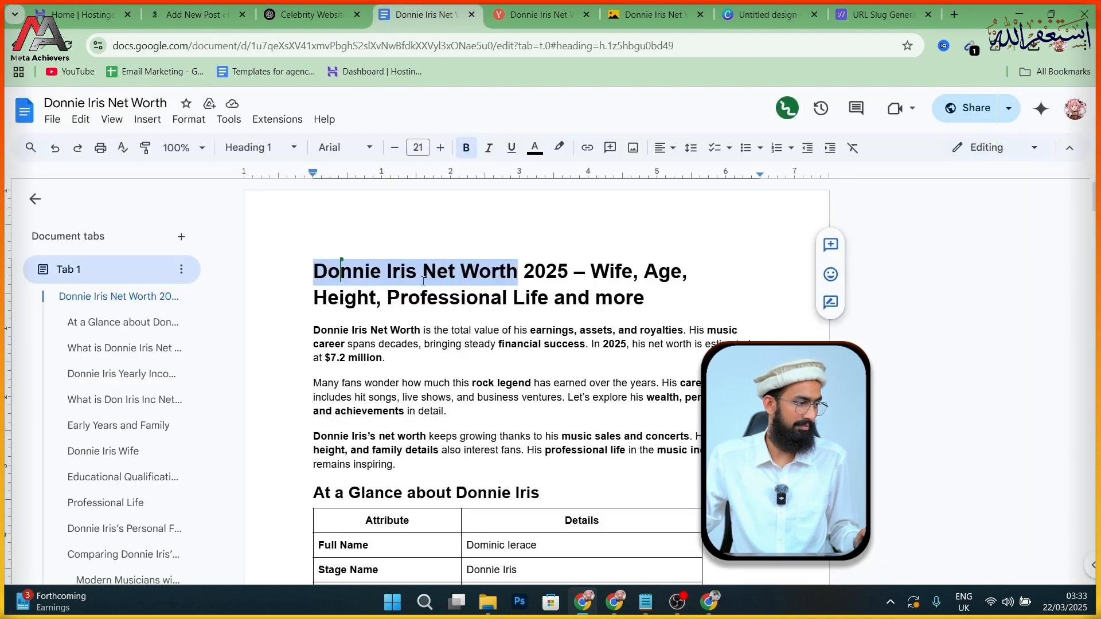
{"action": "left_click_drag", "start_coordinate": [419, 274], "coordinate": [310, 274]}
{"action": "key", "text": "ctrl+c"}
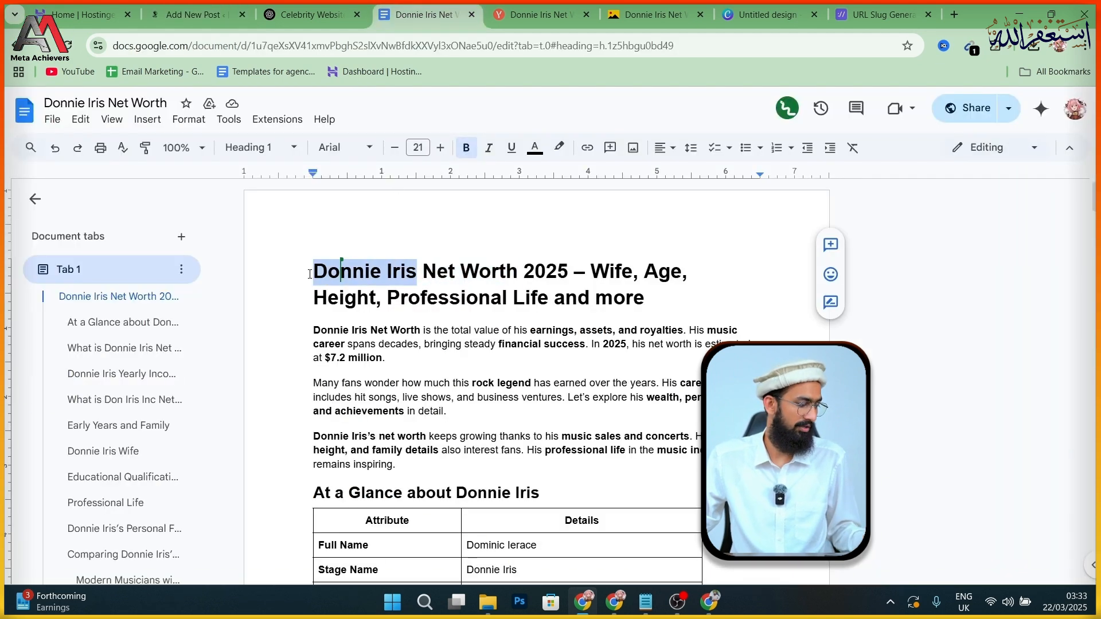
{"action": "left_click", "coordinate": [229, 13]}
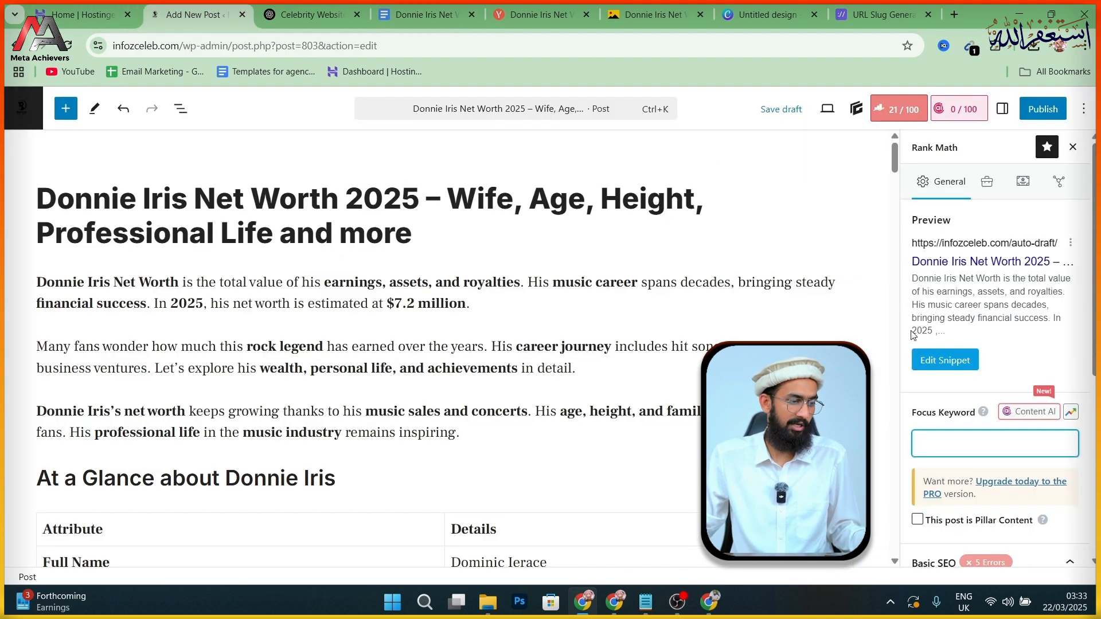
{"action": "key", "text": "ctrl+v"}
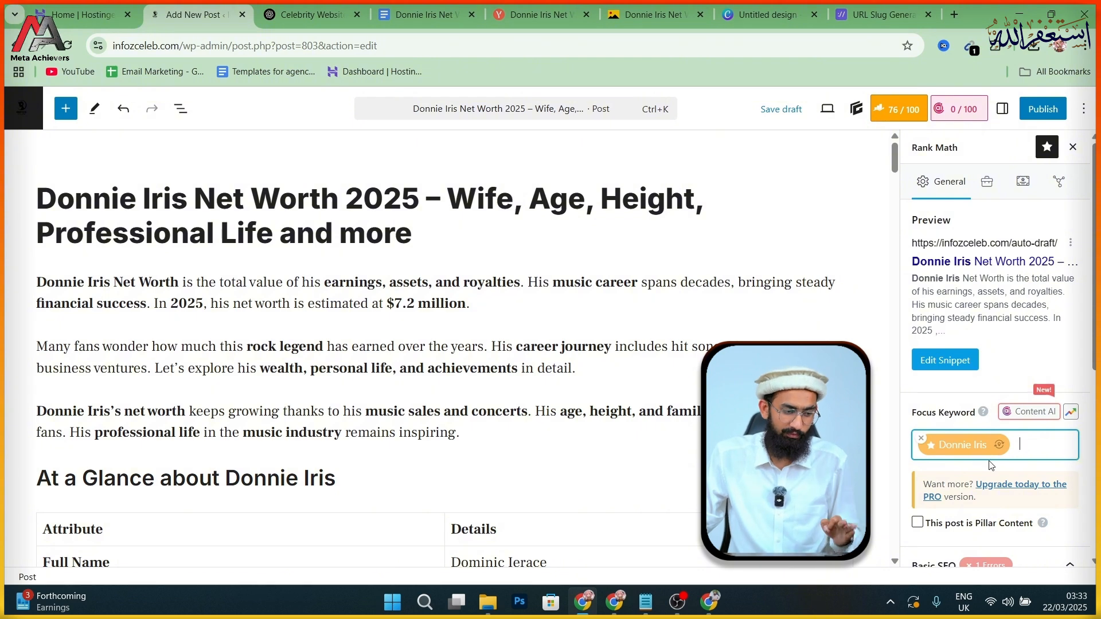
- Replace the SEO title in the snippet editor with the full heading copied from Google Docs, "Donnie Iris Net Worth 2025 – Wife, Age, Height, Professional Life and more"
{"action": "scroll", "coordinate": [991, 466], "scroll_direction": "down", "scroll_amount": 3}
{"action": "scroll", "coordinate": [990, 453], "scroll_direction": "up", "scroll_amount": 1}
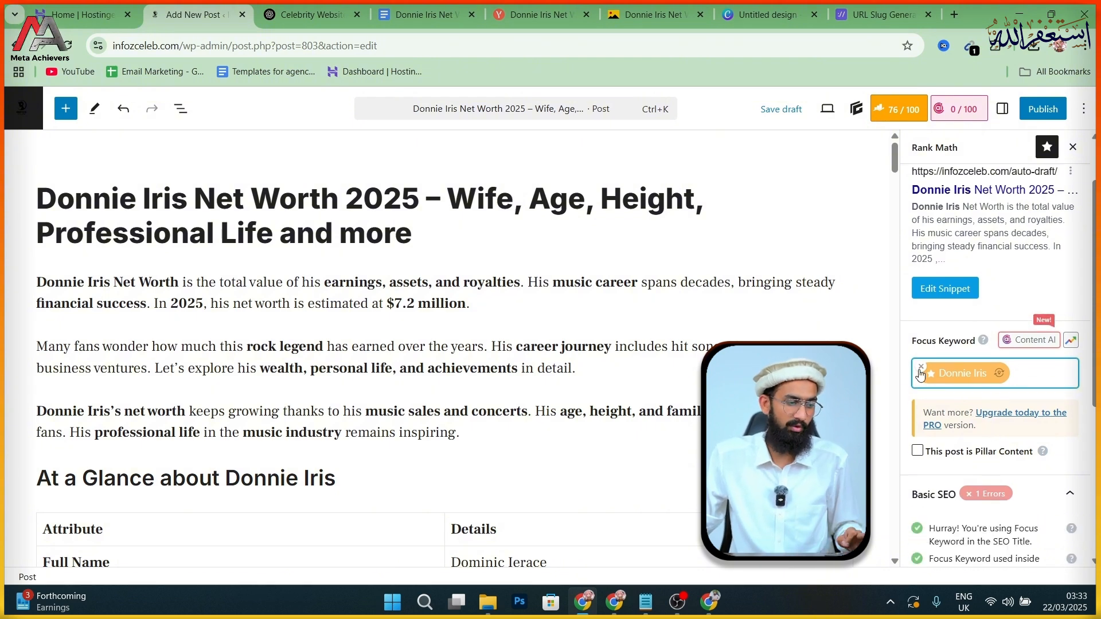
{"action": "left_click", "coordinate": [943, 290]}
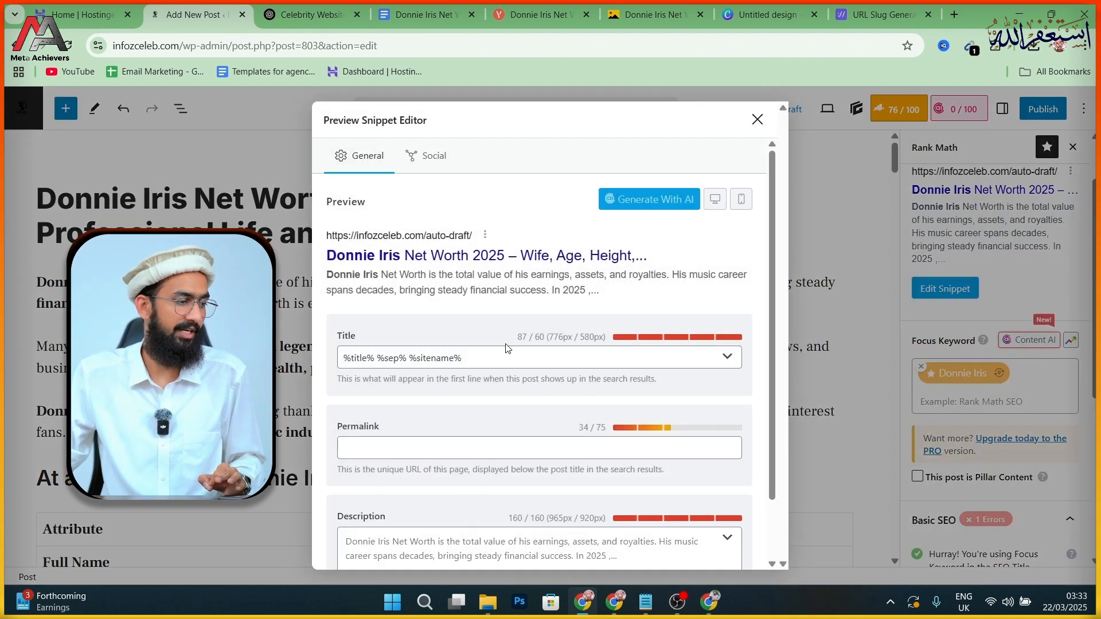
{"action": "left_click", "coordinate": [506, 350]}
{"action": "key", "text": "ctrl+a"}
{"action": "key", "text": "BackSpace"}
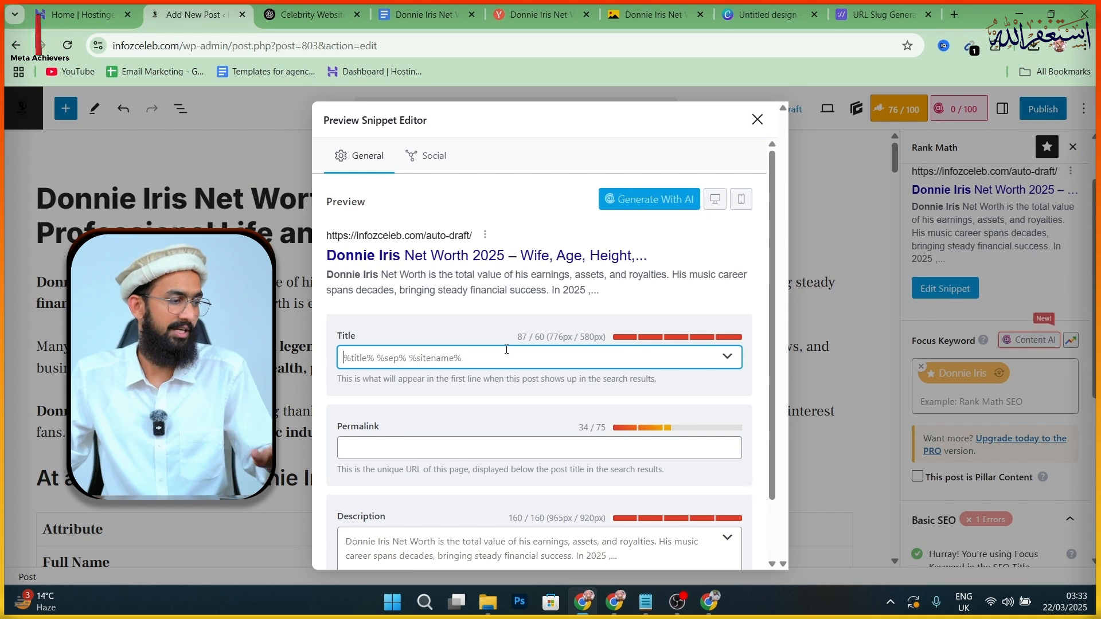
{"action": "left_click", "coordinate": [424, 14]}
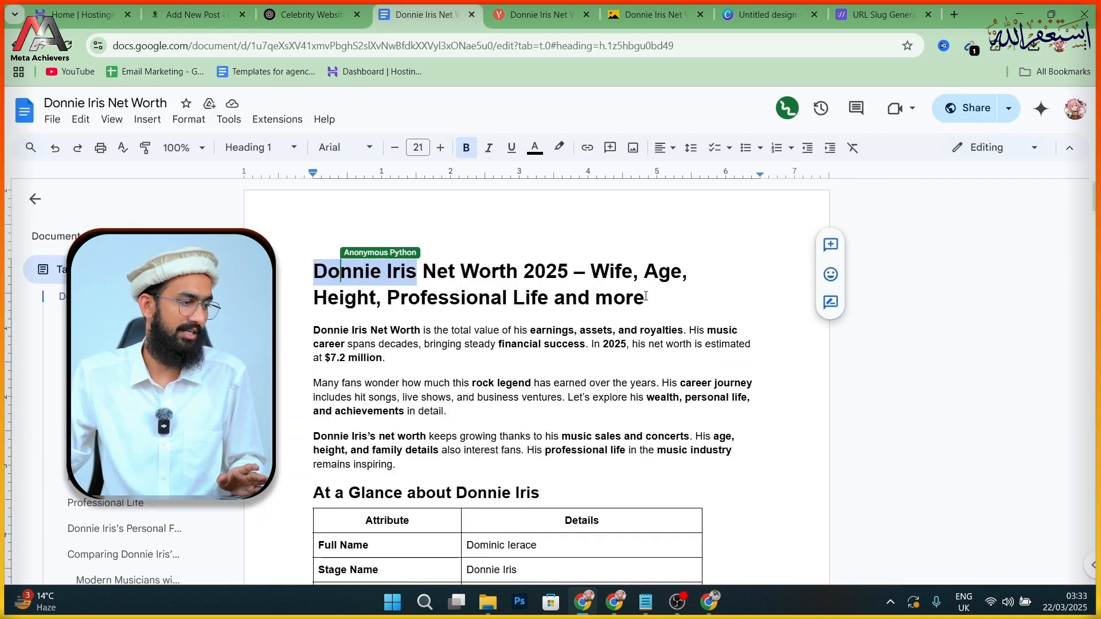
{"action": "left_click_drag", "start_coordinate": [646, 297], "coordinate": [304, 276]}
{"action": "key", "text": "ctrl+c"}
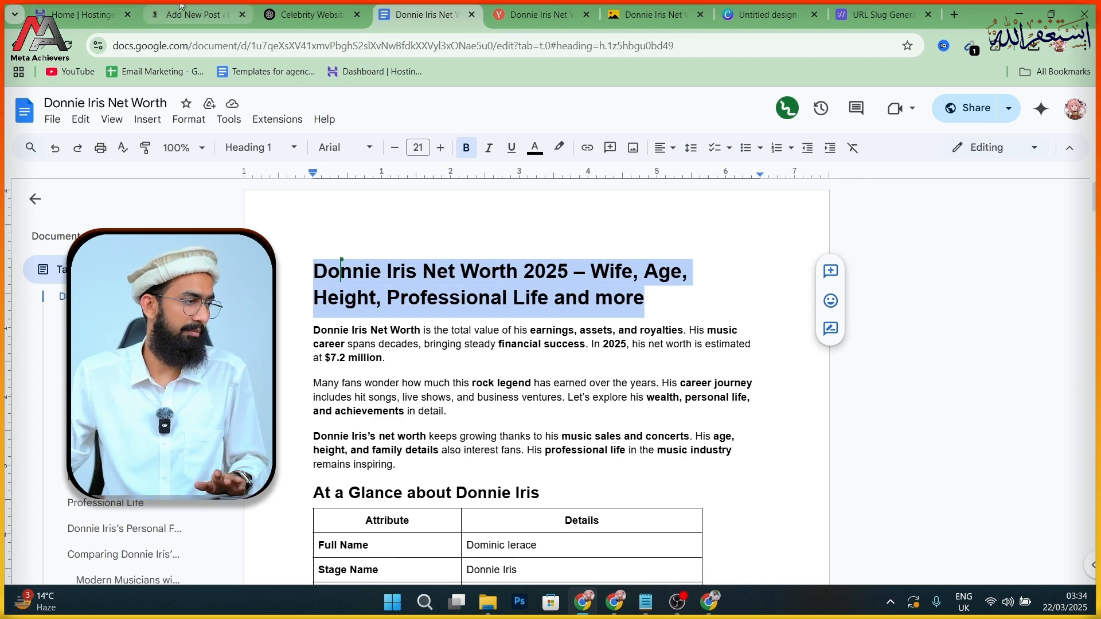
{"action": "left_click", "coordinate": [195, 14]}
{"action": "key", "text": "ctrl+v"}
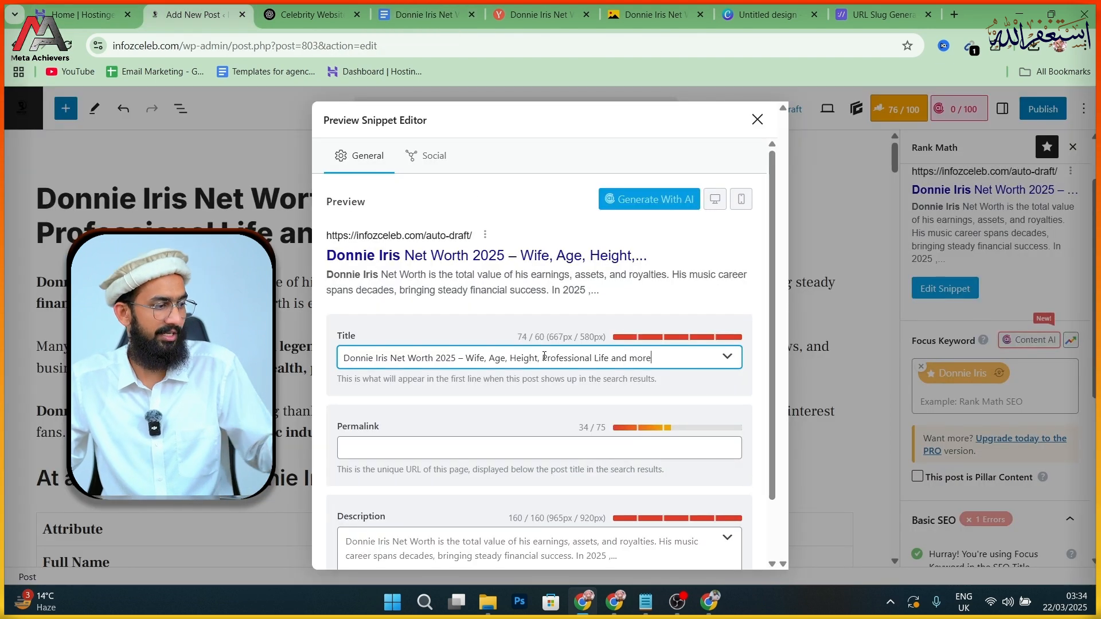
- Set the snippet's permalink to "Donnie Iris Net Worth", copied from the heading of the Google Docs article
{"action": "left_click", "coordinate": [437, 445]}
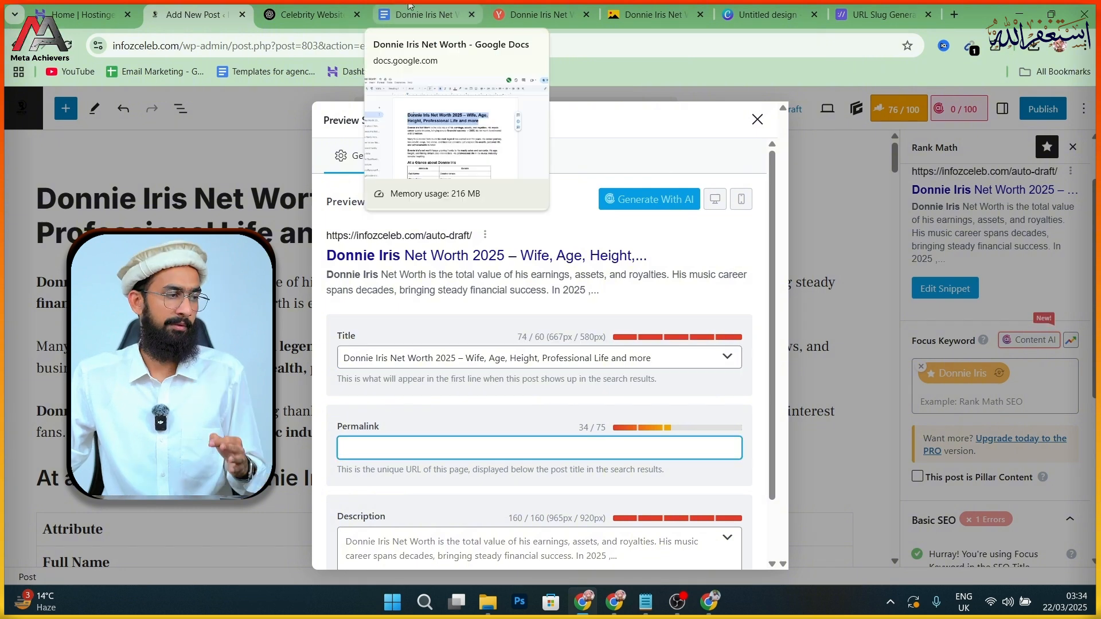
{"action": "left_click", "coordinate": [410, 5]}
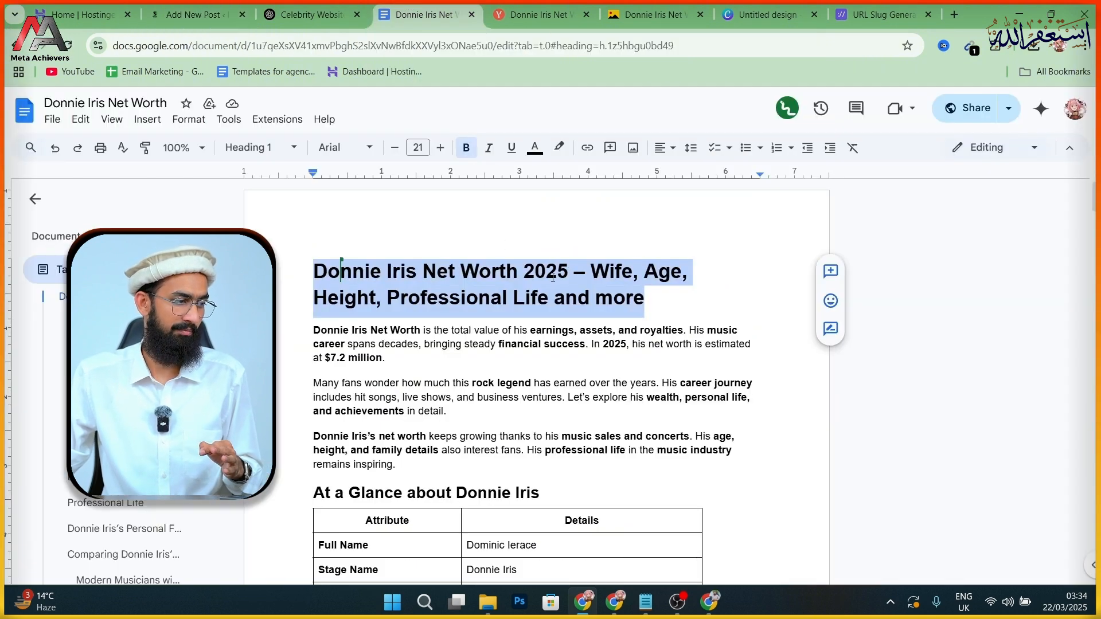
{"action": "left_click_drag", "start_coordinate": [518, 271], "coordinate": [316, 270]}
{"action": "key", "text": "ctrl+c"}
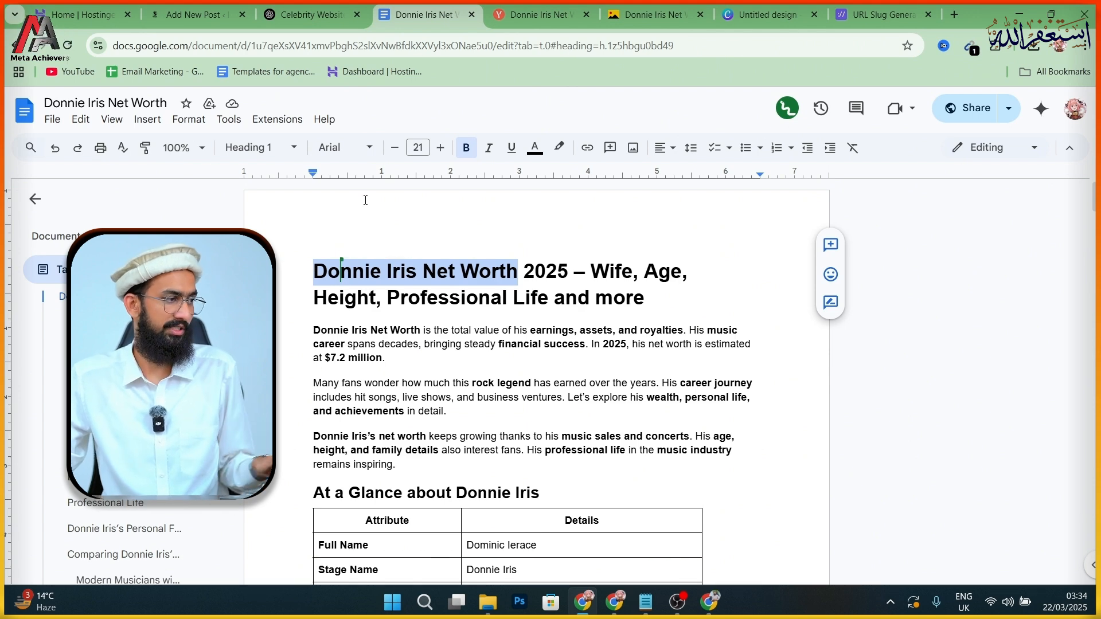
{"action": "left_click", "coordinate": [223, 7]}
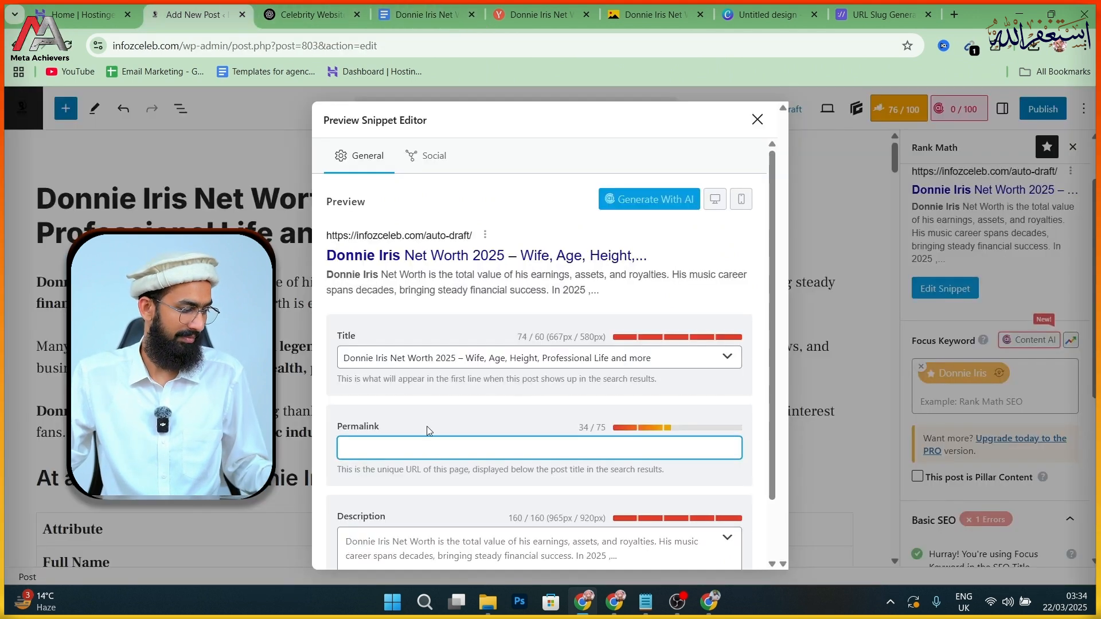
{"action": "key", "text": "ctrl+v"}
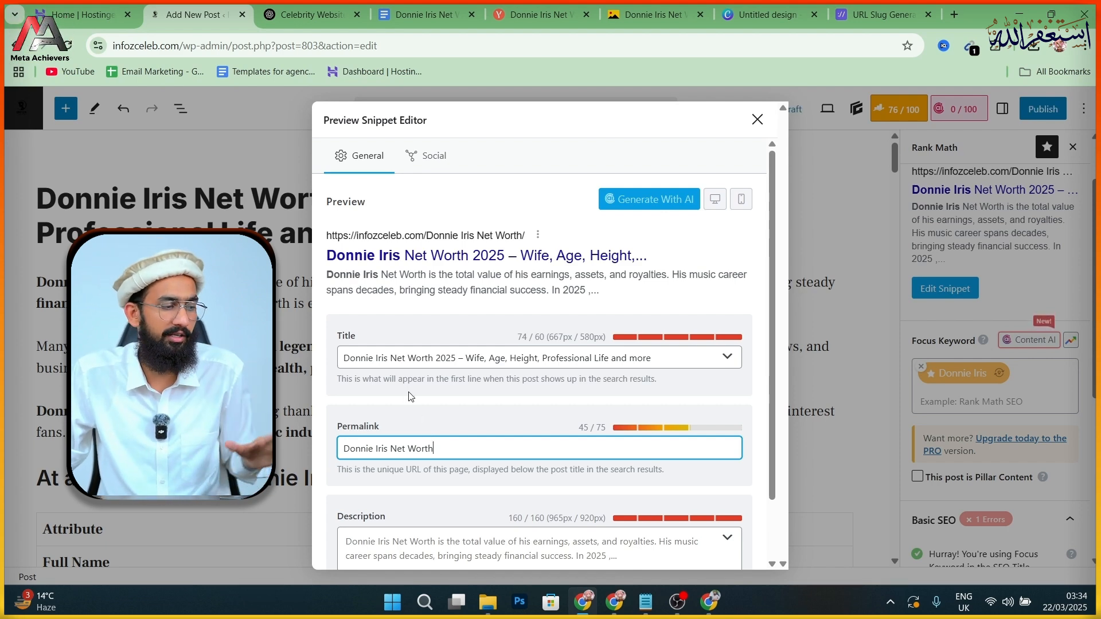
- Fill the snippet description with the Meta Description text from the end of the Google Docs article, and close the snippet editor
{"action": "scroll", "coordinate": [411, 395], "scroll_direction": "down", "scroll_amount": 2}
{"action": "left_click", "coordinate": [434, 486]}
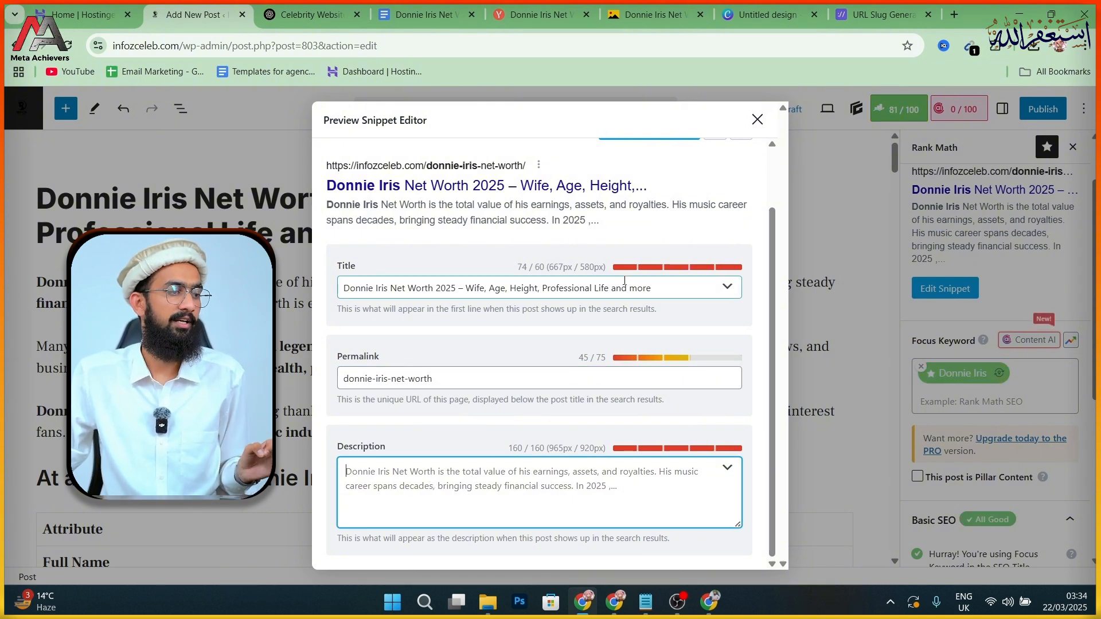
{"action": "left_click", "coordinate": [424, 14]}
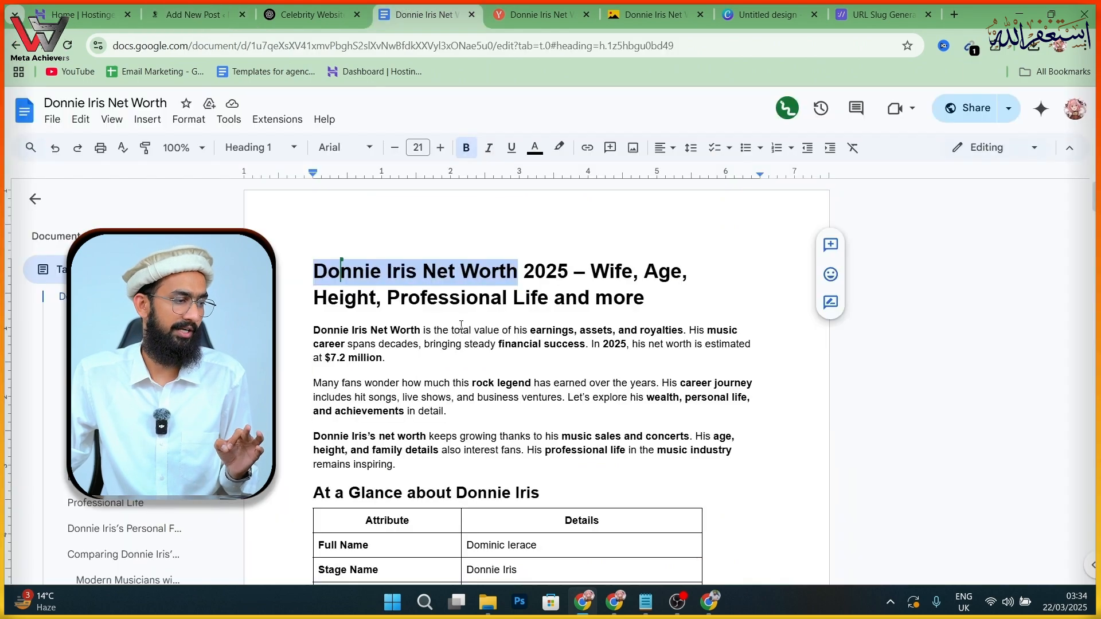
{"action": "left_click", "coordinate": [700, 349]}
{"action": "scroll", "coordinate": [739, 383], "scroll_direction": "down", "scroll_amount": 15}
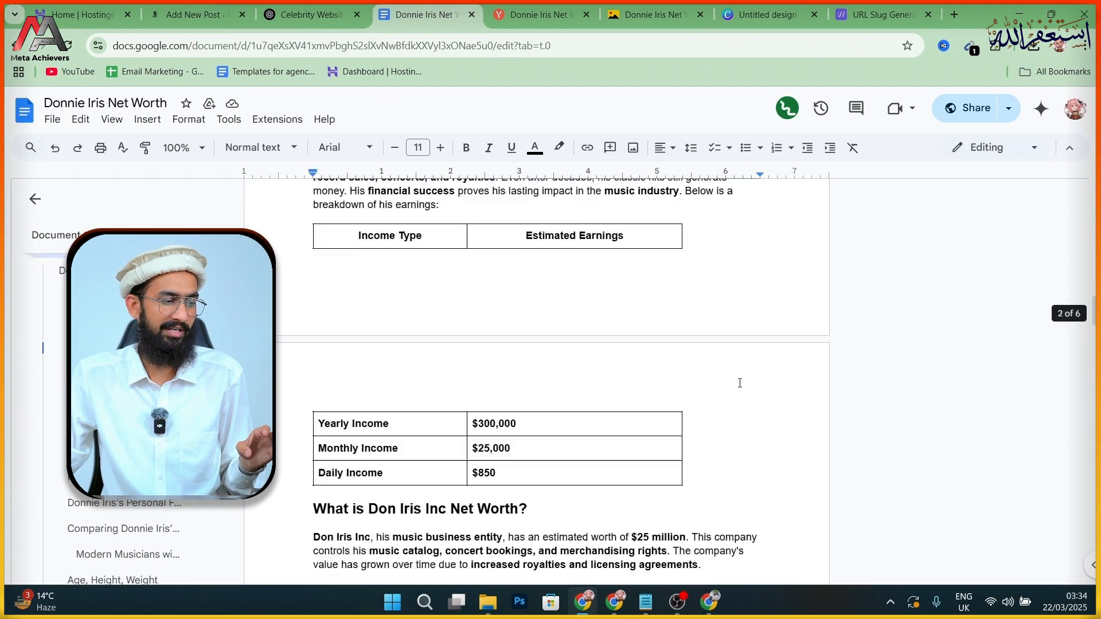
{"action": "scroll", "coordinate": [739, 383], "scroll_direction": "down", "scroll_amount": 20}
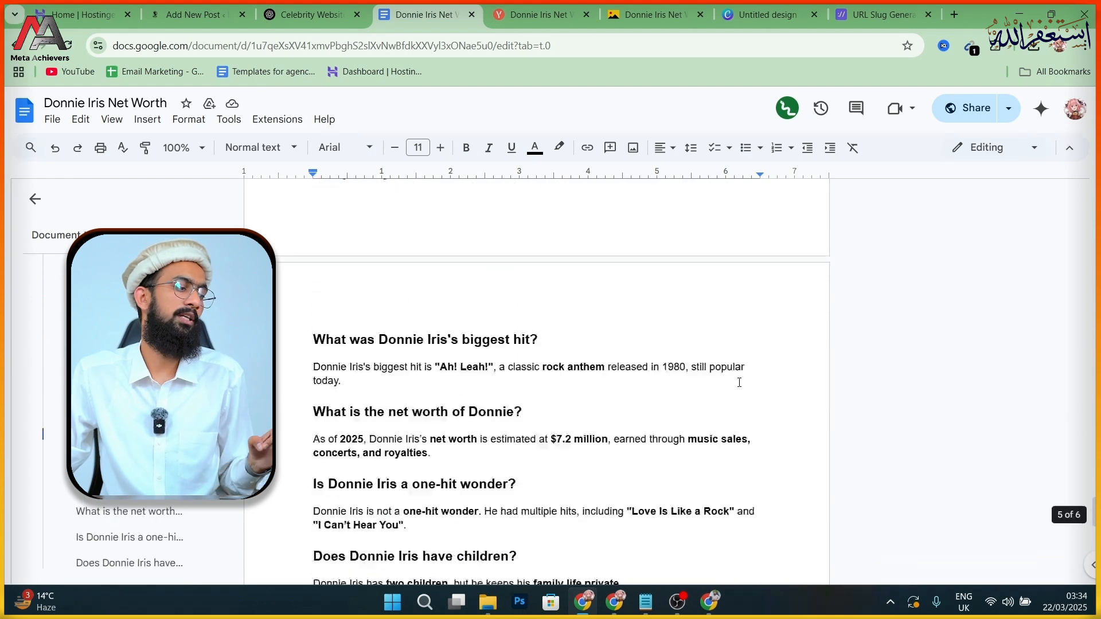
{"action": "scroll", "coordinate": [740, 383], "scroll_direction": "down", "scroll_amount": 8}
{"action": "scroll", "coordinate": [737, 380], "scroll_direction": "up", "scroll_amount": 5}
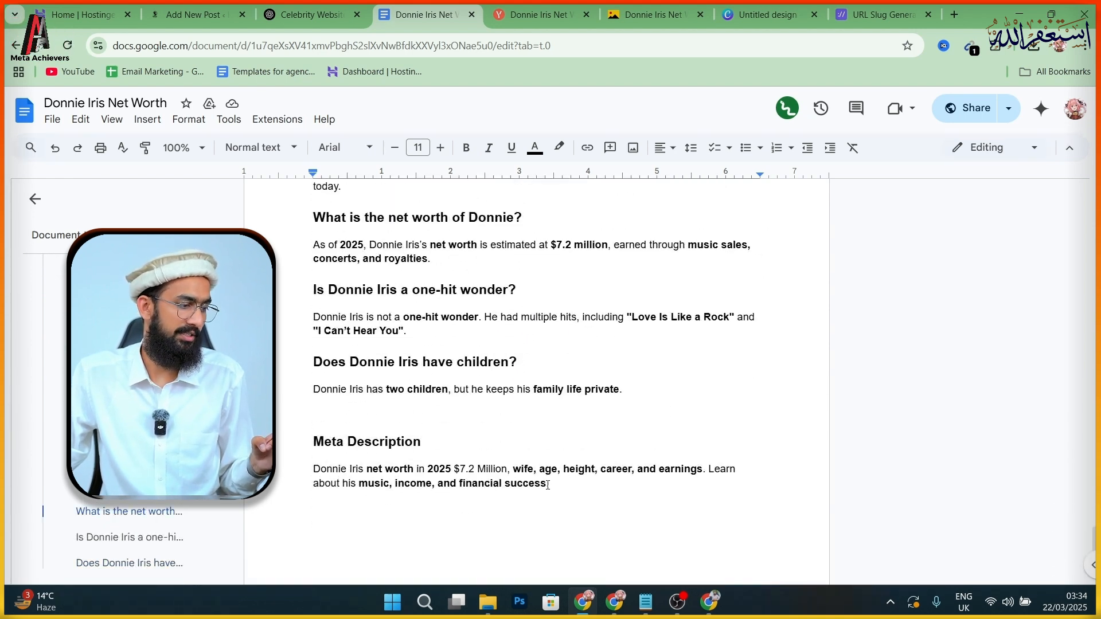
{"action": "left_click_drag", "start_coordinate": [548, 484], "coordinate": [431, 476]}
{"action": "left_click_drag", "start_coordinate": [551, 485], "coordinate": [311, 467]}
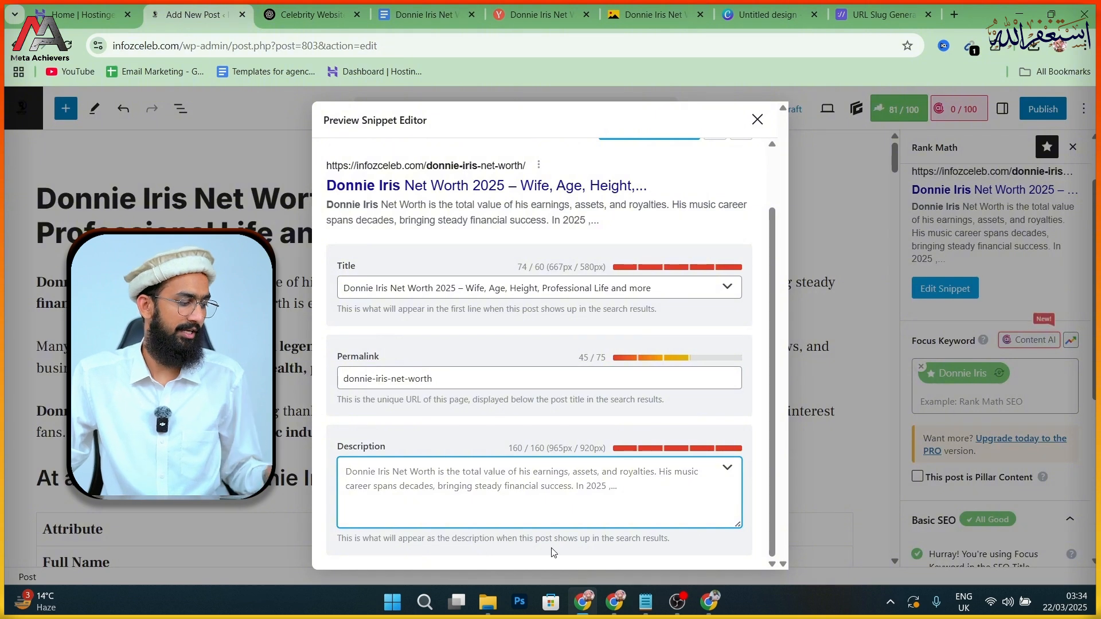
{"action": "type", "text": "Donnie Iris net worth in 2025 $7.2 Million, wife, age, height, career, and earnings. Learn about his music, income, and financial success."}
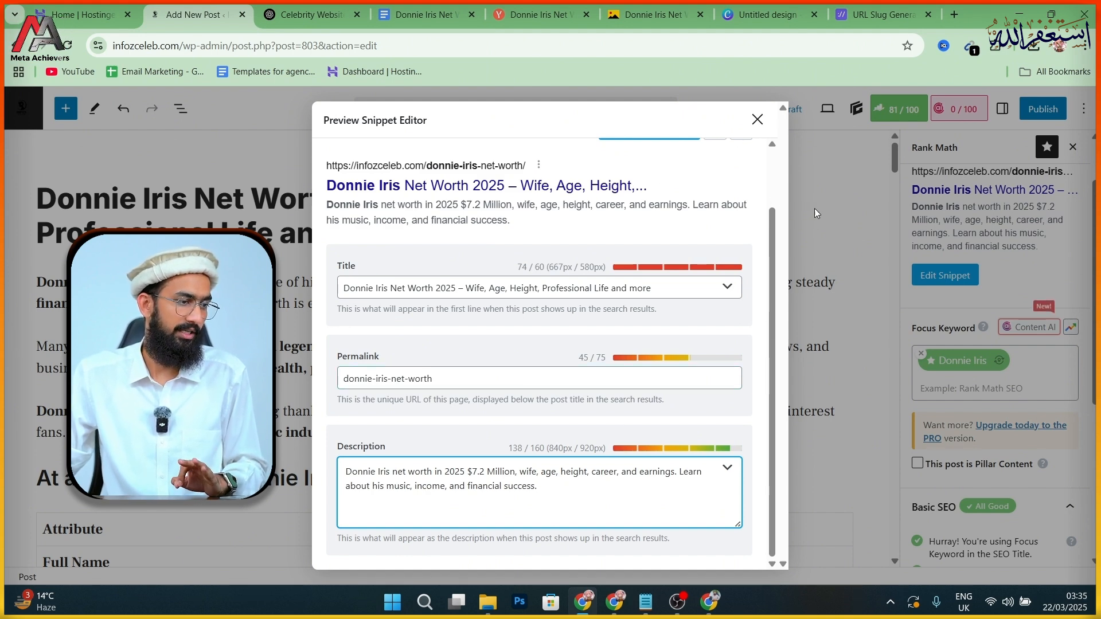
{"action": "left_click", "coordinate": [838, 194]}
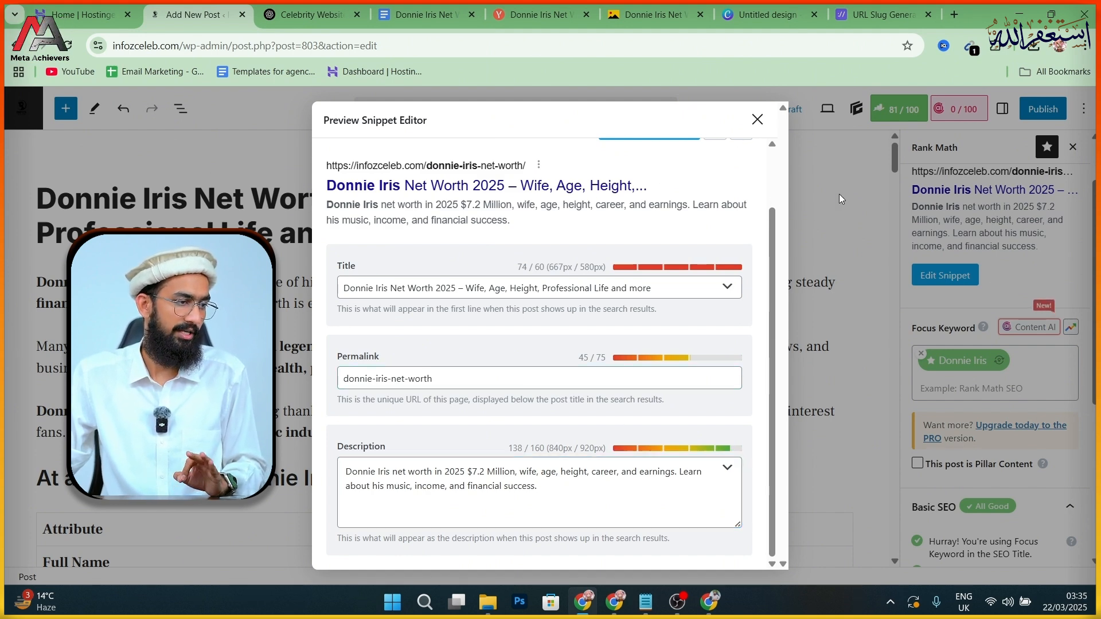
{"action": "left_click", "coordinate": [758, 120]}
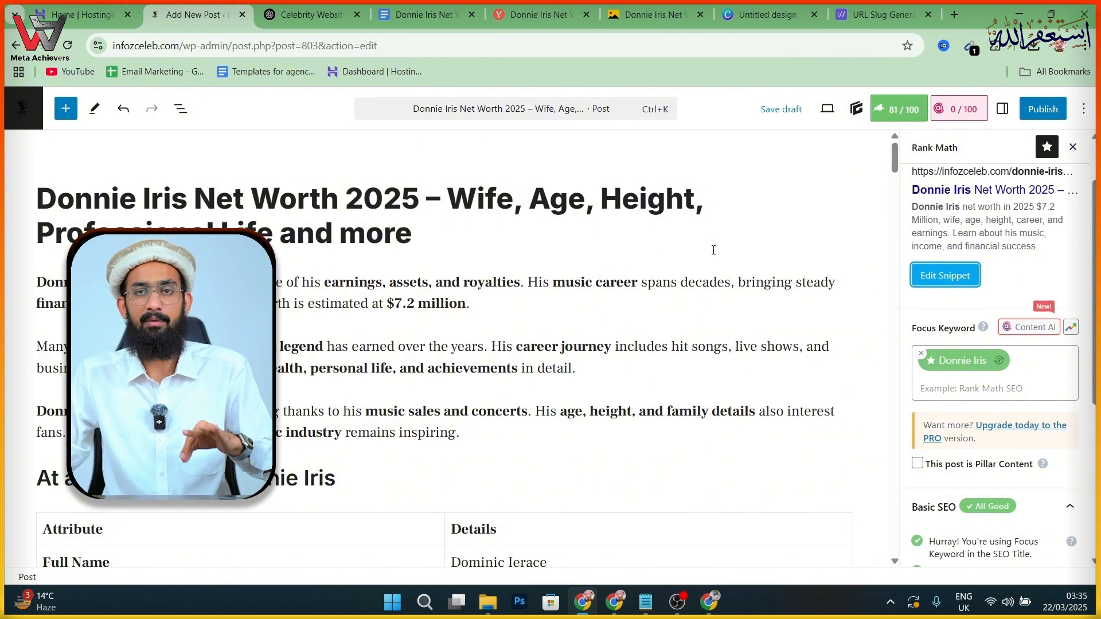
- Look through the WordPress post's sections to find a heading that needs an image, such as "Donnie Iris Wife"
{"action": "scroll", "coordinate": [666, 273], "scroll_direction": "down", "scroll_amount": 3}
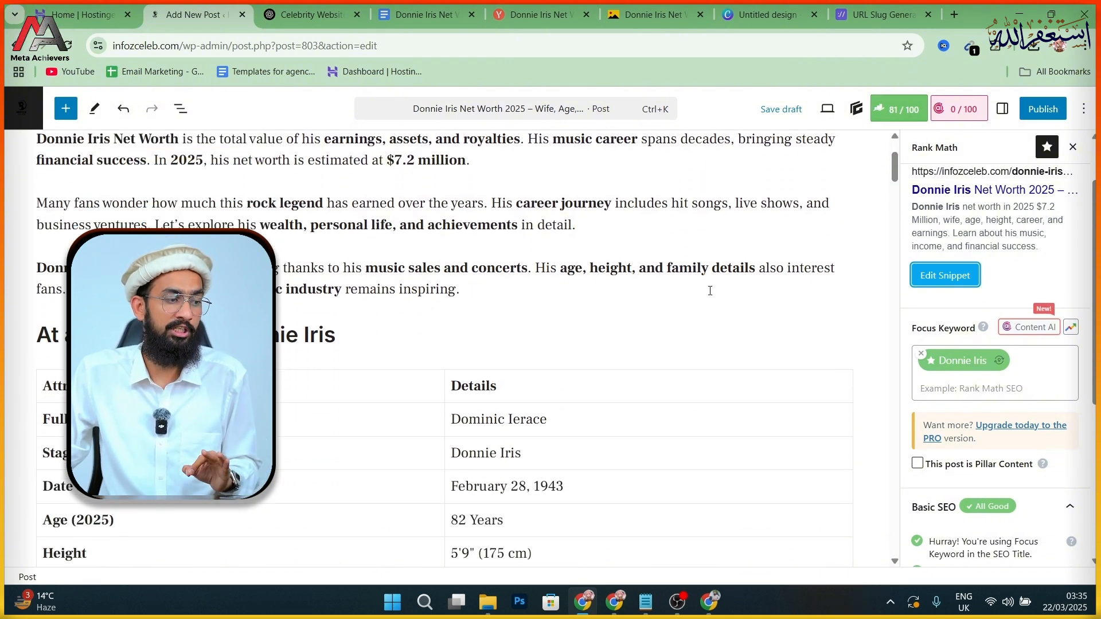
{"action": "scroll", "coordinate": [710, 290], "scroll_direction": "down", "scroll_amount": 20}
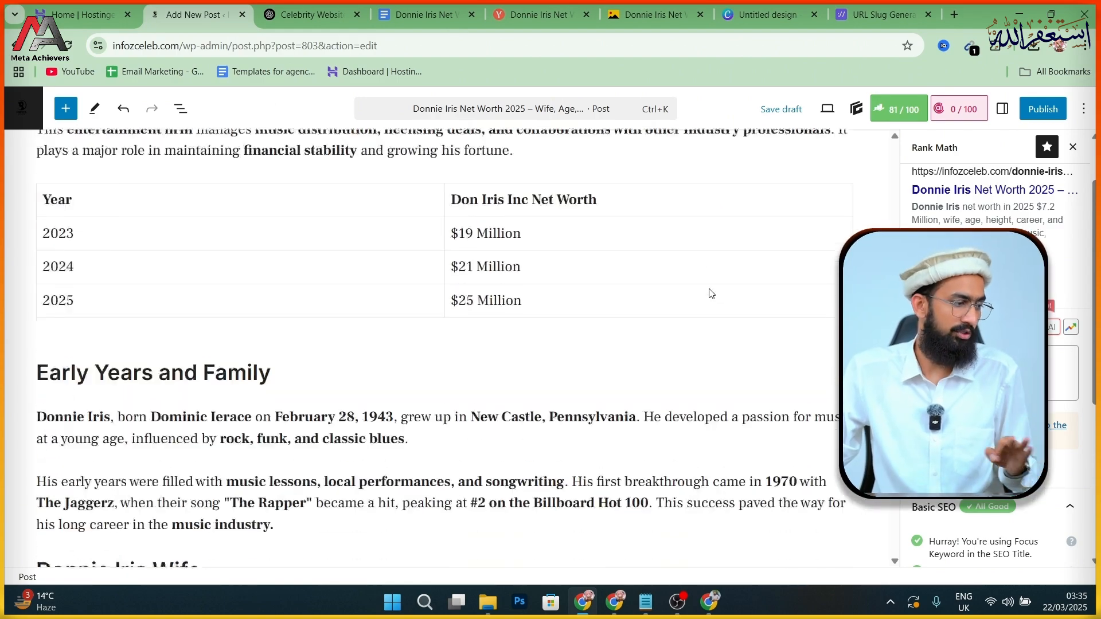
{"action": "scroll", "coordinate": [711, 294], "scroll_direction": "down", "scroll_amount": 18}
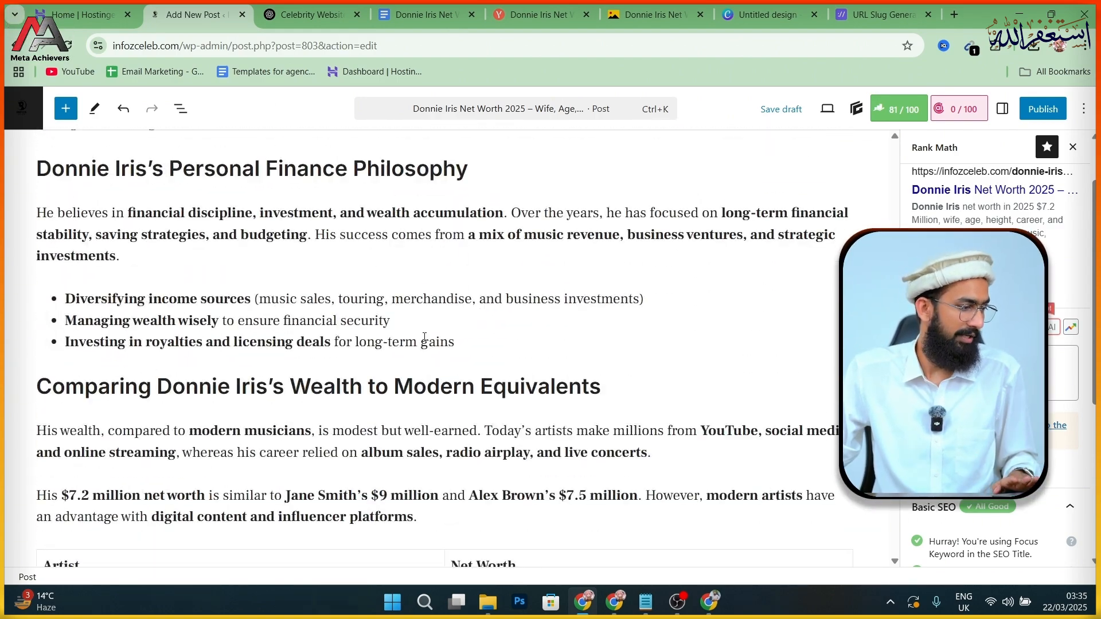
{"action": "scroll", "coordinate": [425, 337], "scroll_direction": "up", "scroll_amount": 20}
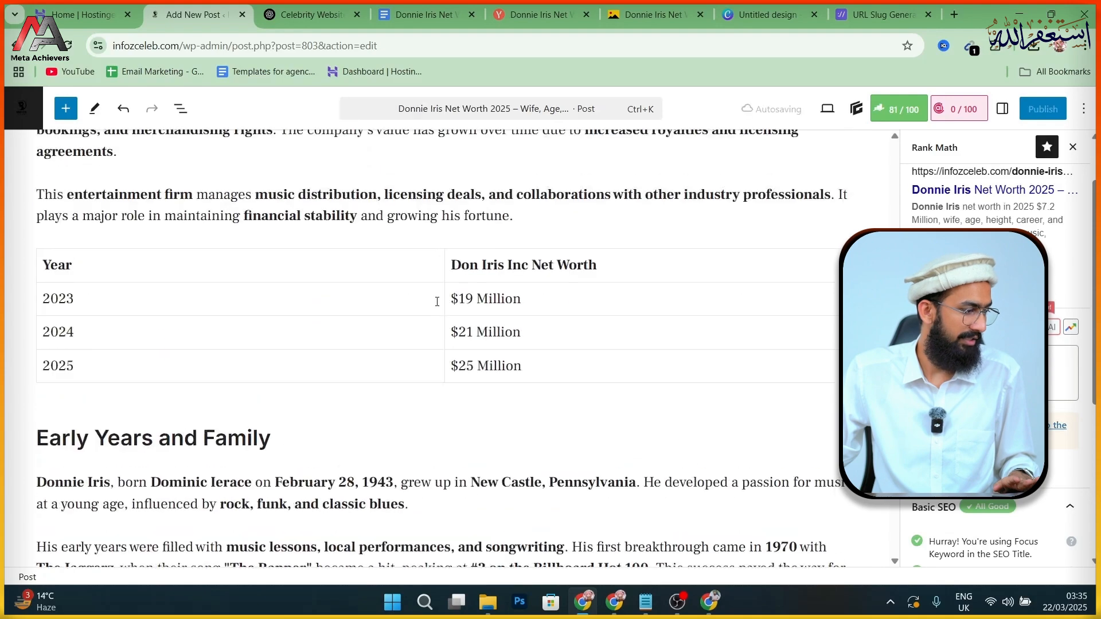
{"action": "scroll", "coordinate": [401, 321], "scroll_direction": "down", "scroll_amount": 4}
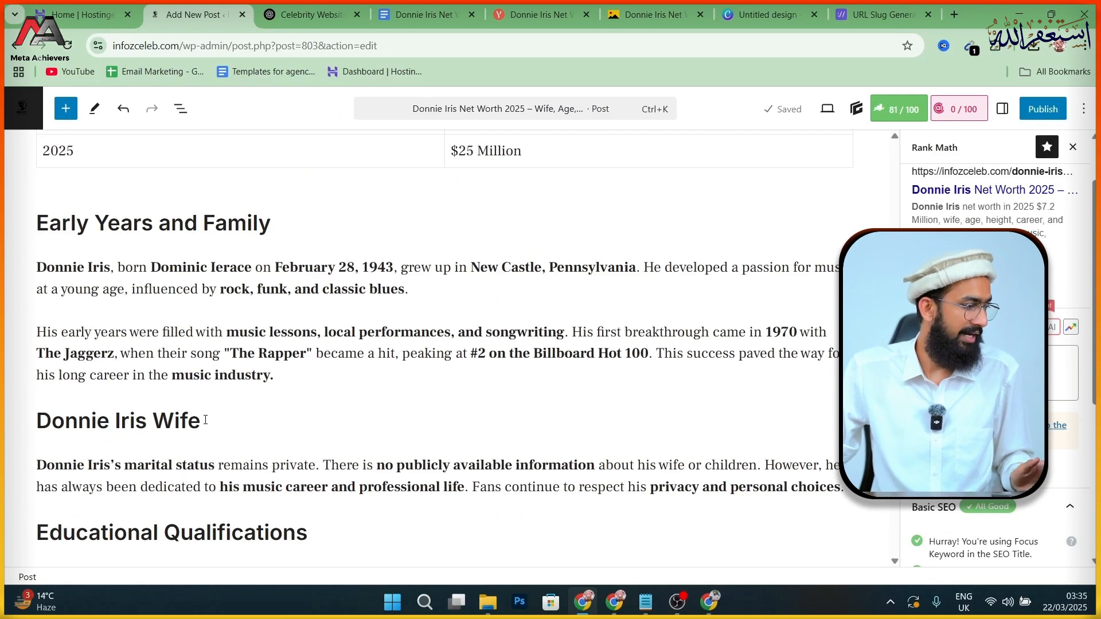
{"action": "left_click_drag", "start_coordinate": [206, 421], "coordinate": [55, 418]}
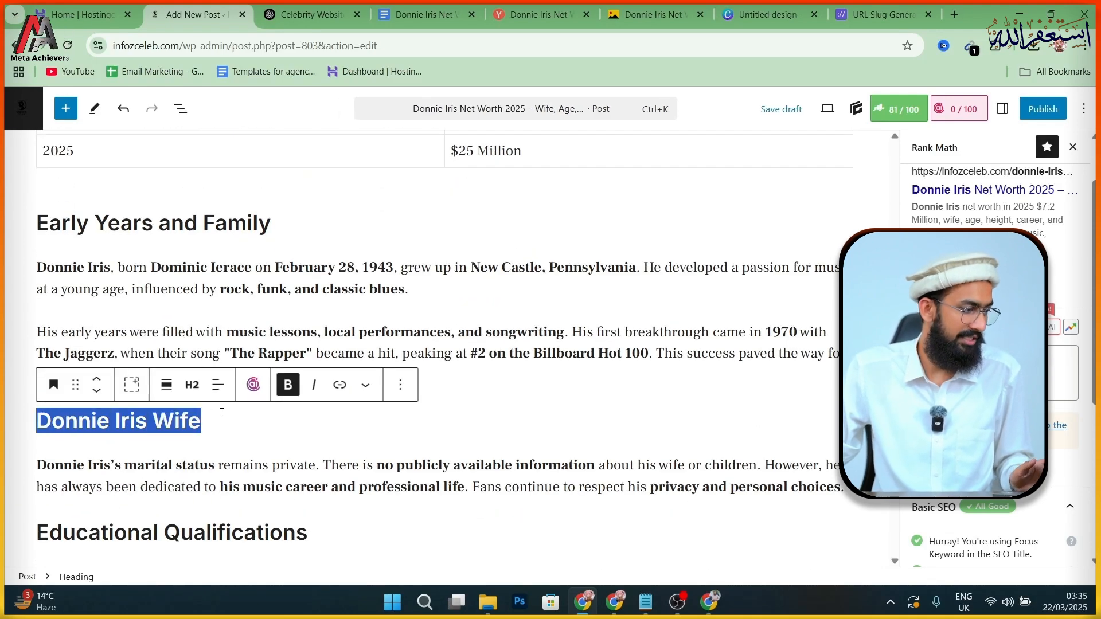
{"action": "left_click", "coordinate": [247, 430]}
{"action": "left_click", "coordinate": [666, 305]}
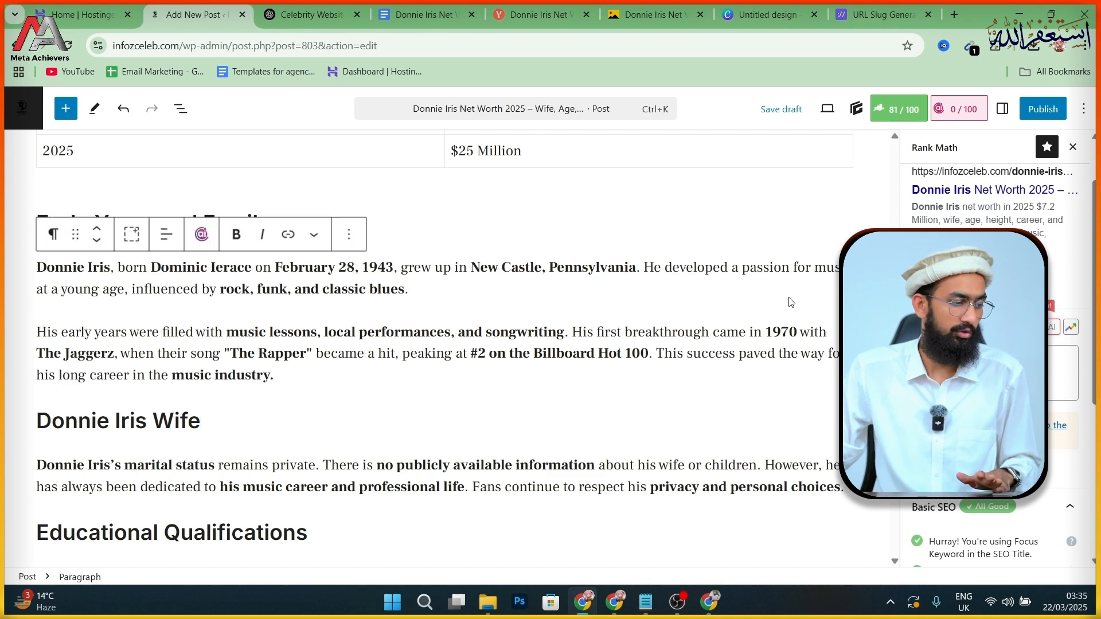
- Switch to the Google Docs article and copy the "Donnie Iris Wife" heading
{"action": "left_click", "coordinate": [424, 14]}
{"action": "left_click", "coordinate": [487, 387]}
{"action": "scroll", "coordinate": [491, 378], "scroll_direction": "up", "scroll_amount": 10}
{"action": "scroll", "coordinate": [492, 371], "scroll_direction": "up", "scroll_amount": 20}
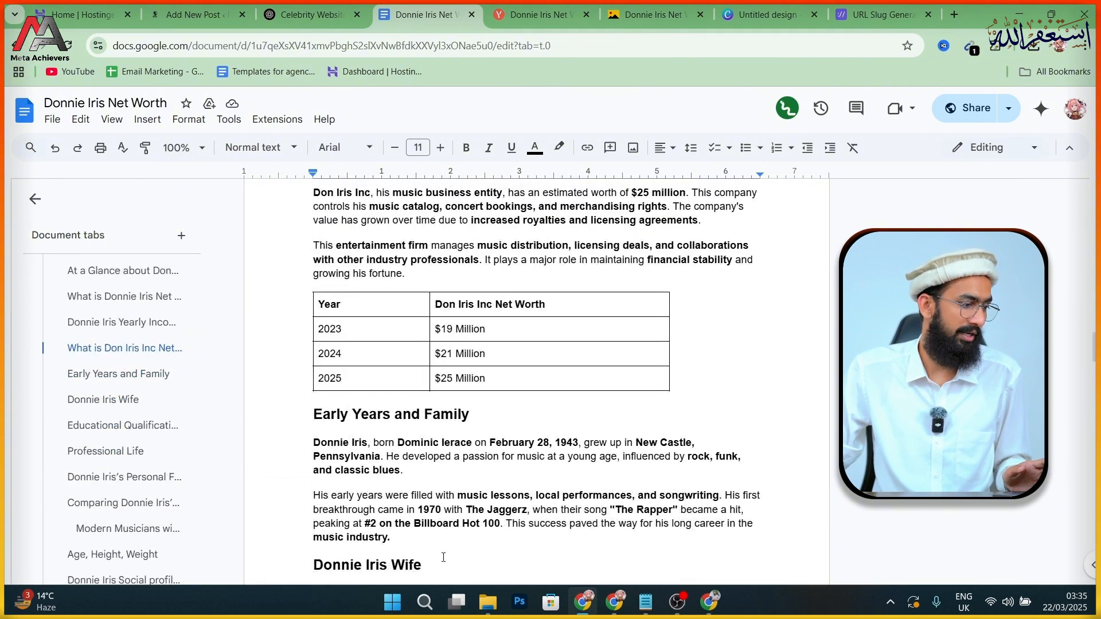
{"action": "scroll", "coordinate": [443, 560], "scroll_direction": "down", "scroll_amount": 2}
{"action": "left_click_drag", "start_coordinate": [434, 425], "coordinate": [295, 415]}
{"action": "key", "text": "ctrl+c"}
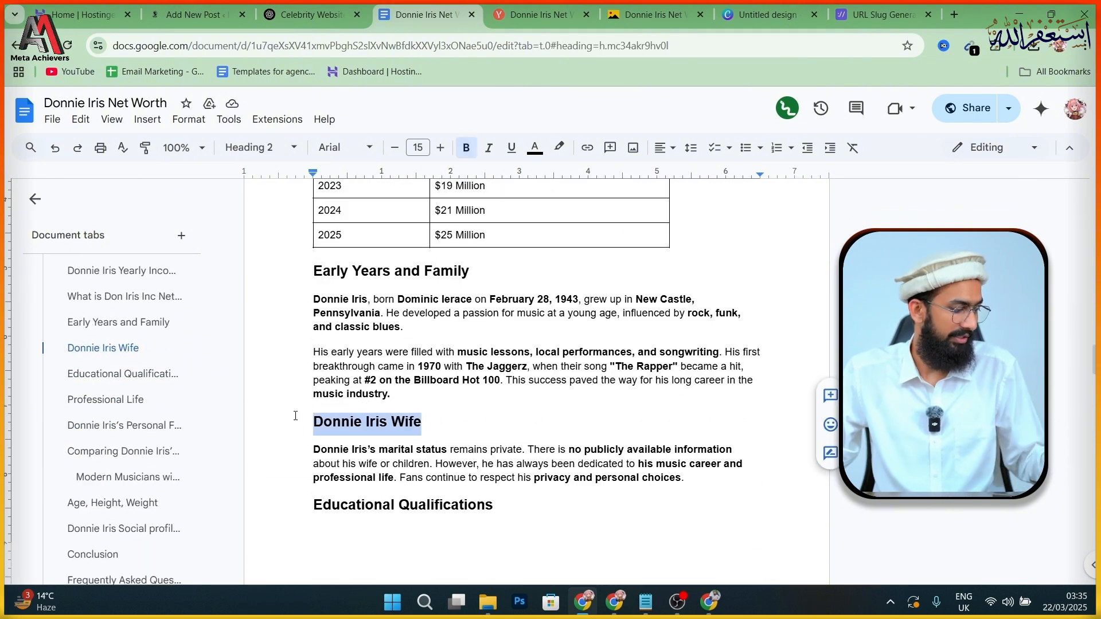
- Search Yandex for "Donnie Iris Wife" and look through the image results for a suitable photo
{"action": "left_click", "coordinate": [539, 15]}
{"action": "left_click", "coordinate": [463, 114]}
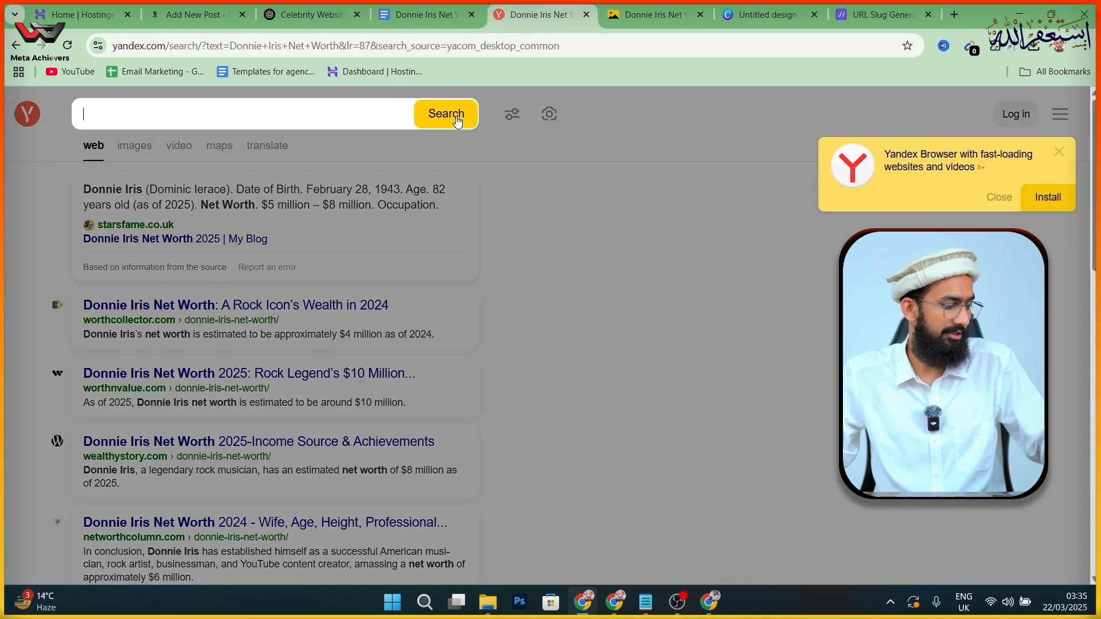
{"action": "key", "text": "ctrl+v"}
{"action": "key", "text": "Return"}
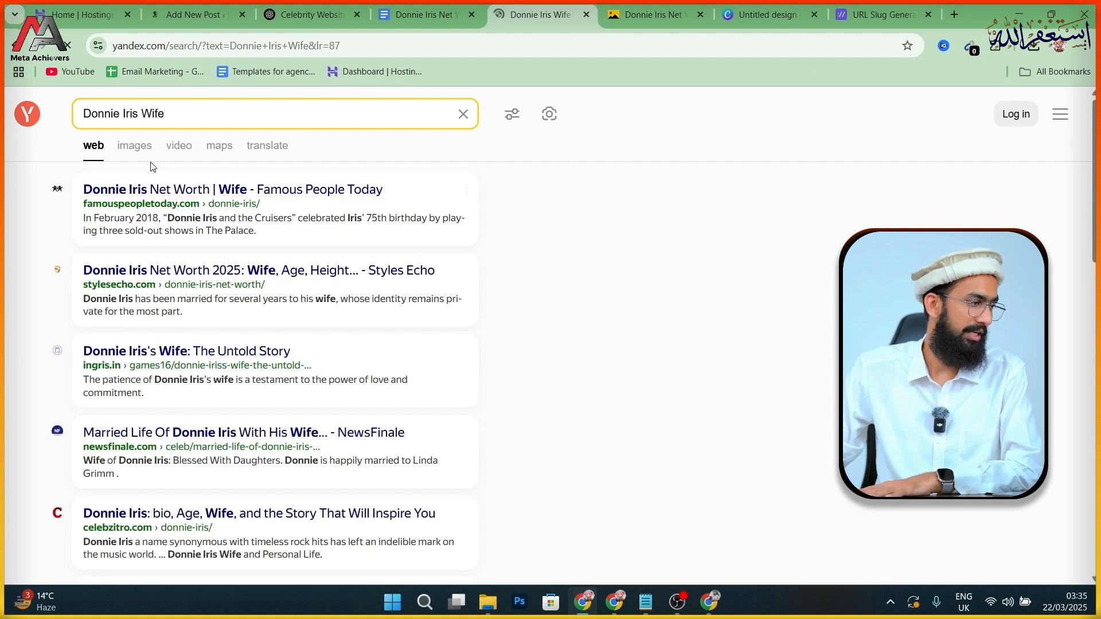
{"action": "left_click", "coordinate": [134, 146]}
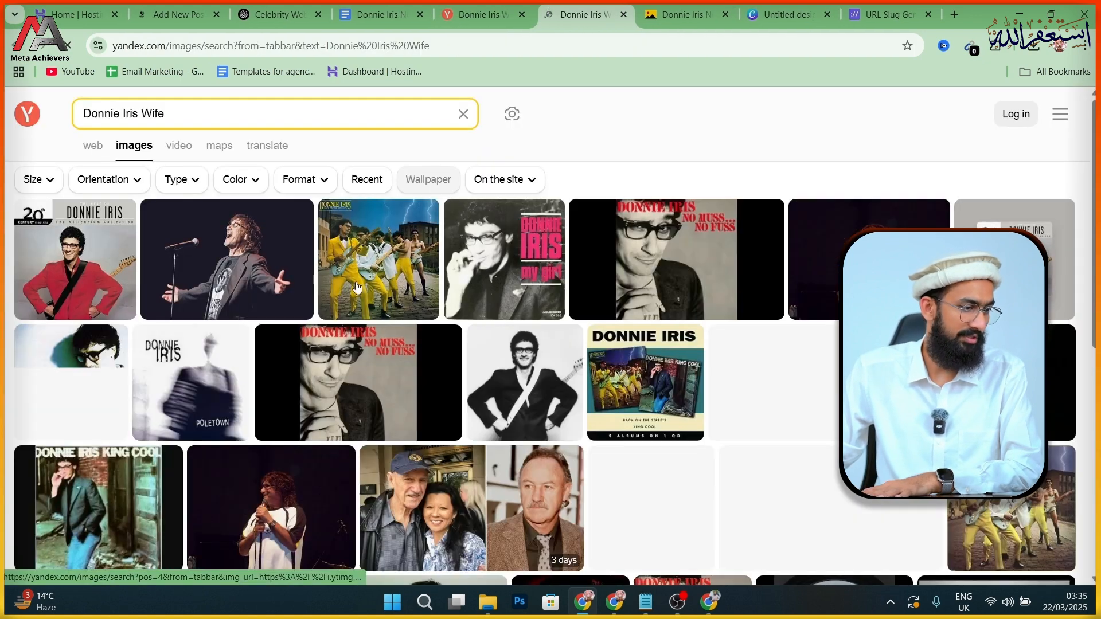
{"action": "scroll", "coordinate": [588, 266], "scroll_direction": "down", "scroll_amount": 3}
{"action": "scroll", "coordinate": [495, 367], "scroll_direction": "down", "scroll_amount": 2}
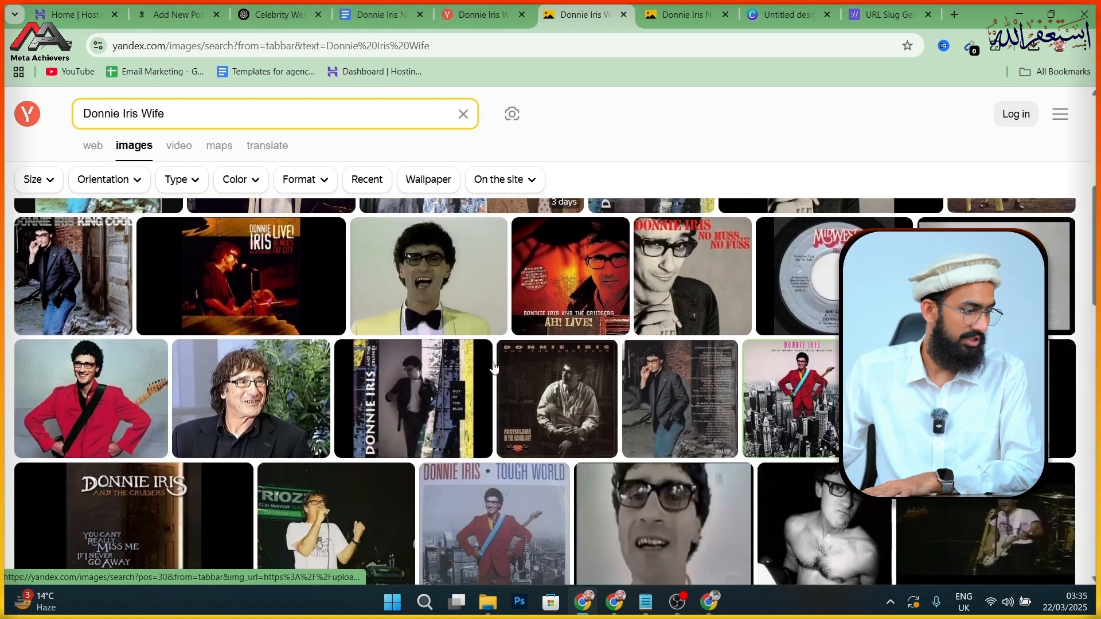
{"action": "scroll", "coordinate": [586, 405], "scroll_direction": "down", "scroll_amount": 2}
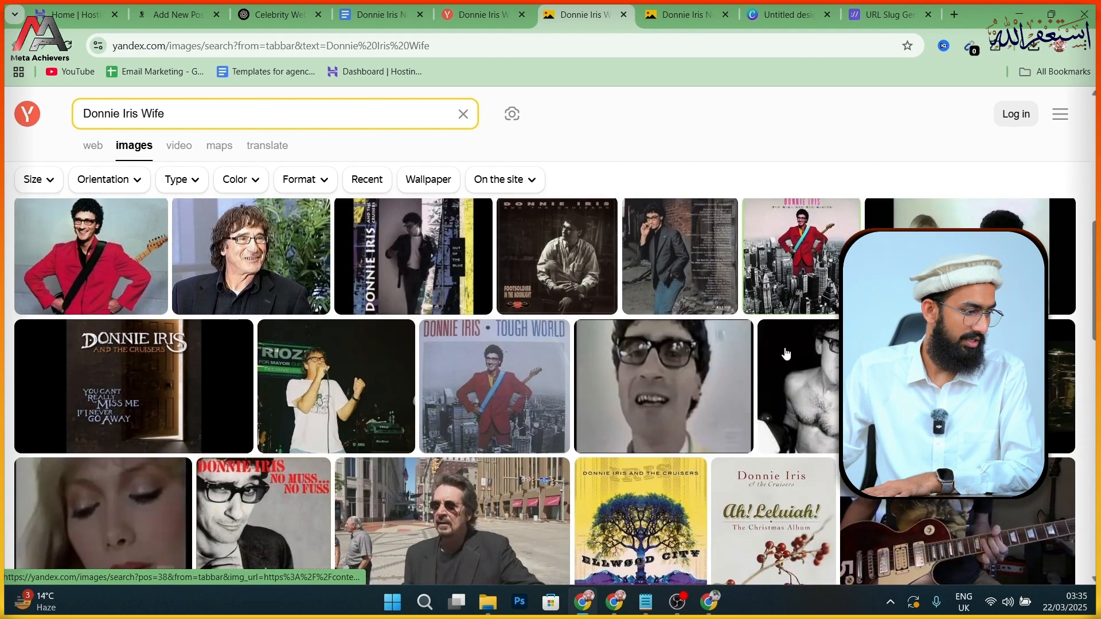
{"action": "scroll", "coordinate": [436, 321], "scroll_direction": "down", "scroll_amount": 5}
{"action": "scroll", "coordinate": [337, 399], "scroll_direction": "down", "scroll_amount": 3}
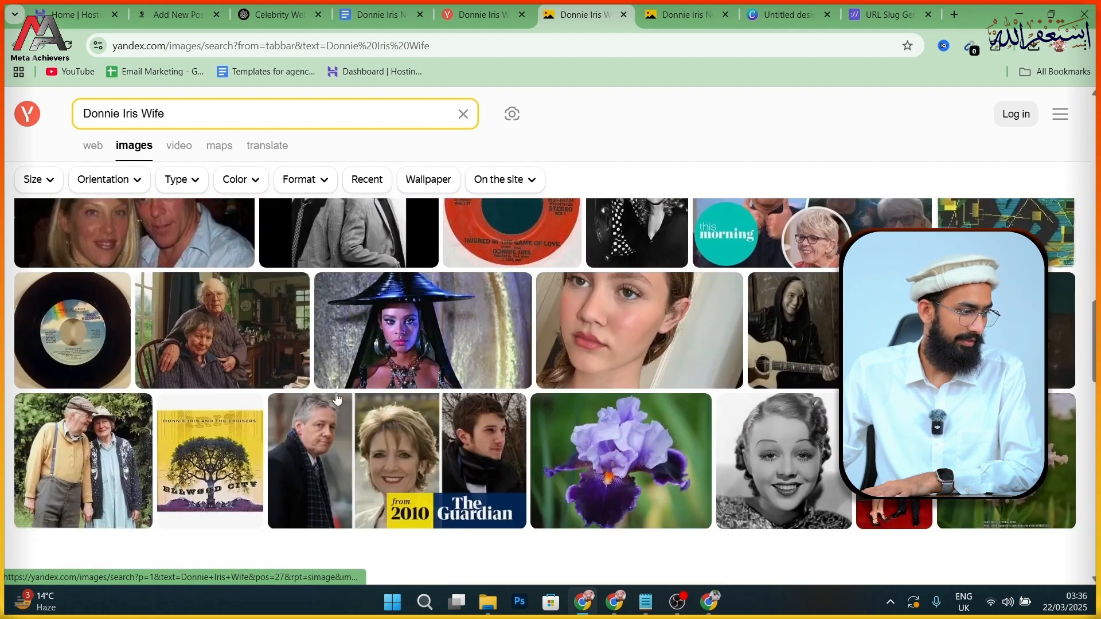
{"action": "scroll", "coordinate": [337, 399], "scroll_direction": "down", "scroll_amount": 2}
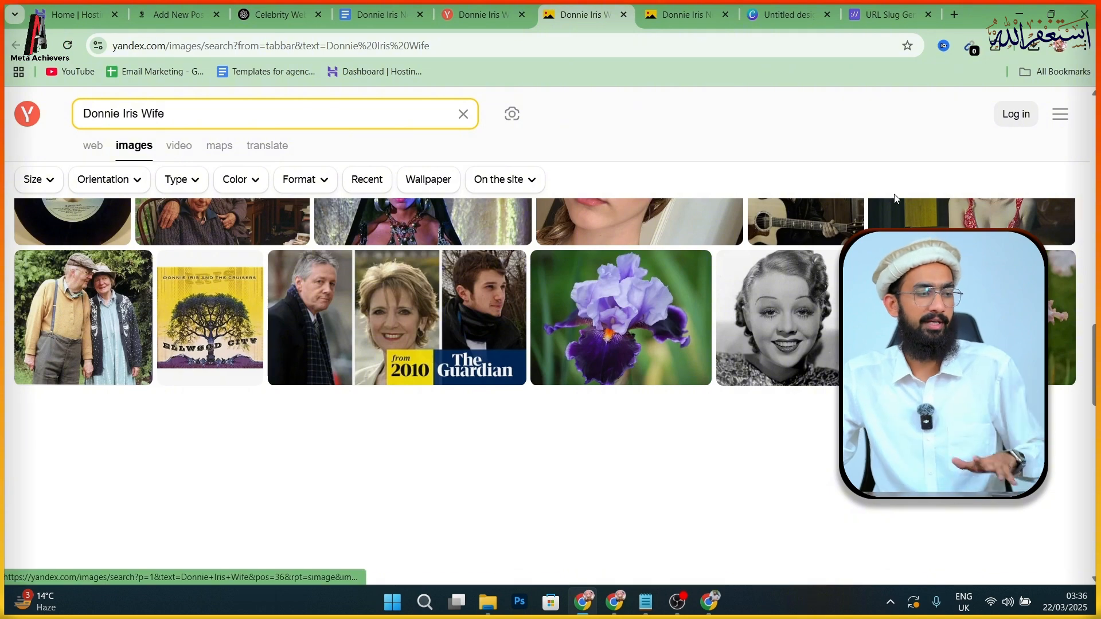
- Search Google for "Donnie Iris Wife" in a new browser tab and show the image results
{"action": "left_click", "coordinate": [955, 15]}
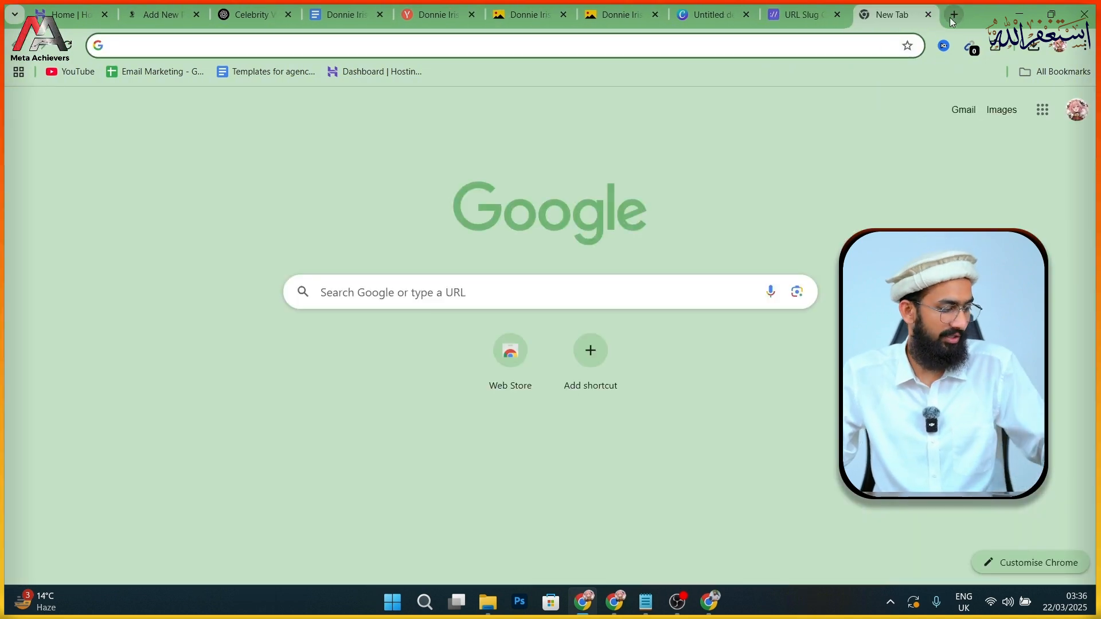
{"action": "key", "text": "ctrl+v"}
{"action": "key", "text": "Return"}
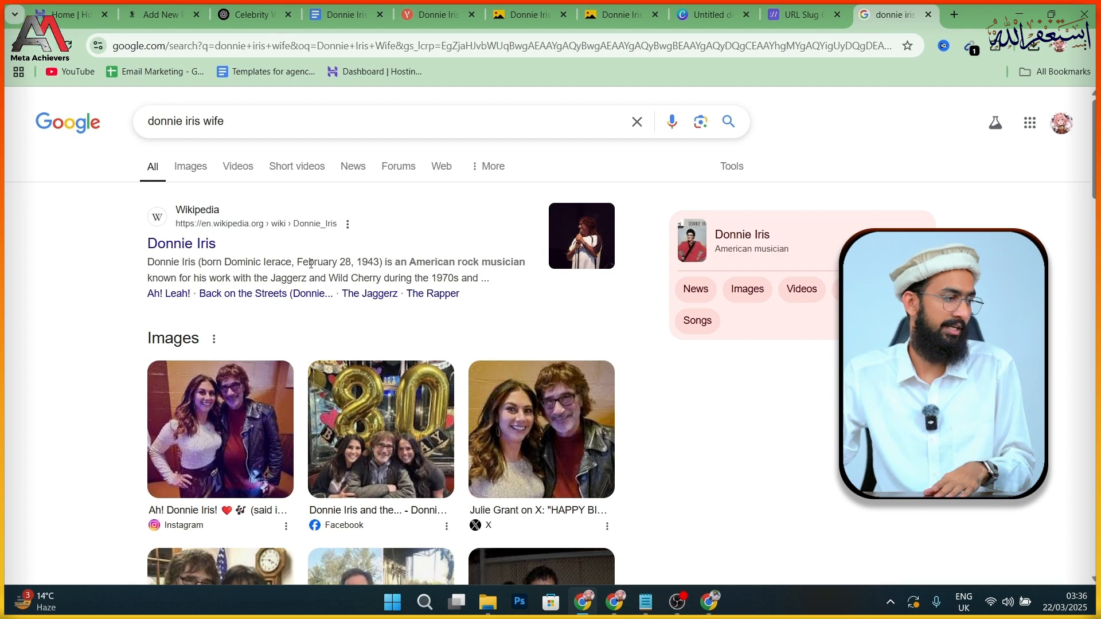
{"action": "left_click", "coordinate": [192, 167]}
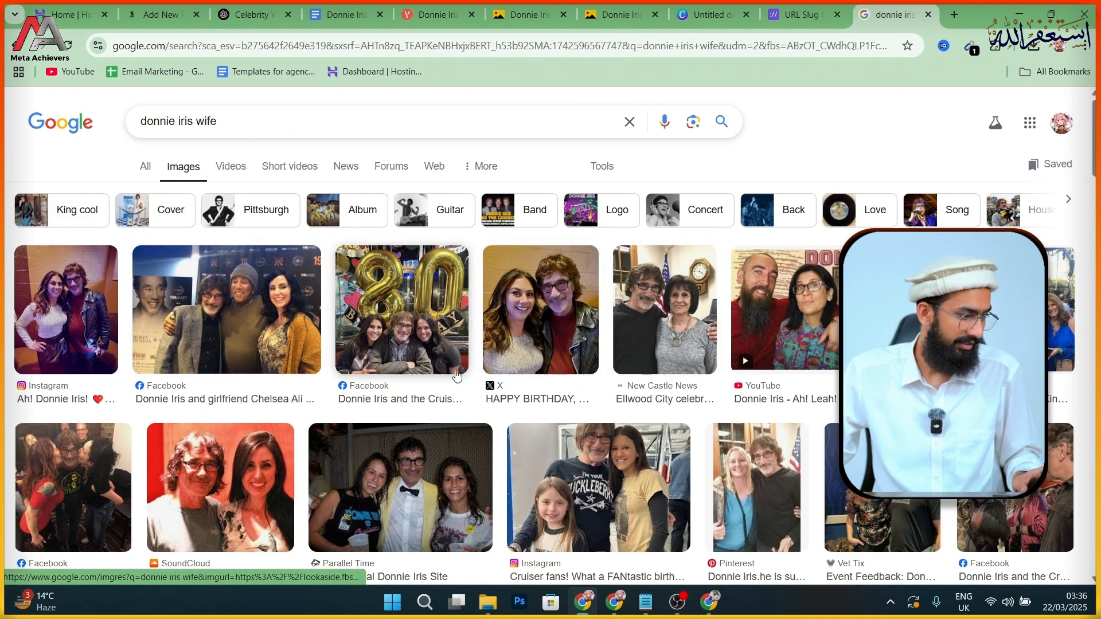
- Open the Parallel Time photo of Donnie Iris with two women in a new tab and copy the image
{"action": "scroll", "coordinate": [341, 398], "scroll_direction": "down", "scroll_amount": 3}
{"action": "right_click", "coordinate": [387, 355]}
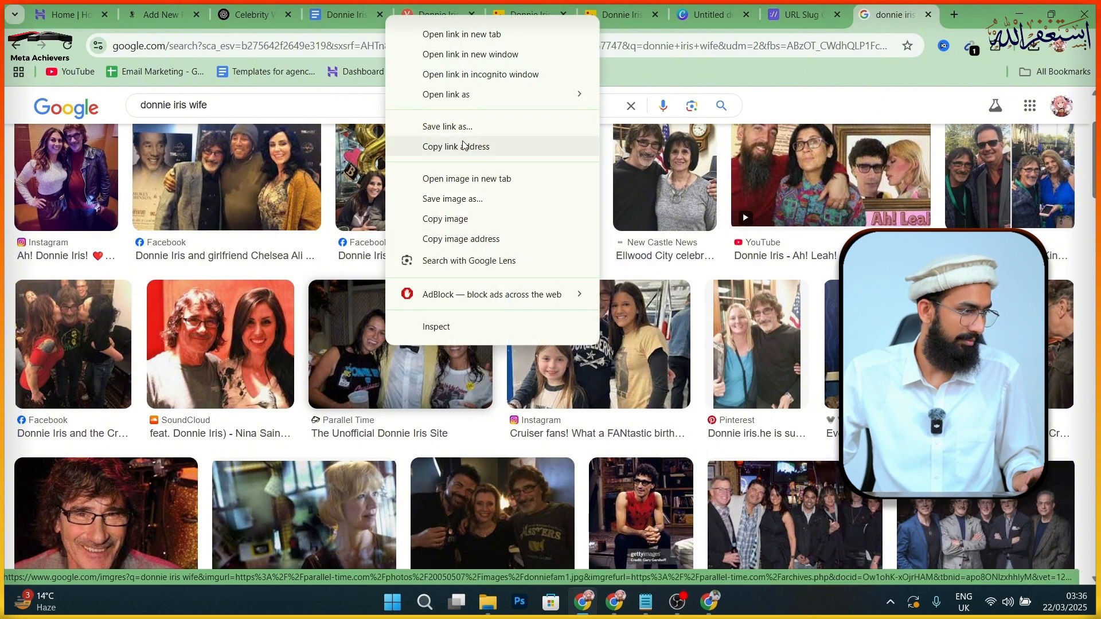
{"action": "left_click", "coordinate": [441, 33]}
{"action": "left_click", "coordinate": [860, 17]}
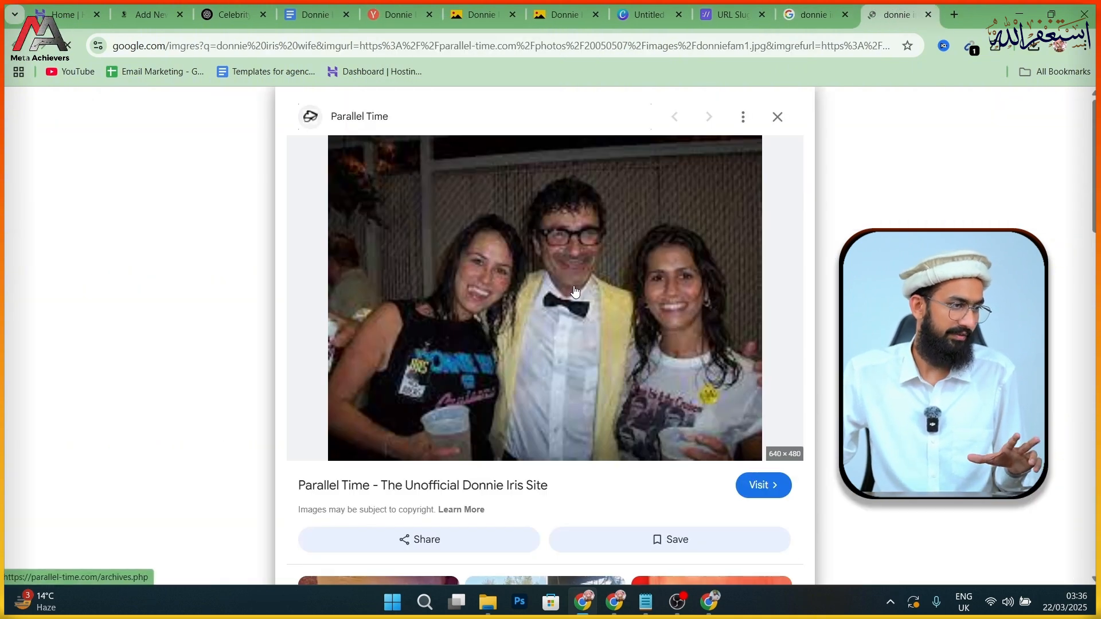
{"action": "right_click", "coordinate": [521, 222]}
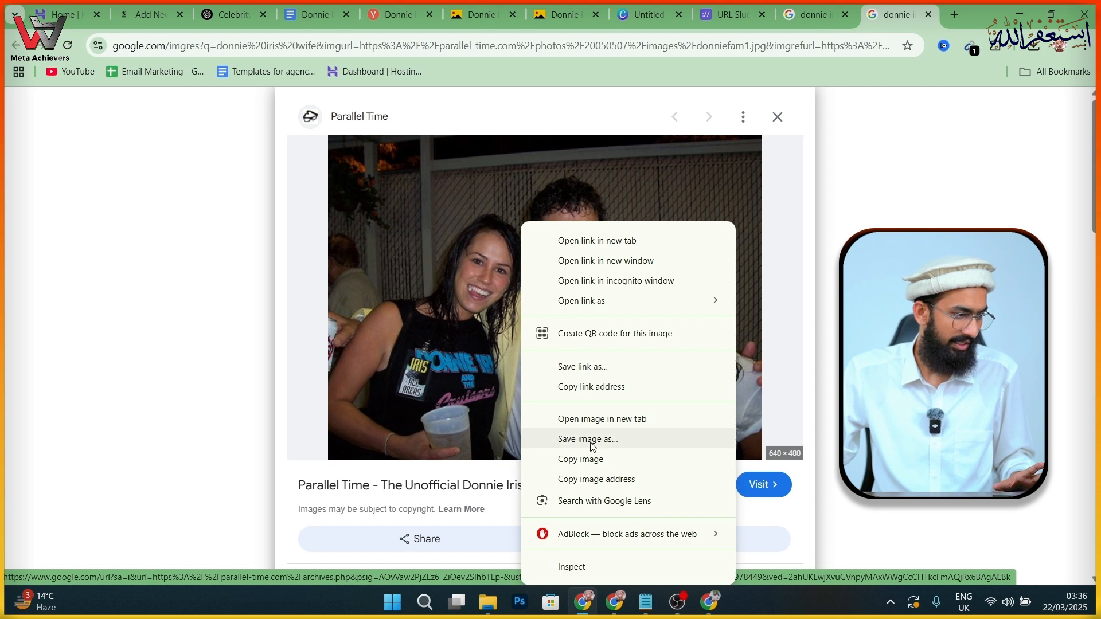
{"action": "left_click", "coordinate": [604, 482]}
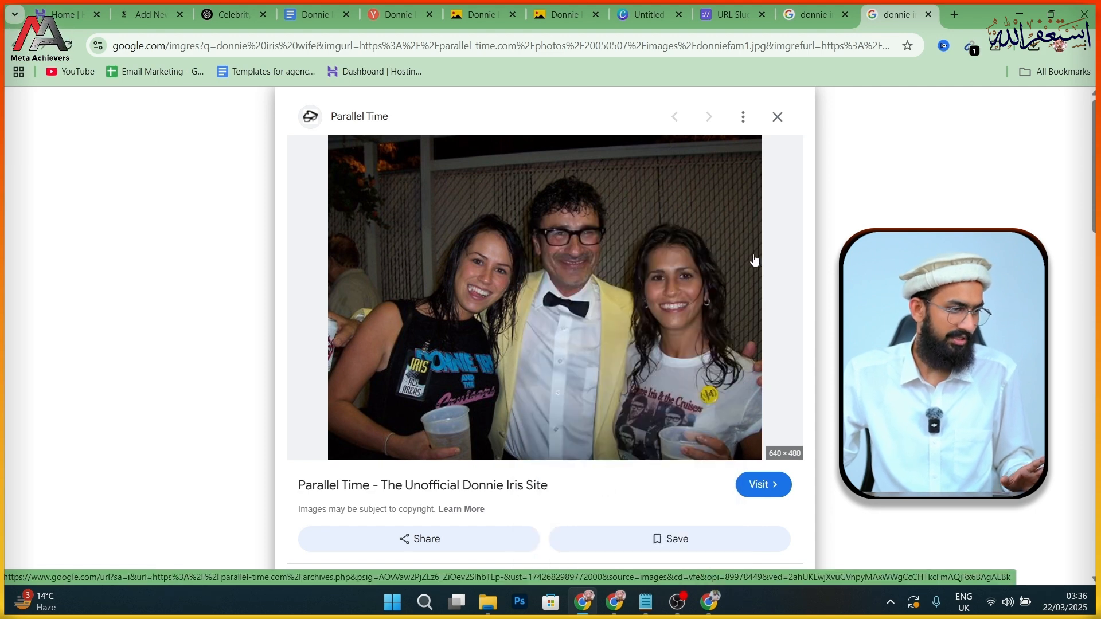
{"action": "right_click", "coordinate": [599, 331]}
{"action": "left_click", "coordinate": [610, 459]}
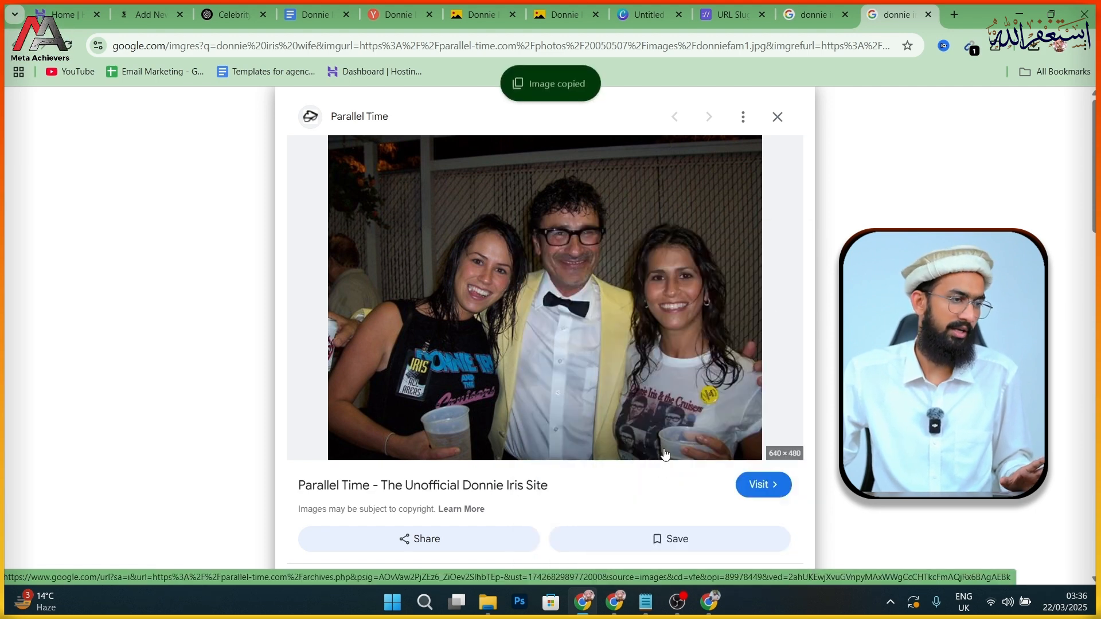
- Switch to the Canva design, delete its background image and paste the copied photo onto the page
{"action": "left_click", "coordinate": [654, 12]}
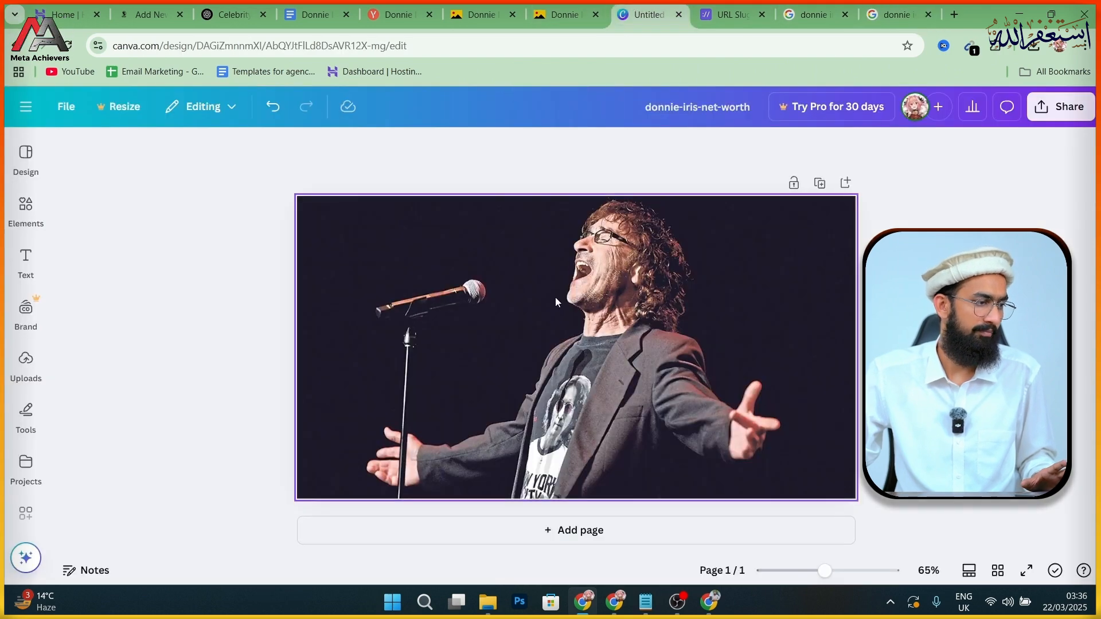
{"action": "right_click", "coordinate": [556, 297]}
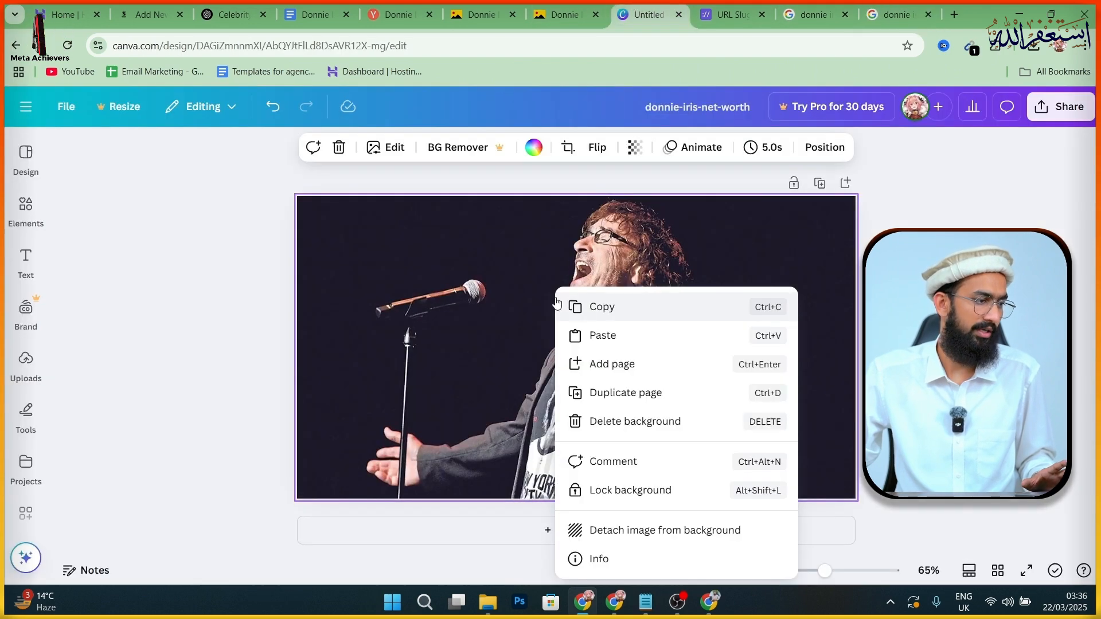
{"action": "left_click", "coordinate": [339, 150]}
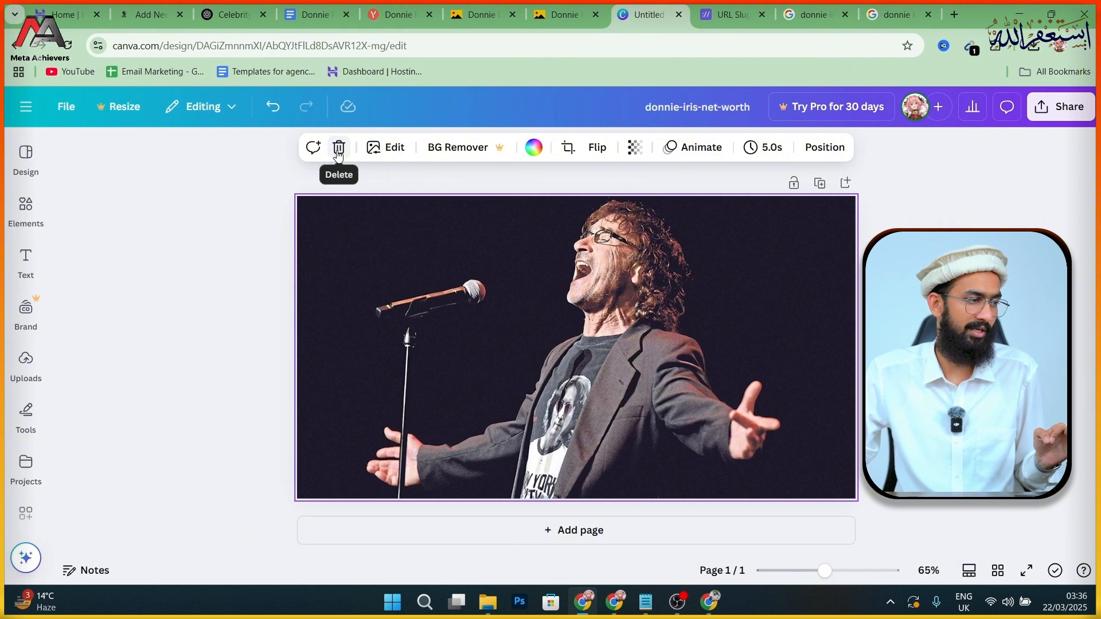
{"action": "left_click", "coordinate": [339, 150]}
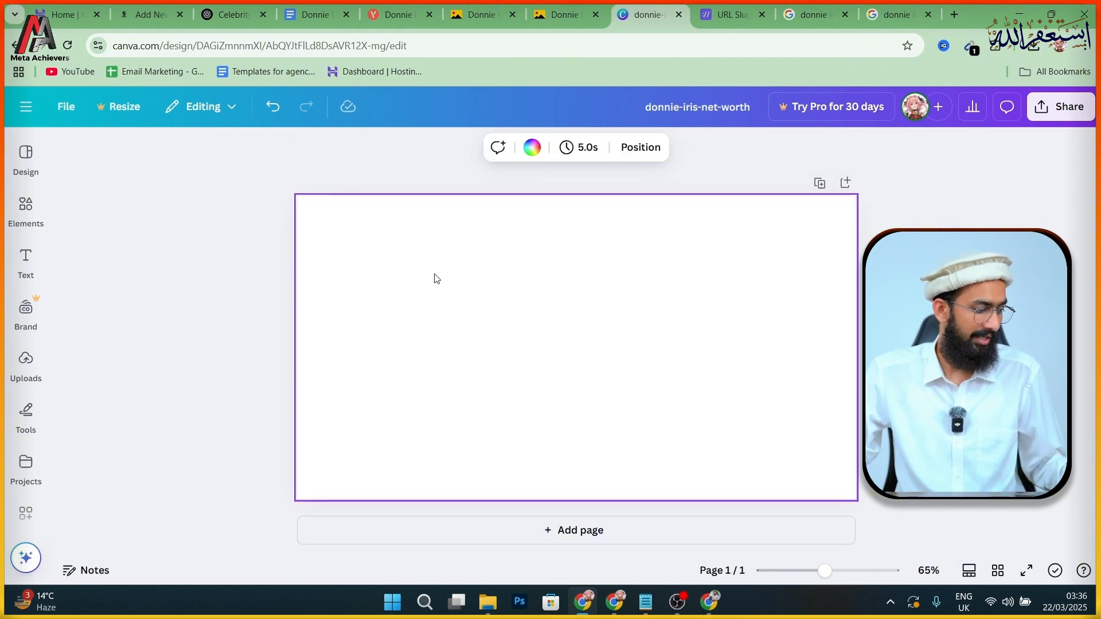
{"action": "key", "text": "ctrl+v"}
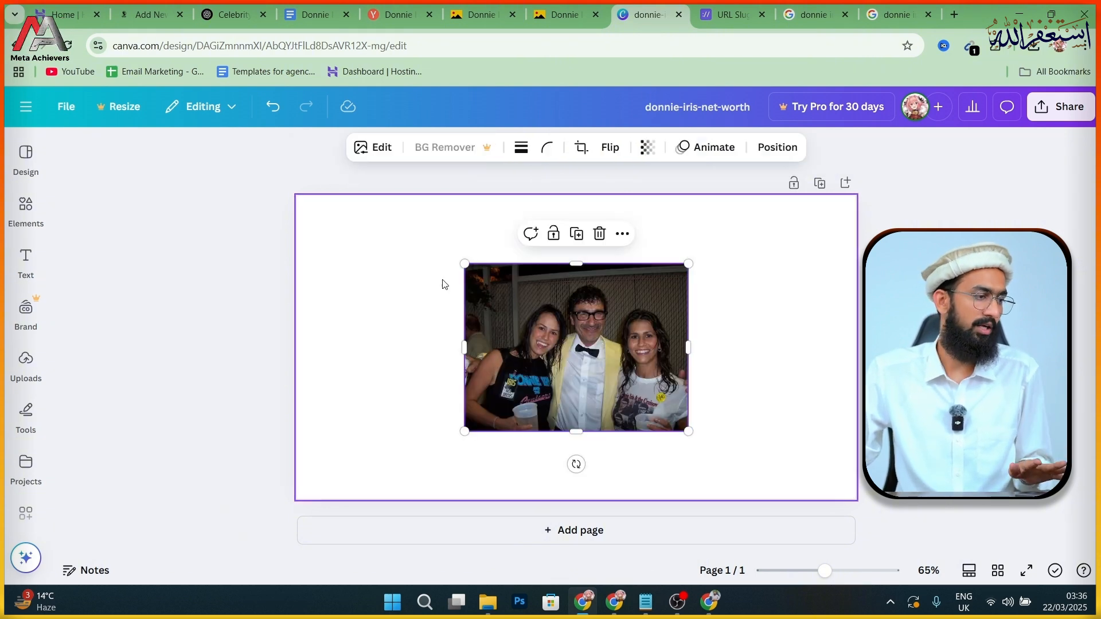
- Set the pasted photo as the page background so it fills the whole page
{"action": "right_click", "coordinate": [740, 295]}
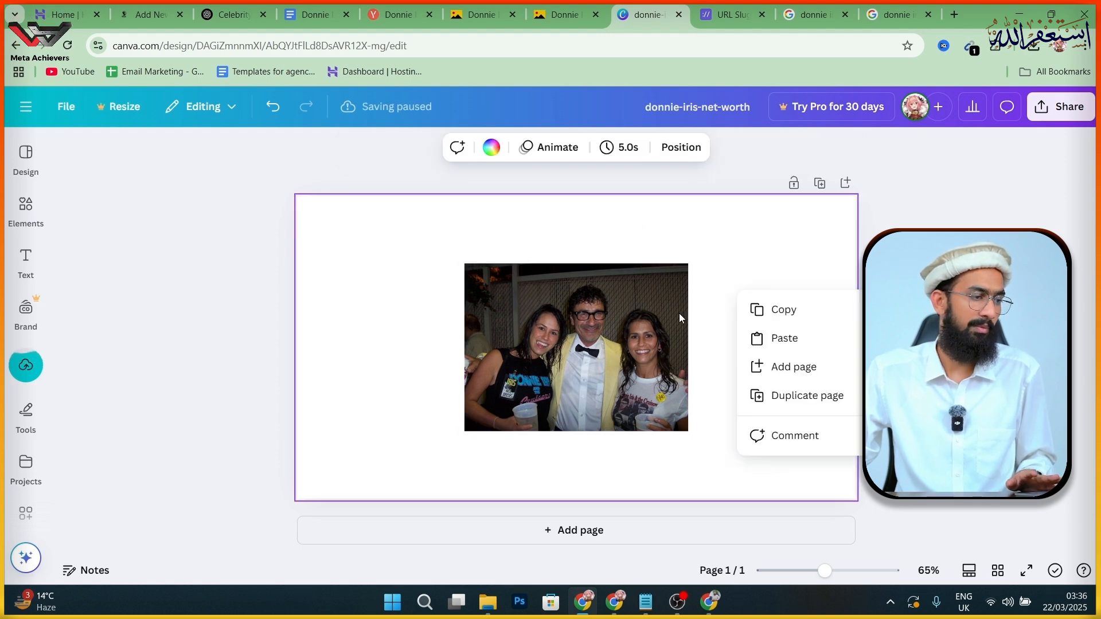
{"action": "right_click", "coordinate": [604, 319]}
{"action": "right_click", "coordinate": [521, 314]}
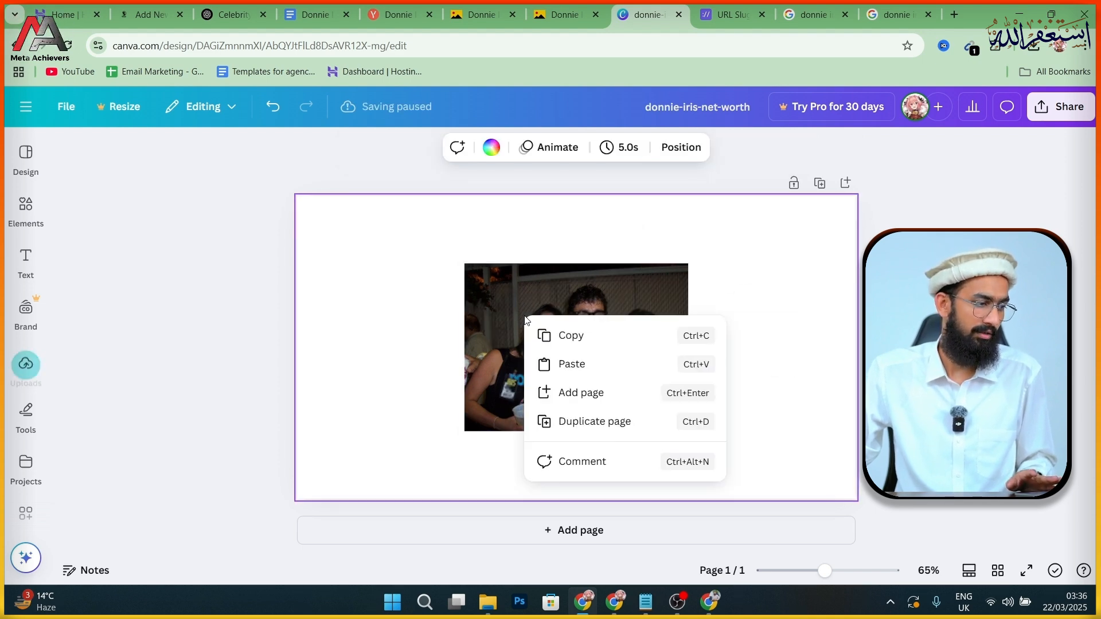
{"action": "left_click", "coordinate": [521, 309]}
{"action": "right_click", "coordinate": [521, 308]}
{"action": "left_click", "coordinate": [599, 501]}
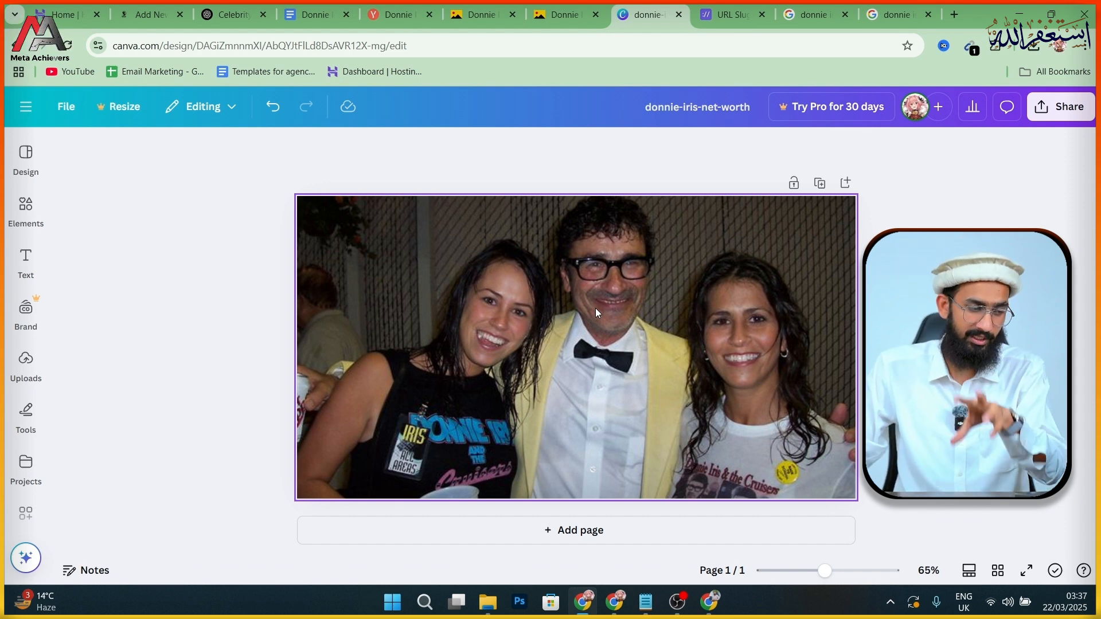
{"action": "left_click", "coordinate": [632, 182]}
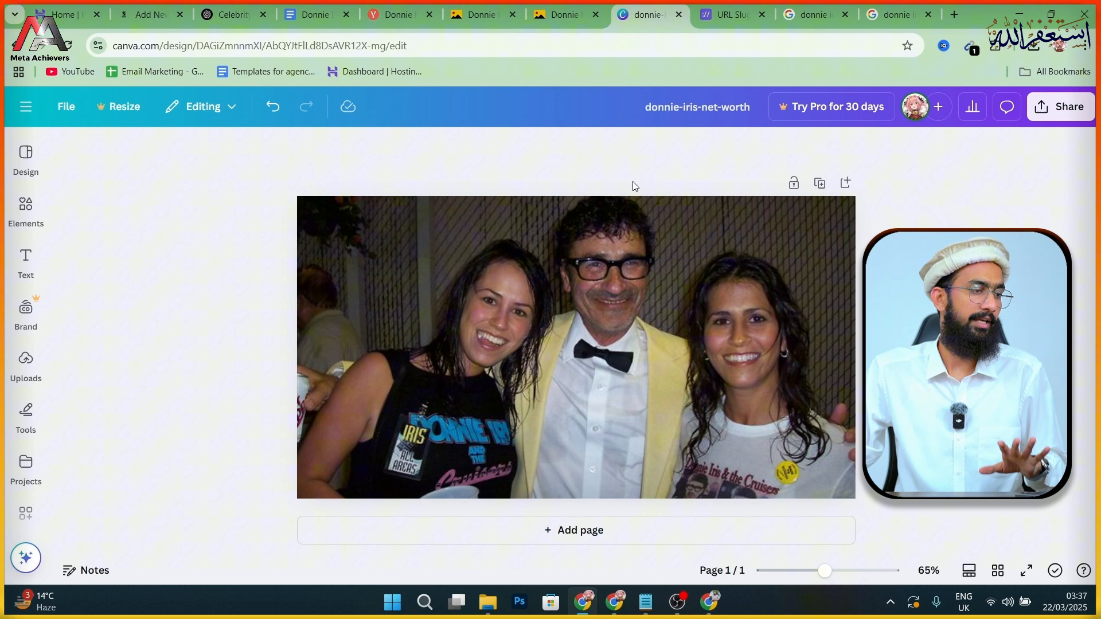
- Generate the slug donnie-iris-wife from "Donnie Iris Wife" on slugify.online and use it as the Canva design's title
{"action": "left_click", "coordinate": [684, 110]}
{"action": "key", "text": "ctrl+a"}
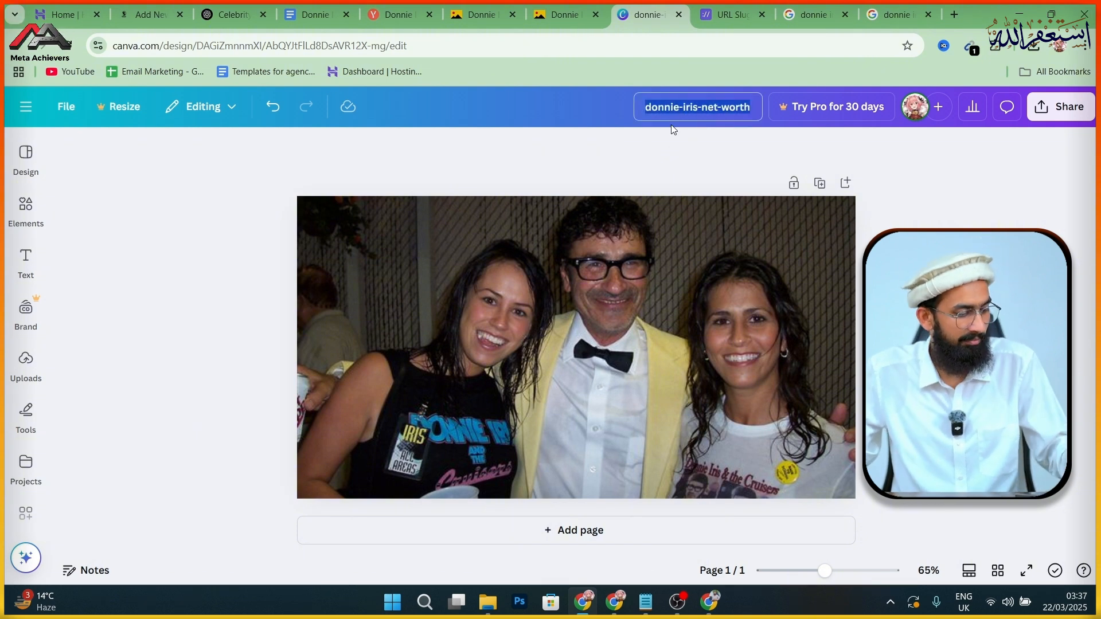
{"action": "key", "text": "BackSpace"}
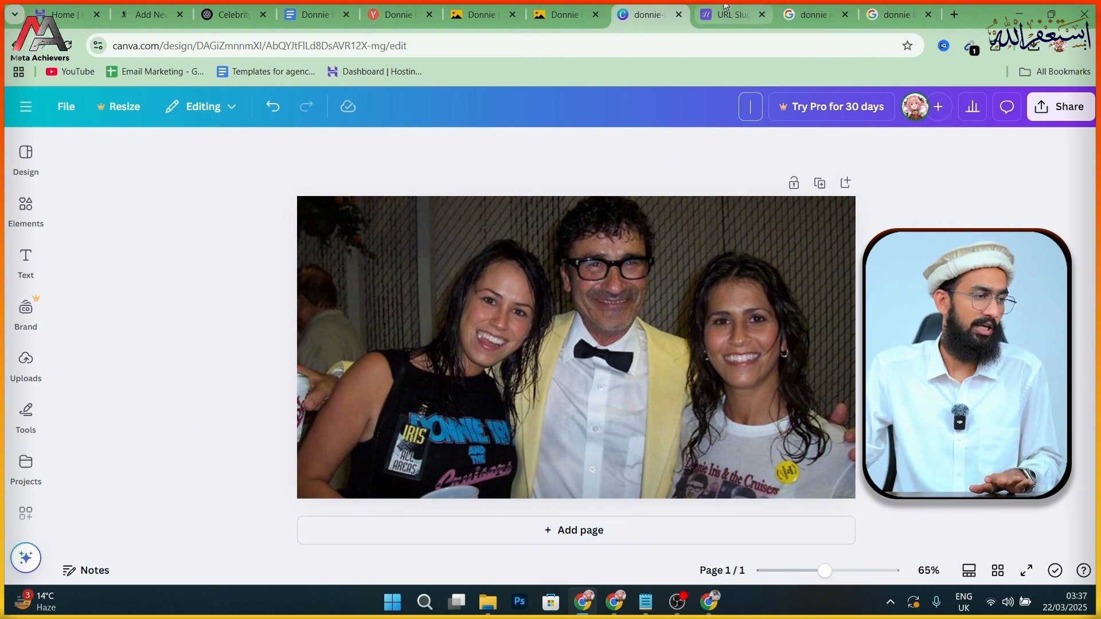
{"action": "key", "text": "ctrl+Tab"}
{"action": "triple_click", "coordinate": [428, 249]}
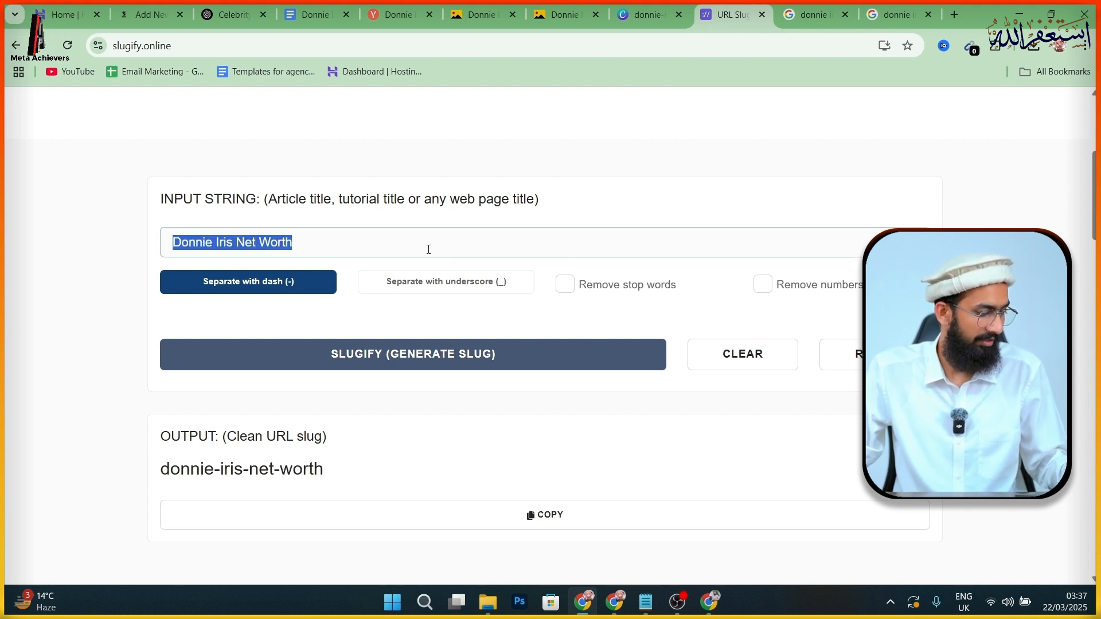
{"action": "key", "text": "super+v"}
{"action": "left_click", "coordinate": [306, 498]}
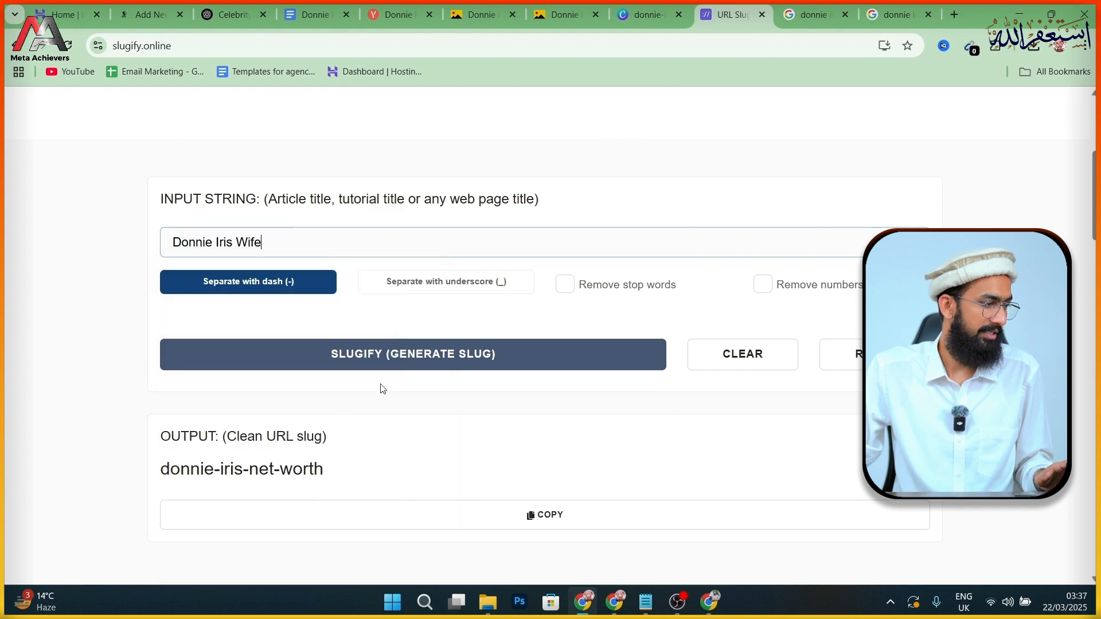
{"action": "left_click", "coordinate": [410, 363]}
{"action": "left_click", "coordinate": [537, 511]}
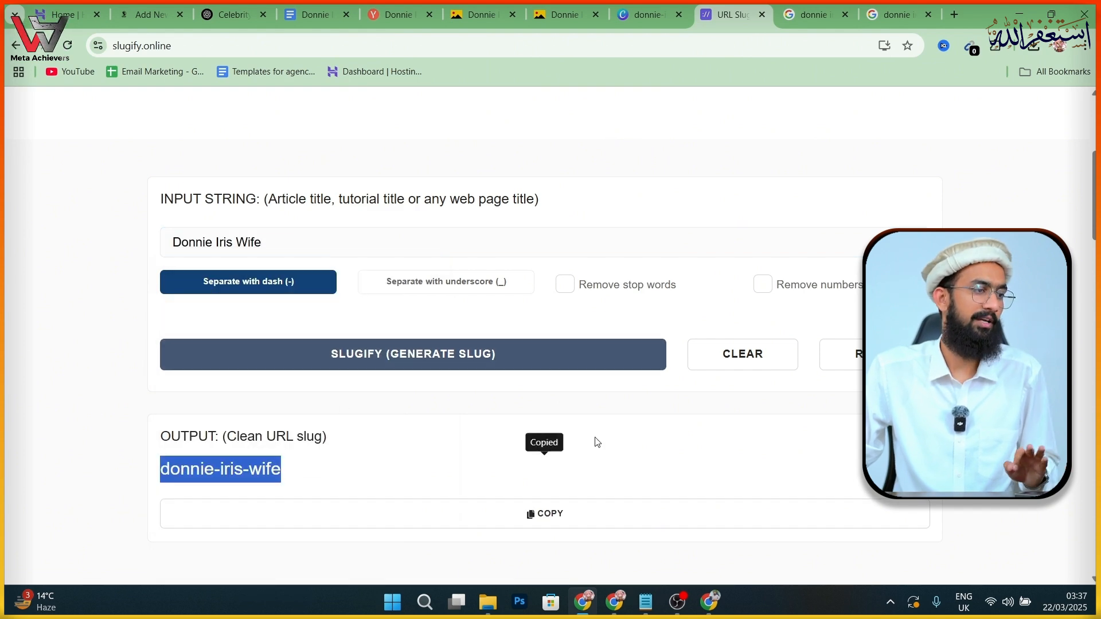
{"action": "key", "text": "ctrl+shift+Tab"}
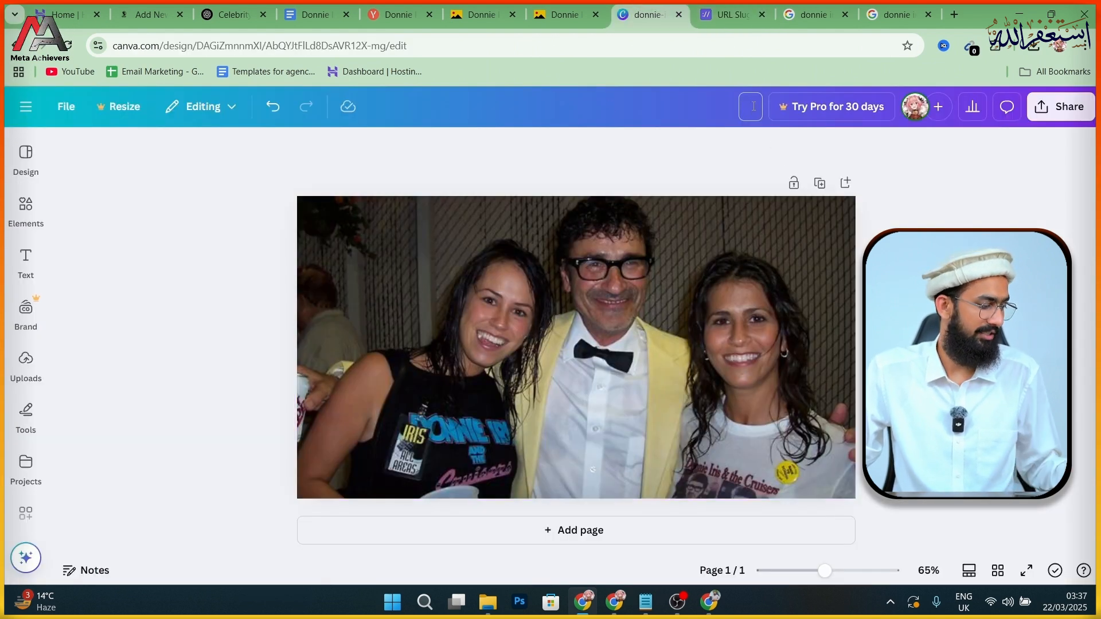
{"action": "key", "text": "ctrl+v"}
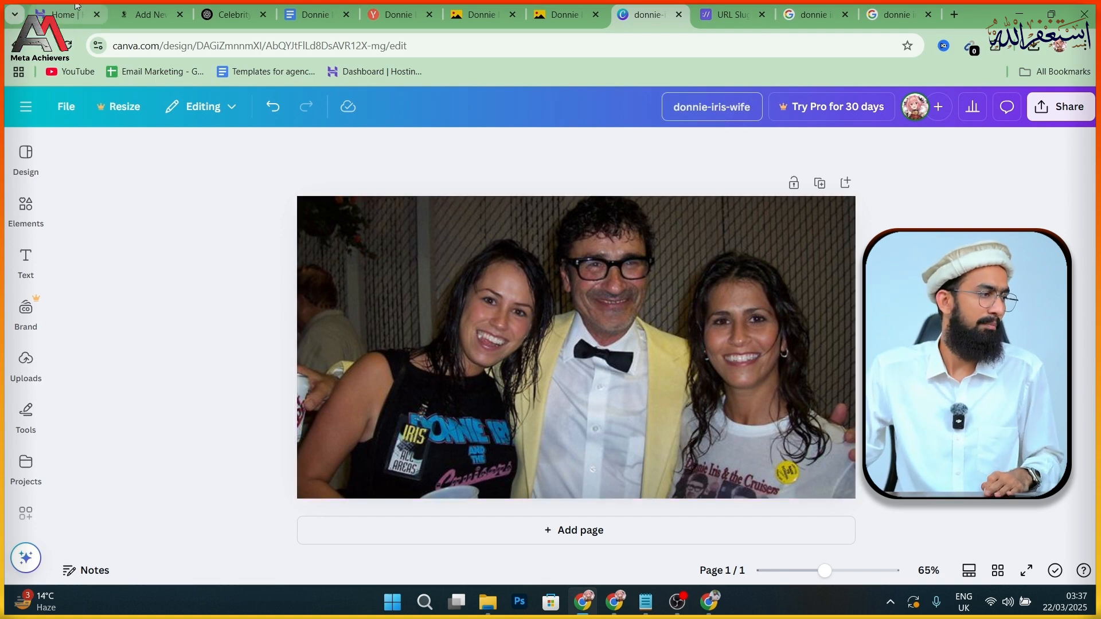
- Copy the site's base address from the WordPress post's URL and open infozceleb.com in a new browser tab
{"action": "left_click", "coordinate": [148, 15]}
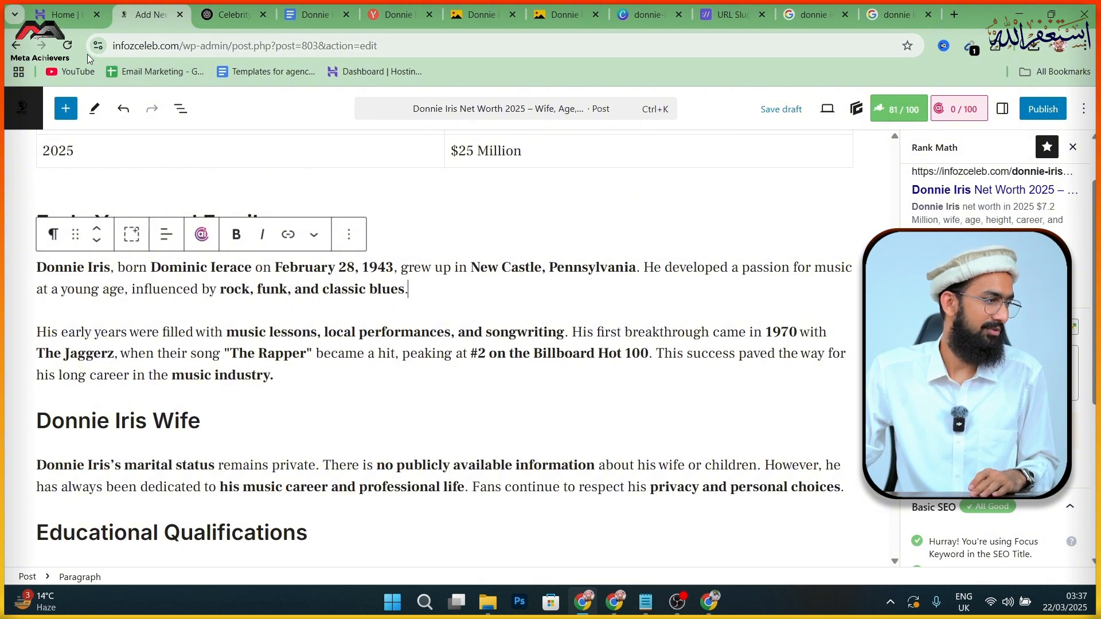
{"action": "left_click_drag", "start_coordinate": [185, 49], "coordinate": [81, 50]}
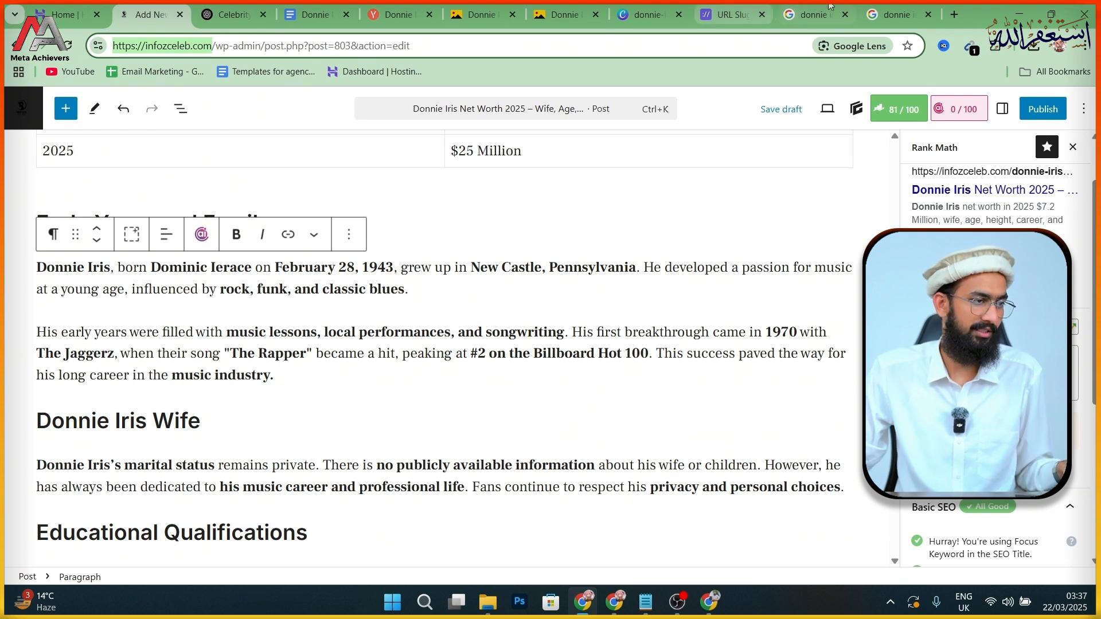
{"action": "left_click", "coordinate": [954, 14]}
{"action": "key", "text": "ctrl+v"}
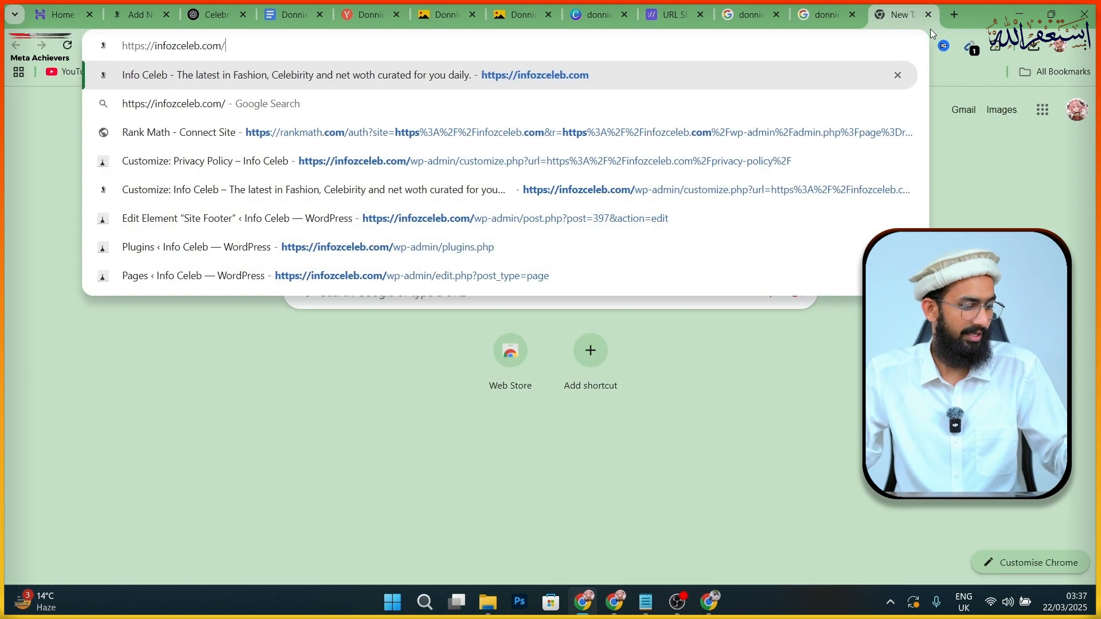
{"action": "key", "text": "Return"}
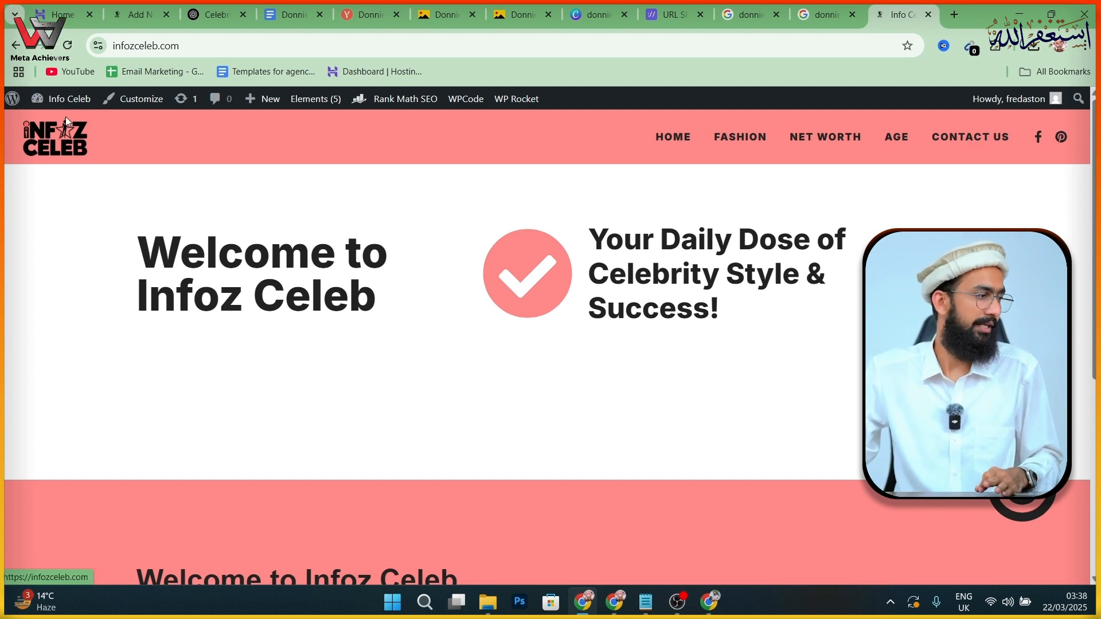
- Open the Site Identity settings in the WordPress customizer and copy the Infoz Celeb logo image
{"action": "mouse_move", "coordinate": [73, 105]}
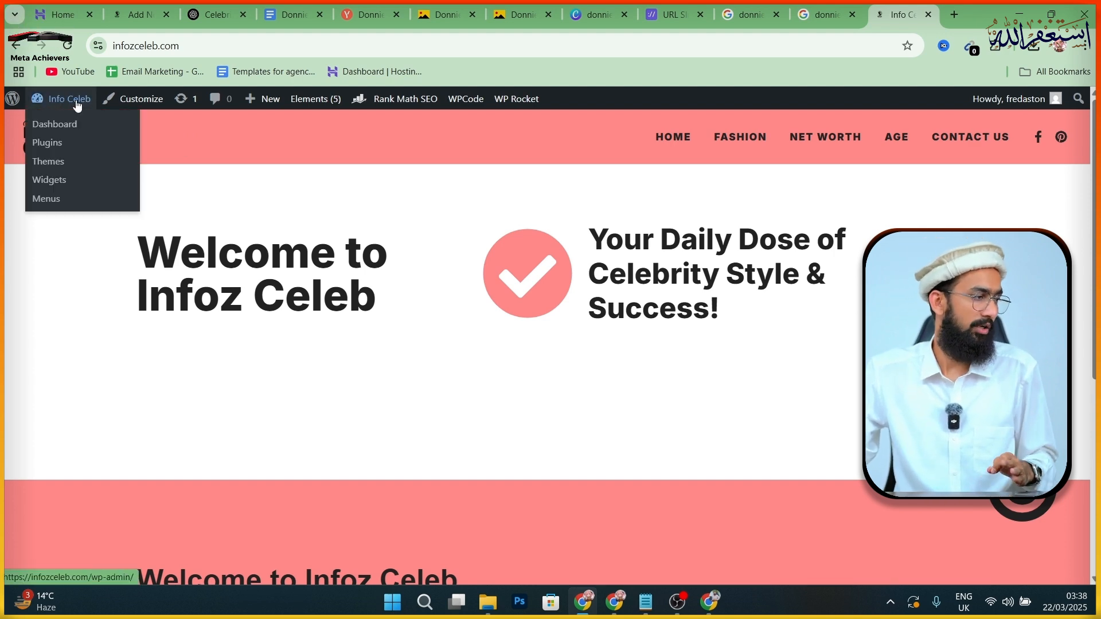
{"action": "left_click", "coordinate": [143, 103]}
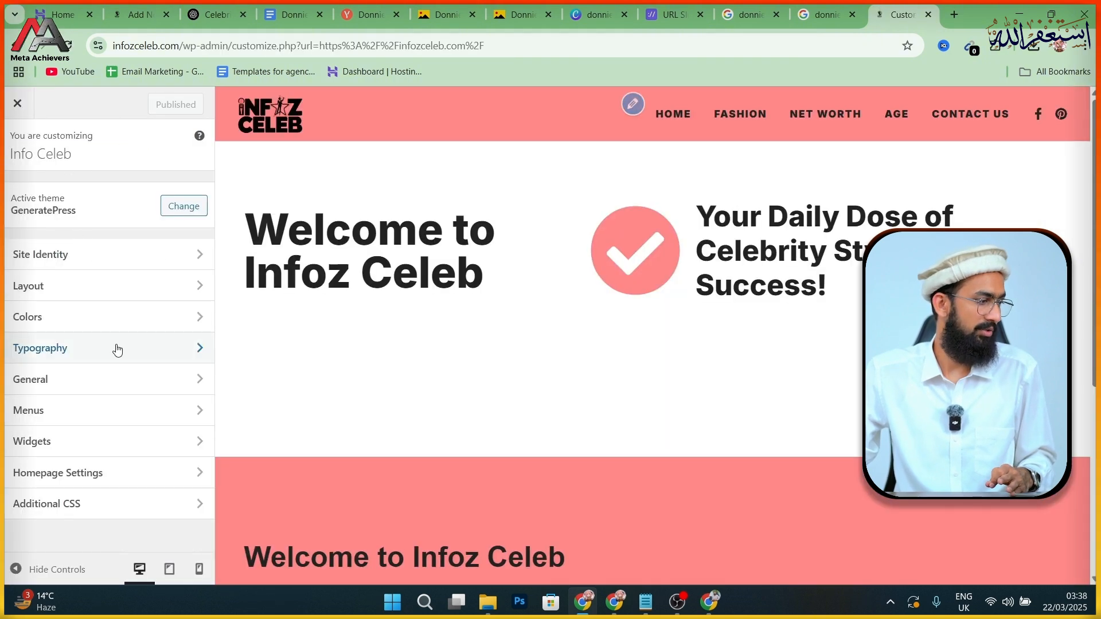
{"action": "left_click", "coordinate": [87, 261]}
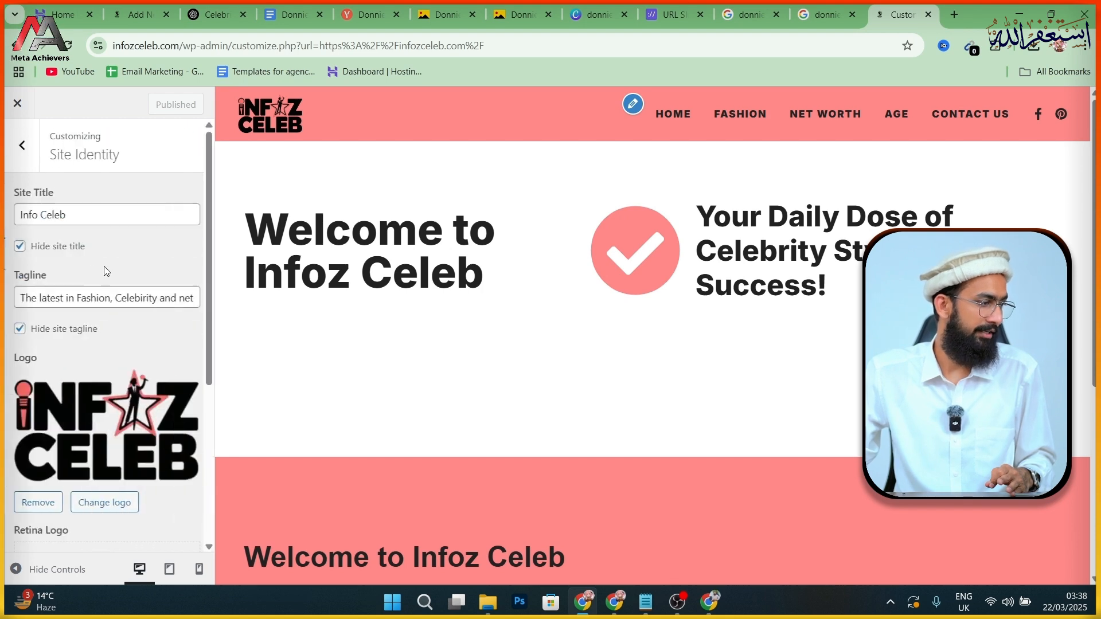
{"action": "right_click", "coordinate": [73, 419]}
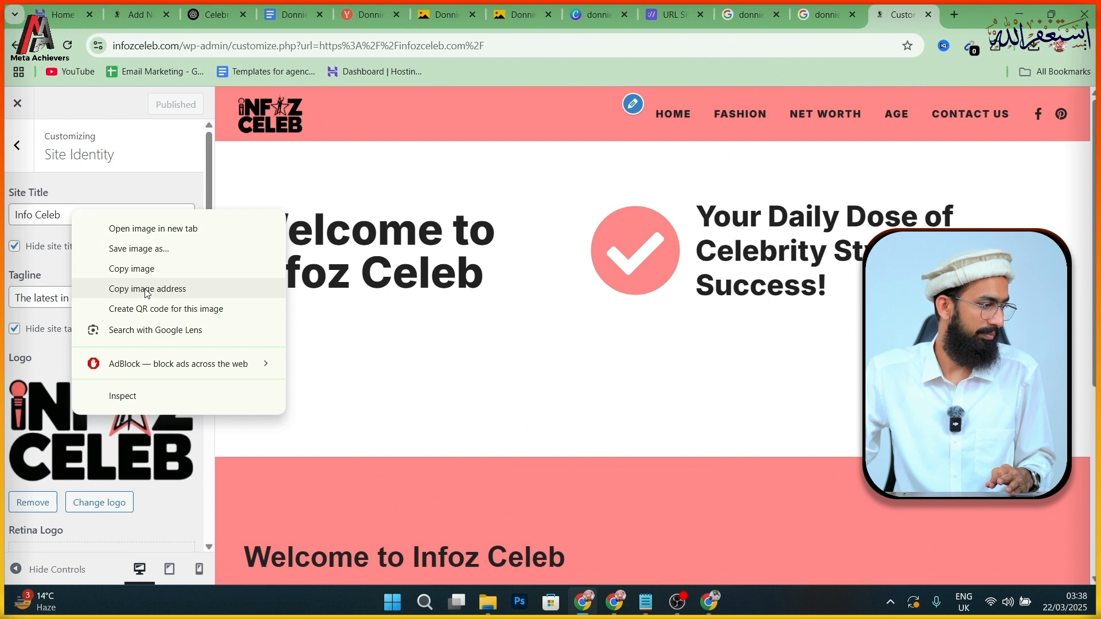
{"action": "left_click", "coordinate": [147, 271]}
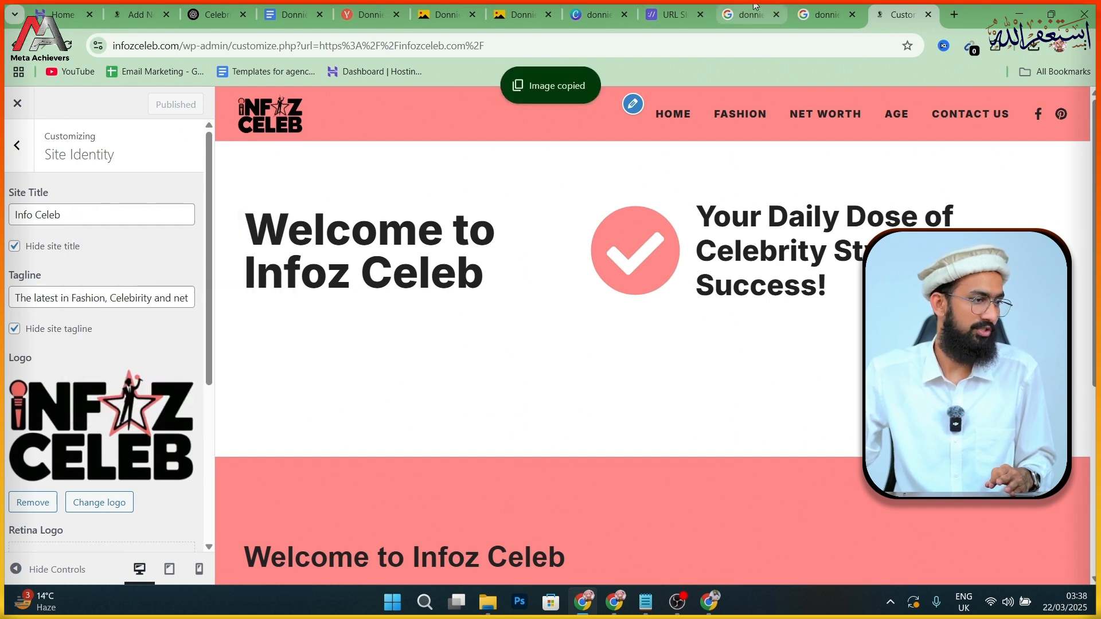
- Paste the Infoz Celeb logo into the Canva design, shrink it and place it in the photo's bottom-right corner
{"action": "left_click", "coordinate": [599, 15]}
{"action": "left_click", "coordinate": [558, 287]}
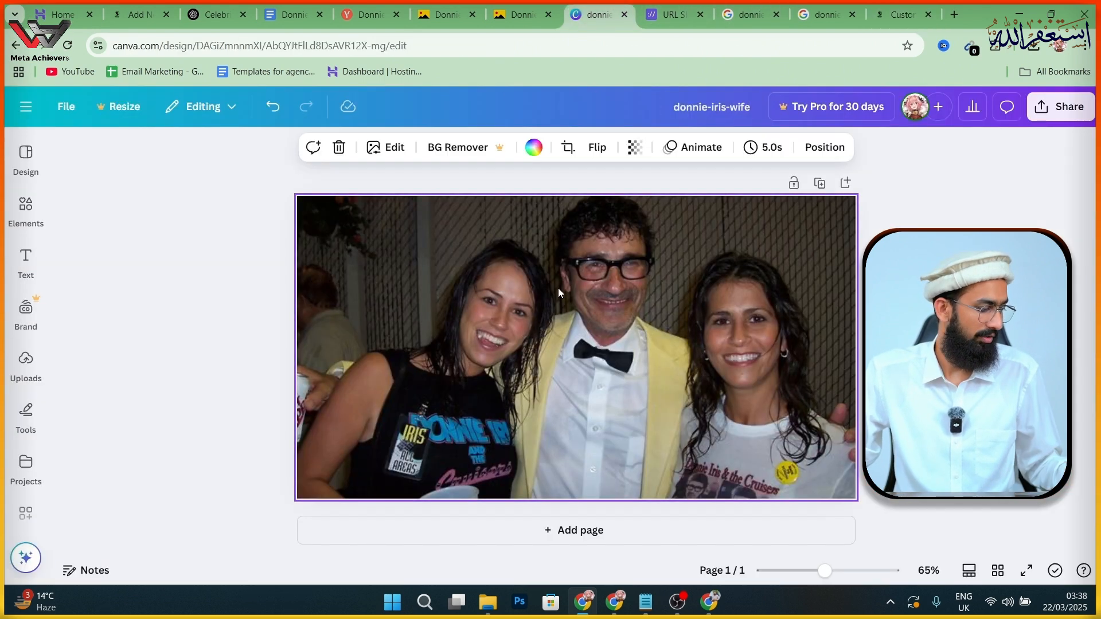
{"action": "key", "text": "ctrl+v"}
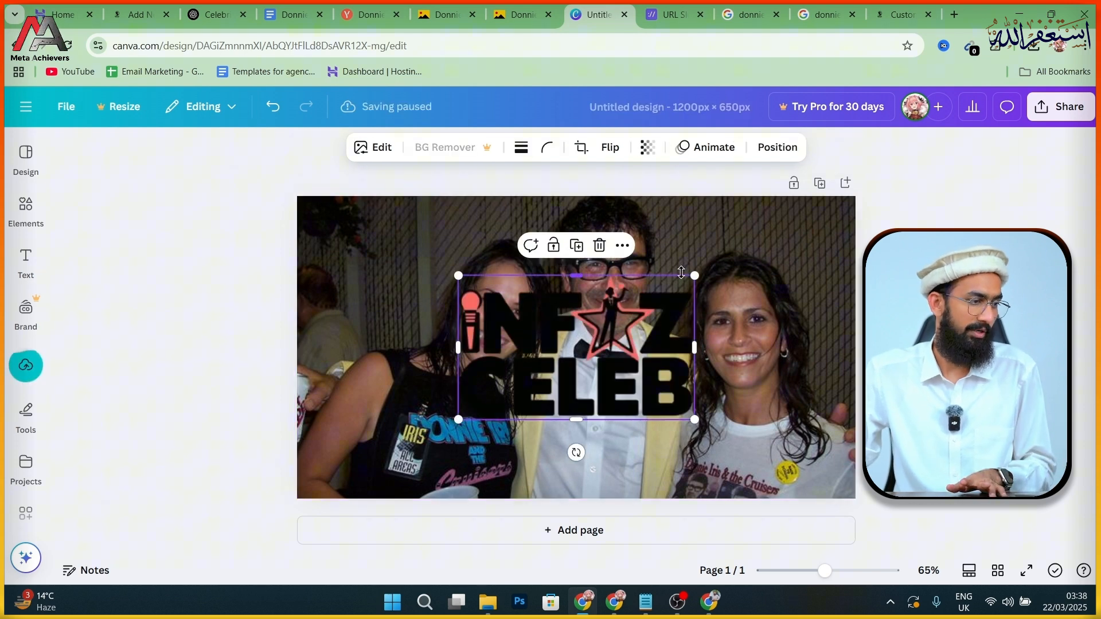
{"action": "left_click_drag", "start_coordinate": [695, 276], "coordinate": [544, 367]}
{"action": "left_click_drag", "start_coordinate": [483, 395], "coordinate": [831, 481]}
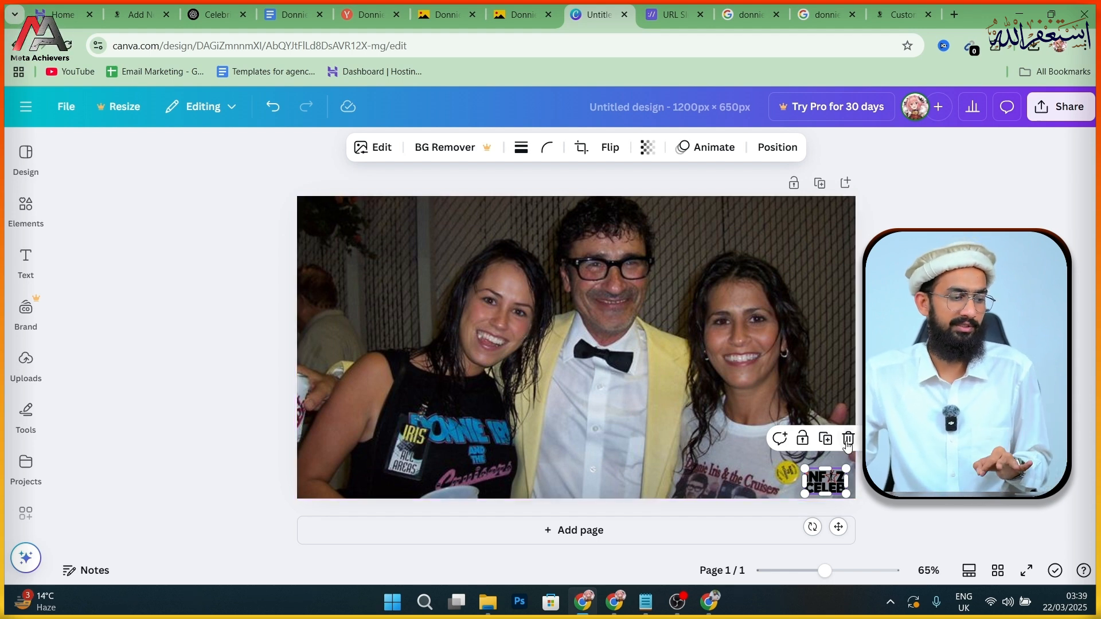
{"action": "left_click", "coordinate": [714, 478]}
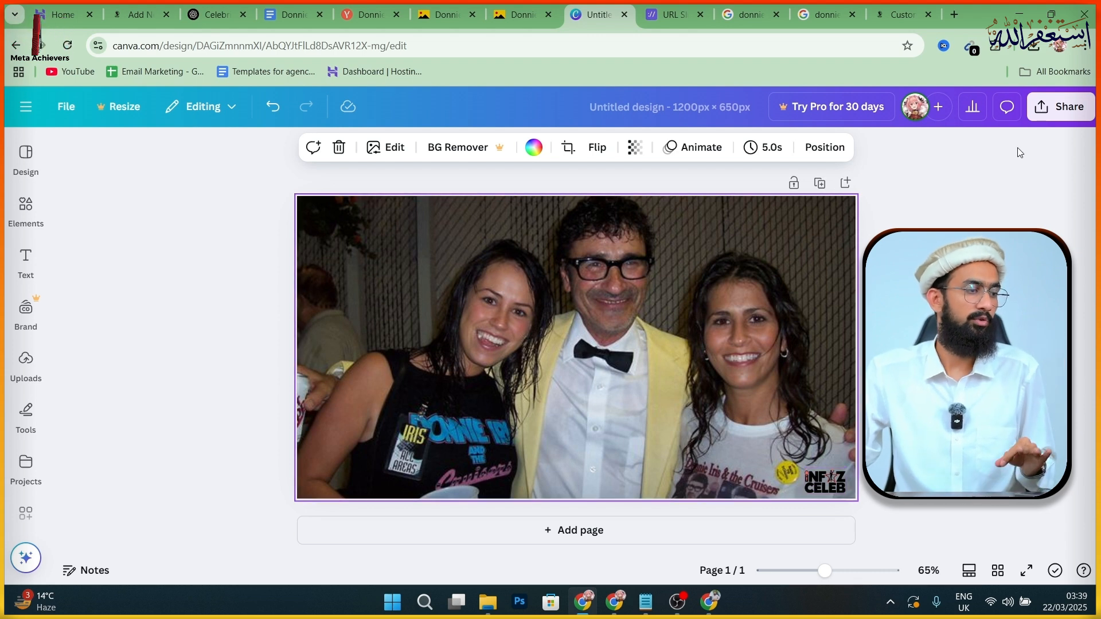
- Title the Canva design donnie-iris-wife again, using the slug from the clipboard history
{"action": "left_click", "coordinate": [687, 112]}
{"action": "key", "text": "BackSpace"}
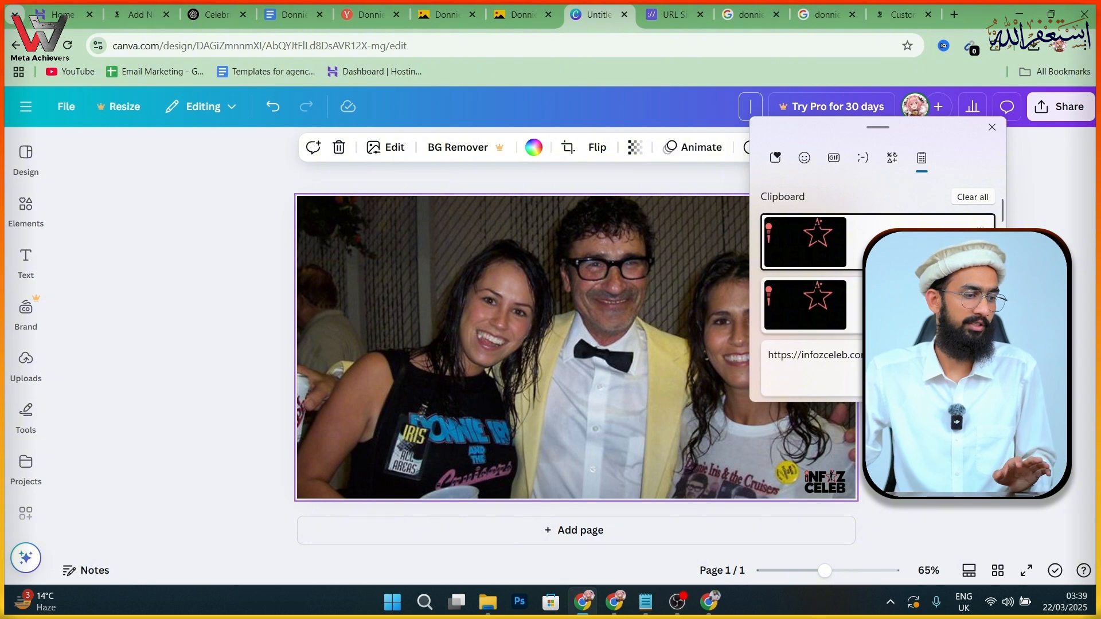
{"action": "scroll", "coordinate": [815, 298], "scroll_direction": "down", "scroll_amount": 3}
{"action": "left_click", "coordinate": [799, 320]}
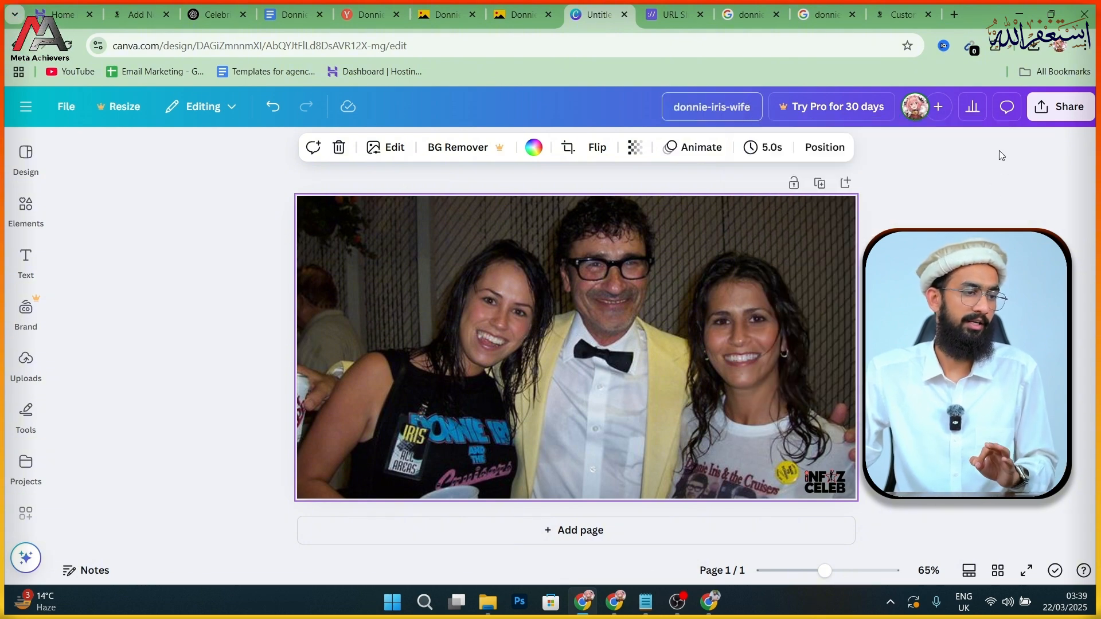
- Download the Canva design as a JPG at 1,200 × 650 px
{"action": "left_click", "coordinate": [1058, 107]}
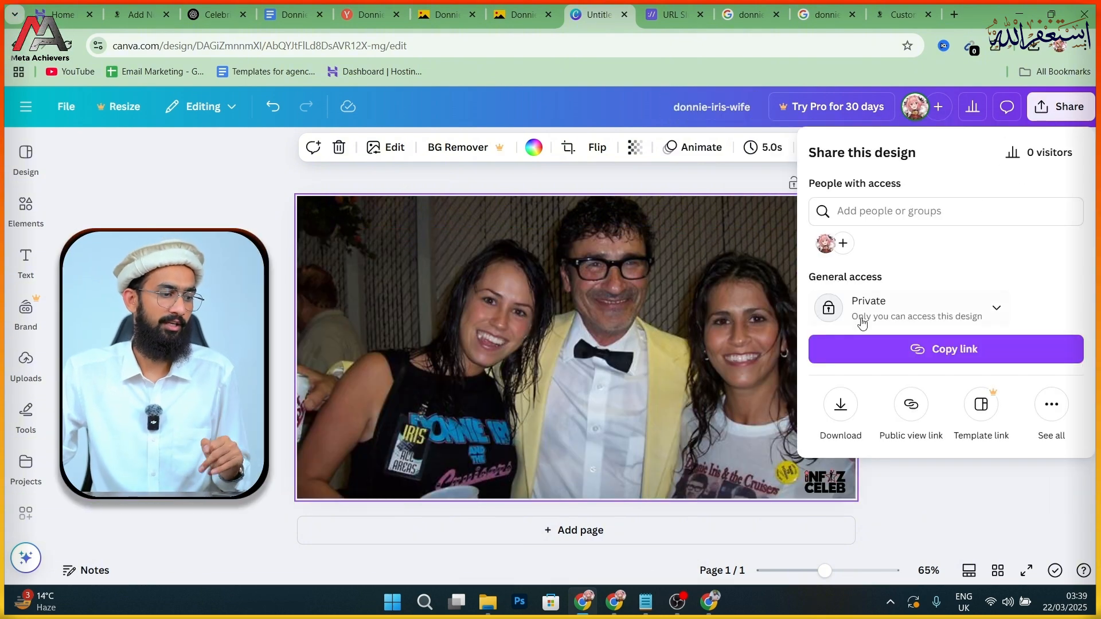
{"action": "left_click", "coordinate": [841, 405]}
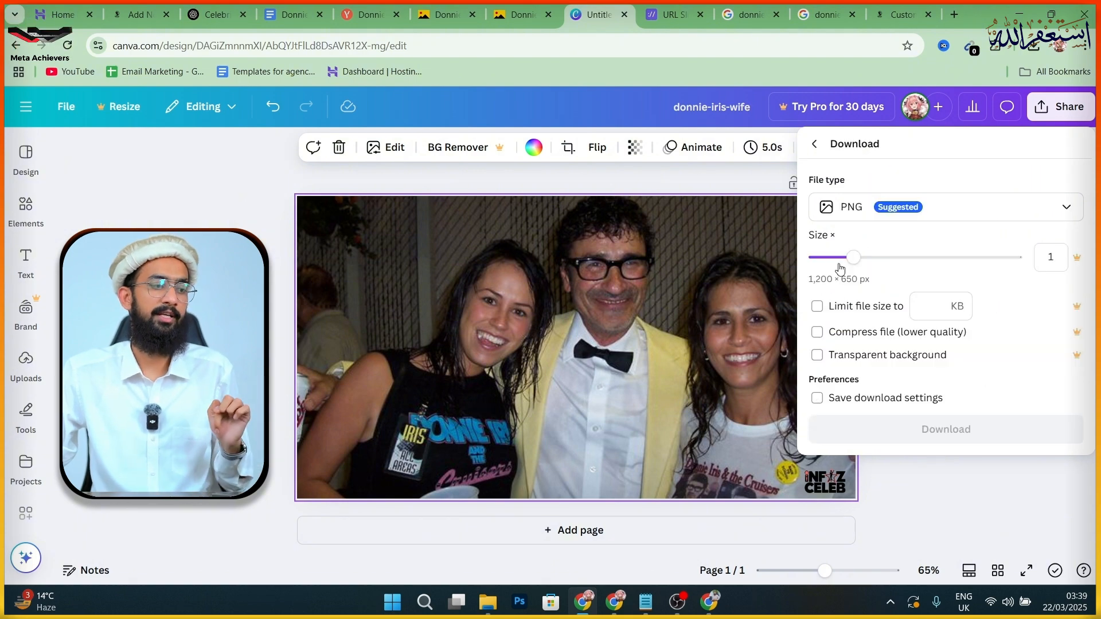
{"action": "left_click", "coordinate": [958, 219]}
{"action": "left_click", "coordinate": [921, 254]}
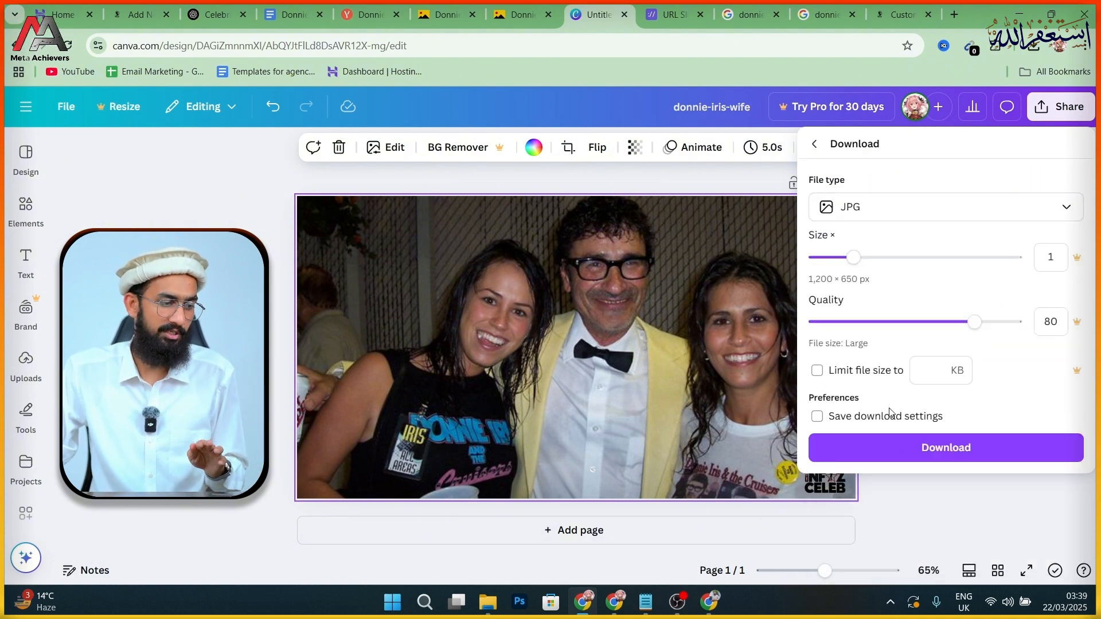
{"action": "left_click", "coordinate": [918, 447]}
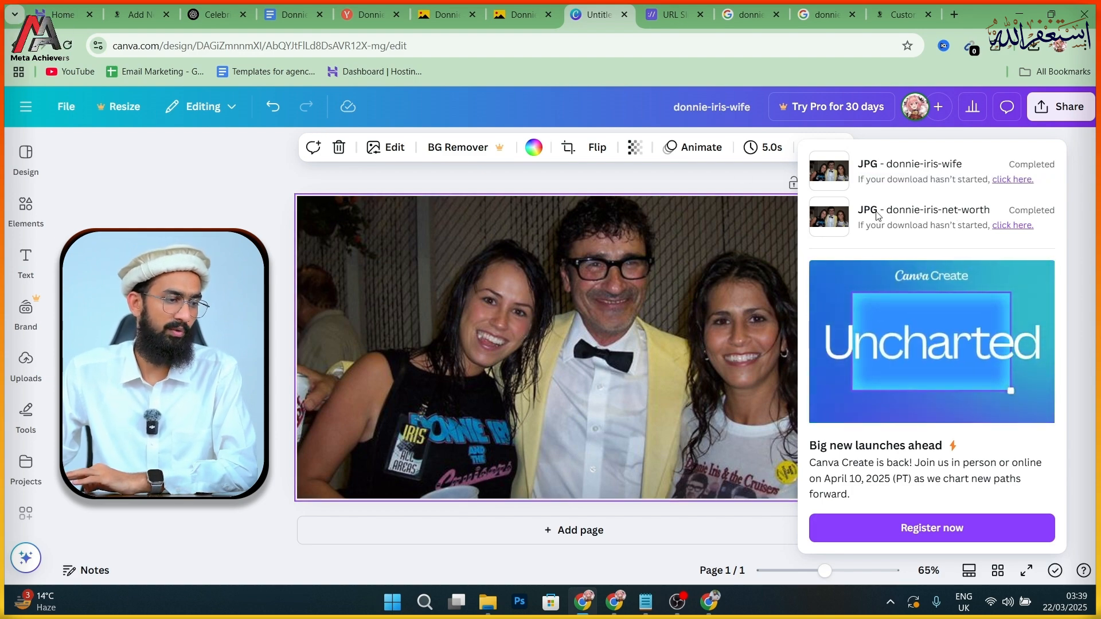
{"action": "left_click", "coordinate": [186, 183]}
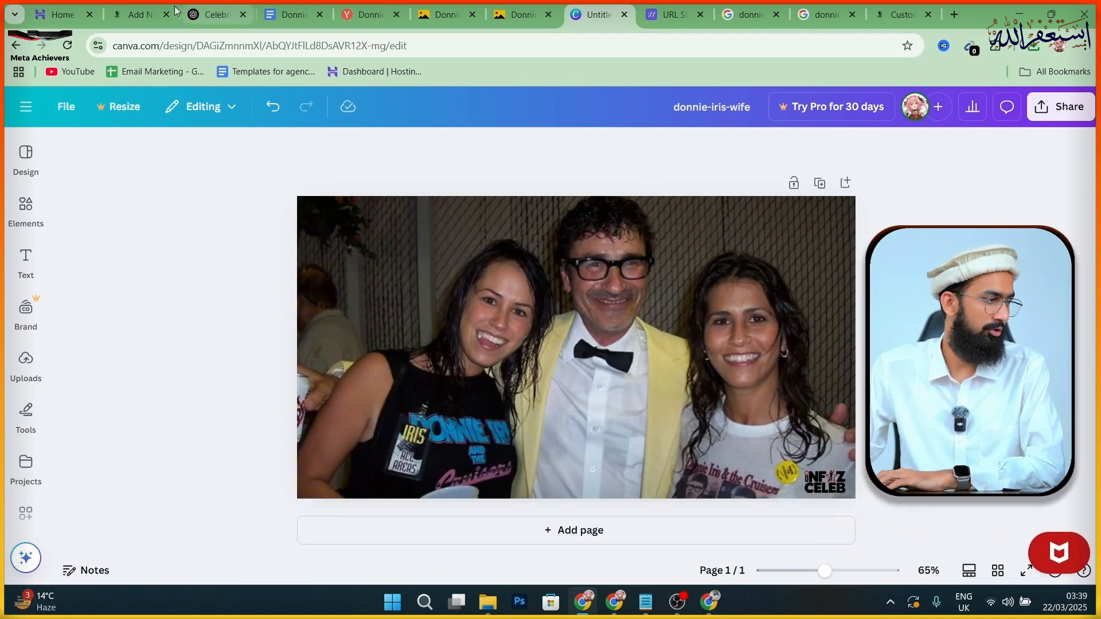
- Switch to the WordPress post and insert an Image block directly below the "Donnie Iris Wife" heading
{"action": "left_click", "coordinate": [143, 13]}
{"action": "scroll", "coordinate": [413, 385], "scroll_direction": "down", "scroll_amount": 2}
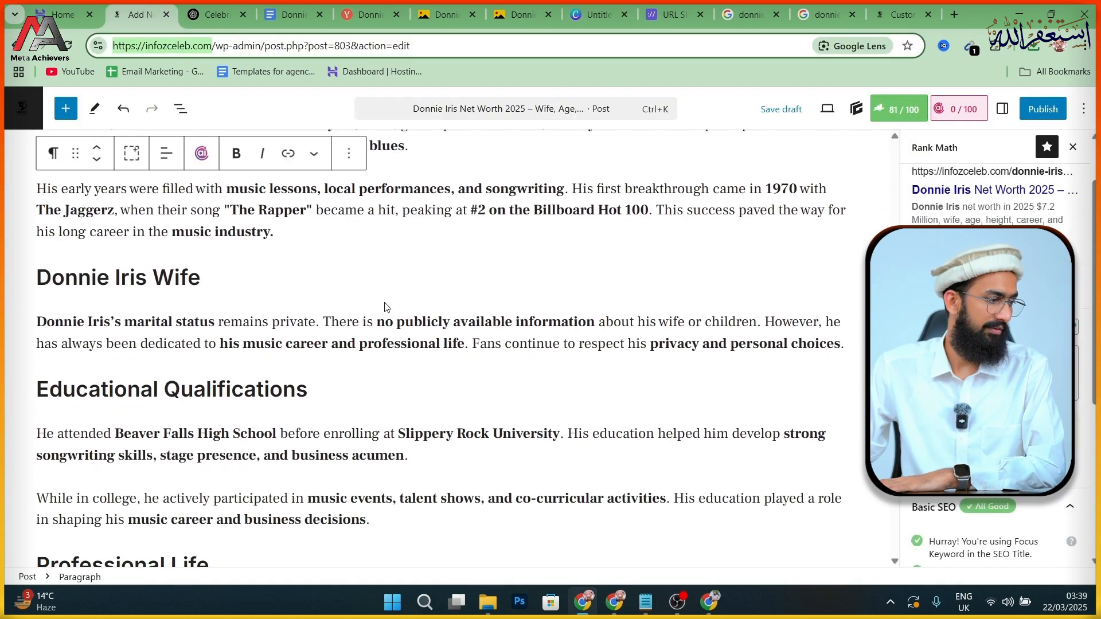
{"action": "left_click", "coordinate": [445, 301]}
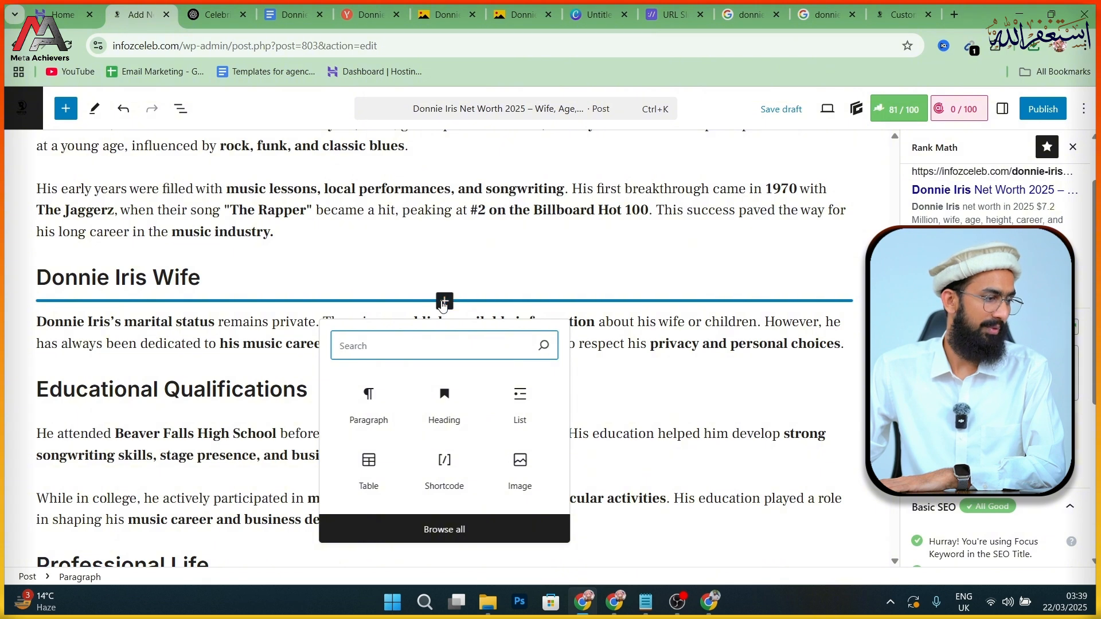
{"action": "left_click", "coordinate": [523, 463]}
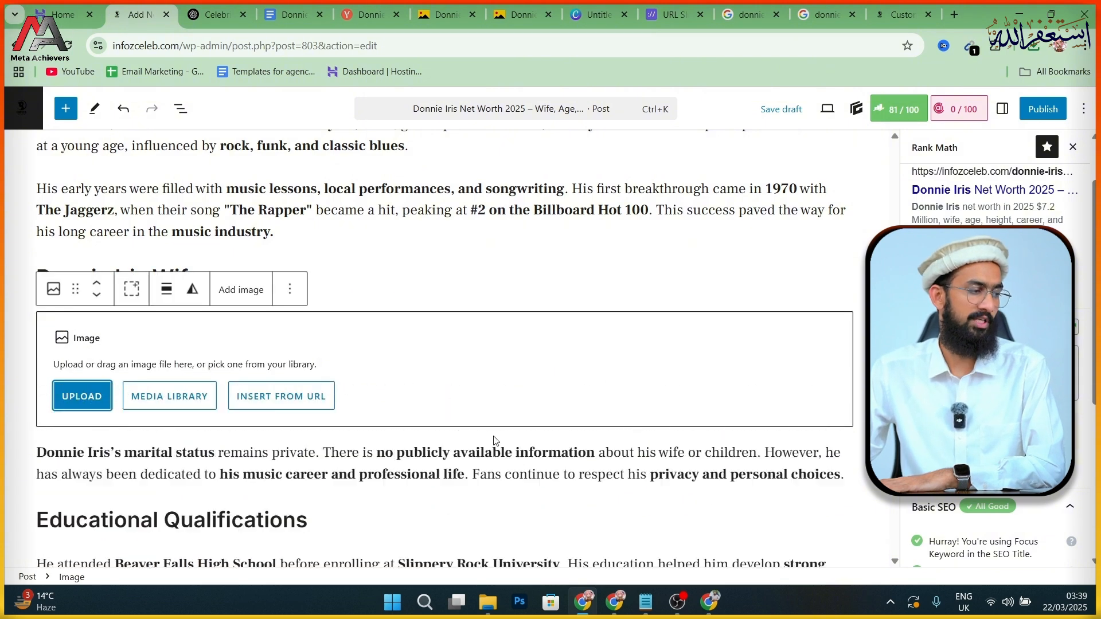
- Upload donnie-iris-wife.jpg from the Downloads folder to the media library for the new Image block
{"action": "left_click", "coordinate": [171, 396]}
{"action": "left_click", "coordinate": [59, 166]}
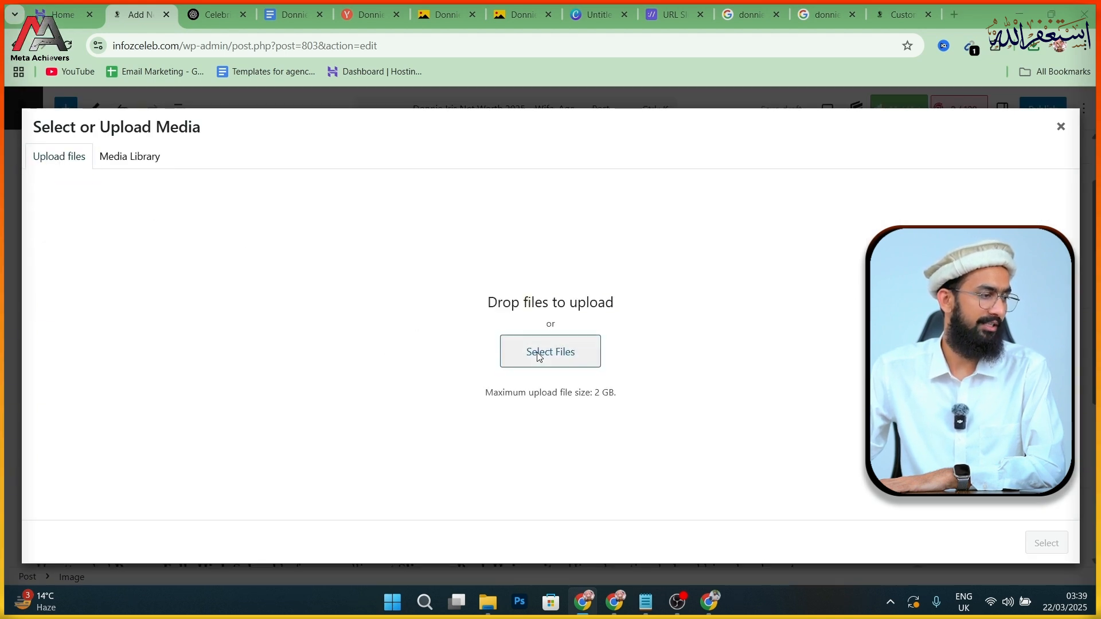
{"action": "left_click", "coordinate": [540, 356]}
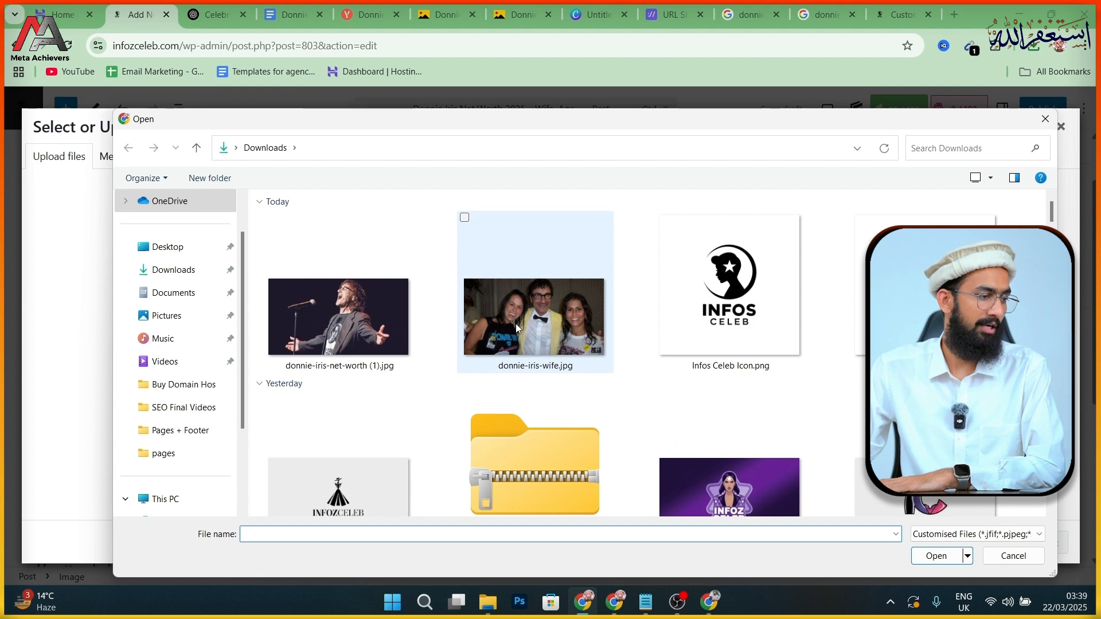
{"action": "left_click", "coordinate": [515, 323]}
{"action": "left_click", "coordinate": [941, 557]}
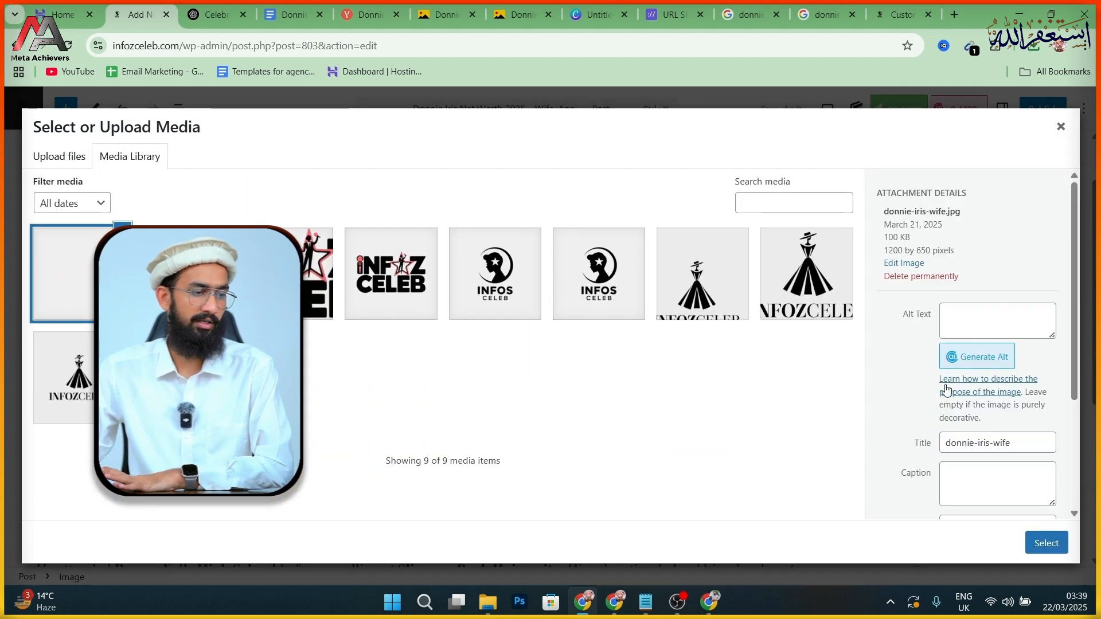
- Set the alt text of donnie-iris-wife.jpg to "Donnie Iris Wife" from the clipboard history
{"action": "left_click", "coordinate": [957, 325]}
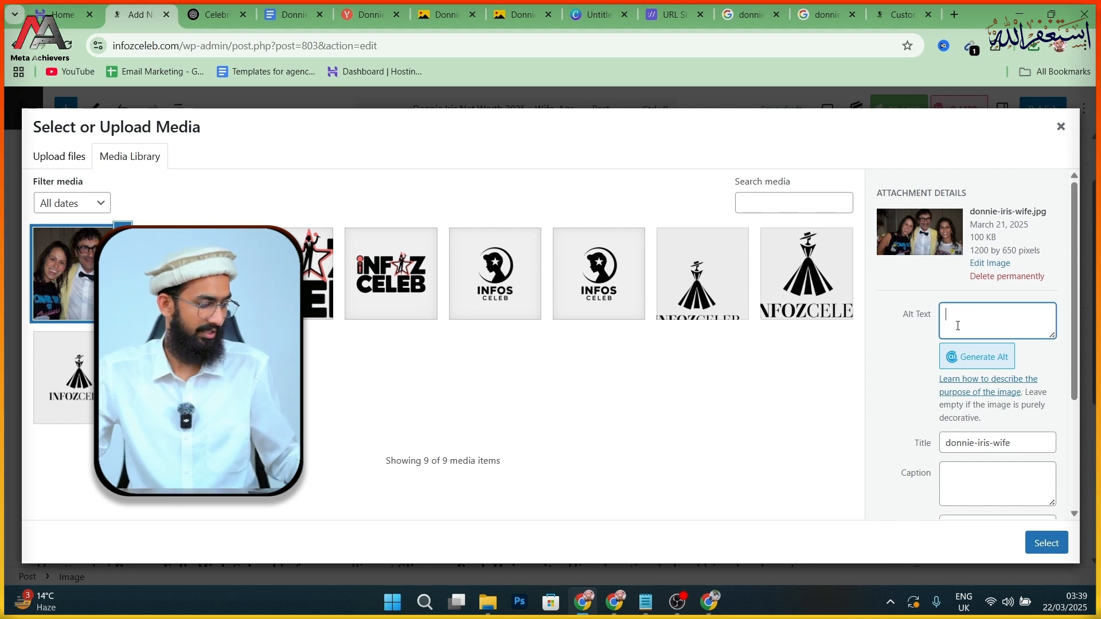
{"action": "key", "text": "super+v"}
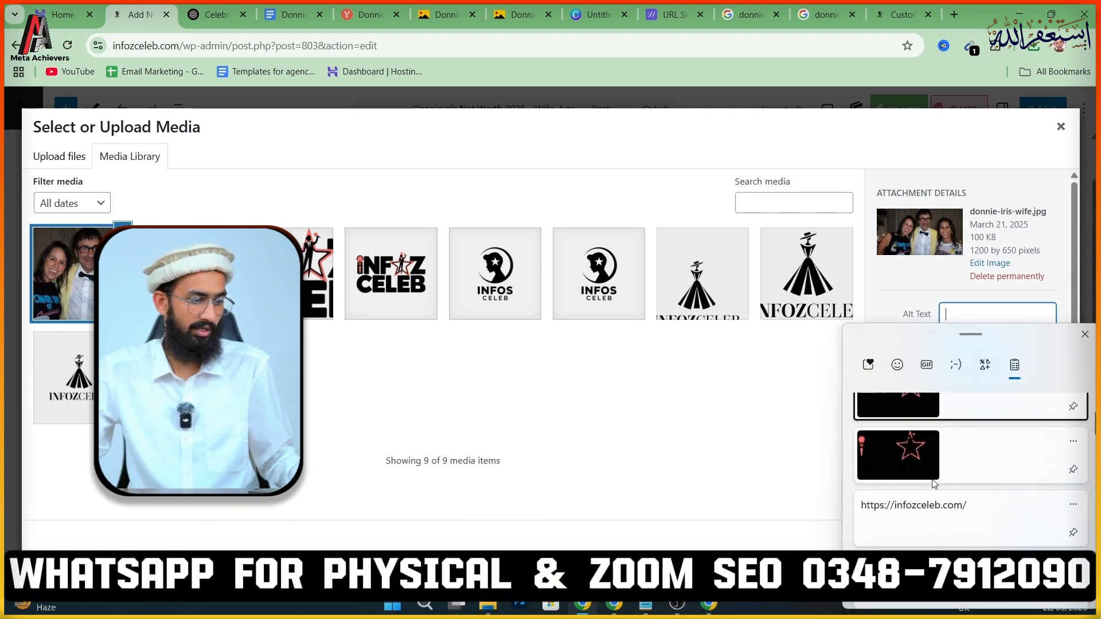
{"action": "scroll", "coordinate": [921, 525], "scroll_direction": "down", "scroll_amount": 2}
{"action": "scroll", "coordinate": [921, 525], "scroll_direction": "down", "scroll_amount": 5}
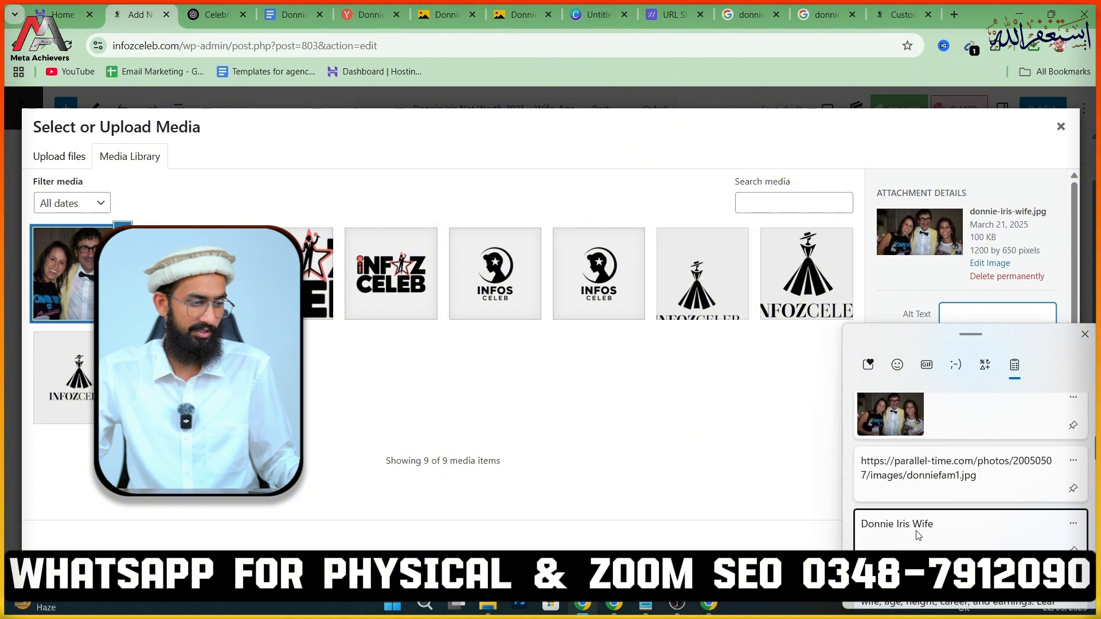
{"action": "left_click", "coordinate": [913, 528]}
- Fill the image description with "Donnie Iris Wife" from the clipboard history and insert the image into the post
{"action": "scroll", "coordinate": [969, 397], "scroll_direction": "down", "scroll_amount": 3}
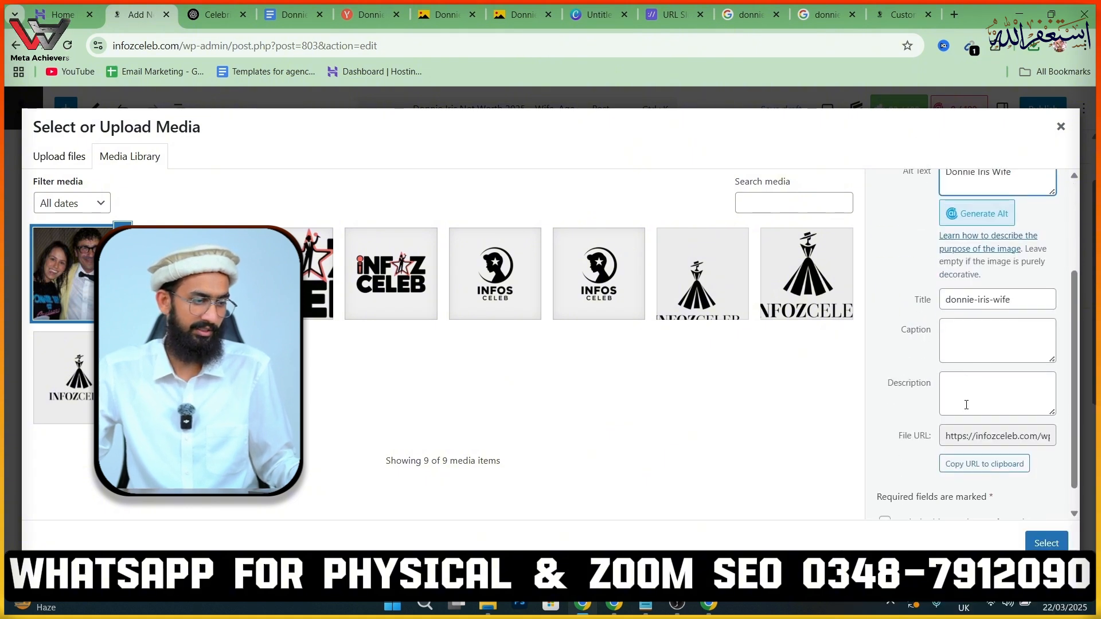
{"action": "left_click", "coordinate": [960, 397]}
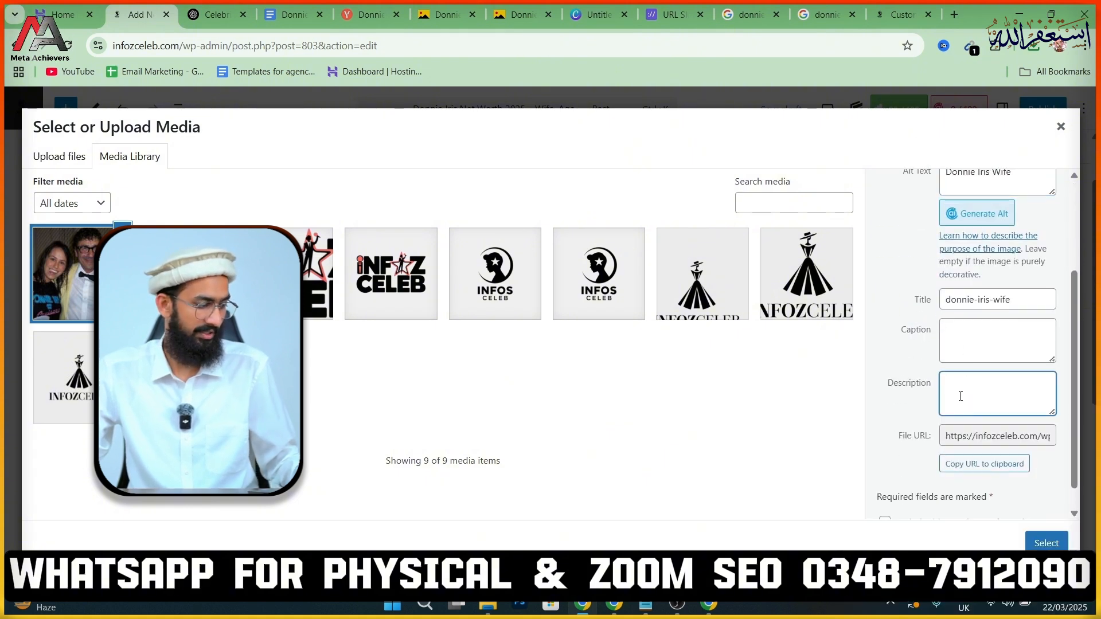
{"action": "key", "text": "super+v"}
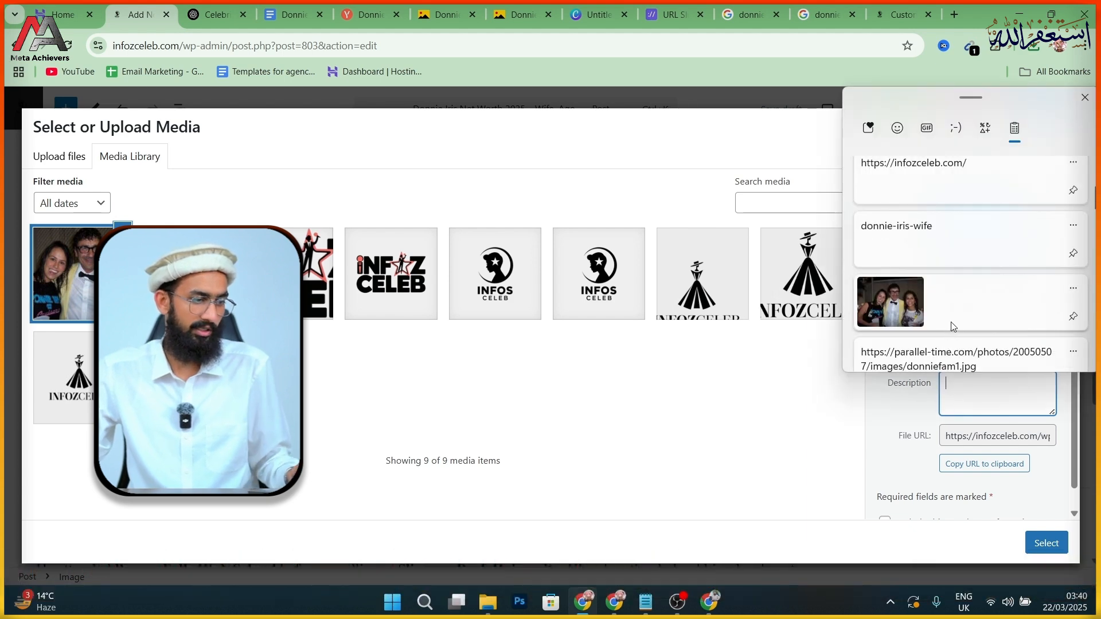
{"action": "scroll", "coordinate": [951, 321], "scroll_direction": "down", "scroll_amount": 1}
{"action": "left_click", "coordinate": [951, 349]}
{"action": "scroll", "coordinate": [971, 379], "scroll_direction": "down", "scroll_amount": 1}
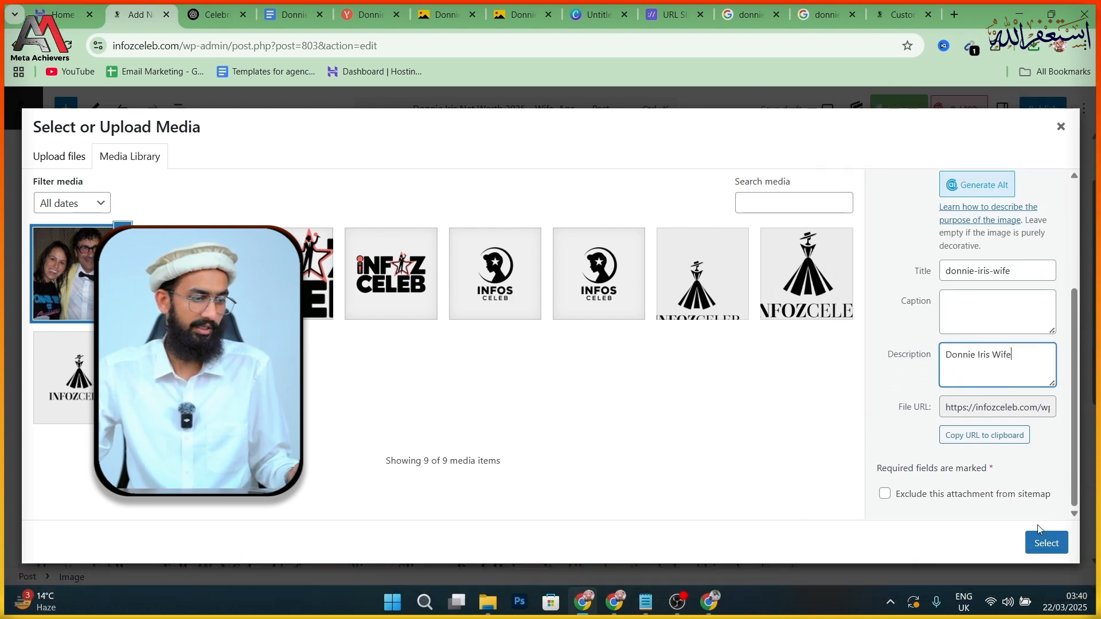
{"action": "left_click", "coordinate": [1045, 549]}
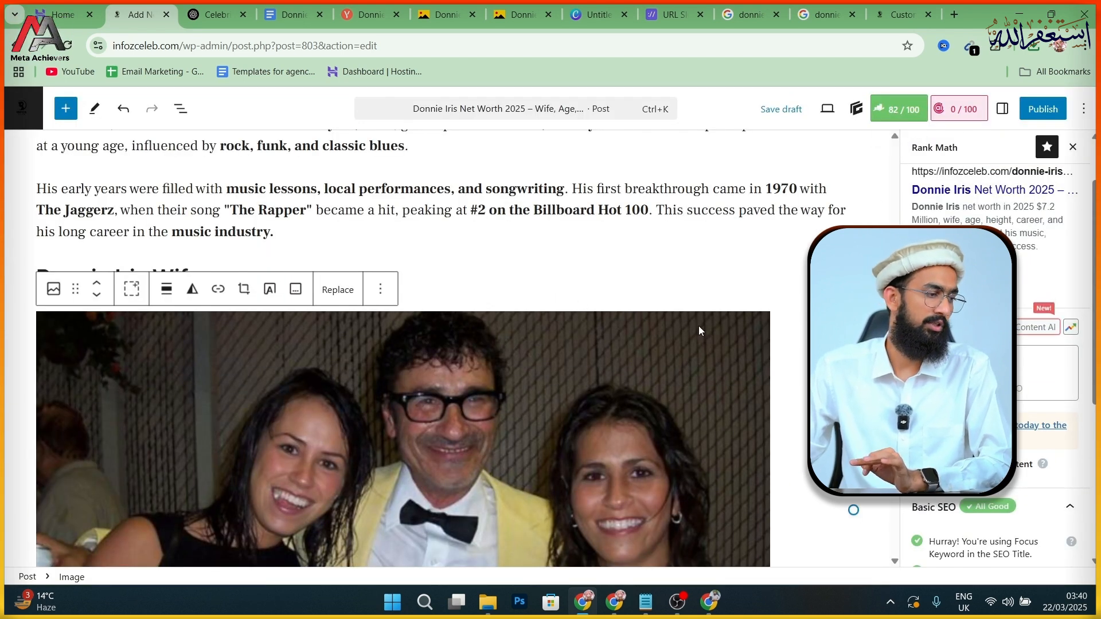
{"action": "scroll", "coordinate": [699, 326], "scroll_direction": "down", "scroll_amount": 5}
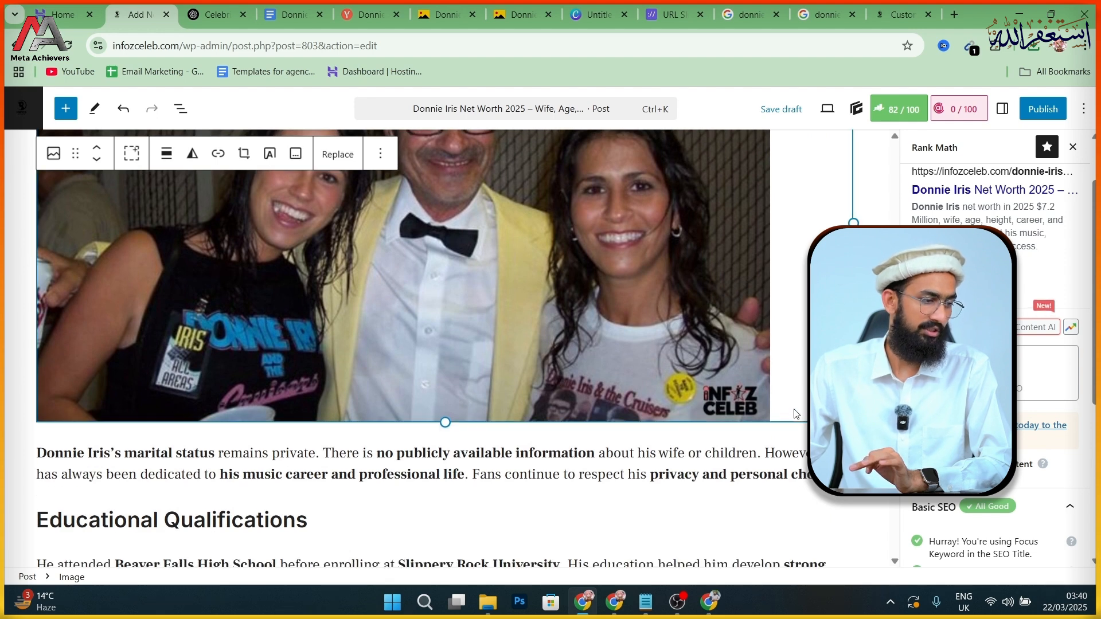
{"action": "left_click", "coordinate": [796, 417]}
{"action": "left_click", "coordinate": [788, 421]}
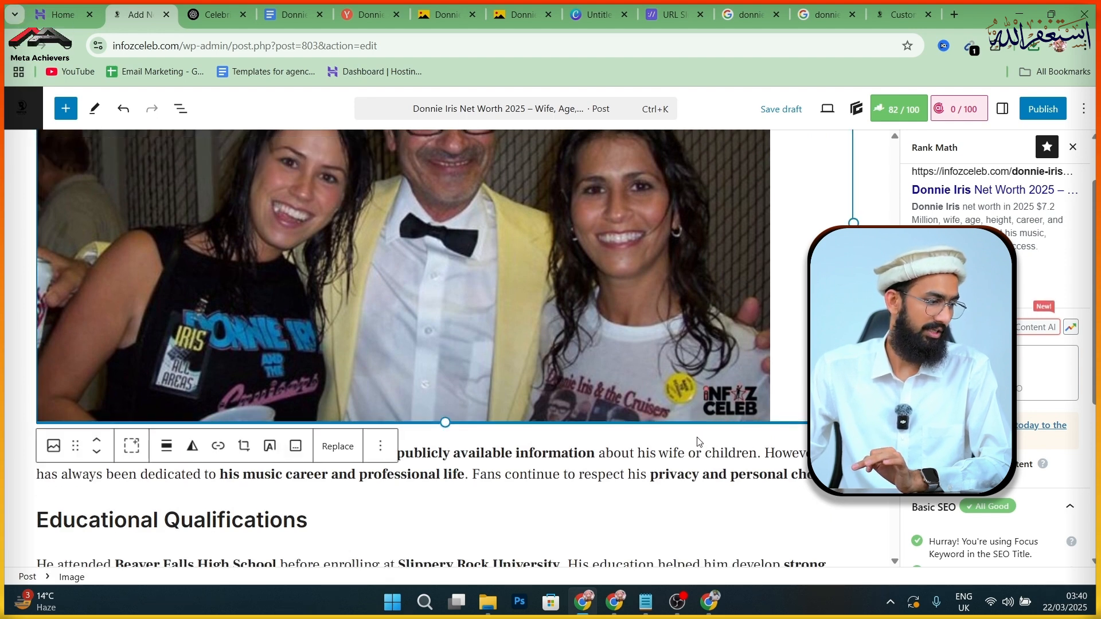
{"action": "left_click", "coordinate": [835, 451]}
{"action": "key", "text": "Return"}
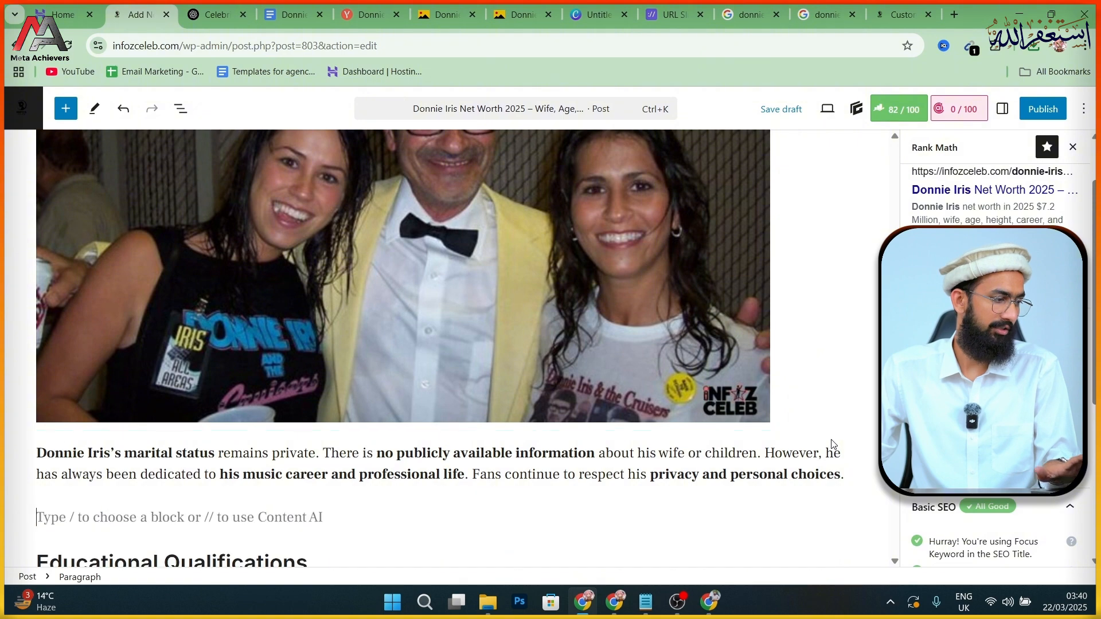
{"action": "key", "text": "BackSpace"}
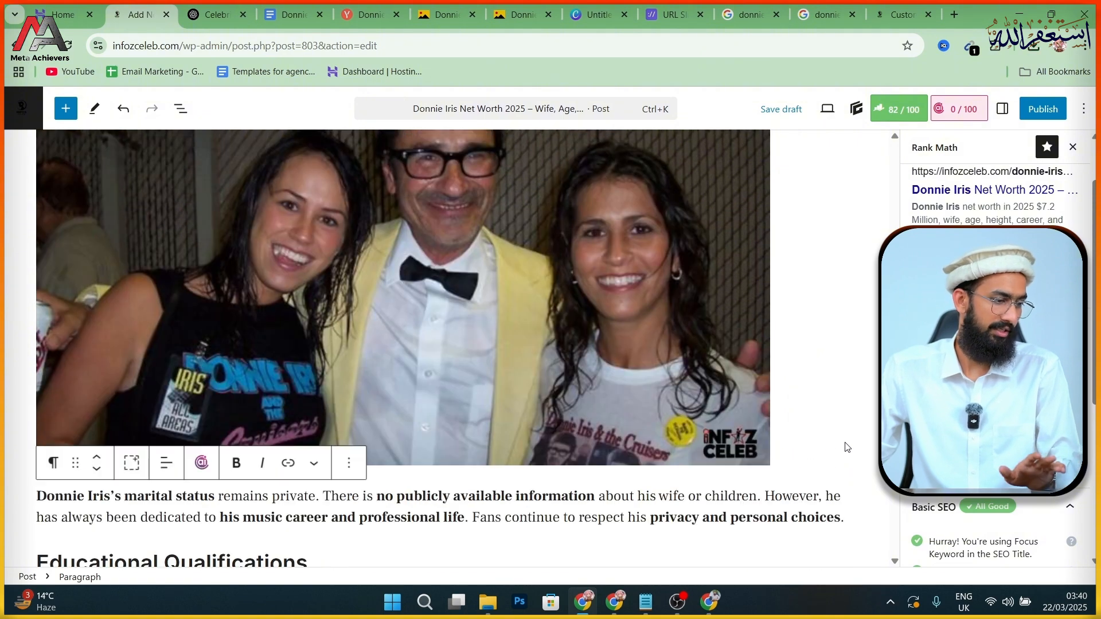
- Add an empty paragraph between the wife section's image and the marital status paragraph
{"action": "left_click", "coordinate": [817, 450]}
{"action": "key", "text": "Return"}
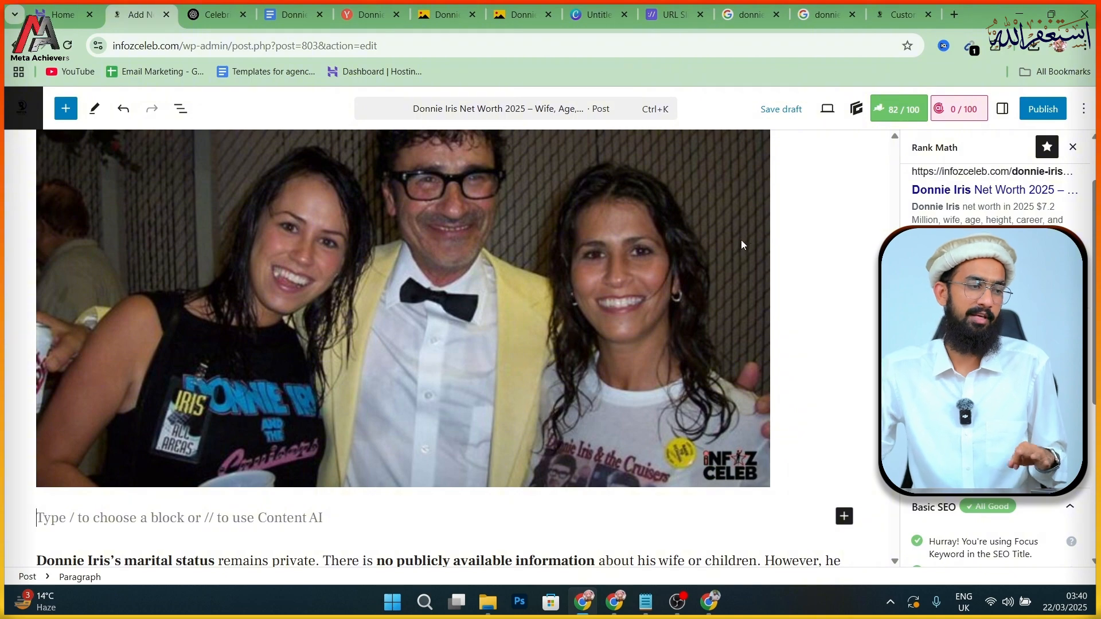
- Look through the article's sections, from the Don Iris Inc net worth part to the wealth comparison, for a phrase suited to an external link
{"action": "scroll", "coordinate": [790, 232], "scroll_direction": "up", "scroll_amount": 15}
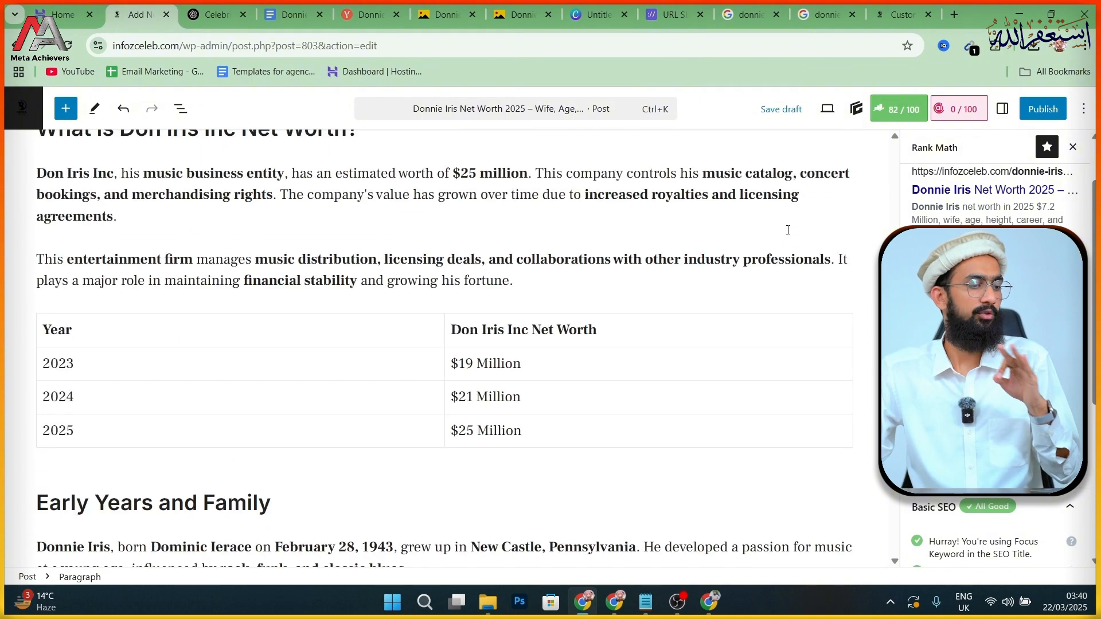
{"action": "scroll", "coordinate": [788, 230], "scroll_direction": "down", "scroll_amount": 15}
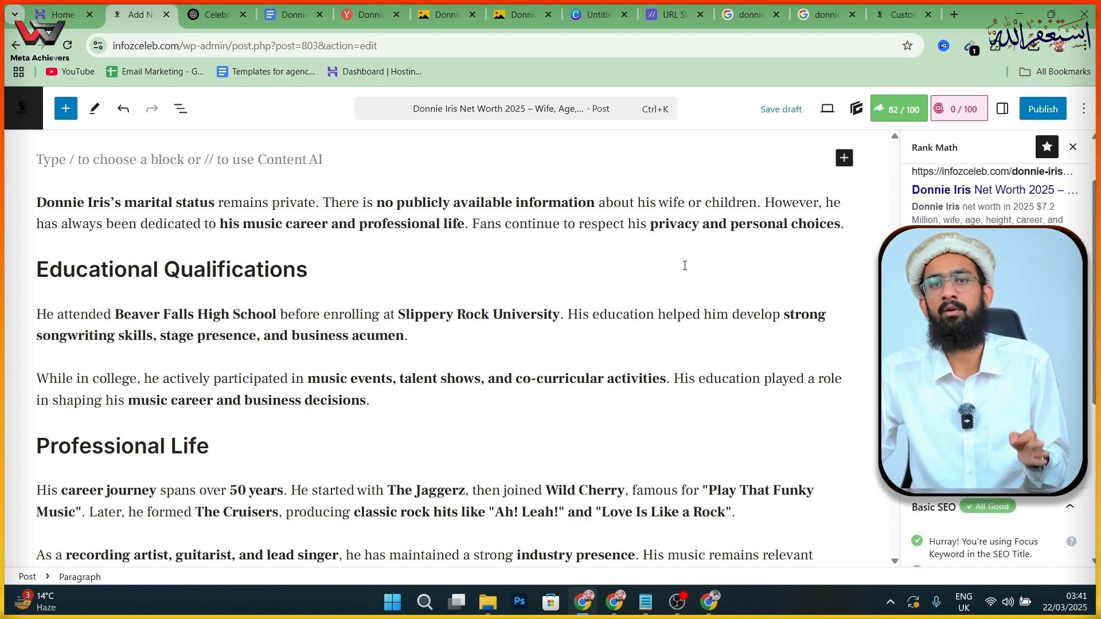
{"action": "scroll", "coordinate": [505, 296], "scroll_direction": "down", "scroll_amount": 5}
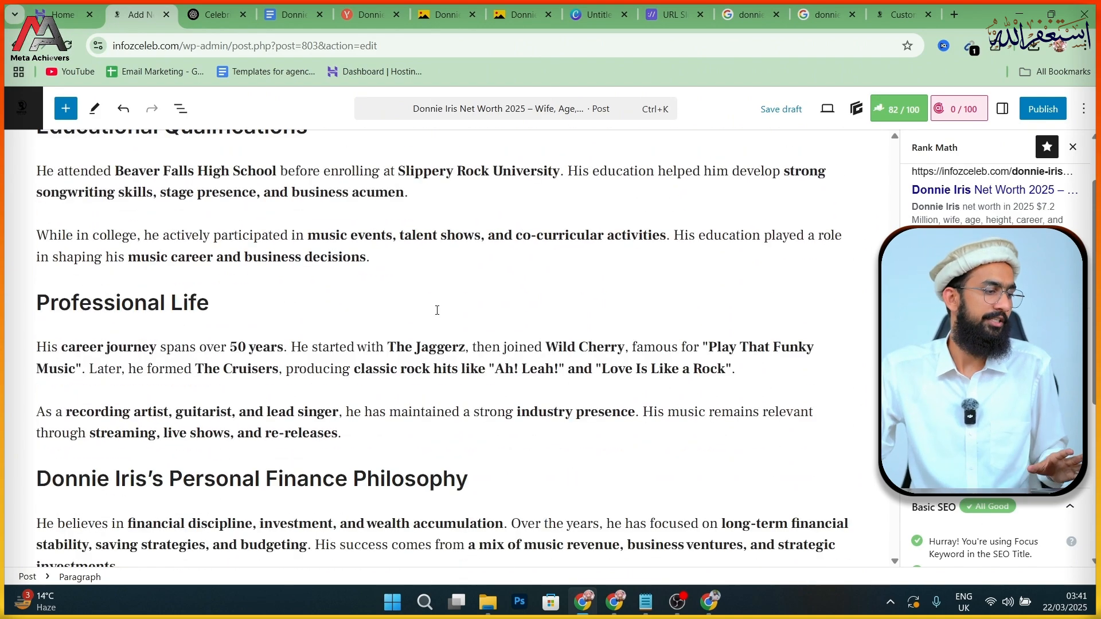
{"action": "scroll", "coordinate": [489, 283], "scroll_direction": "up", "scroll_amount": 6}
{"action": "scroll", "coordinate": [489, 282], "scroll_direction": "up", "scroll_amount": 10}
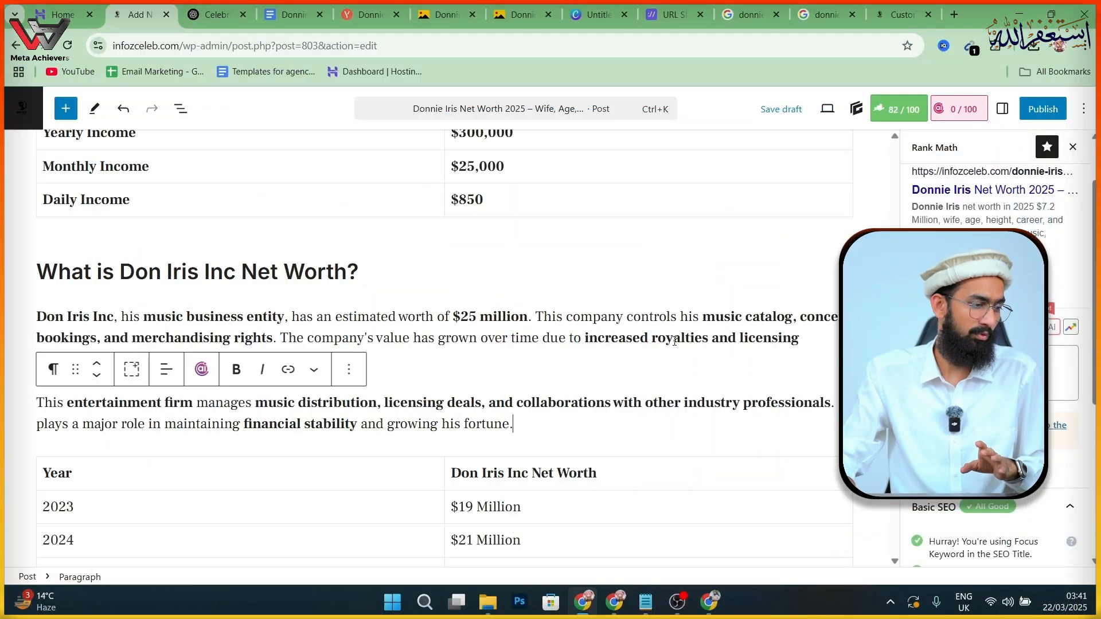
{"action": "left_click", "coordinate": [673, 339]}
{"action": "scroll", "coordinate": [675, 342], "scroll_direction": "down", "scroll_amount": 1}
{"action": "scroll", "coordinate": [674, 341], "scroll_direction": "up", "scroll_amount": 2}
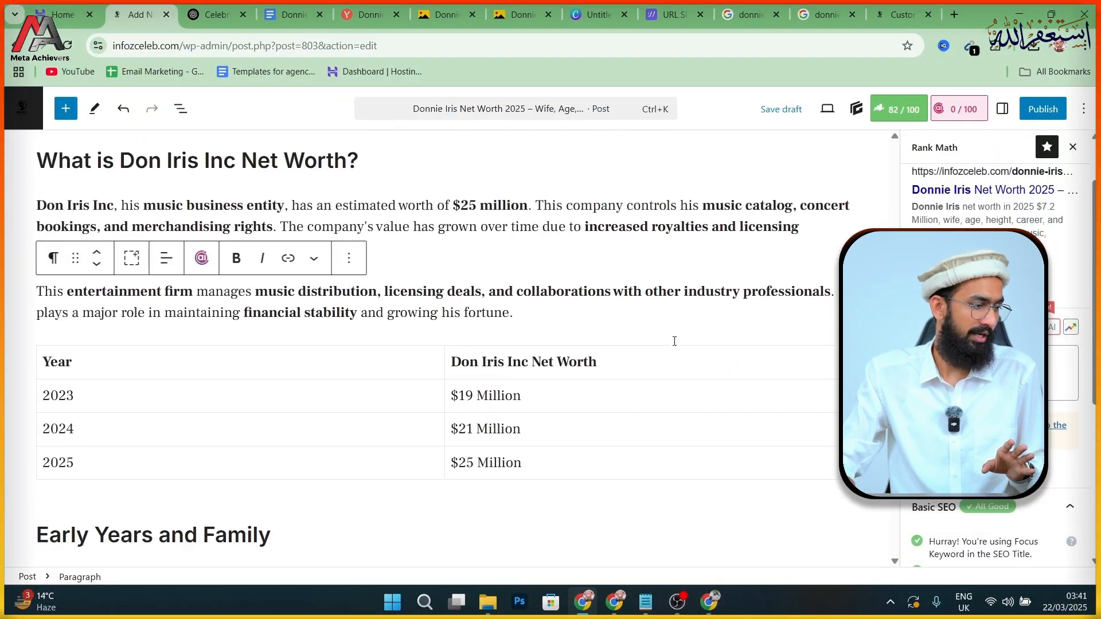
{"action": "scroll", "coordinate": [674, 342], "scroll_direction": "down", "scroll_amount": 15}
{"action": "scroll", "coordinate": [674, 344], "scroll_direction": "down", "scroll_amount": 3}
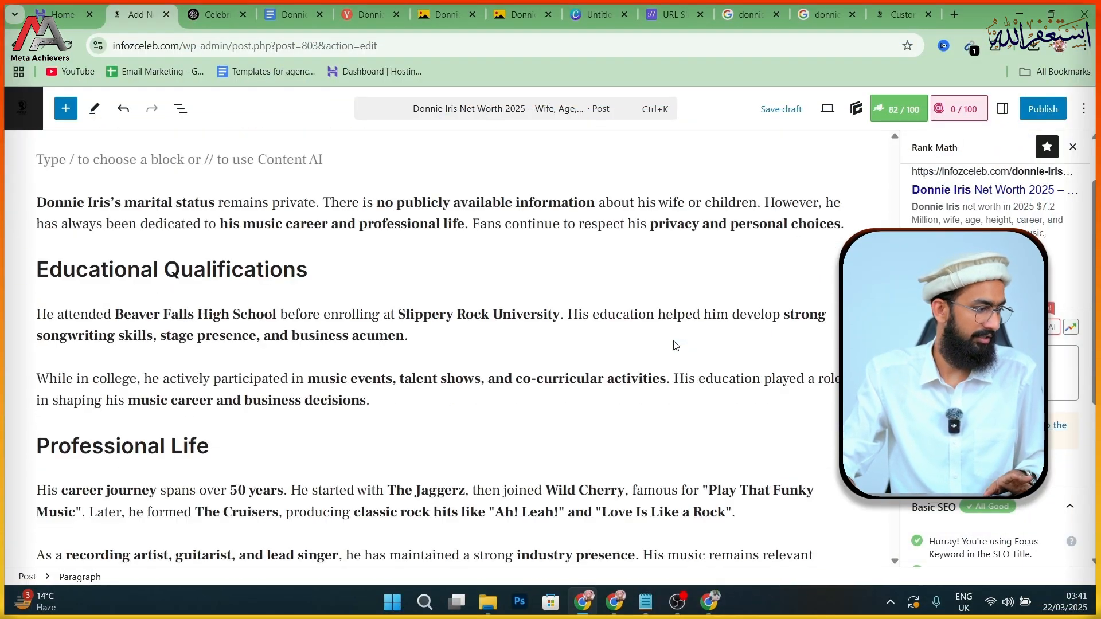
{"action": "scroll", "coordinate": [459, 275], "scroll_direction": "up", "scroll_amount": 18}
{"action": "scroll", "coordinate": [480, 266], "scroll_direction": "down", "scroll_amount": 20}
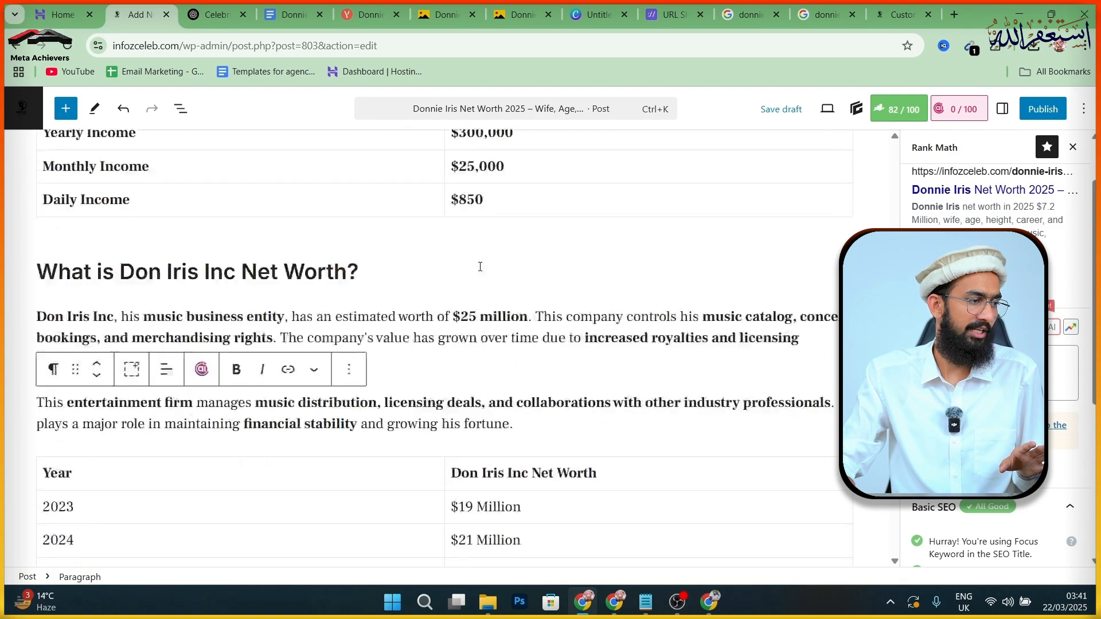
{"action": "scroll", "coordinate": [480, 266], "scroll_direction": "down", "scroll_amount": 4}
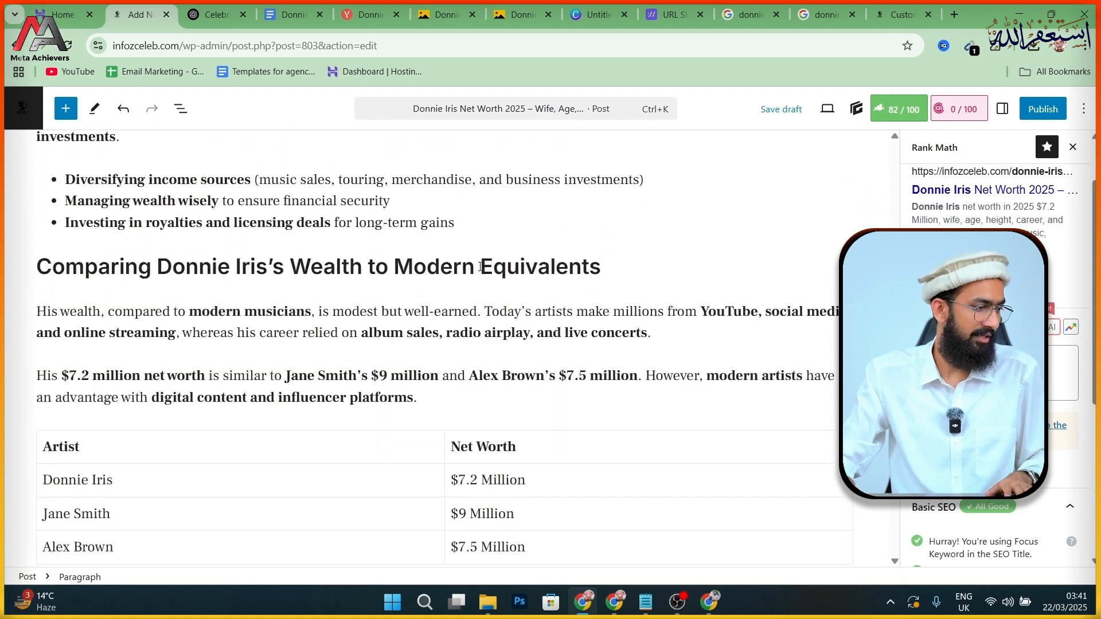
- Select the phrase "modern artists" in the second paragraph under "Comparing Donnie Iris's Wealth to Modern Equivalents" as link text
{"action": "left_click", "coordinate": [704, 378]}
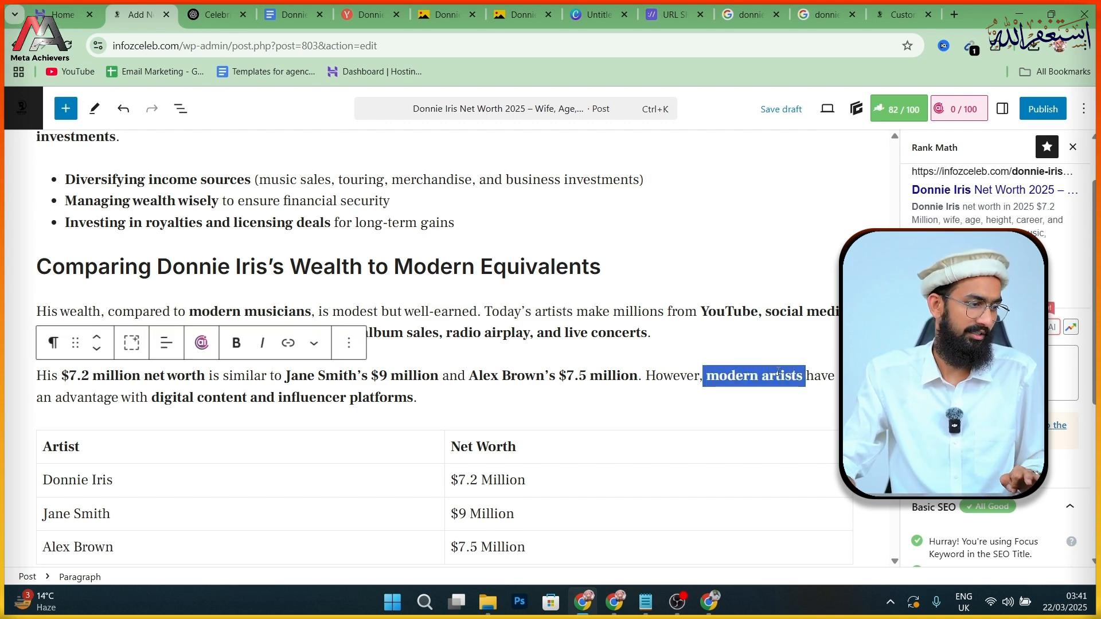
{"action": "left_click", "coordinate": [289, 351]}
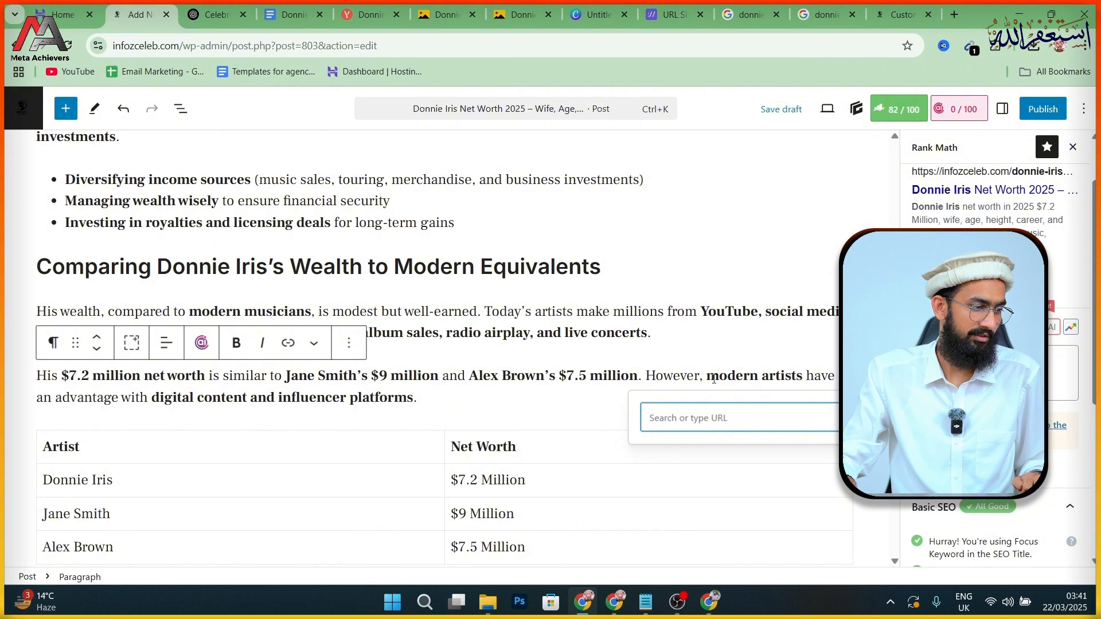
{"action": "left_click_drag", "start_coordinate": [710, 379], "coordinate": [747, 376]}
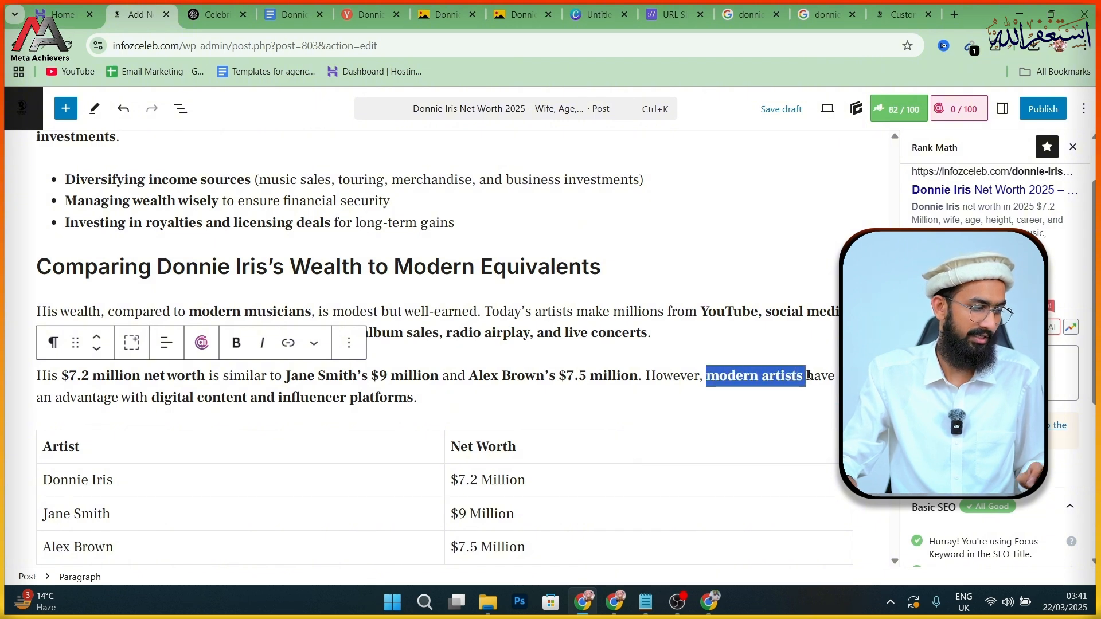
- Search Google for "modern artists" in a new browser tab and copy the link address of the Artland Magazine result
{"action": "left_click", "coordinate": [955, 14]}
{"action": "left_click", "coordinate": [516, 293]}
{"action": "type", "text": "modern artists"}
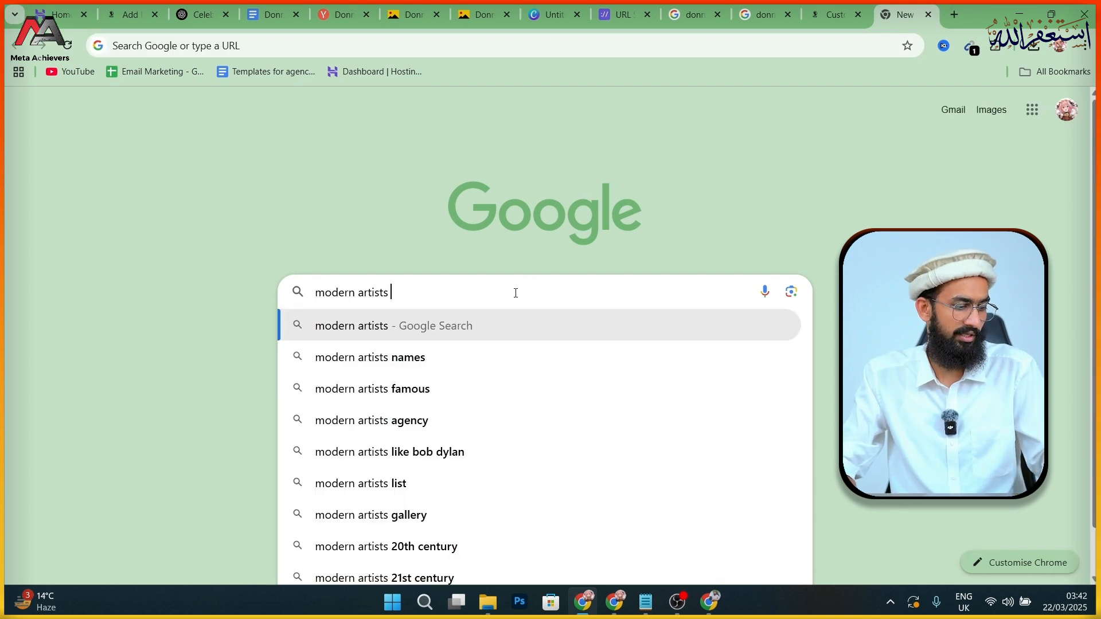
{"action": "key", "text": "Return"}
{"action": "scroll", "coordinate": [337, 270], "scroll_direction": "down", "scroll_amount": 3}
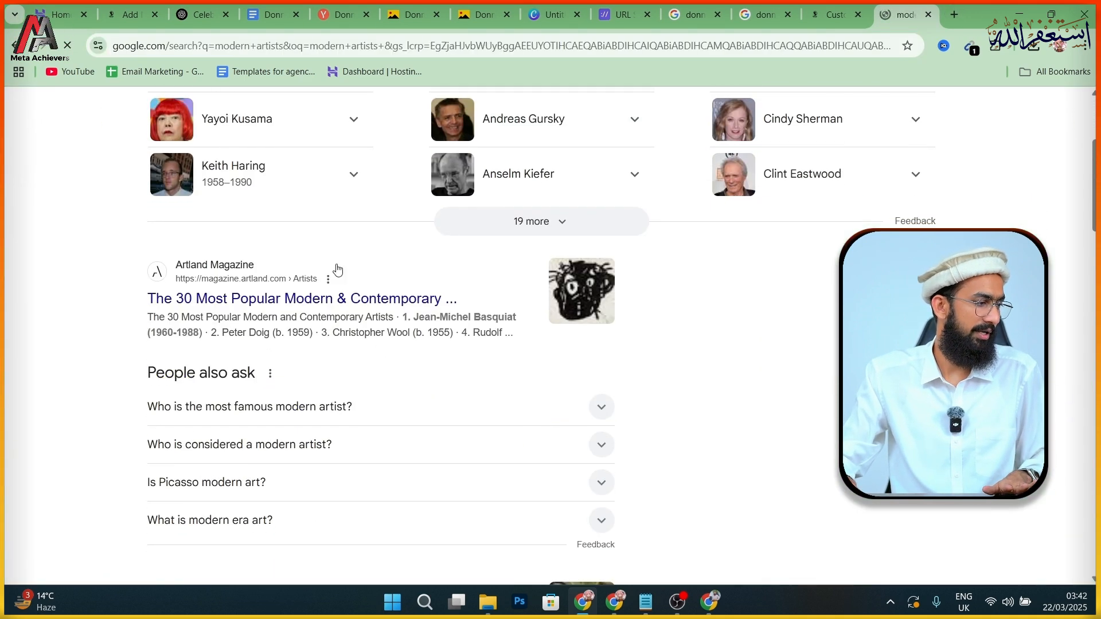
{"action": "right_click", "coordinate": [252, 311]}
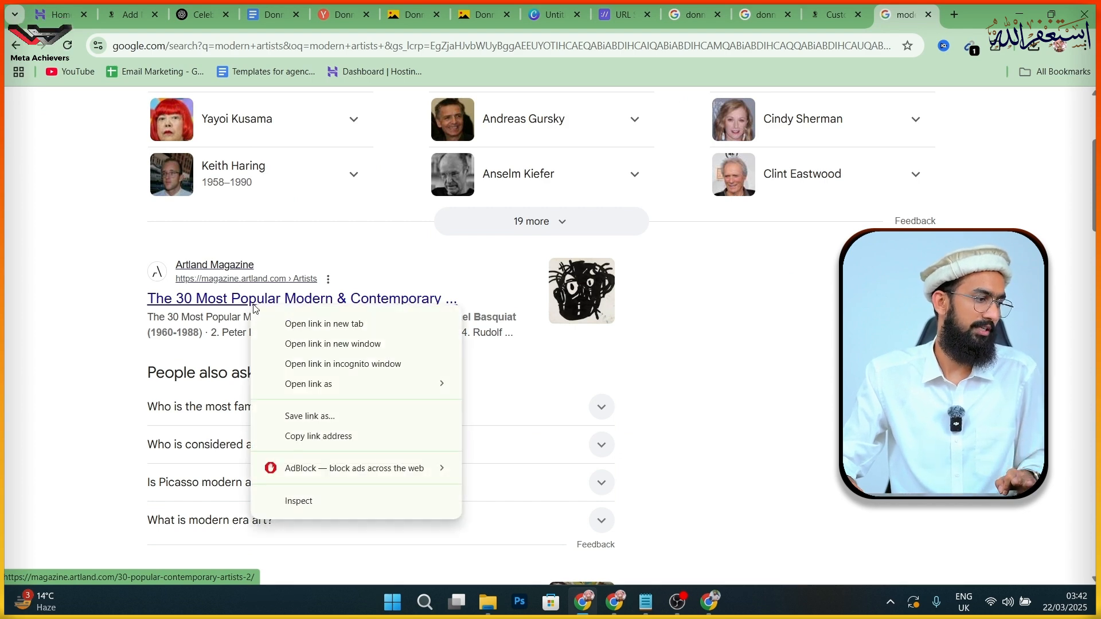
{"action": "left_click", "coordinate": [324, 439]}
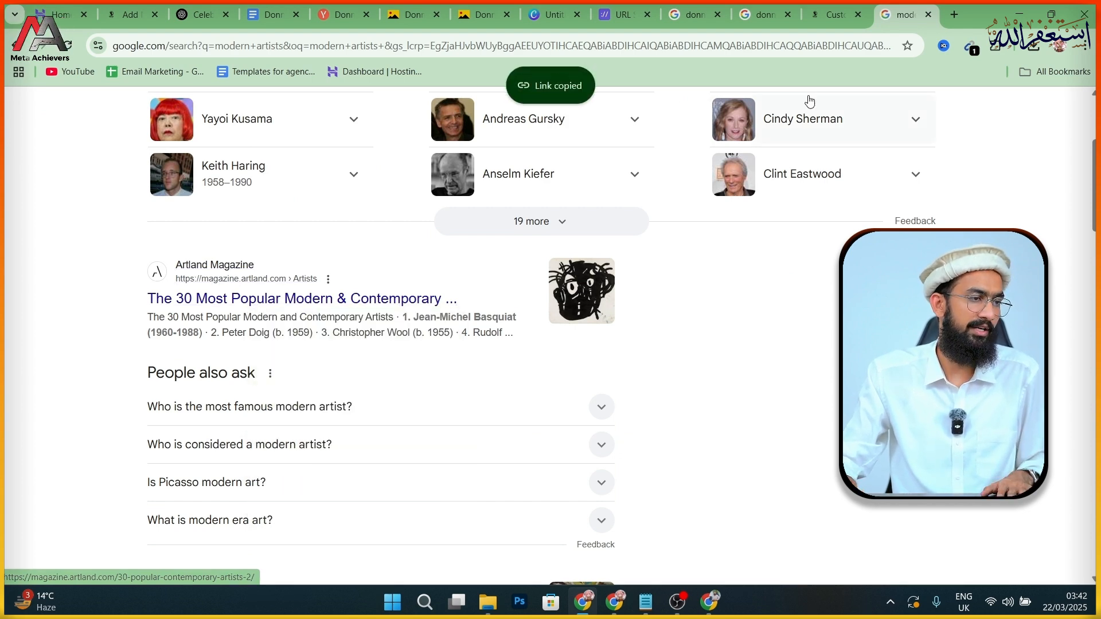
- Return to the WordPress post and link the selected phrase "modern artists" to the copied Artland Magazine URL
{"action": "left_click", "coordinate": [140, 4]}
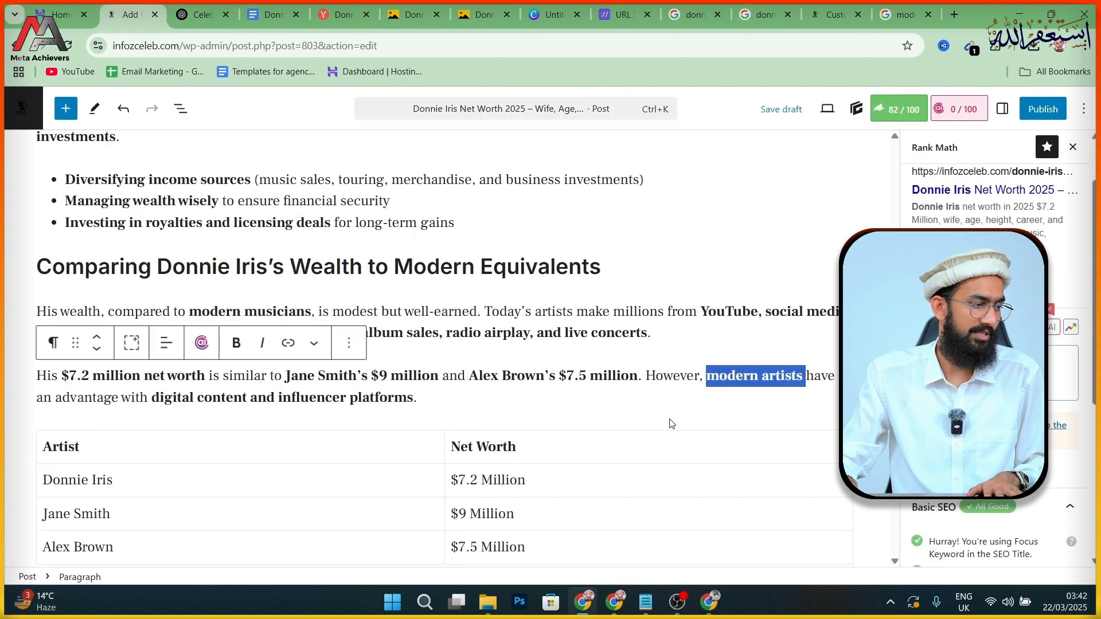
{"action": "left_click", "coordinate": [288, 343]}
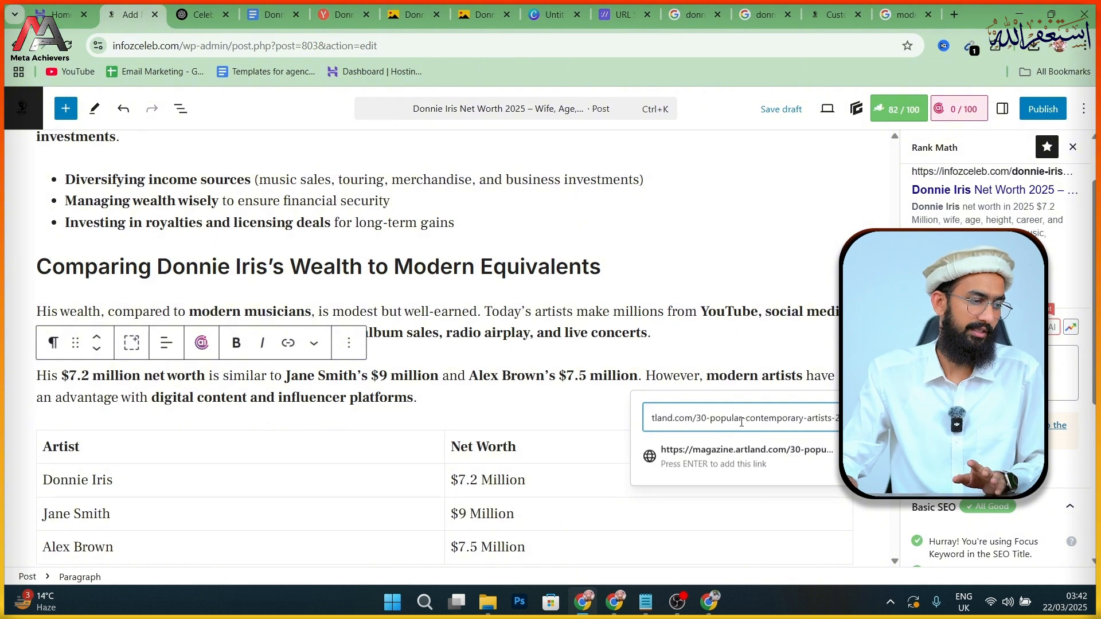
{"action": "left_click", "coordinate": [729, 461]}
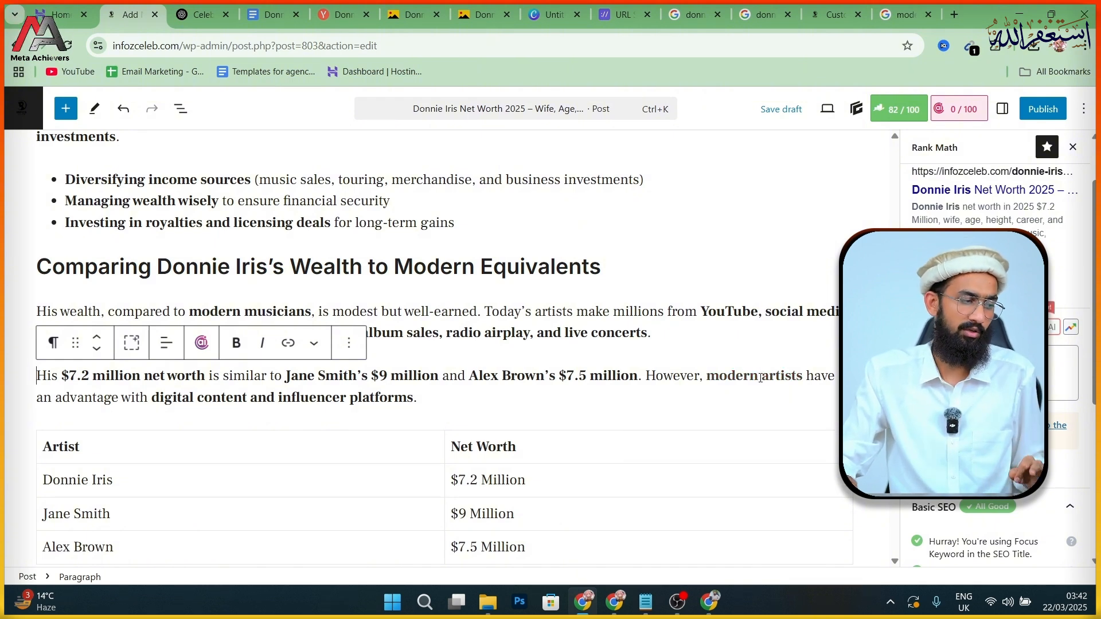
- Edit the "modern artists" link to open in a new tab, leaving nofollow and sponsored off, and save it
{"action": "left_click", "coordinate": [761, 378]}
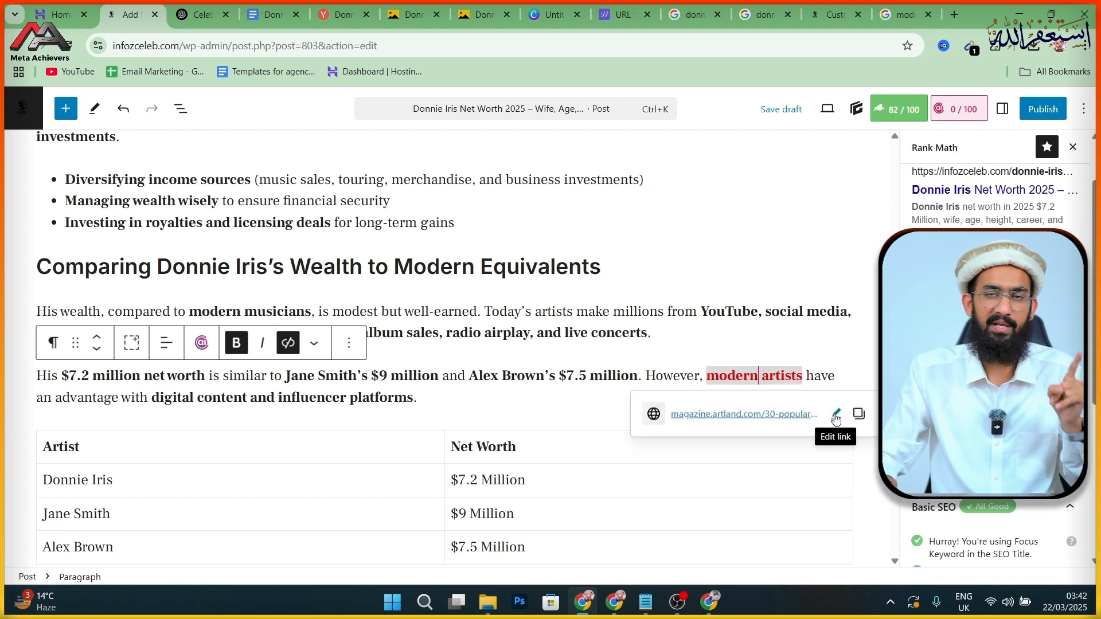
{"action": "left_click", "coordinate": [836, 416]}
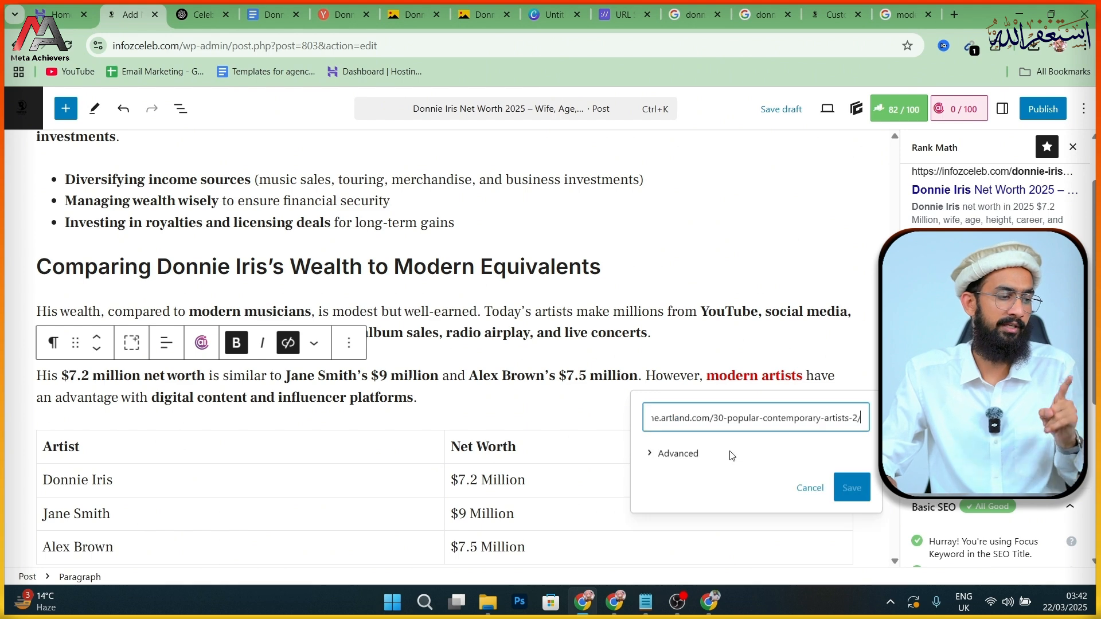
{"action": "left_click", "coordinate": [691, 458]}
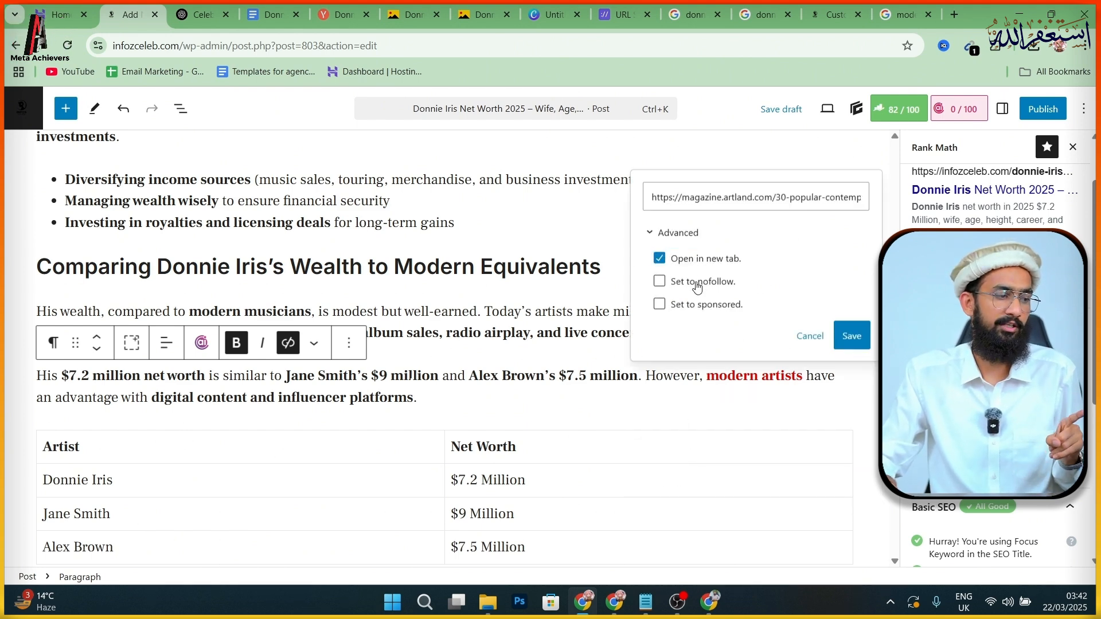
{"action": "left_click", "coordinate": [853, 336]}
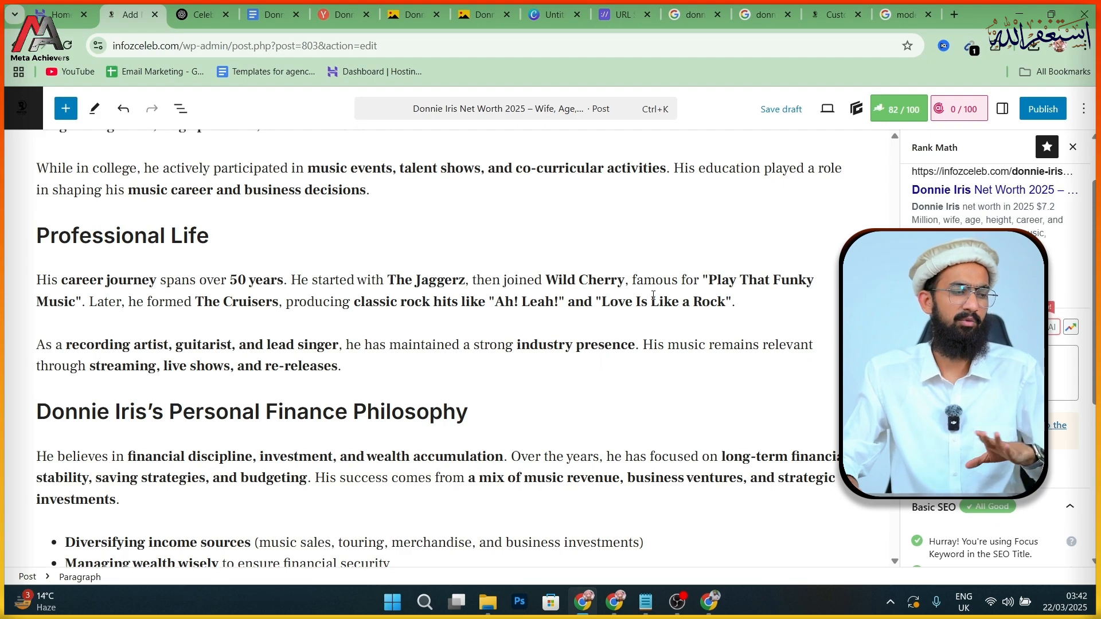
- Give the "At a Glance about Donnie Iris" table the pale yellow-to-teal preset gradient background and the Stripes style
{"action": "scroll", "coordinate": [654, 295], "scroll_direction": "up", "scroll_amount": 6}
{"action": "scroll", "coordinate": [653, 295], "scroll_direction": "up", "scroll_amount": 10}
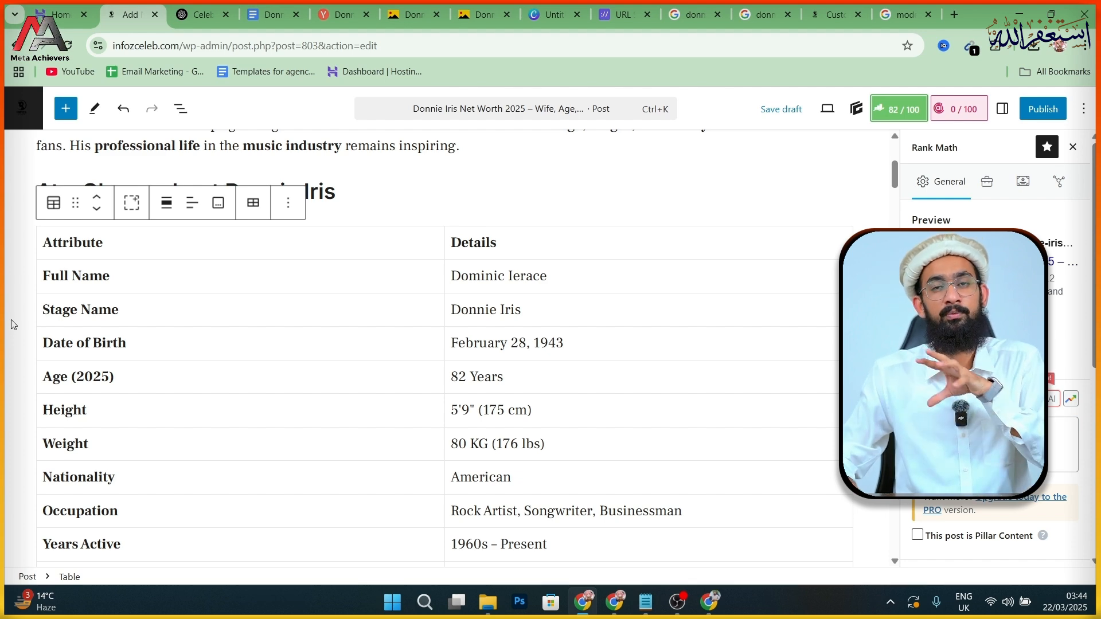
{"action": "left_click", "coordinate": [23, 273]}
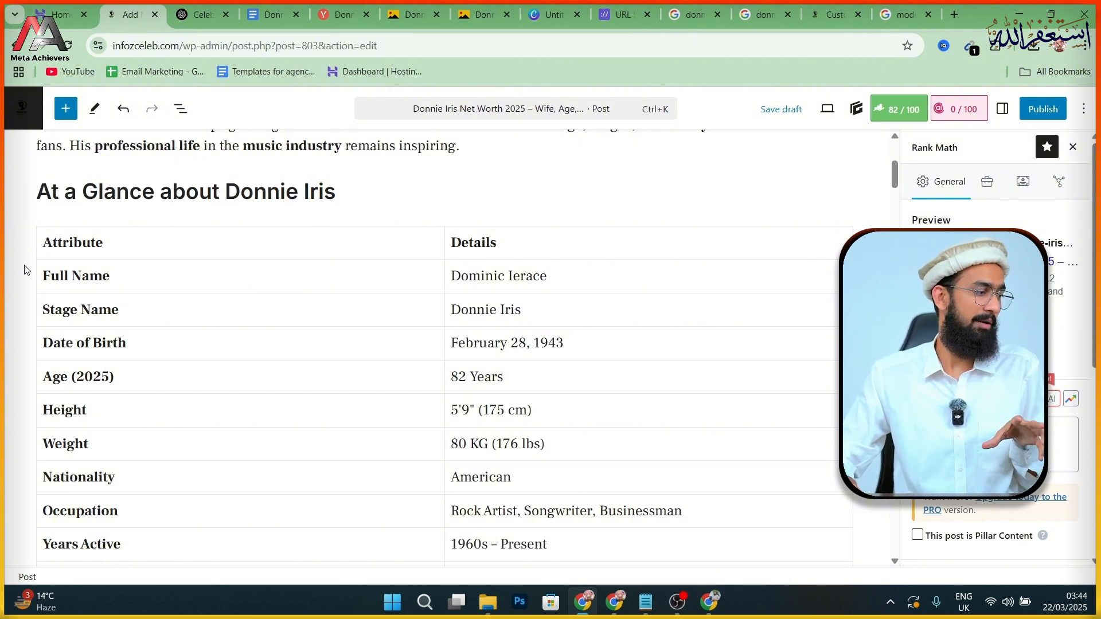
{"action": "left_click", "coordinate": [38, 268]}
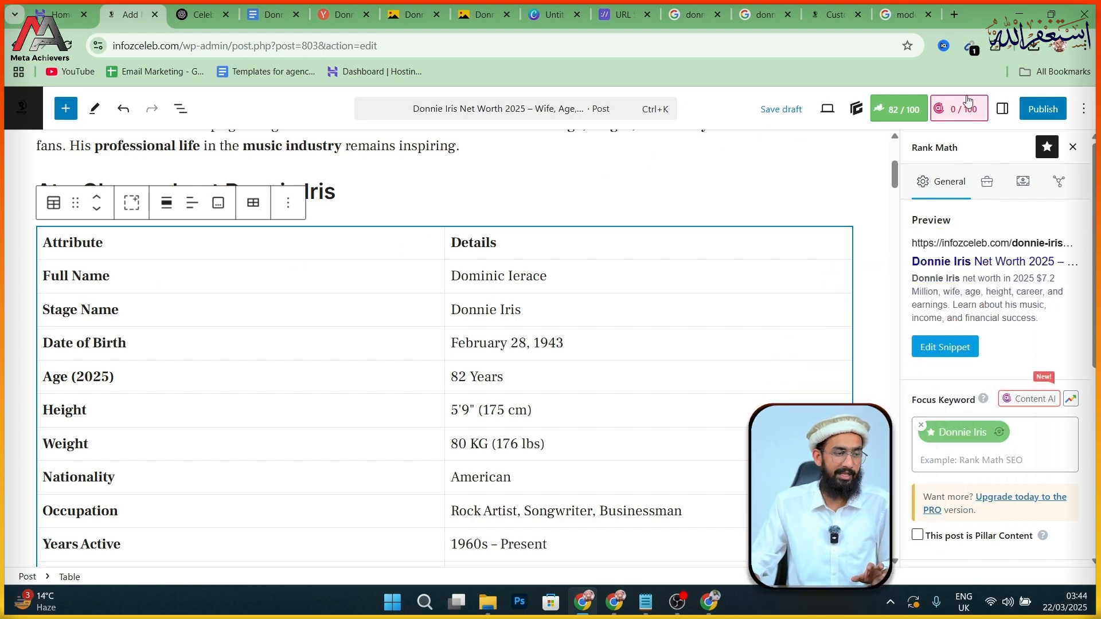
{"action": "left_click", "coordinate": [1002, 110]}
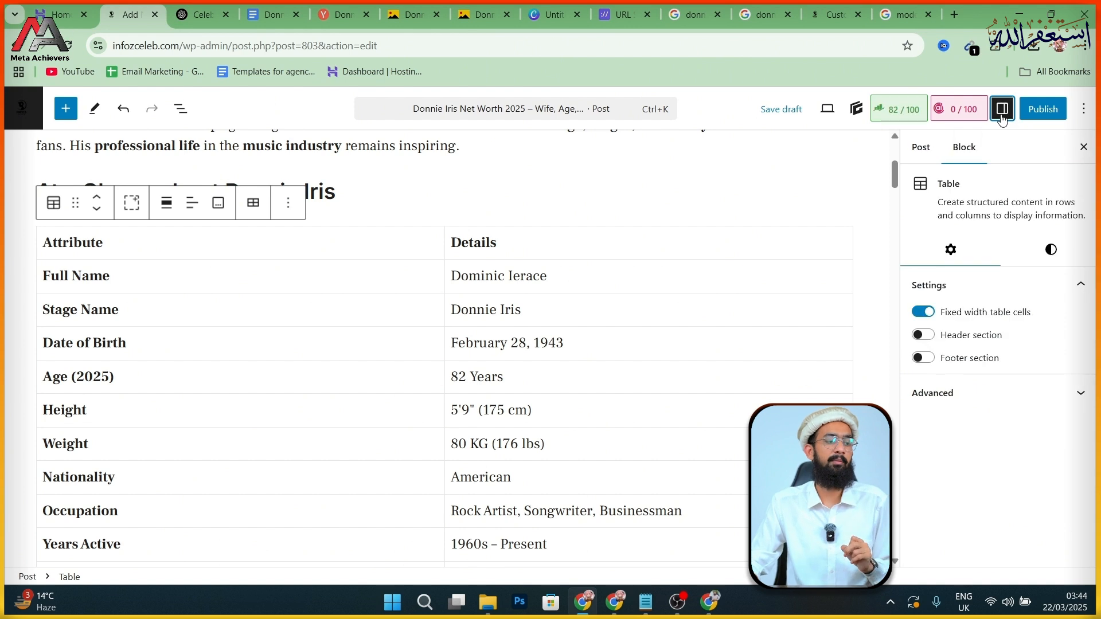
{"action": "left_click", "coordinate": [1053, 253]}
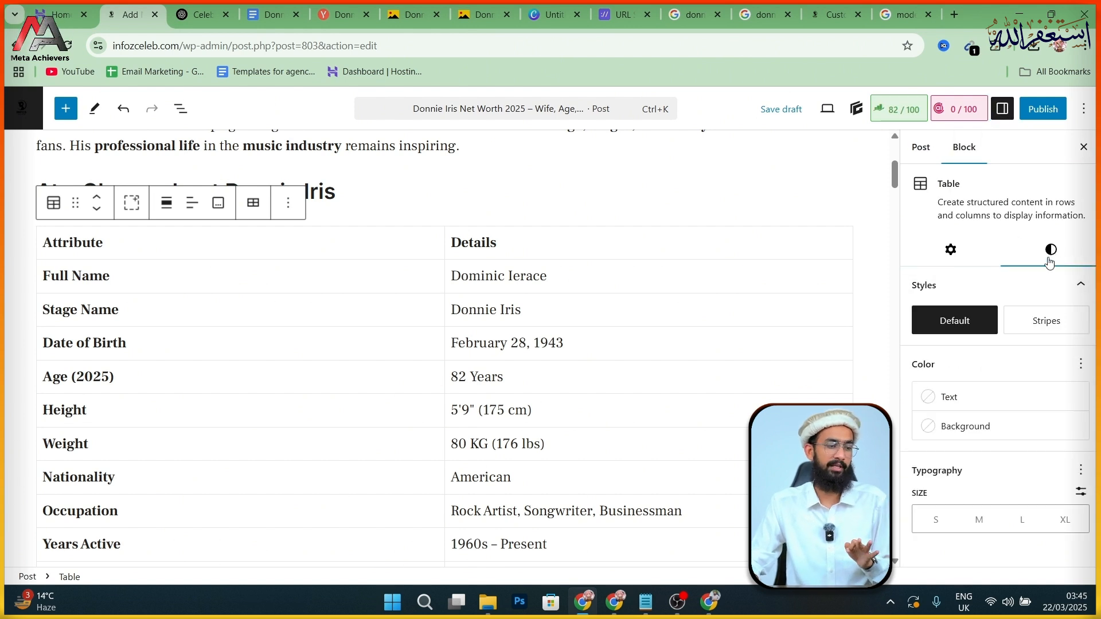
{"action": "left_click", "coordinate": [994, 428]}
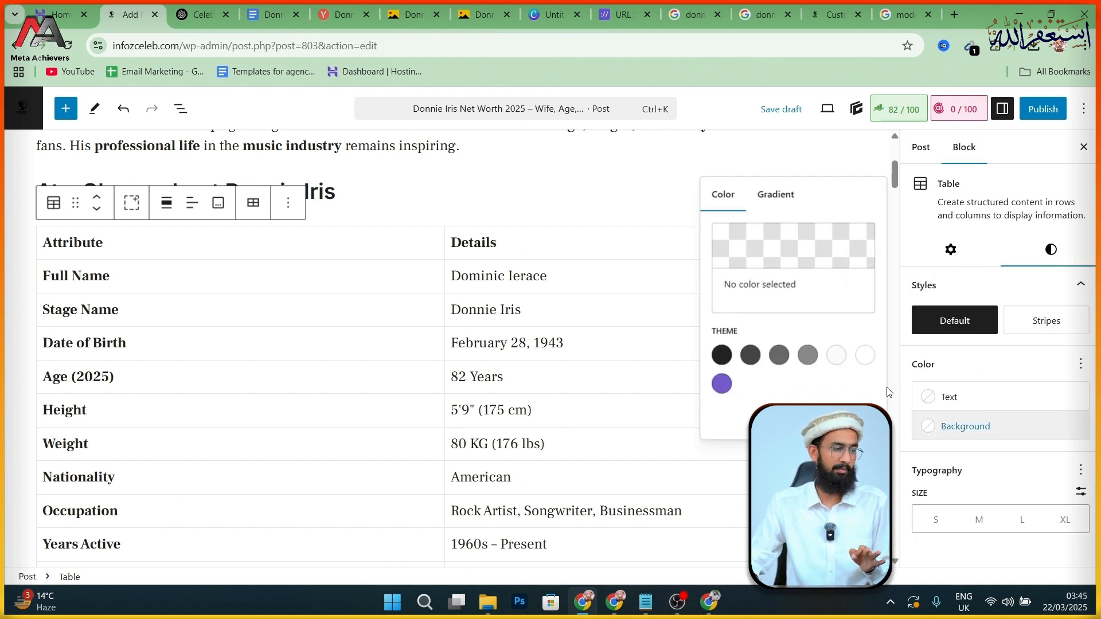
{"action": "left_click", "coordinate": [777, 196]}
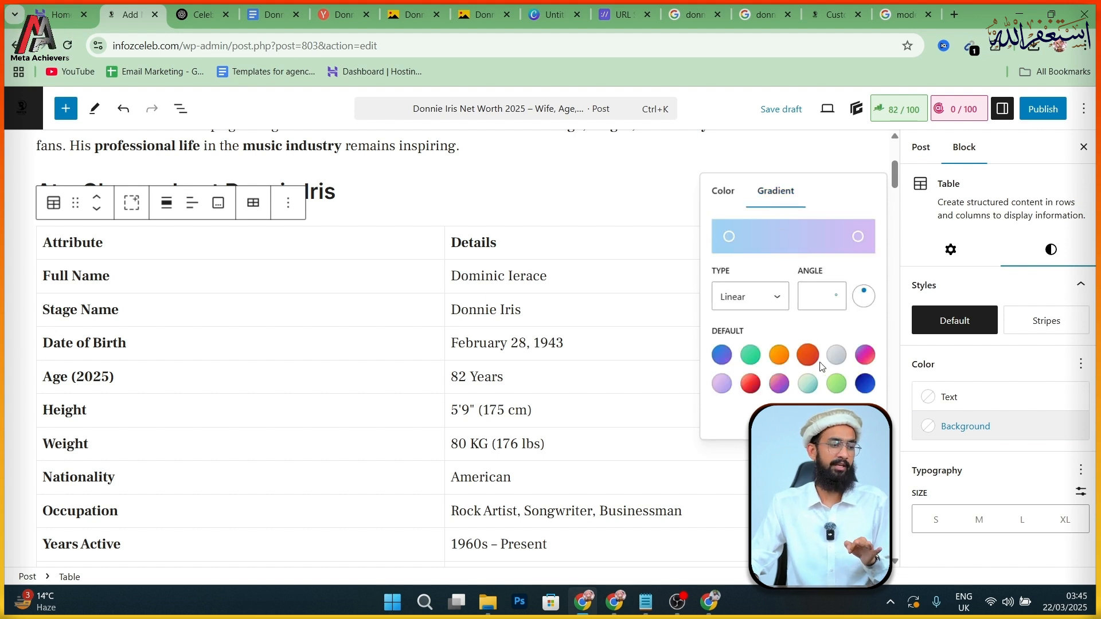
{"action": "left_click", "coordinate": [809, 385]}
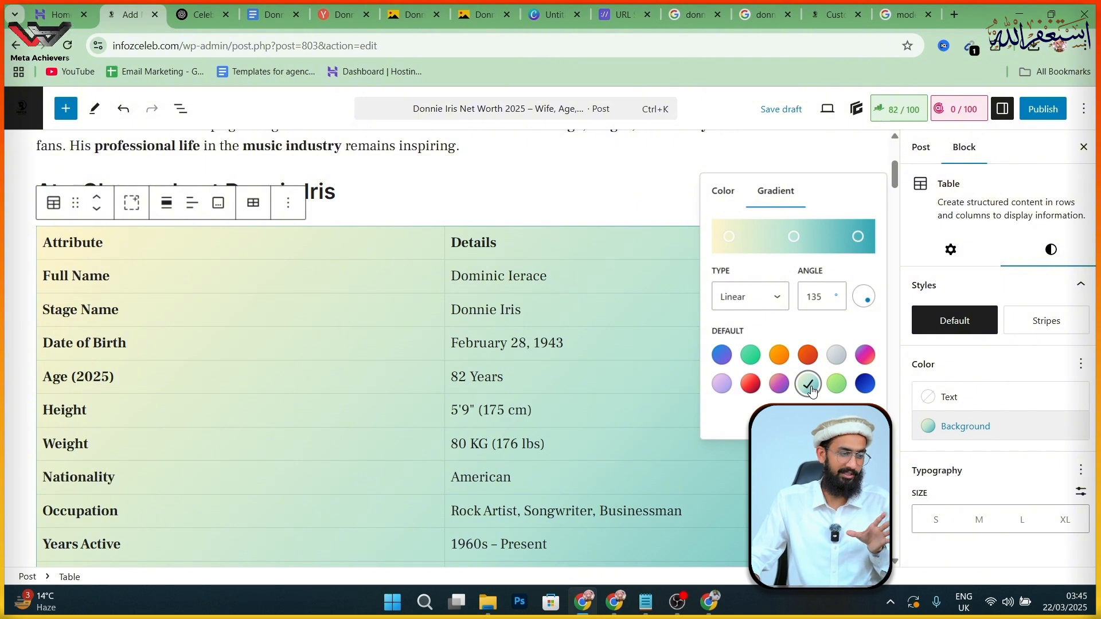
{"action": "mouse_move", "coordinate": [1058, 332]}
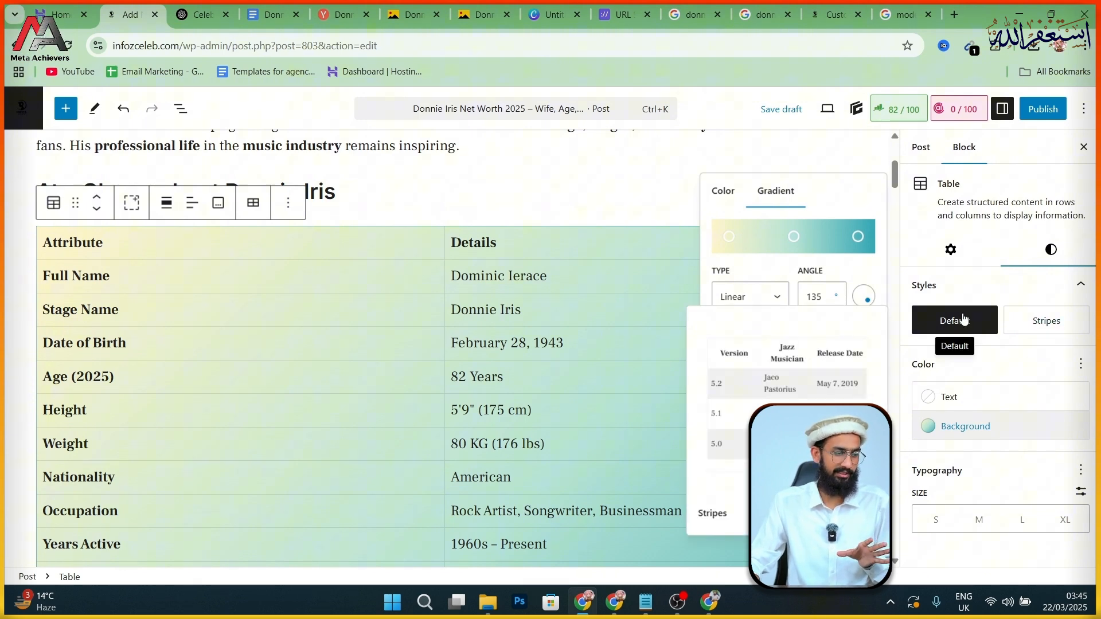
{"action": "left_click", "coordinate": [1037, 323]}
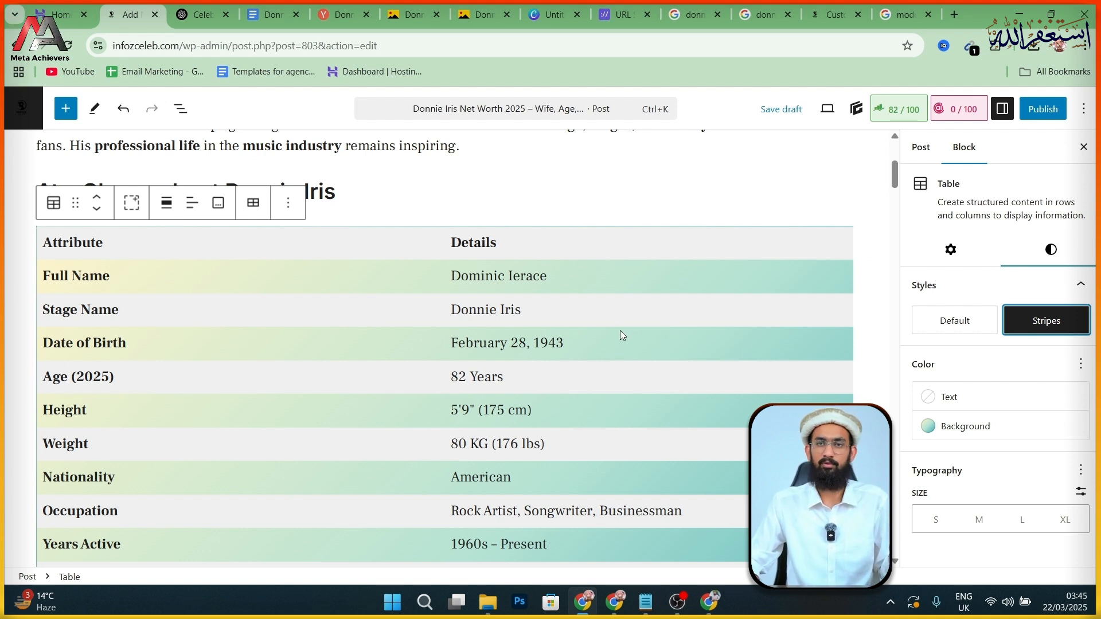
- Apply the preset pink-to-lavender gradient background to the Year / Net Worth table covering 2023 to 2025
{"action": "scroll", "coordinate": [620, 333], "scroll_direction": "down", "scroll_amount": 9}
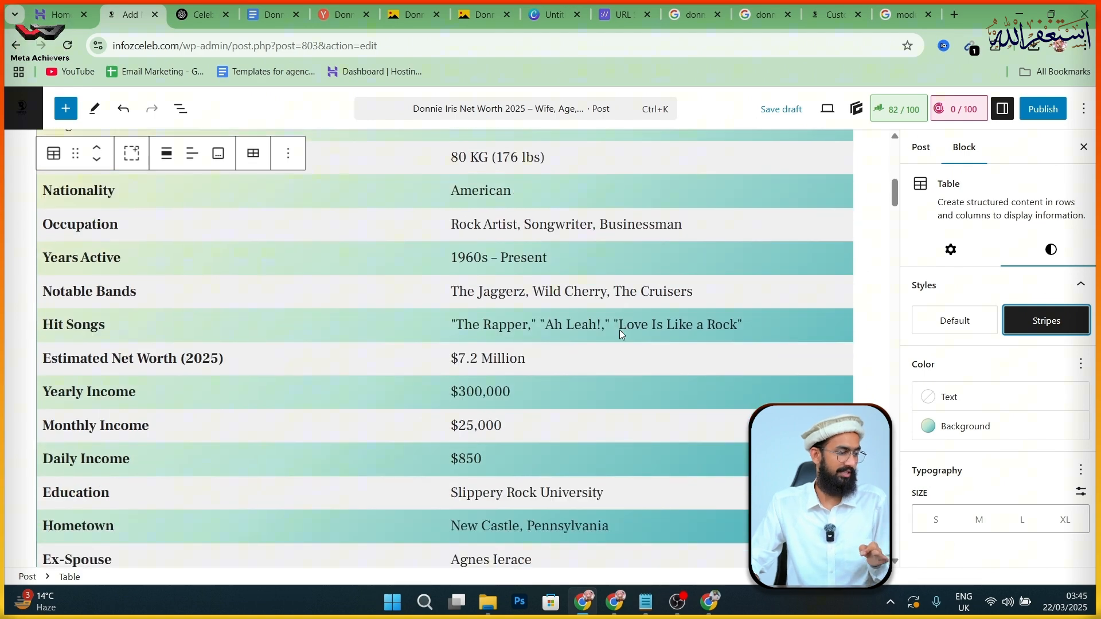
{"action": "scroll", "coordinate": [620, 334], "scroll_direction": "down", "scroll_amount": 7}
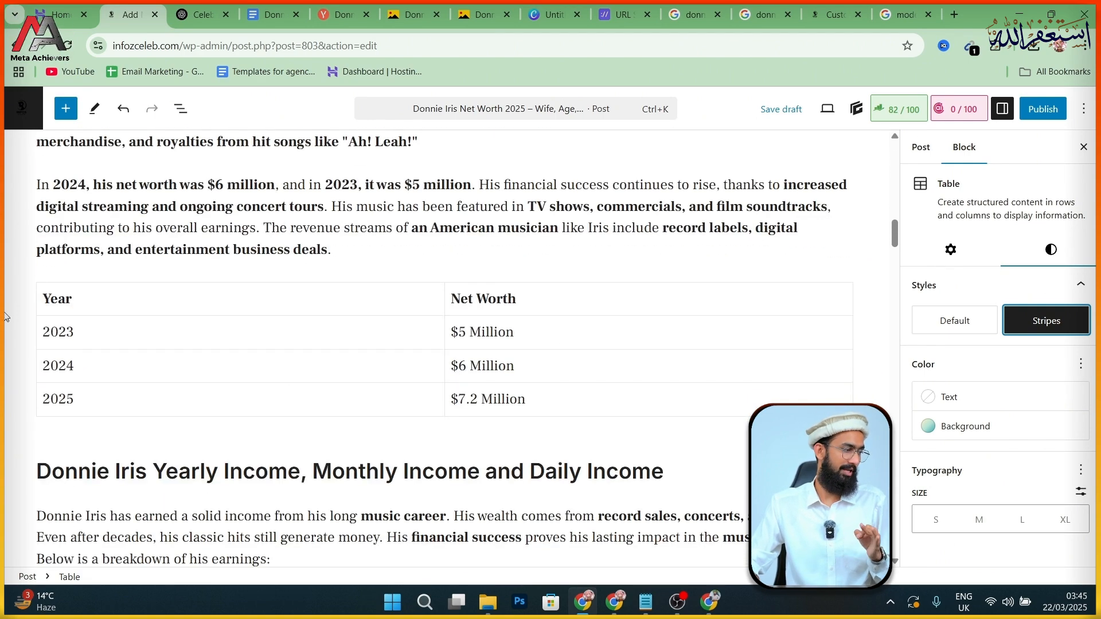
{"action": "left_click", "coordinate": [21, 314]}
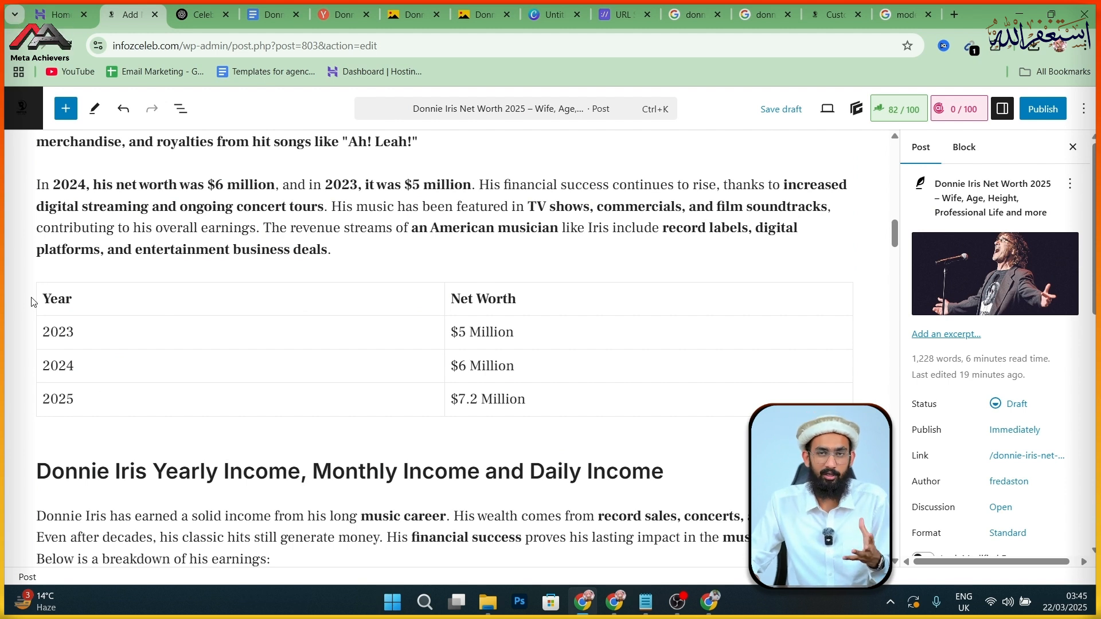
{"action": "left_click", "coordinate": [37, 304]}
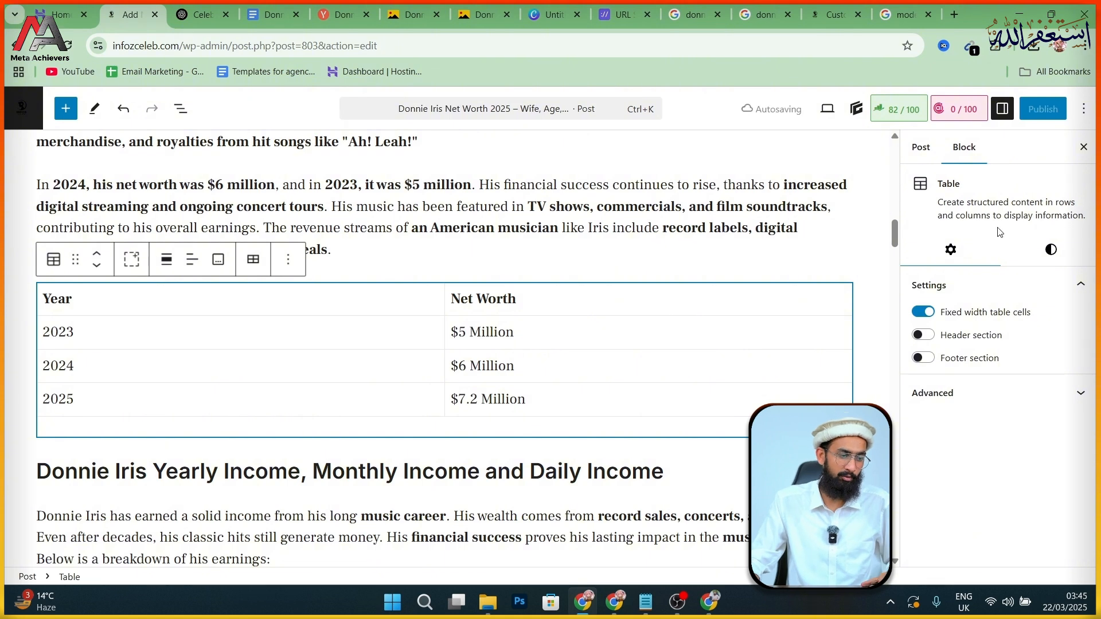
{"action": "left_click", "coordinate": [1051, 251]}
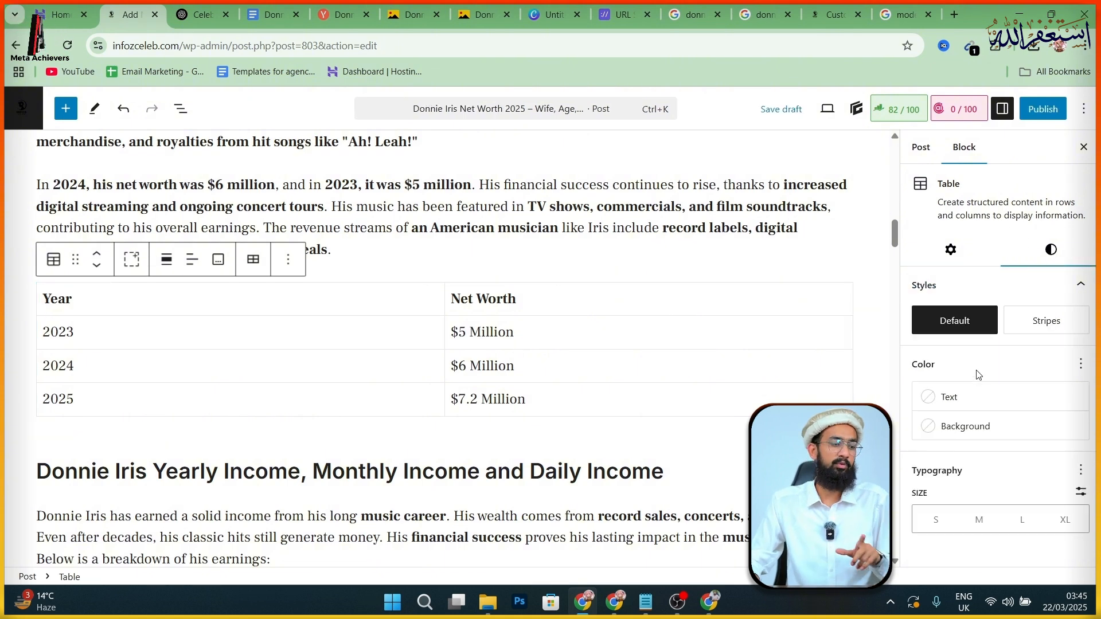
{"action": "left_click", "coordinate": [981, 429]}
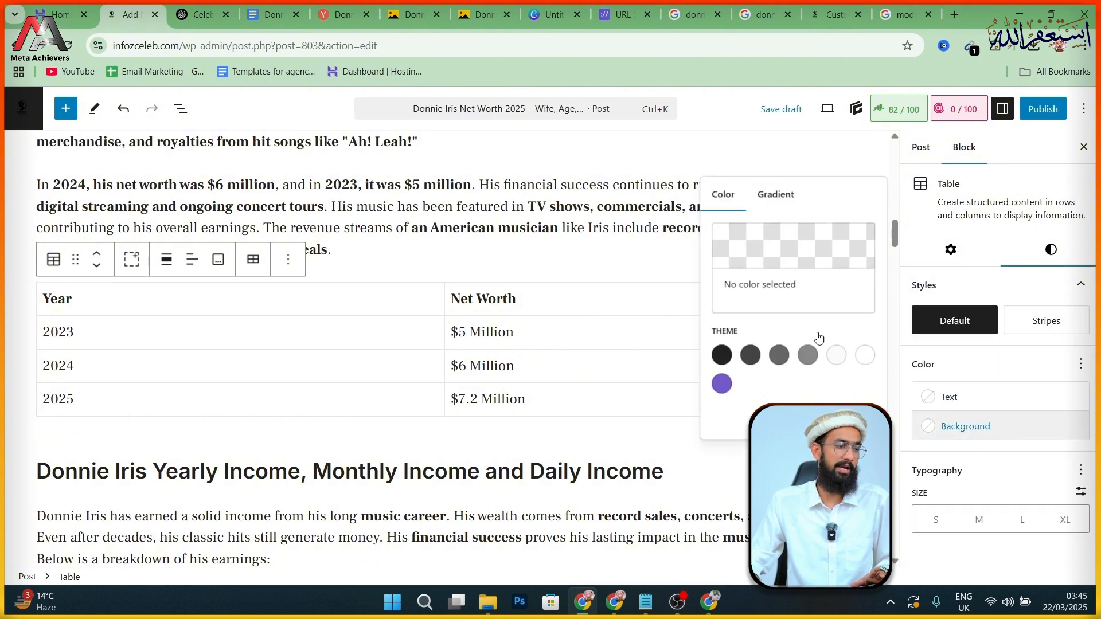
{"action": "left_click", "coordinate": [772, 197]}
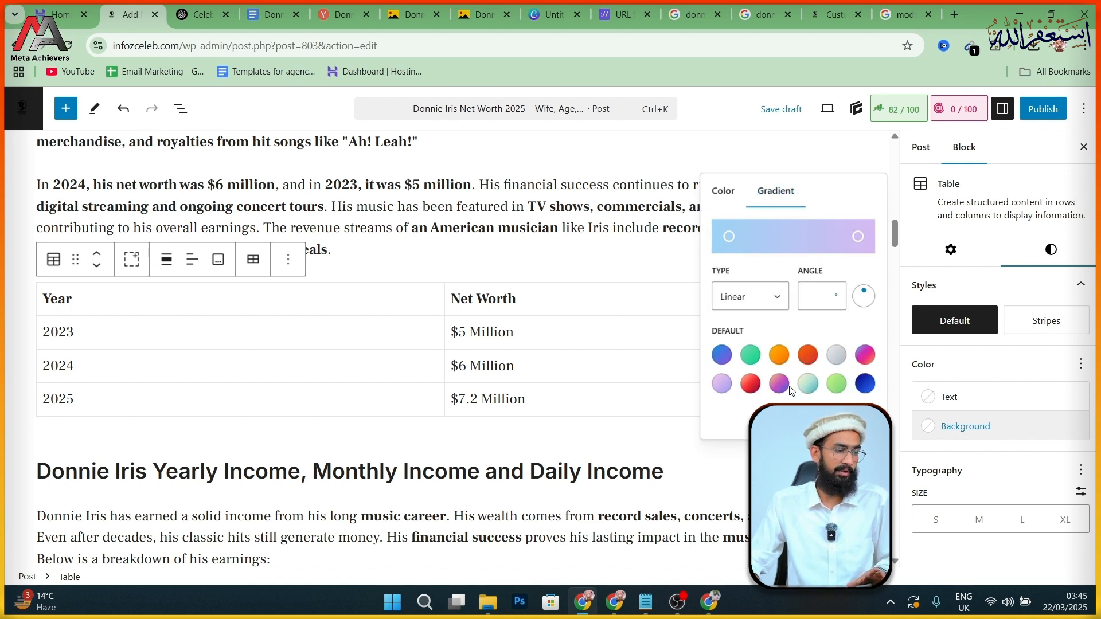
{"action": "left_click", "coordinate": [721, 385]}
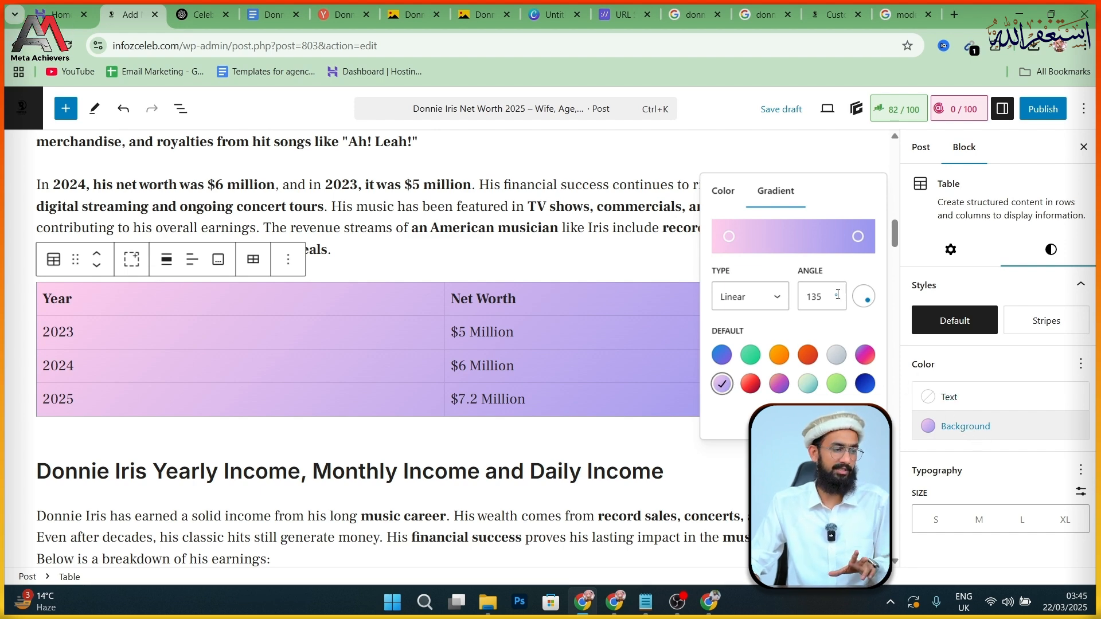
- Shift the pink stop of the yearly net worth table's gradient toward the purple end and apply the Stripes style
{"action": "left_click_drag", "start_coordinate": [858, 236], "coordinate": [808, 245]}
{"action": "key", "text": "ctrl+z"}
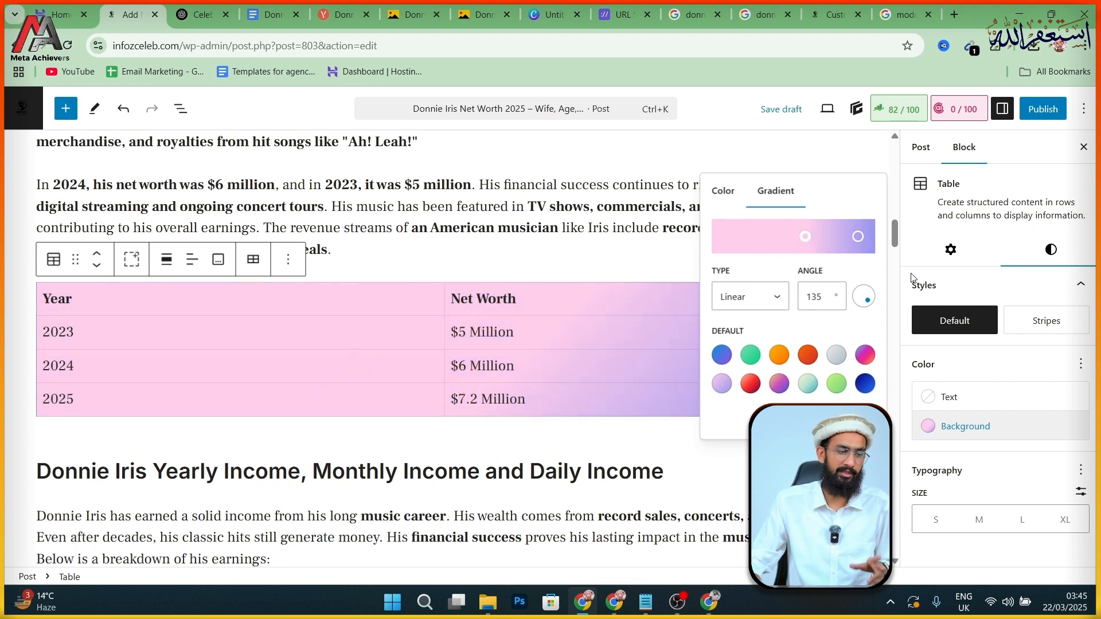
{"action": "left_click", "coordinate": [1034, 323]}
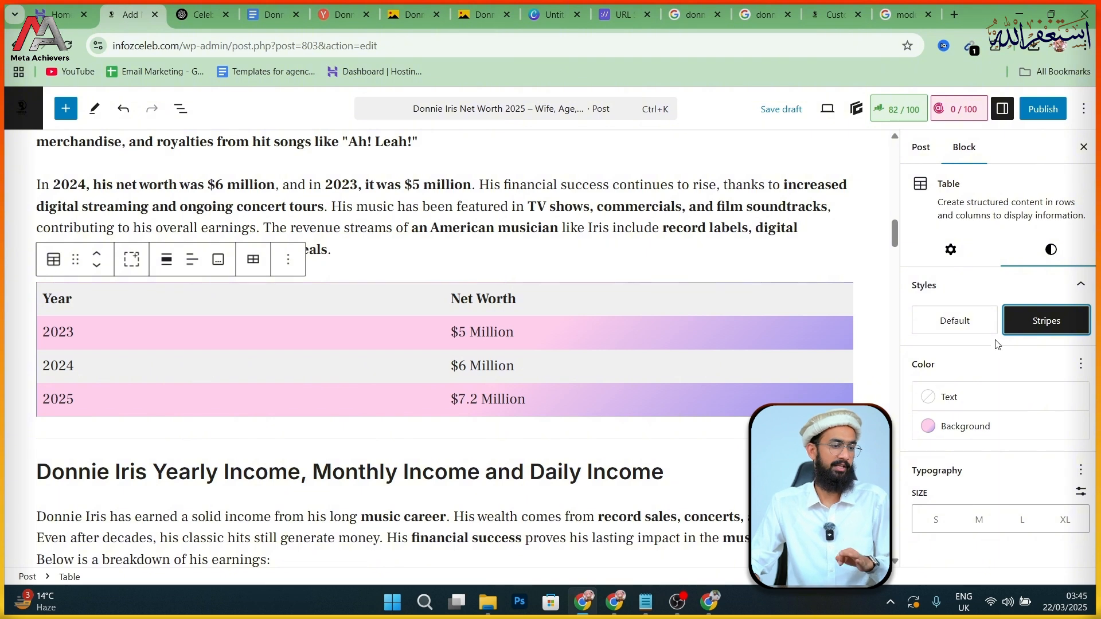
{"action": "left_click", "coordinate": [873, 436]}
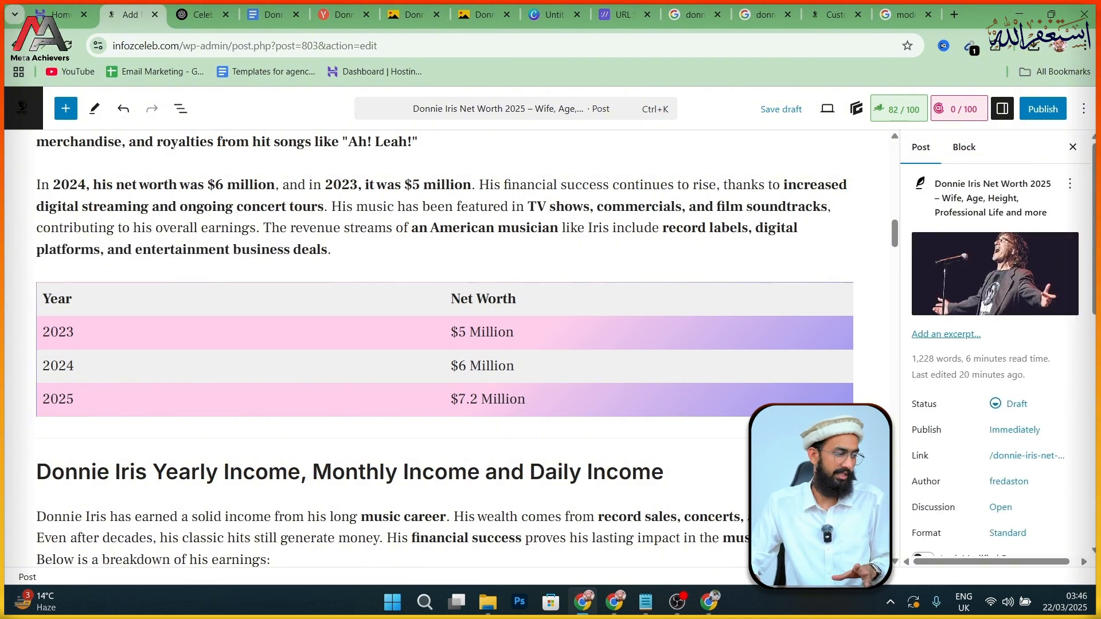
- Give the Income Type / Estimated Earnings table the light-green preset gradient background and the Stripes style
{"action": "scroll", "coordinate": [226, 310], "scroll_direction": "down", "scroll_amount": 8}
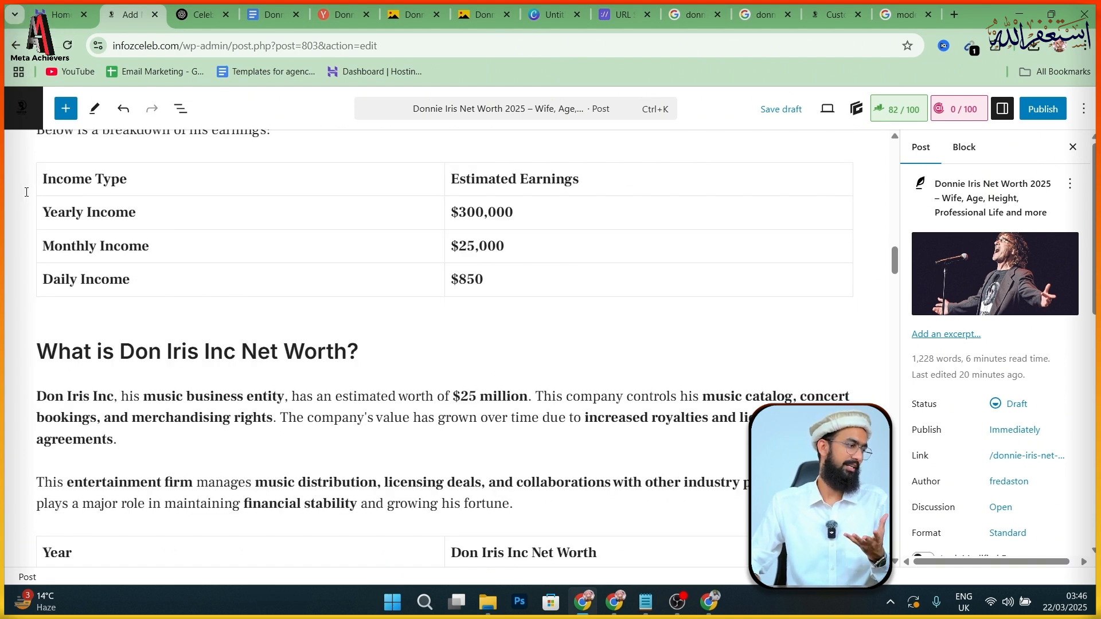
{"action": "left_click", "coordinate": [43, 204]}
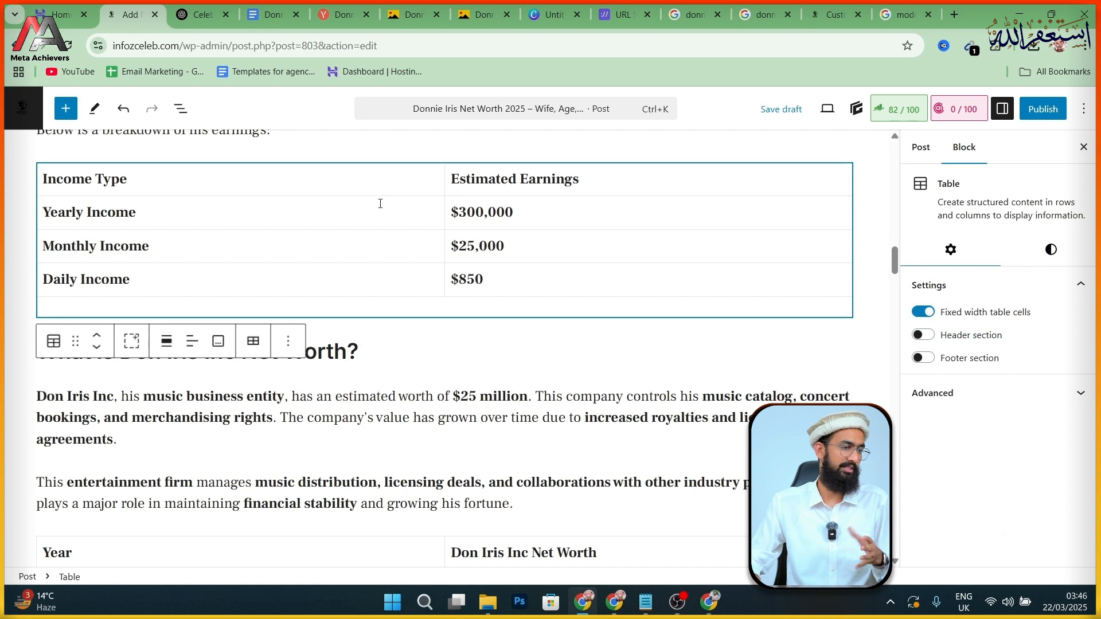
{"action": "left_click", "coordinate": [1030, 250]}
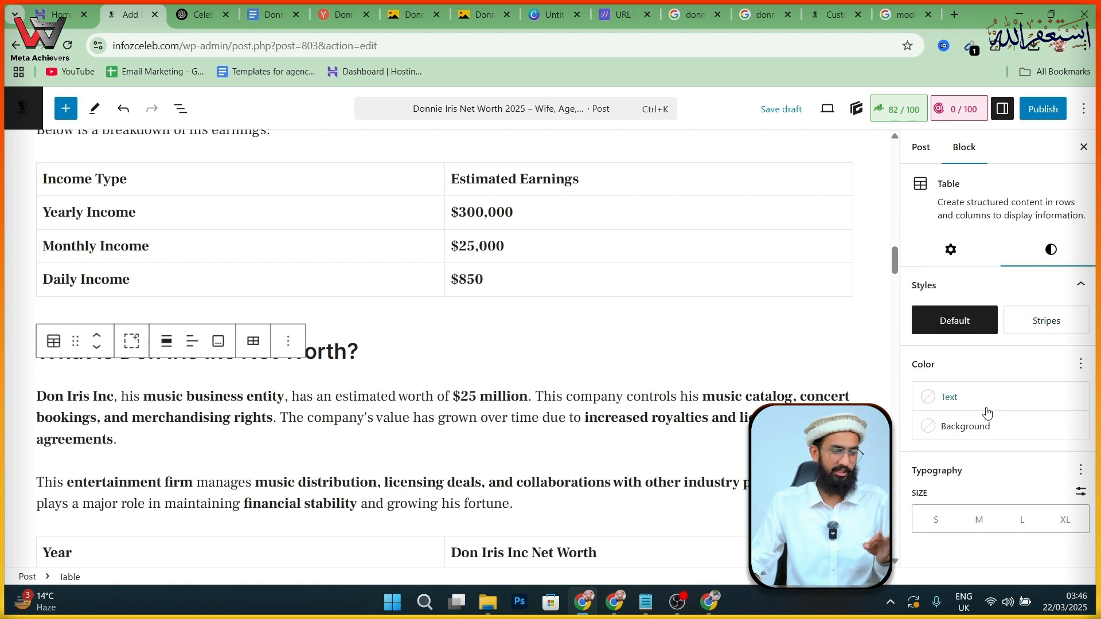
{"action": "left_click", "coordinate": [994, 428]}
{"action": "left_click", "coordinate": [788, 198]}
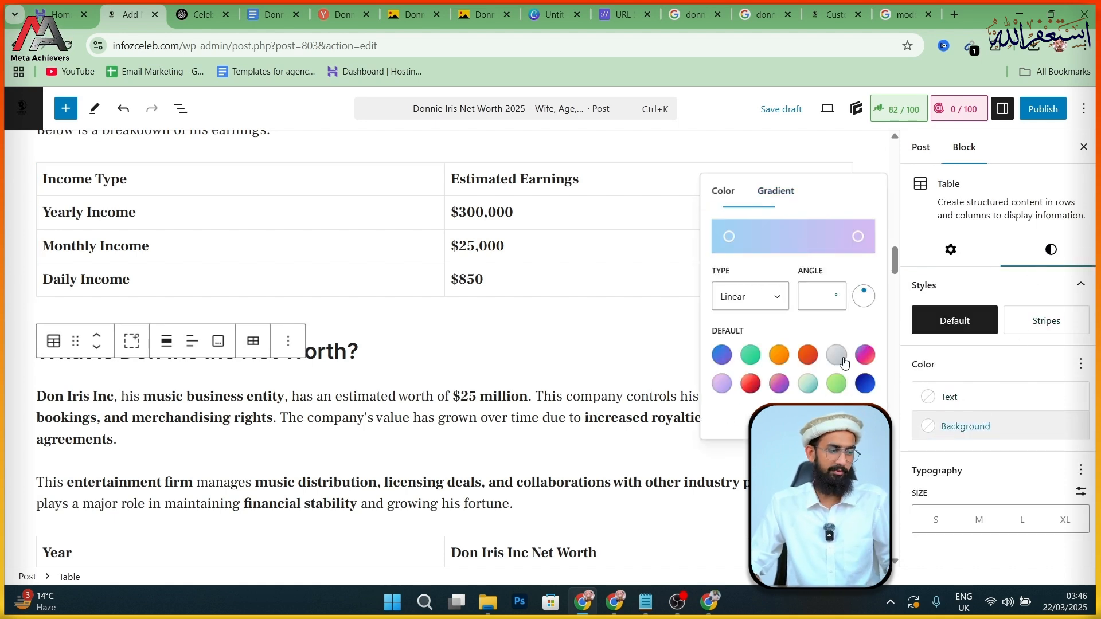
{"action": "left_click", "coordinate": [837, 384]}
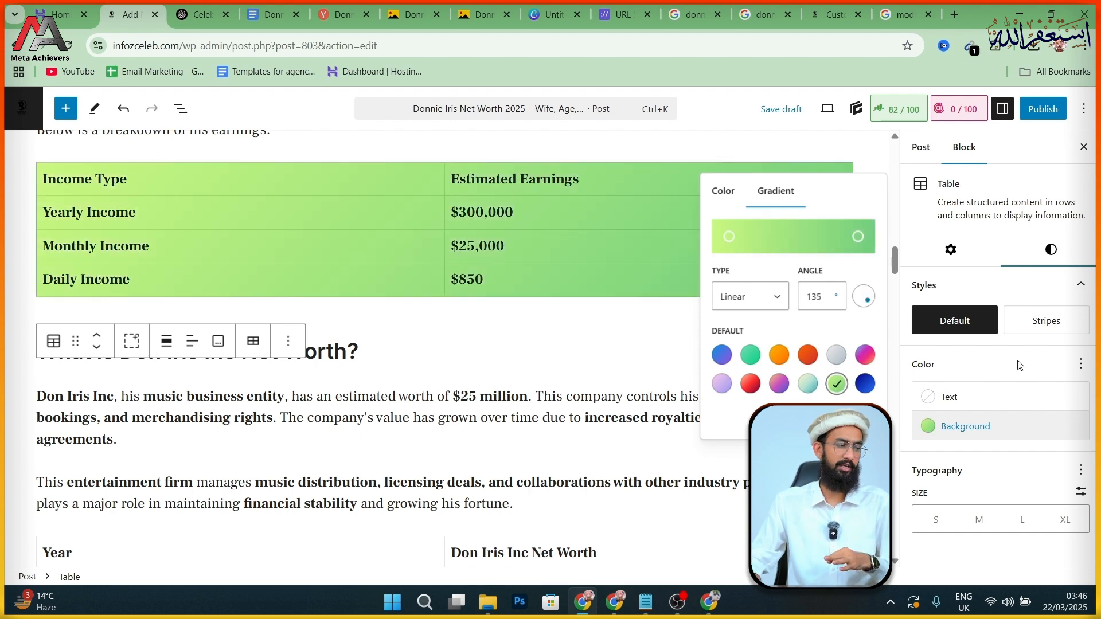
{"action": "left_click", "coordinate": [1042, 328]}
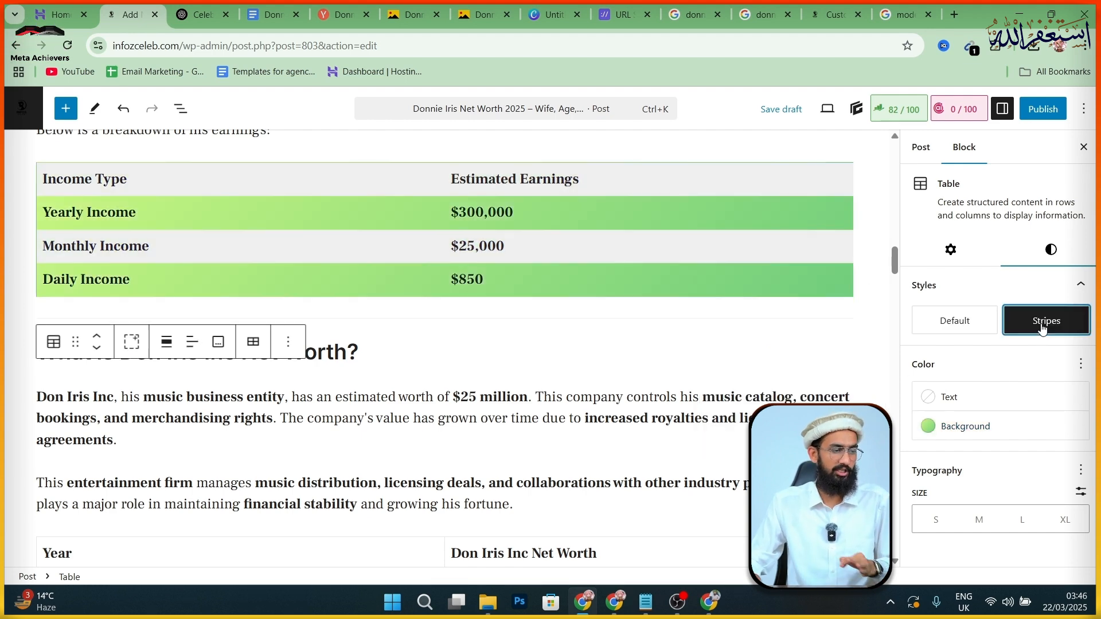
{"action": "left_click", "coordinate": [887, 367]}
- Include Heading 1 (h1), Heading 2 (h2) and Heading 3 (h3) in the post's Table of Contents settings
{"action": "scroll", "coordinate": [297, 335], "scroll_direction": "down", "scroll_amount": 1}
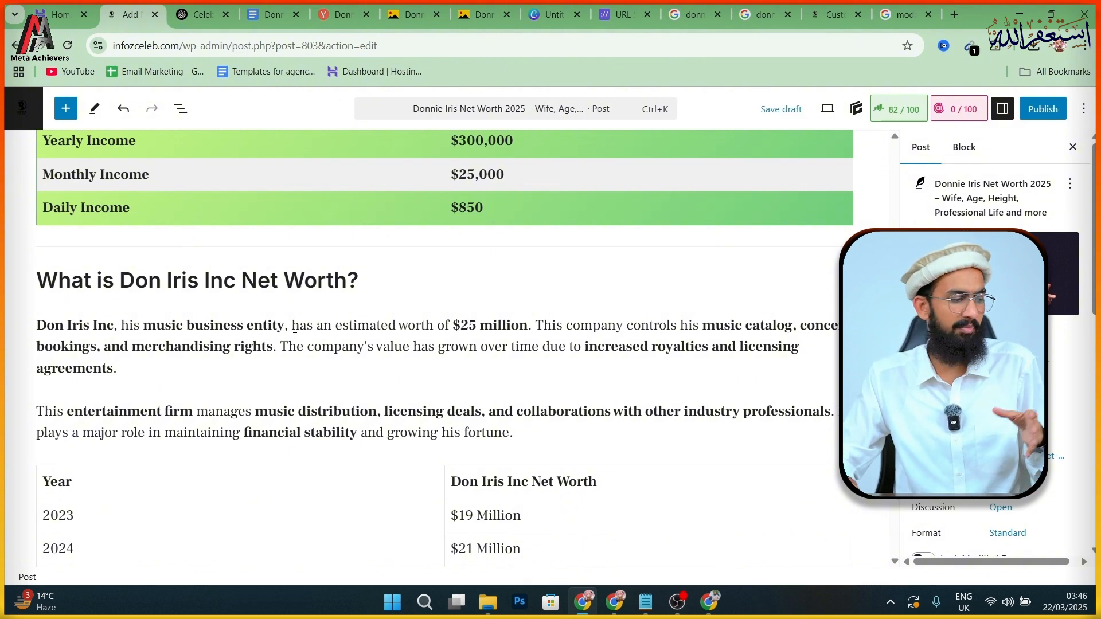
{"action": "scroll", "coordinate": [294, 328], "scroll_direction": "down", "scroll_amount": 20}
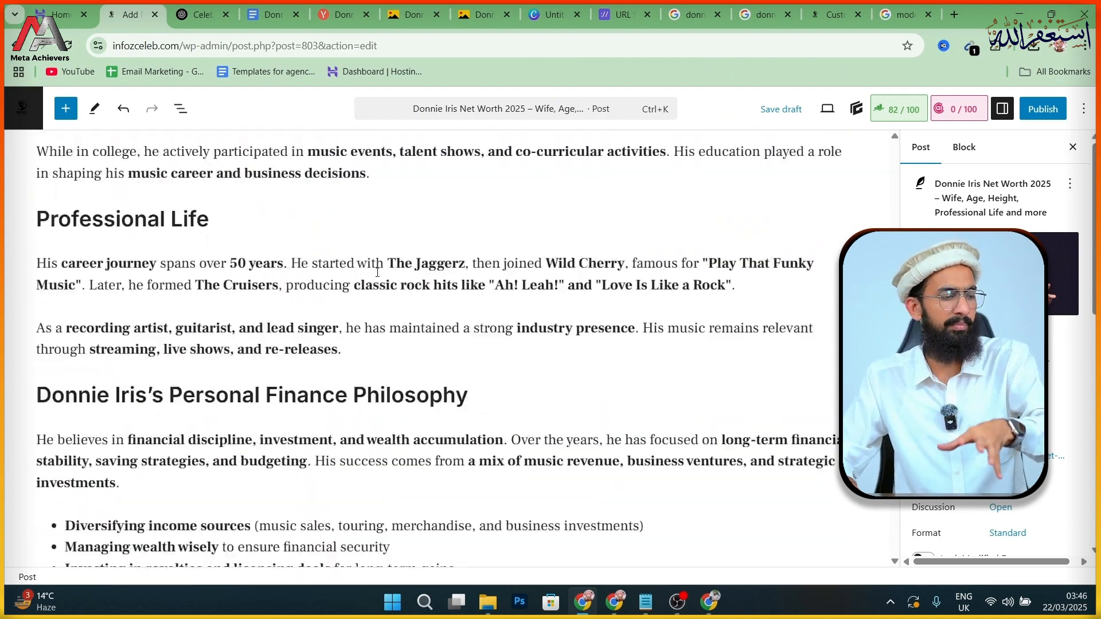
{"action": "scroll", "coordinate": [377, 272], "scroll_direction": "down", "scroll_amount": 13}
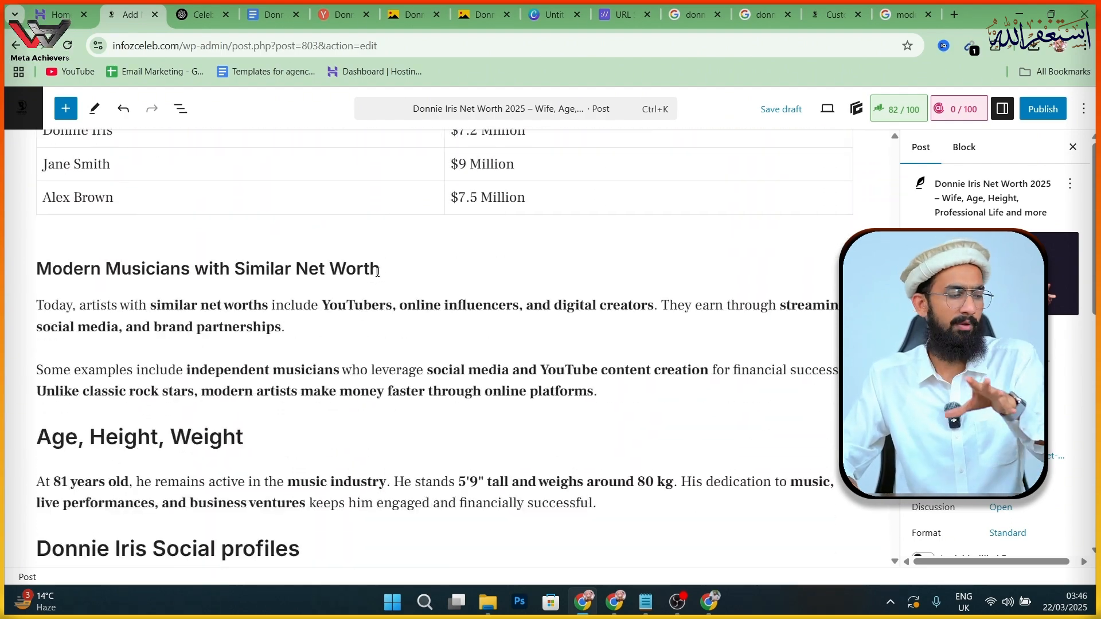
{"action": "scroll", "coordinate": [377, 273], "scroll_direction": "down", "scroll_amount": 20}
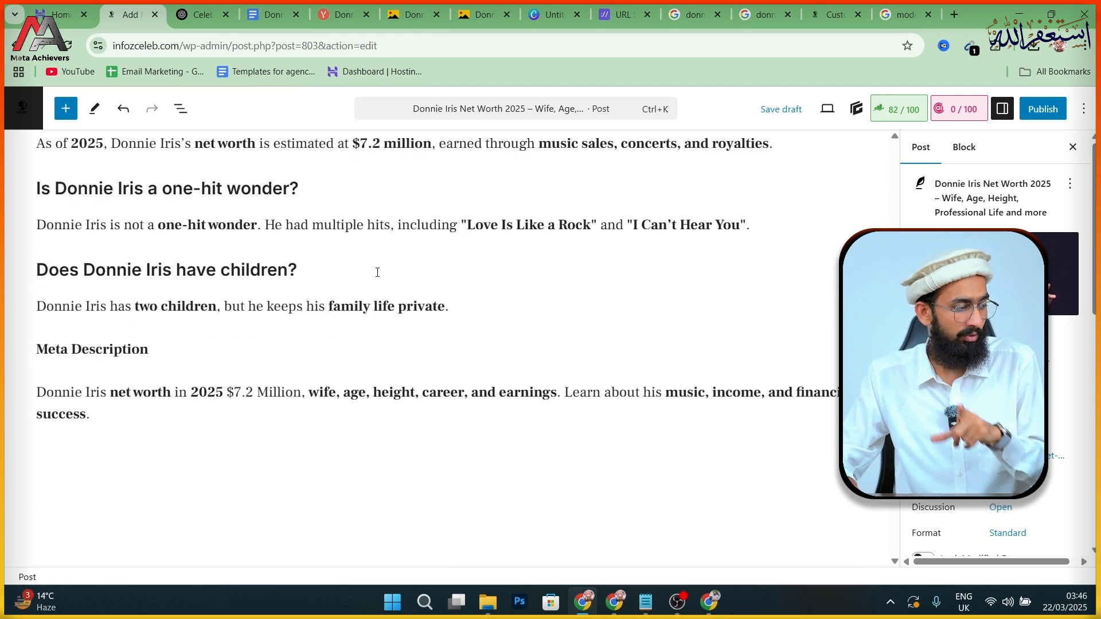
{"action": "scroll", "coordinate": [377, 272], "scroll_direction": "down", "scroll_amount": 5}
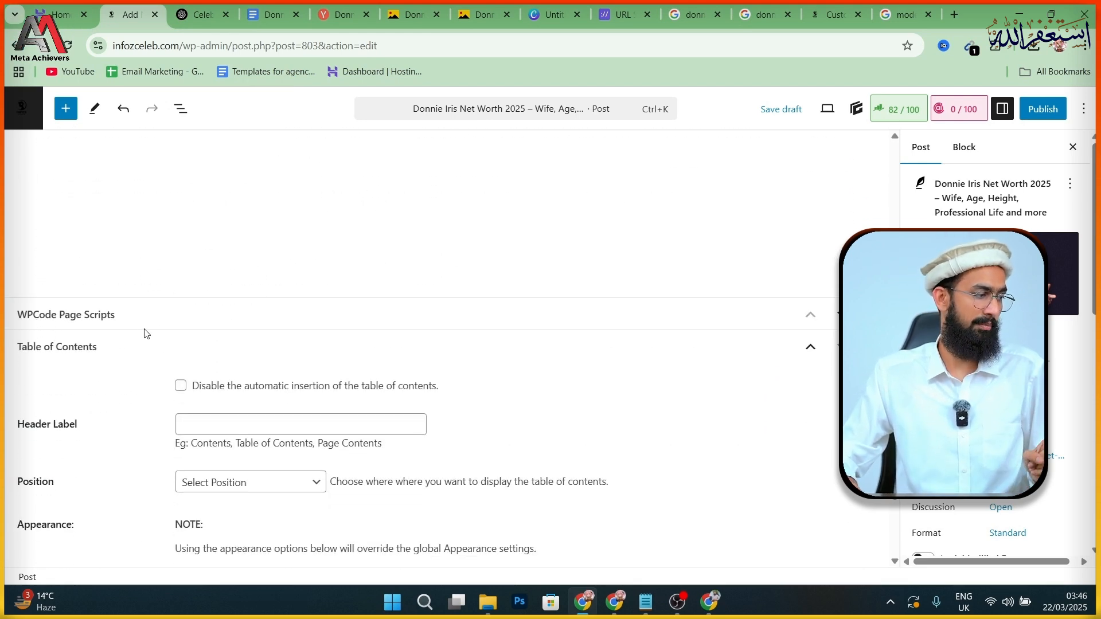
{"action": "scroll", "coordinate": [111, 376], "scroll_direction": "down", "scroll_amount": 5}
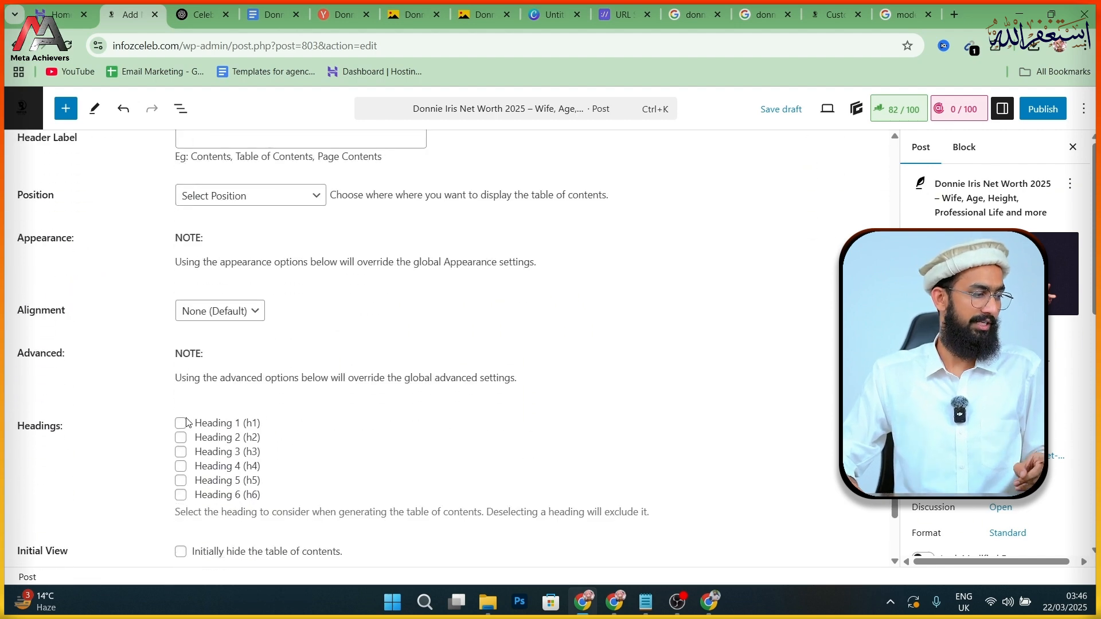
{"action": "left_click", "coordinate": [183, 439]}
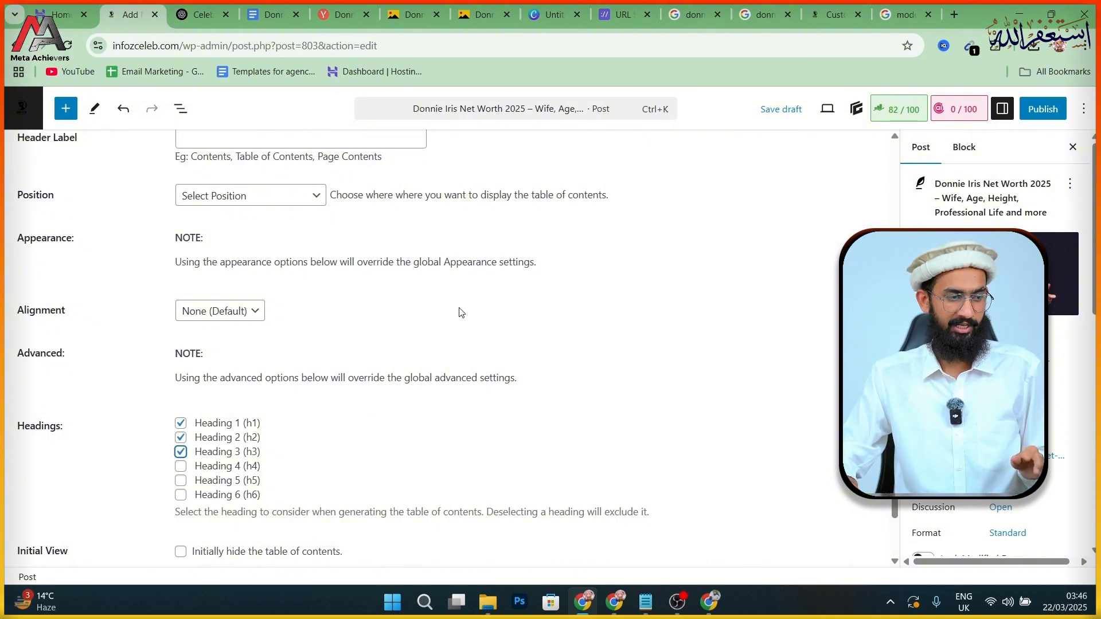
{"action": "scroll", "coordinate": [462, 312], "scroll_direction": "up", "scroll_amount": 20}
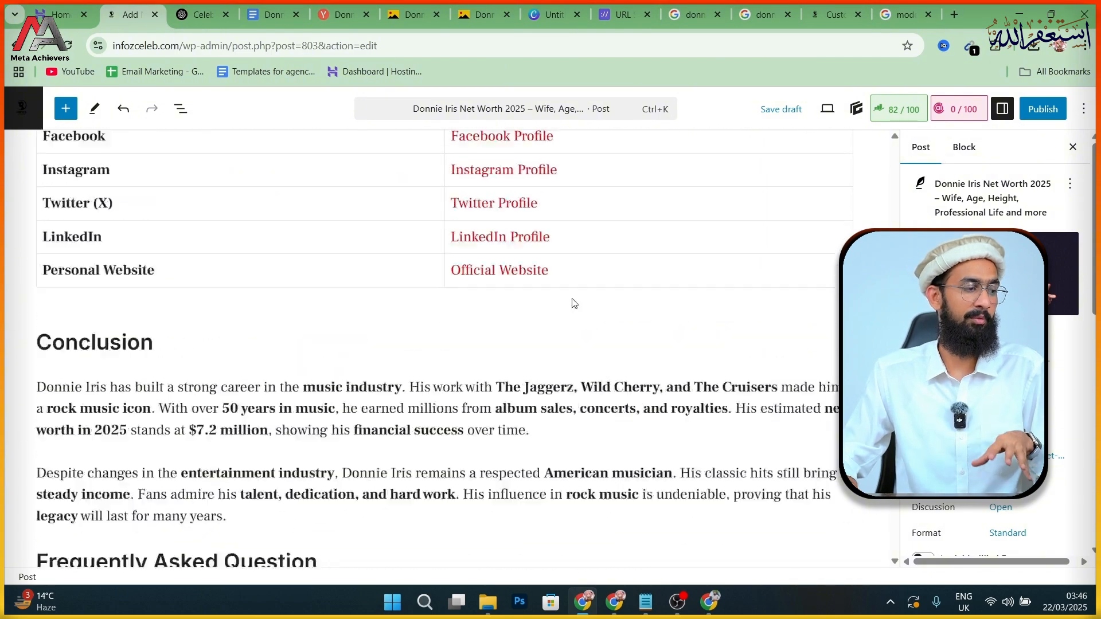
- Save the Donnie Iris post as a draft and open its preview
{"action": "scroll", "coordinate": [573, 303], "scroll_direction": "up", "scroll_amount": 15}
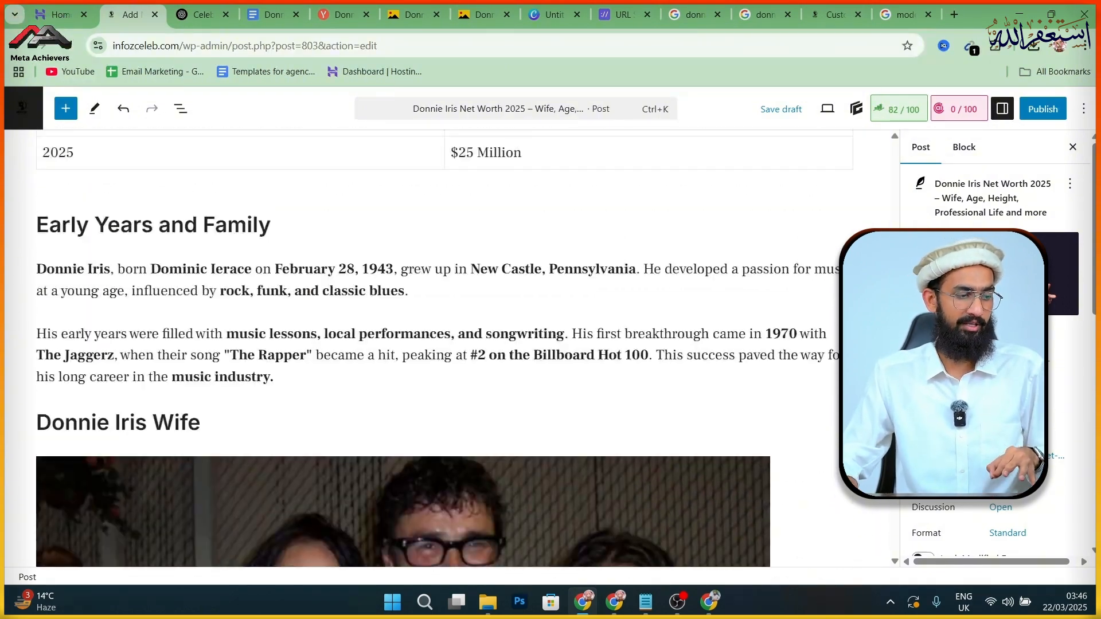
{"action": "scroll", "coordinate": [664, 320], "scroll_direction": "down", "scroll_amount": 8}
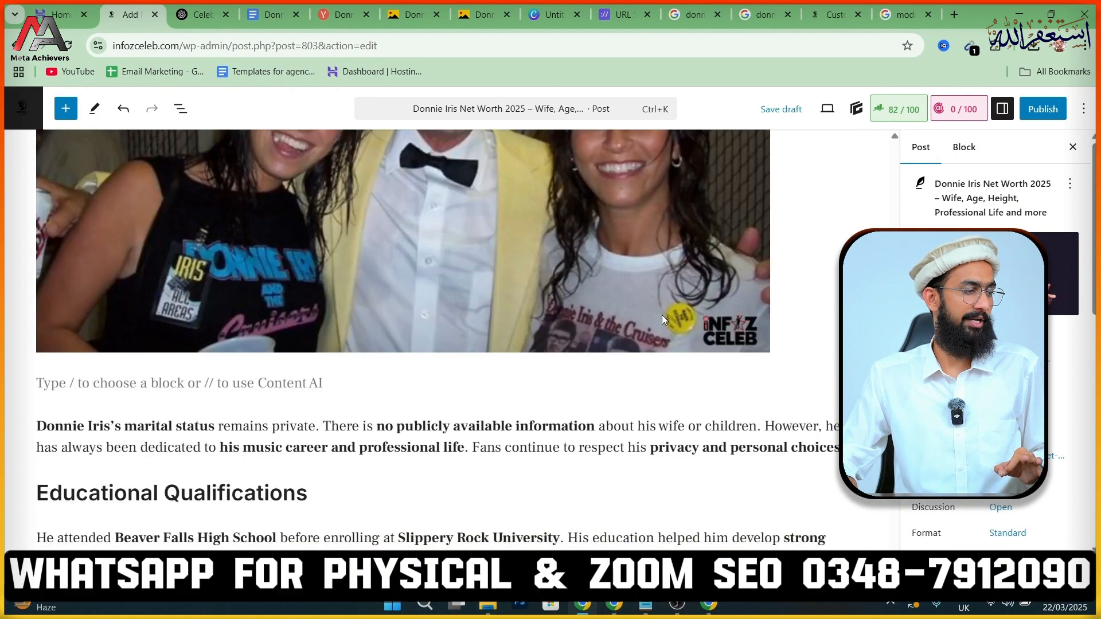
{"action": "scroll", "coordinate": [662, 315], "scroll_direction": "up", "scroll_amount": 4}
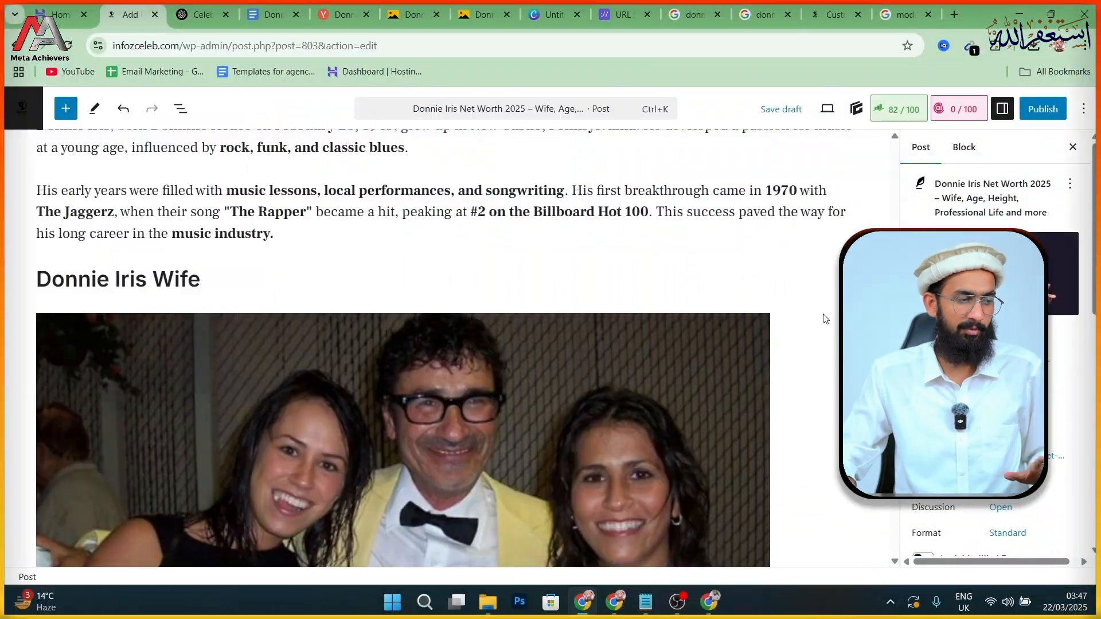
{"action": "scroll", "coordinate": [823, 315], "scroll_direction": "up", "scroll_amount": 1}
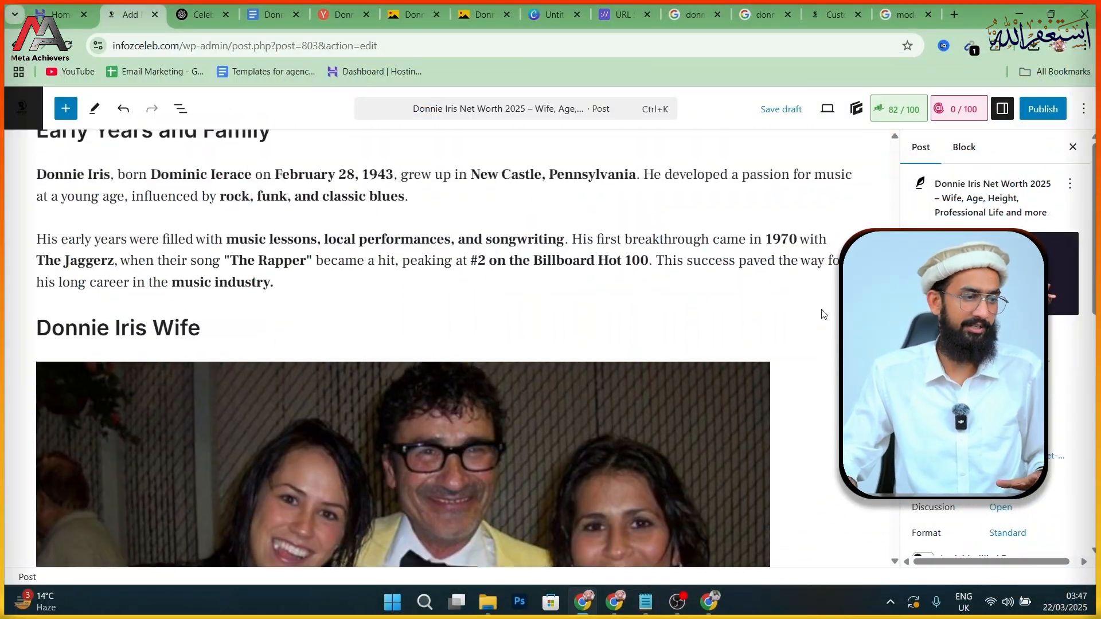
{"action": "scroll", "coordinate": [824, 315], "scroll_direction": "up", "scroll_amount": 15}
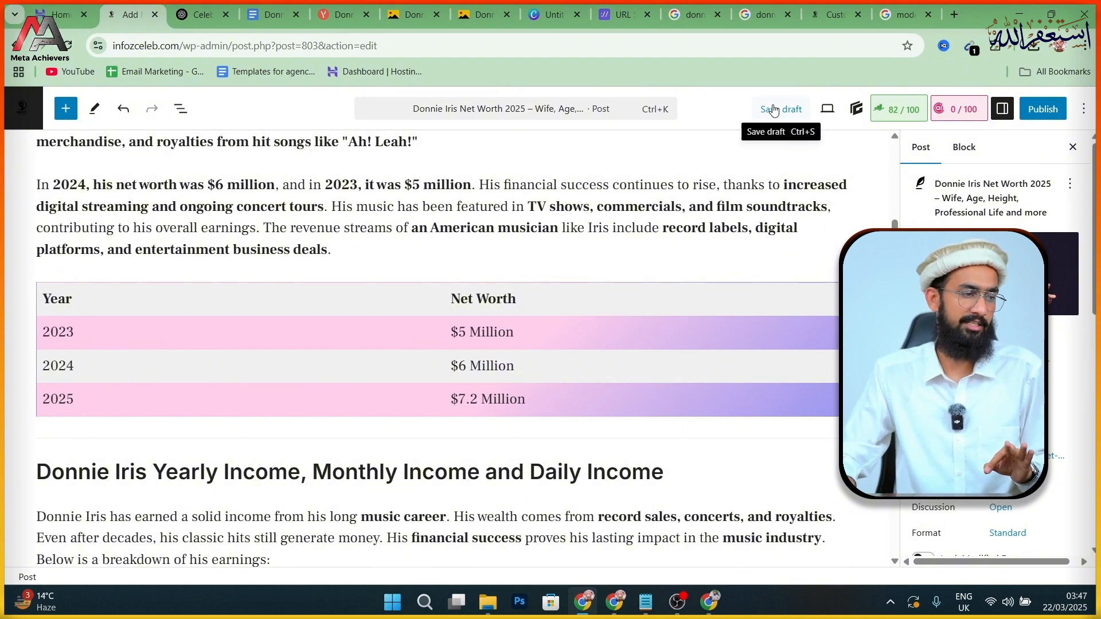
{"action": "left_click", "coordinate": [773, 110]}
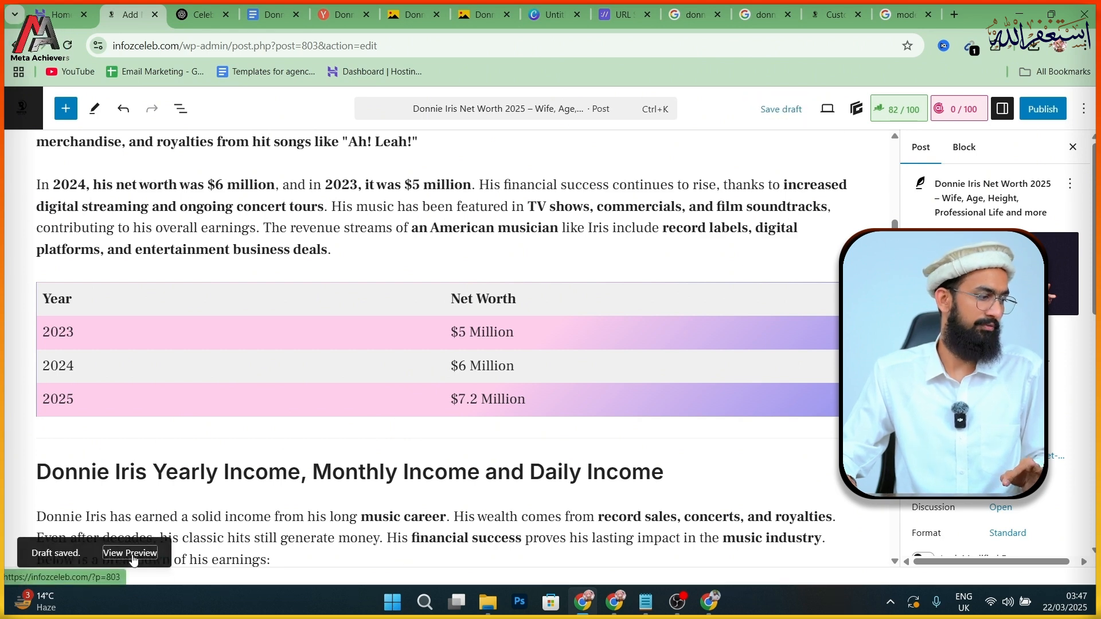
{"action": "left_click", "coordinate": [133, 557]}
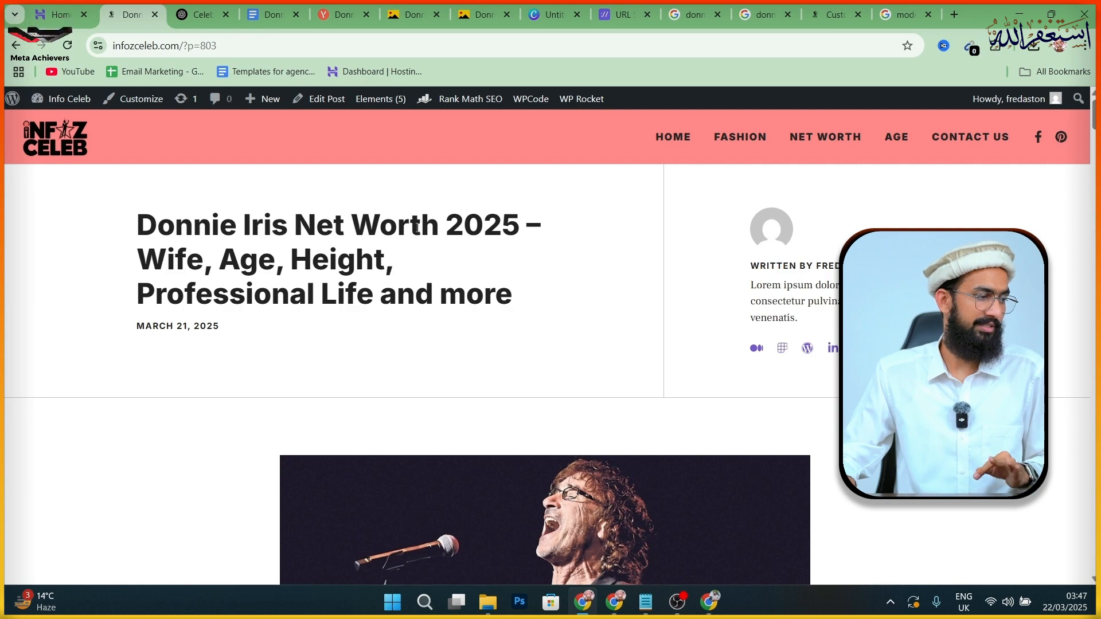
- Examine the previewed article's layout, including the table of contents, styled tables, images, social profile links and conclusion
{"action": "scroll", "coordinate": [642, 290], "scroll_direction": "down", "scroll_amount": 10}
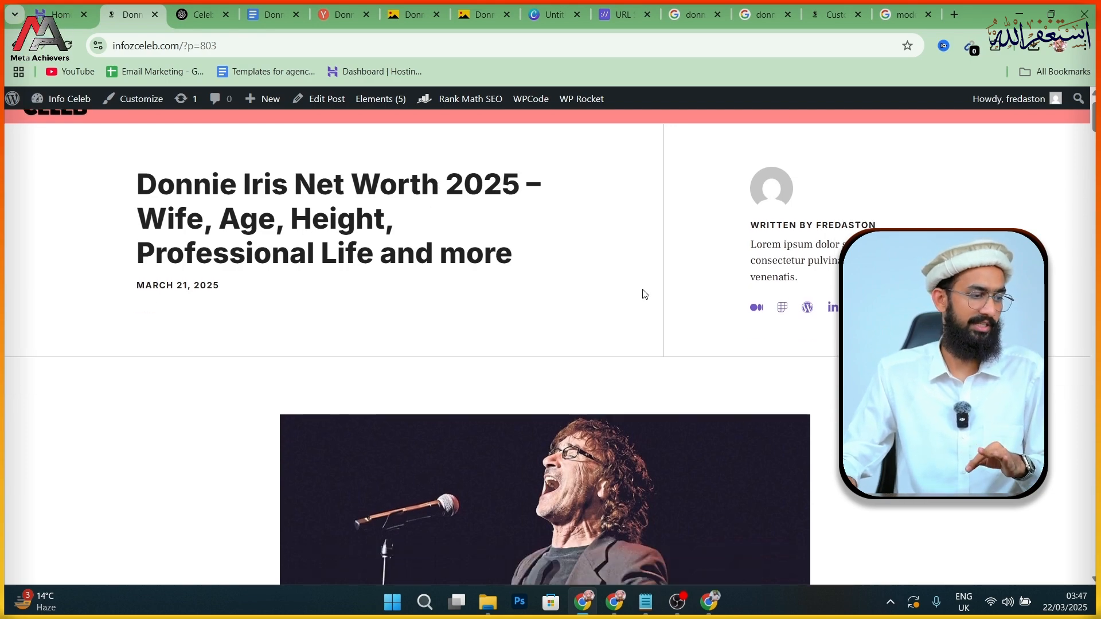
{"action": "scroll", "coordinate": [644, 293], "scroll_direction": "down", "scroll_amount": 20}
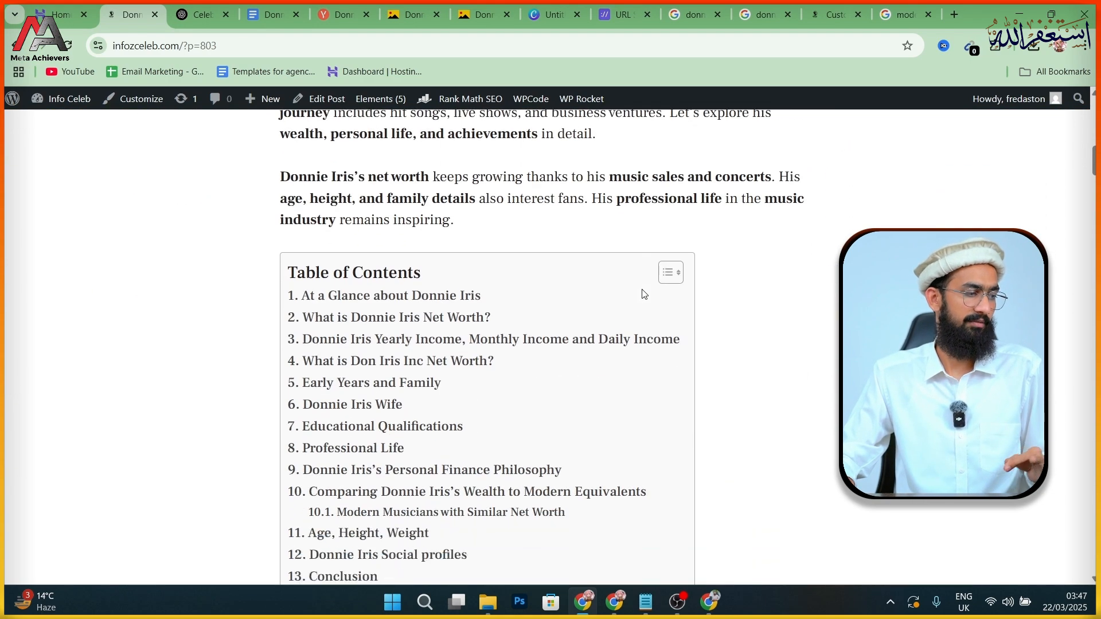
{"action": "scroll", "coordinate": [644, 294], "scroll_direction": "down", "scroll_amount": 20}
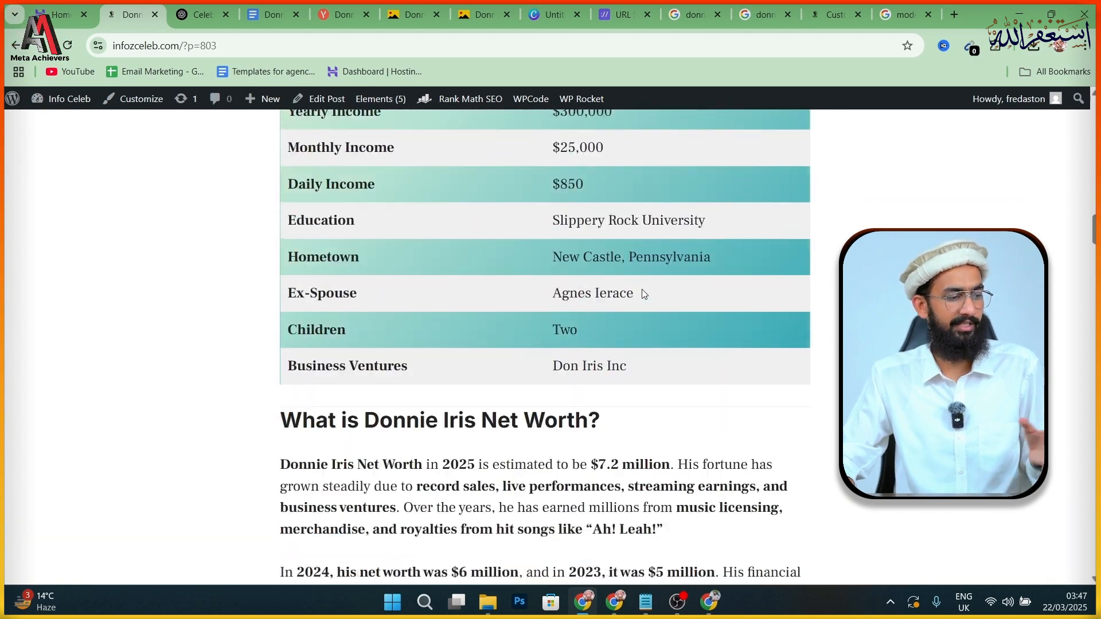
{"action": "scroll", "coordinate": [644, 293], "scroll_direction": "down", "scroll_amount": 20}
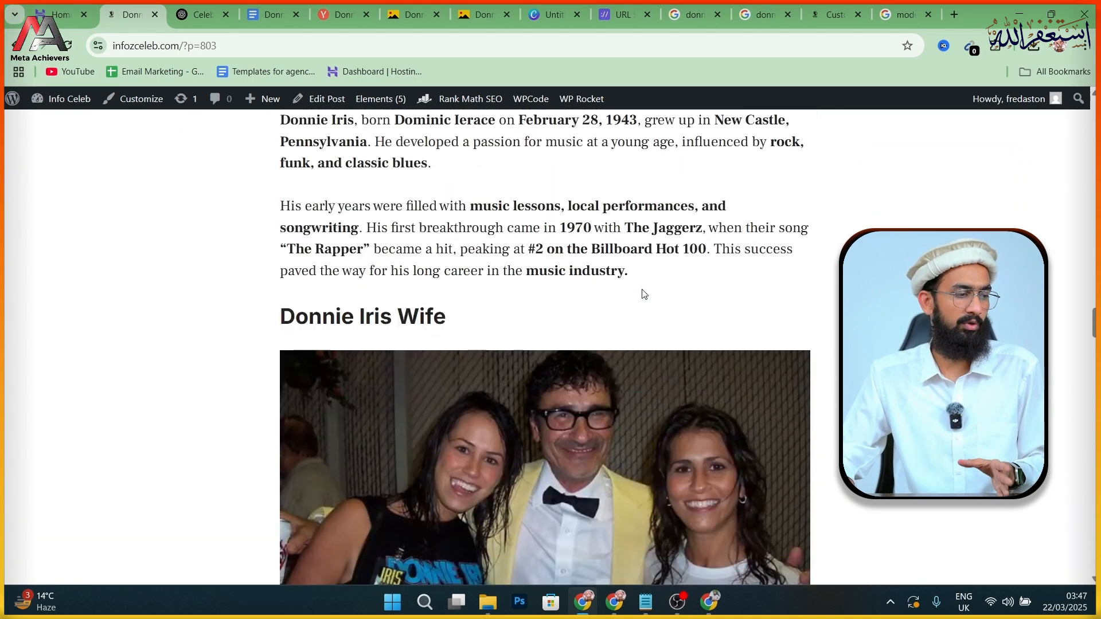
{"action": "scroll", "coordinate": [644, 294], "scroll_direction": "down", "scroll_amount": 8}
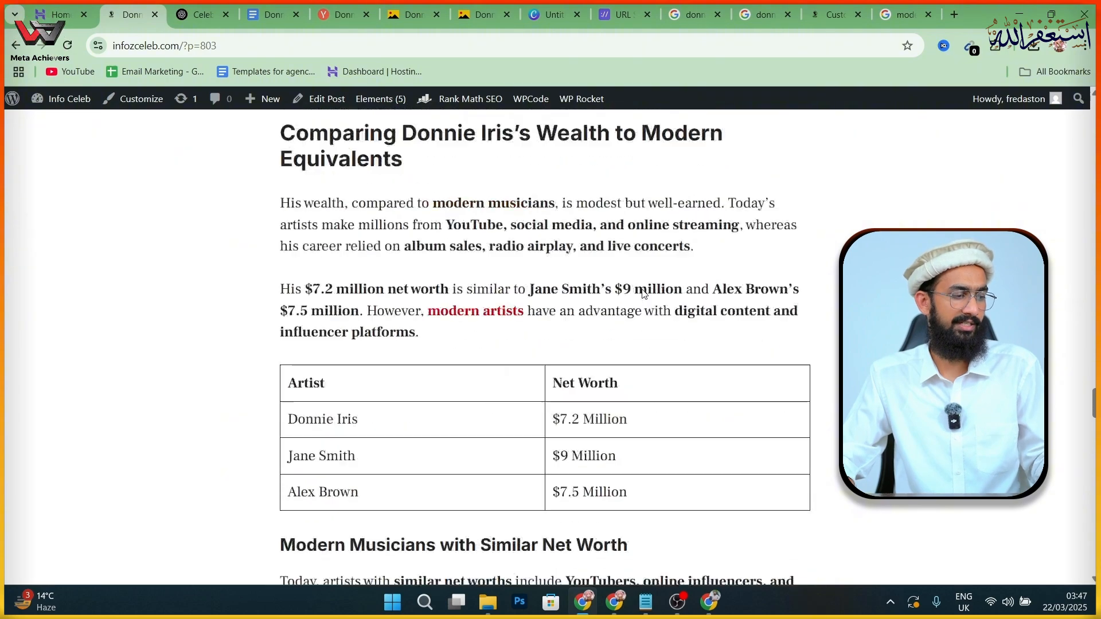
{"action": "scroll", "coordinate": [644, 294], "scroll_direction": "up", "scroll_amount": 20}
{"action": "scroll", "coordinate": [644, 293], "scroll_direction": "up", "scroll_amount": 15}
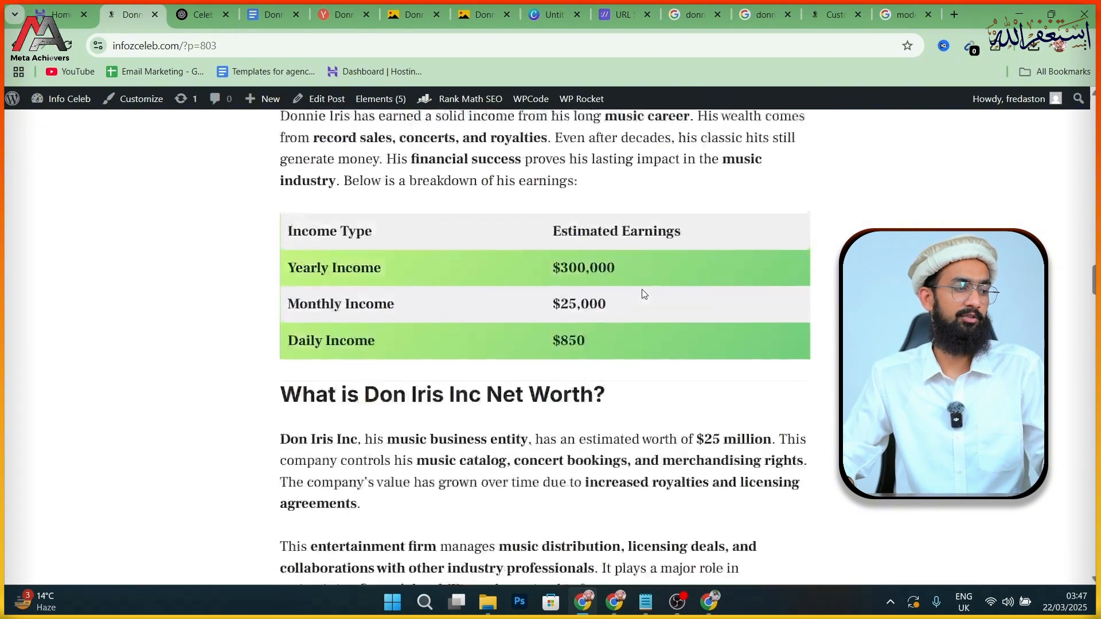
{"action": "scroll", "coordinate": [632, 394], "scroll_direction": "down", "scroll_amount": 20}
{"action": "scroll", "coordinate": [632, 385], "scroll_direction": "down", "scroll_amount": 12}
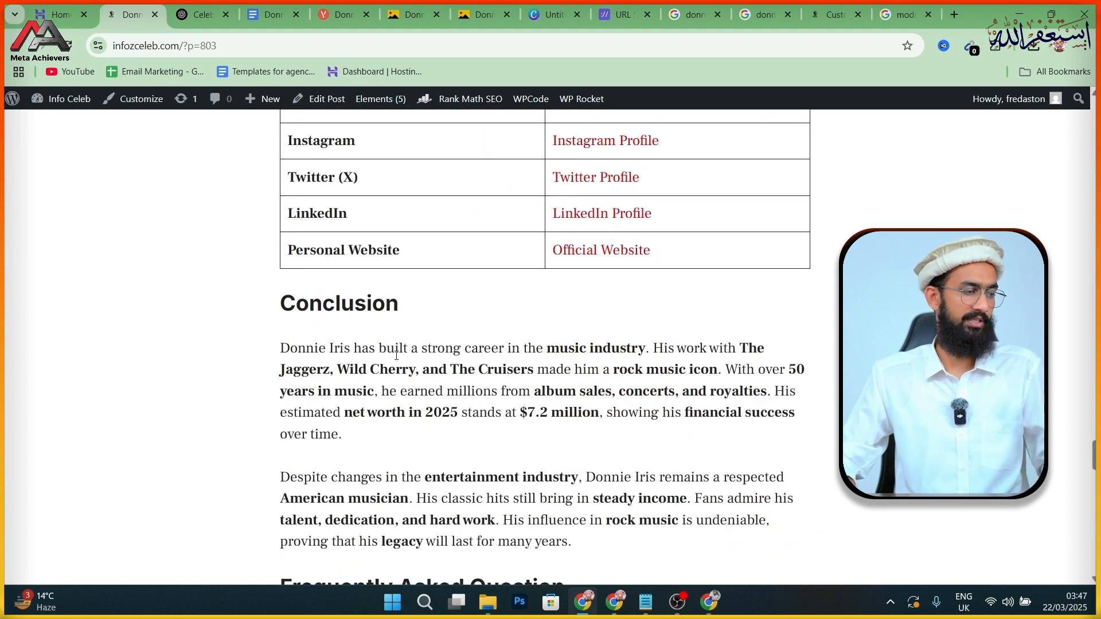
{"action": "scroll", "coordinate": [405, 354], "scroll_direction": "down", "scroll_amount": 4}
{"action": "scroll", "coordinate": [414, 358], "scroll_direction": "up", "scroll_amount": 15}
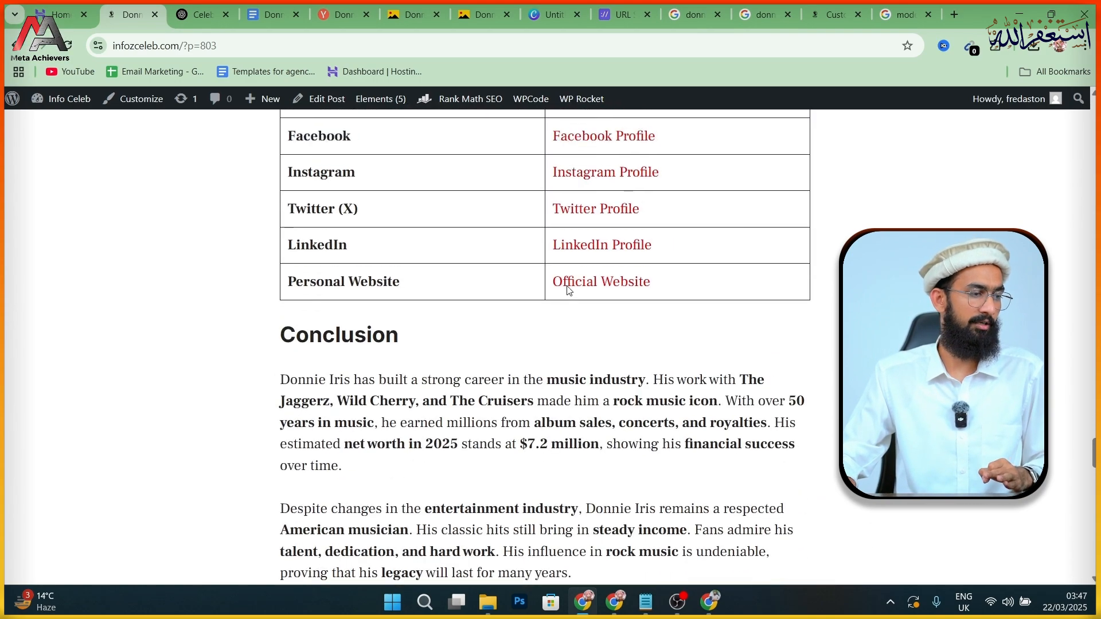
{"action": "scroll", "coordinate": [661, 300], "scroll_direction": "up", "scroll_amount": 5}
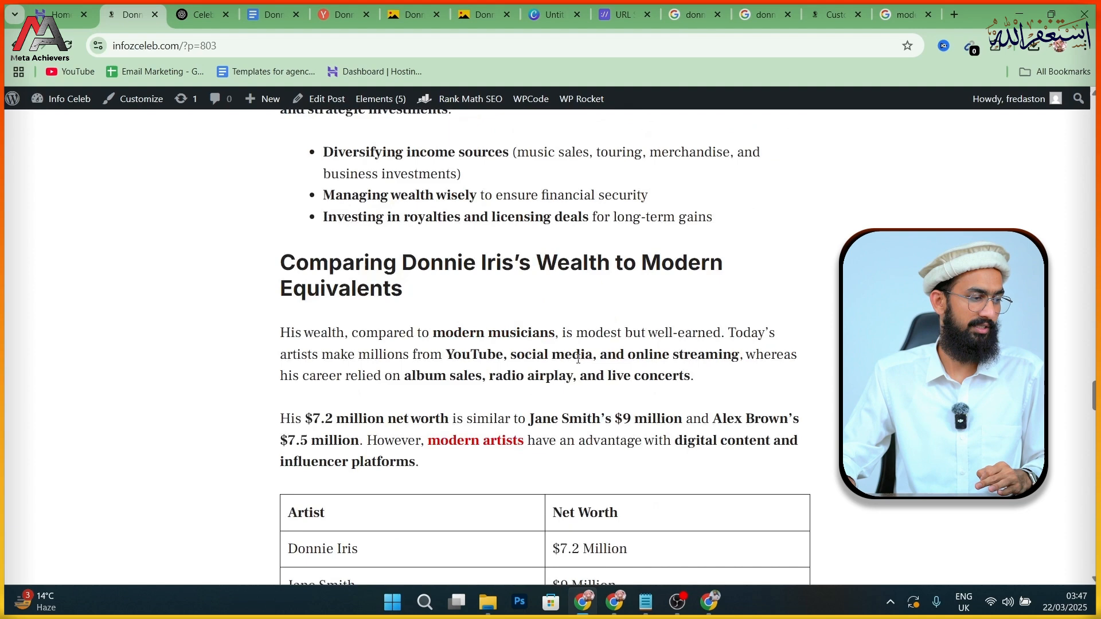
- Open the "modern artists" link in a new tab to check its target page, and return to the article preview
{"action": "right_click", "coordinate": [496, 450]}
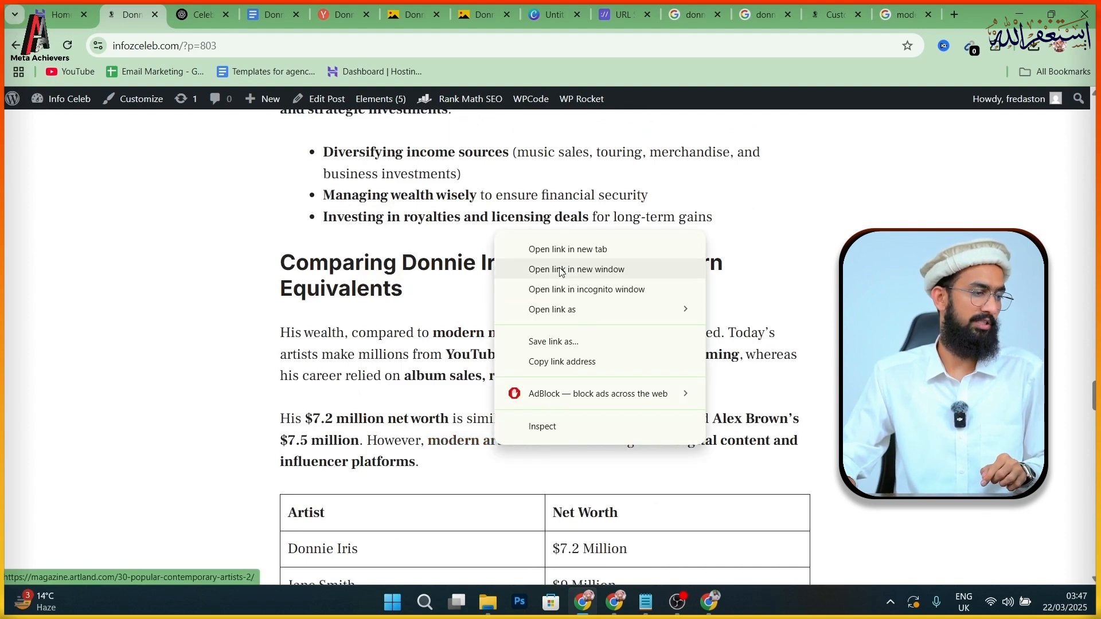
{"action": "left_click", "coordinate": [562, 248]}
{"action": "left_click", "coordinate": [197, 7]}
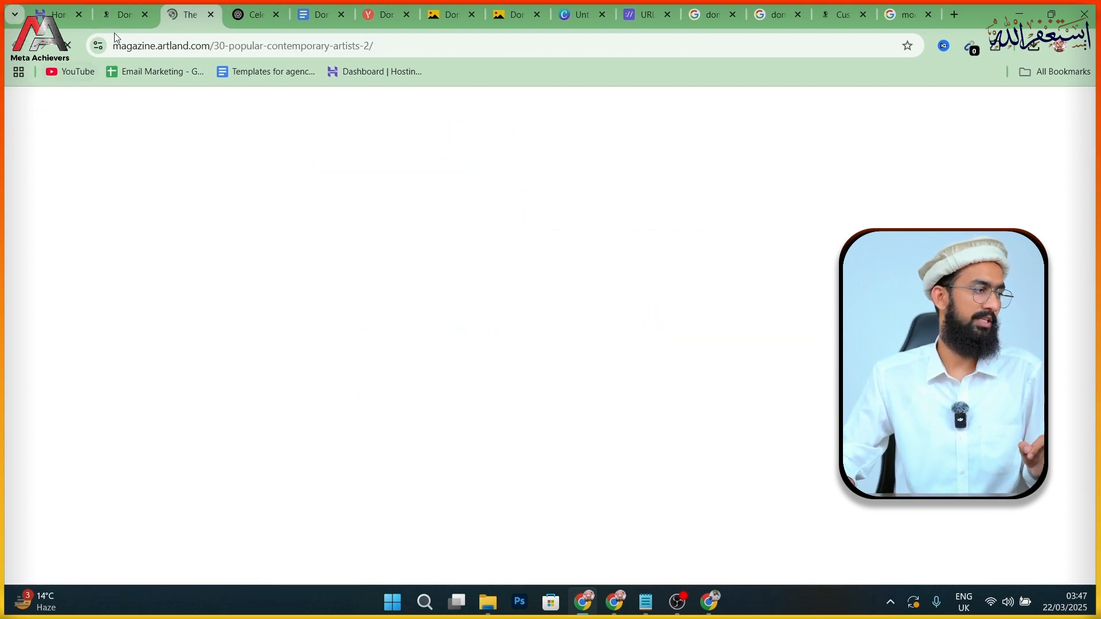
{"action": "left_click", "coordinate": [133, 5]}
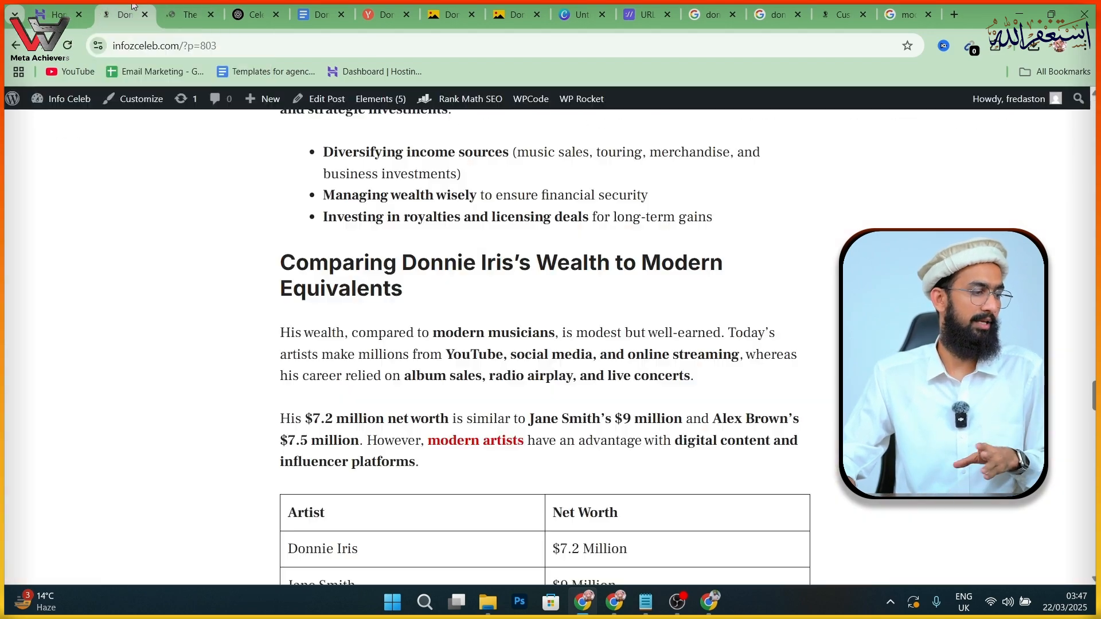
- Examine the Frequently Asked Question section, the Meta Description text and the author box at the end of the preview
{"action": "scroll", "coordinate": [644, 418], "scroll_direction": "down", "scroll_amount": 15}
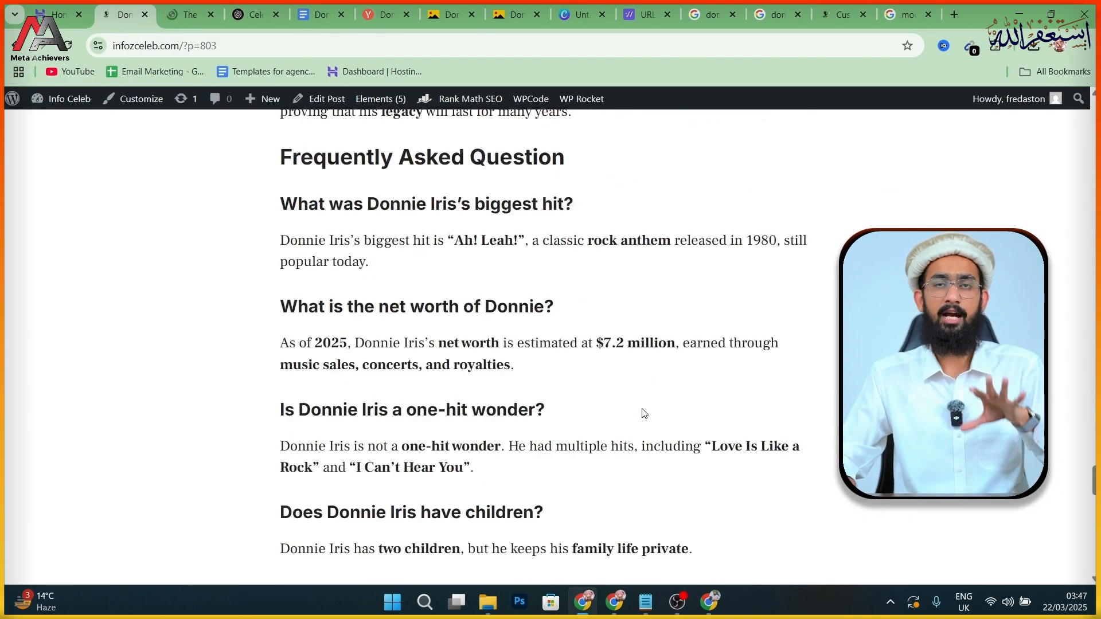
{"action": "scroll", "coordinate": [642, 412], "scroll_direction": "down", "scroll_amount": 8}
{"action": "scroll", "coordinate": [642, 410], "scroll_direction": "up", "scroll_amount": 4}
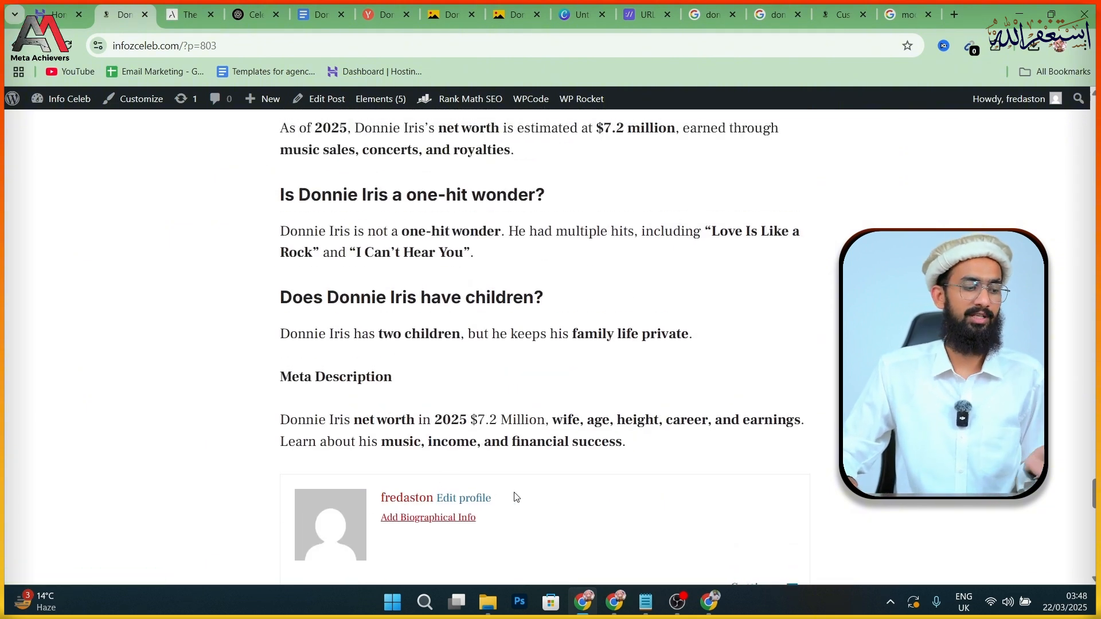
- Switch to the Froylan Tercero article on Celebs Insides and examine its title, author name and author description
{"action": "left_click", "coordinate": [709, 602]}
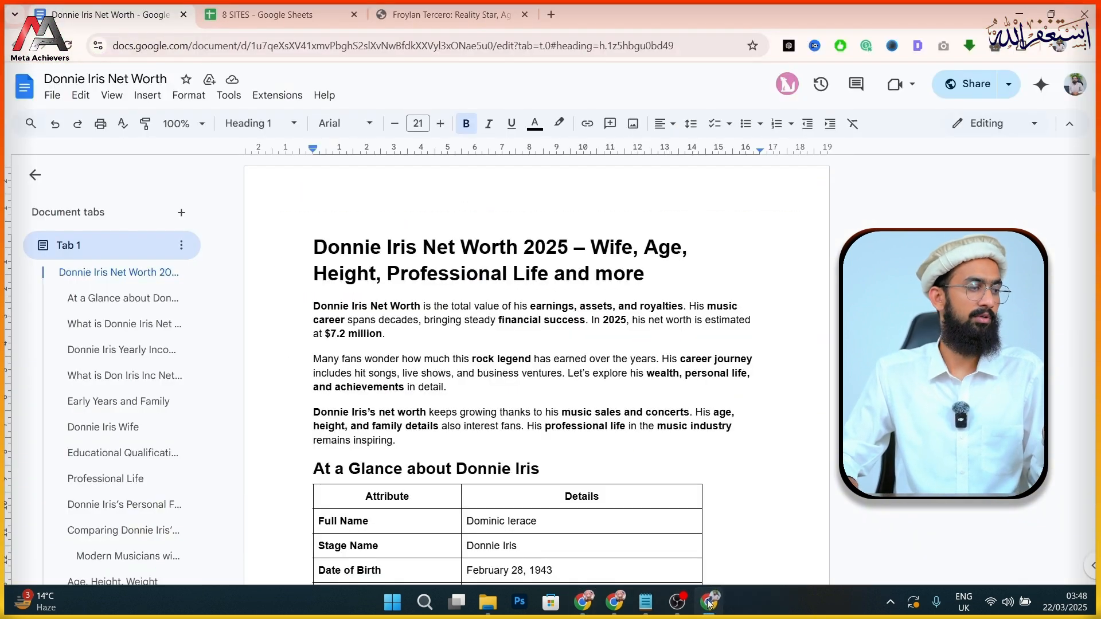
{"action": "left_click", "coordinate": [448, 14]}
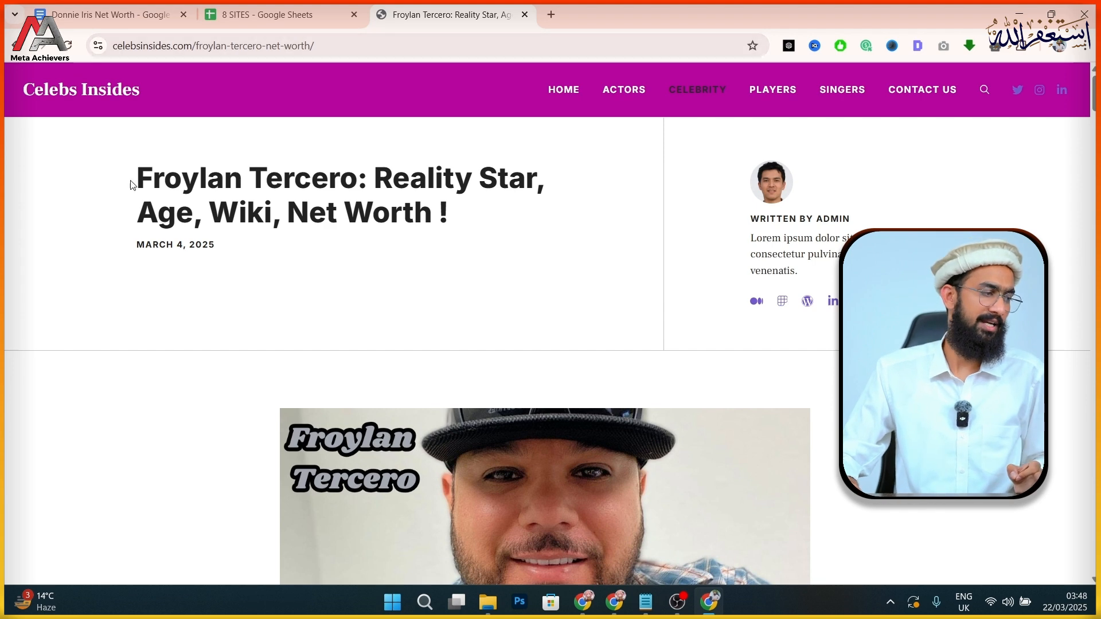
{"action": "left_click_drag", "start_coordinate": [140, 173], "coordinate": [446, 222]}
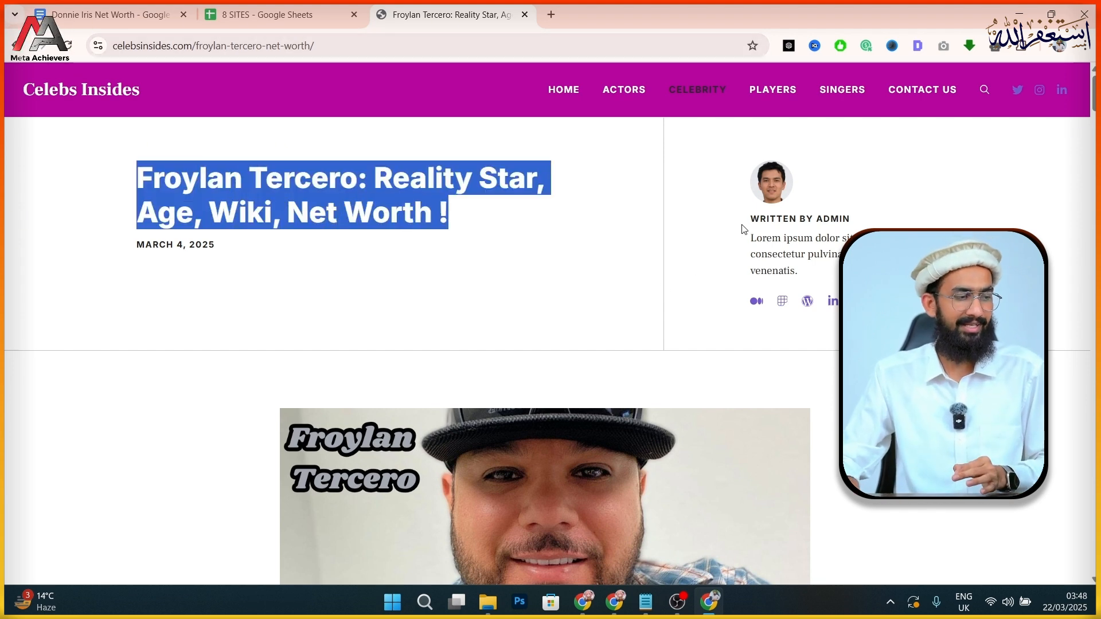
{"action": "left_click_drag", "start_coordinate": [747, 220], "coordinate": [851, 219]}
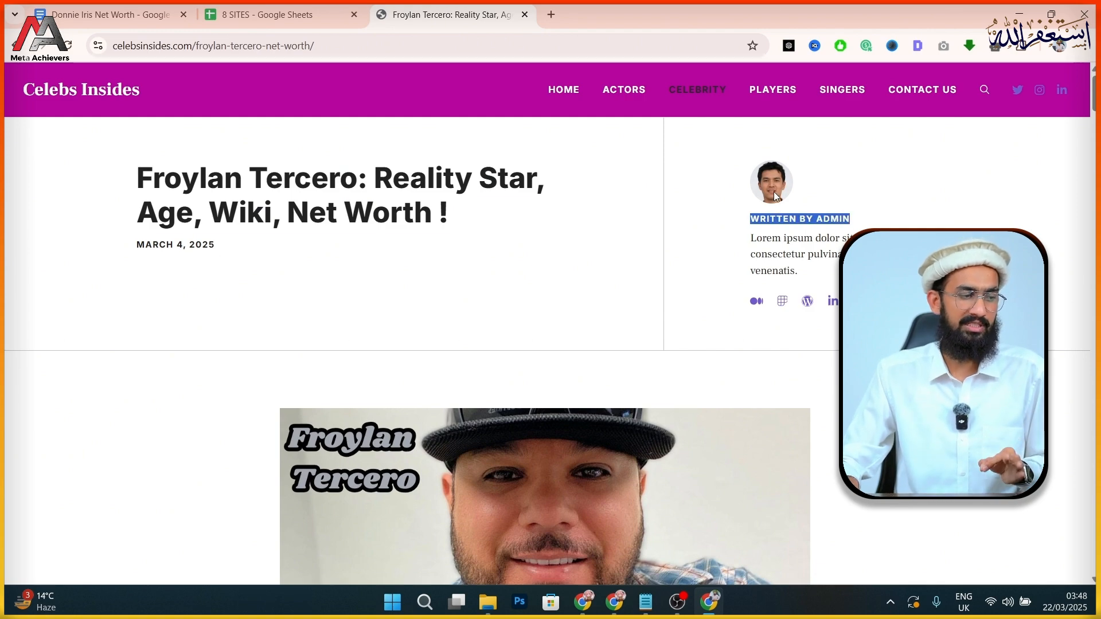
{"action": "left_click_drag", "start_coordinate": [753, 248], "coordinate": [799, 273]}
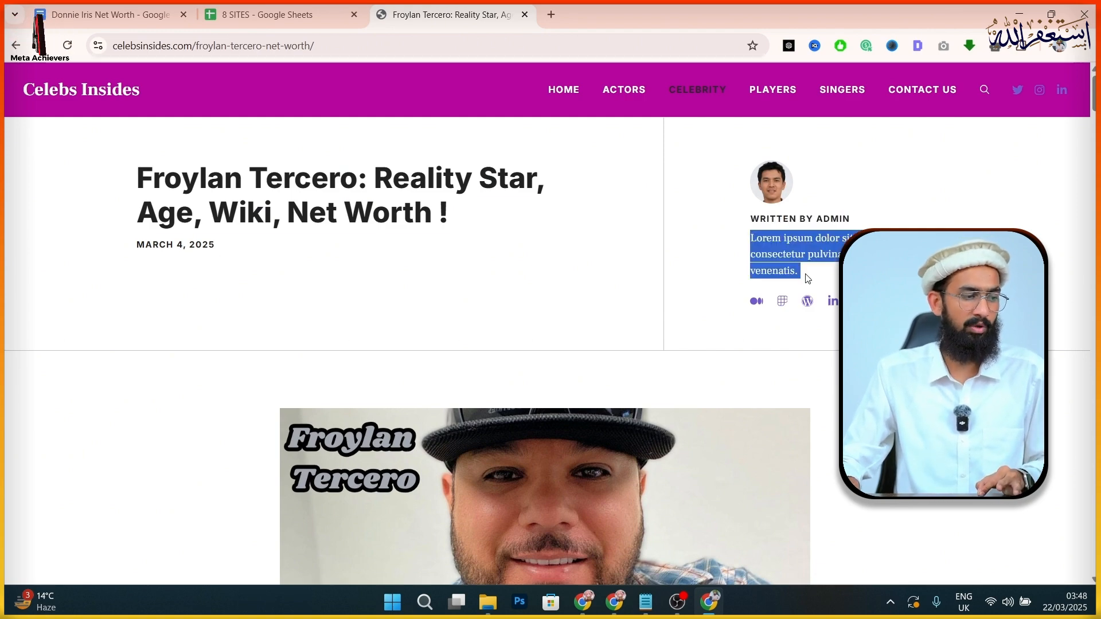
- Examine the reference article's body sections, social appearance table, conclusion and the author bio box below it
{"action": "scroll", "coordinate": [803, 275], "scroll_direction": "down", "scroll_amount": 20}
{"action": "scroll", "coordinate": [807, 279], "scroll_direction": "down", "scroll_amount": 20}
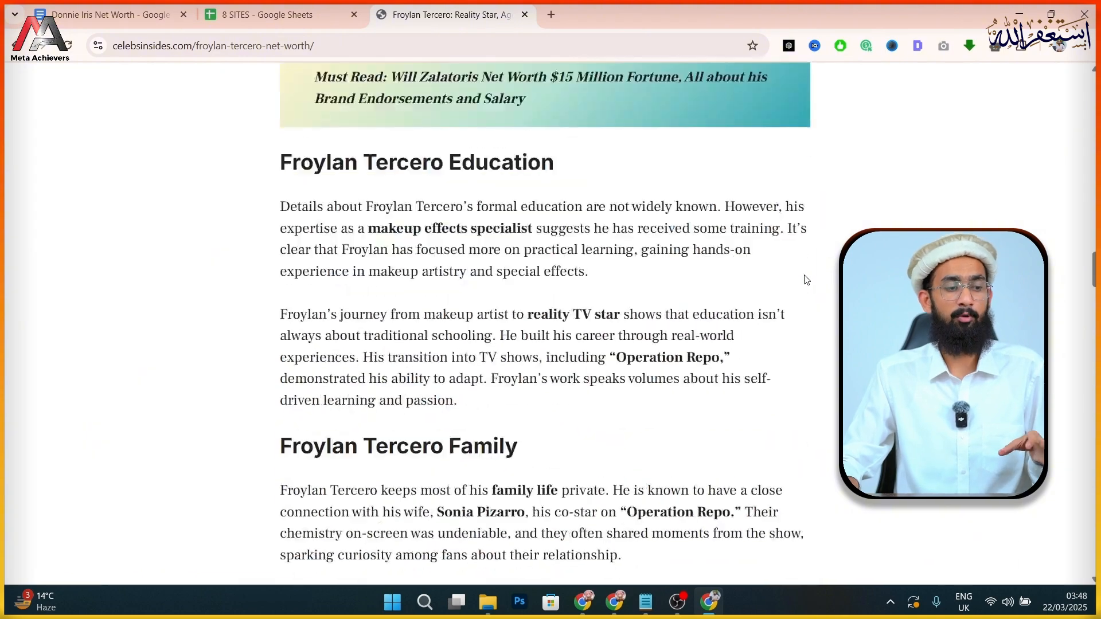
{"action": "scroll", "coordinate": [807, 280], "scroll_direction": "down", "scroll_amount": 20}
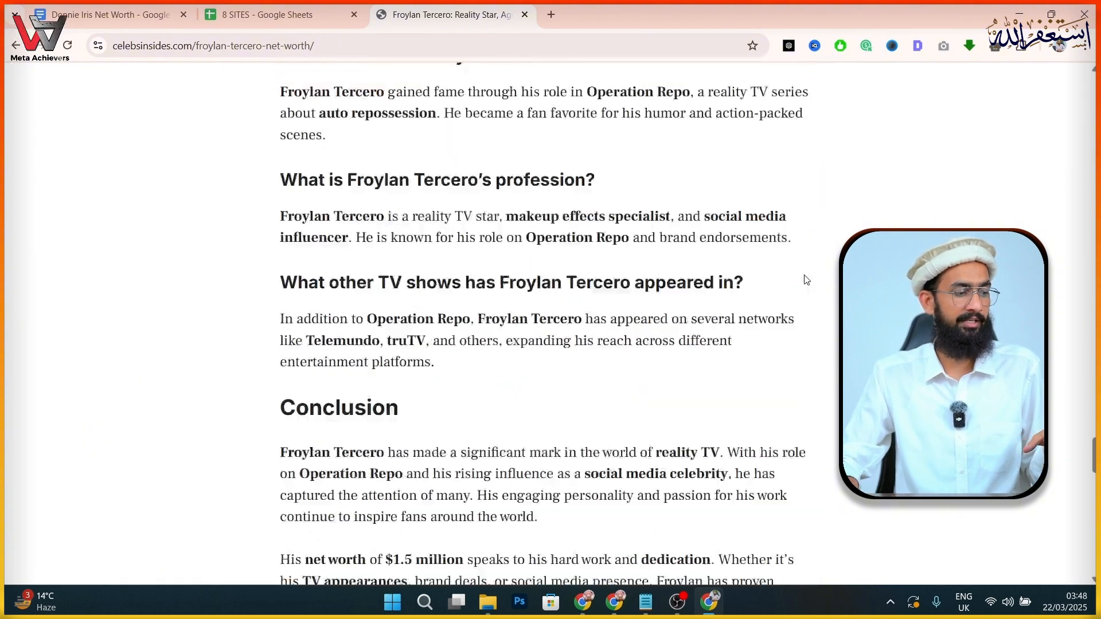
{"action": "scroll", "coordinate": [807, 279], "scroll_direction": "up", "scroll_amount": 15}
{"action": "scroll", "coordinate": [804, 276], "scroll_direction": "down", "scroll_amount": 3}
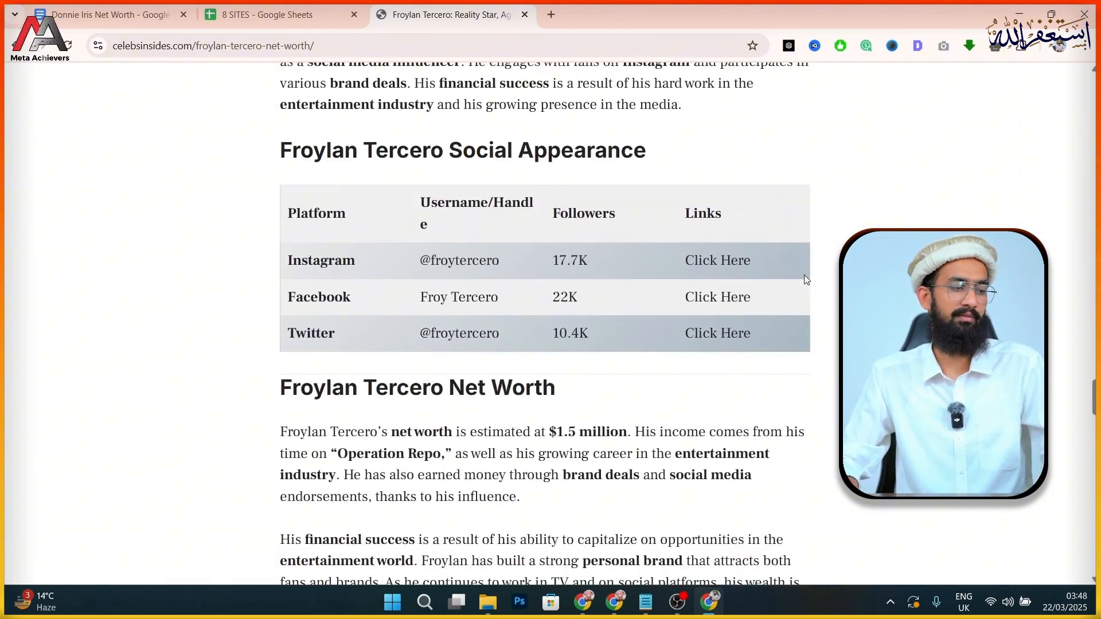
{"action": "scroll", "coordinate": [803, 275], "scroll_direction": "down", "scroll_amount": 7}
{"action": "scroll", "coordinate": [803, 283], "scroll_direction": "down", "scroll_amount": 15}
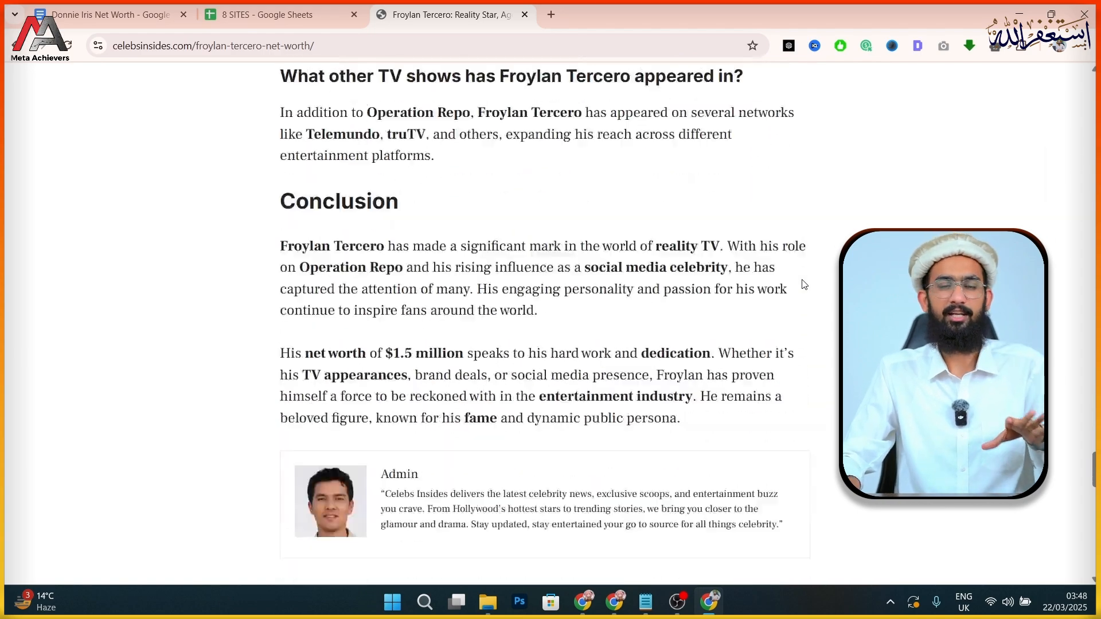
{"action": "scroll", "coordinate": [789, 283], "scroll_direction": "up", "scroll_amount": 5}
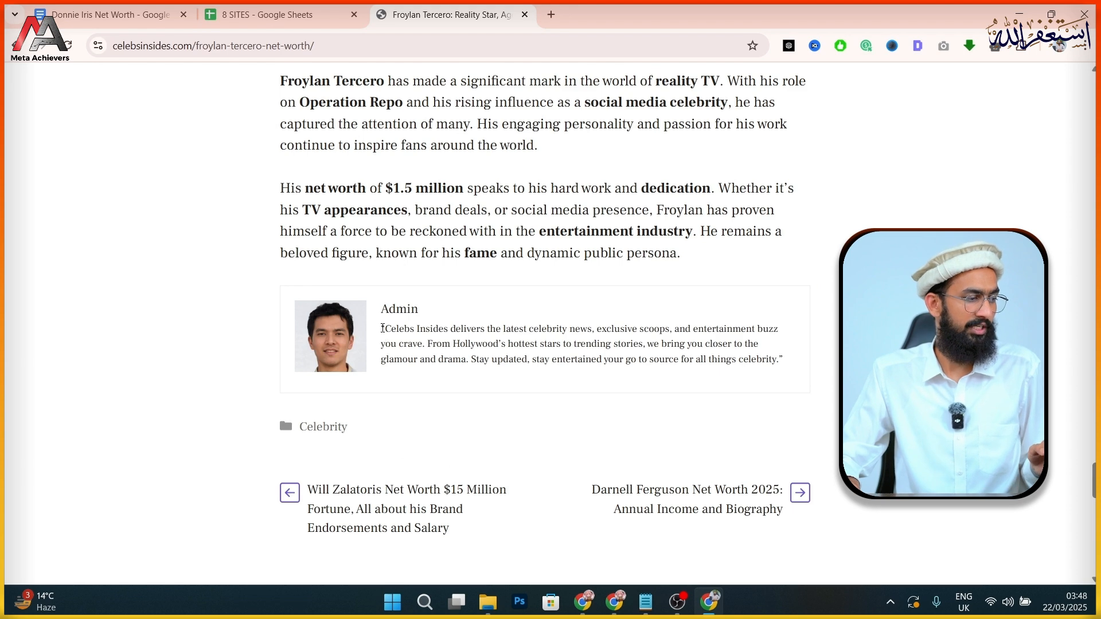
{"action": "left_click_drag", "start_coordinate": [383, 329], "coordinate": [781, 359]}
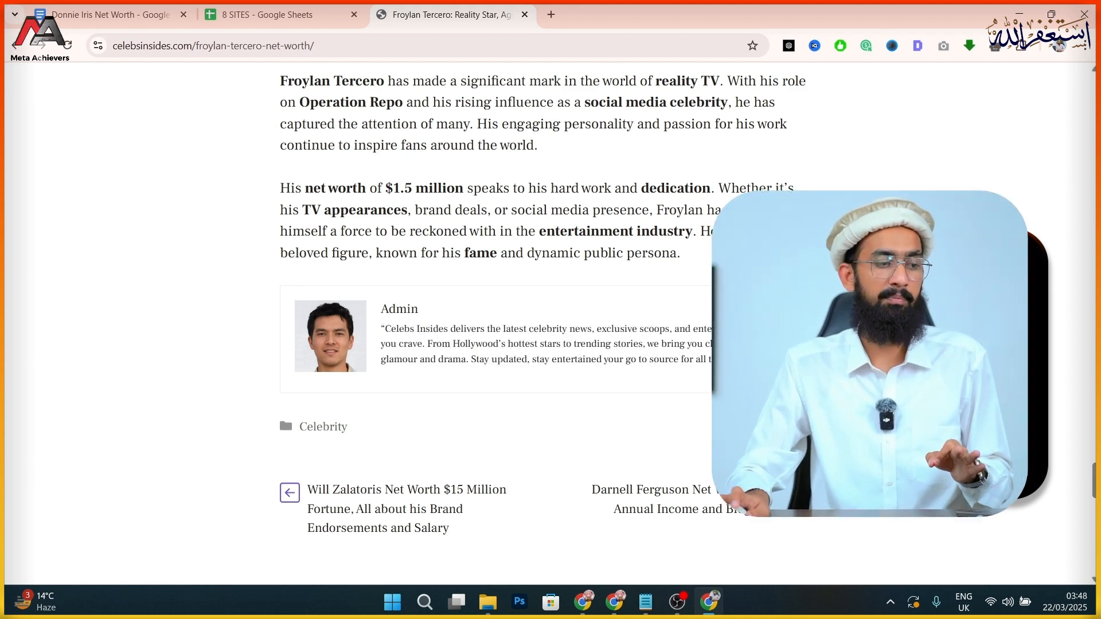
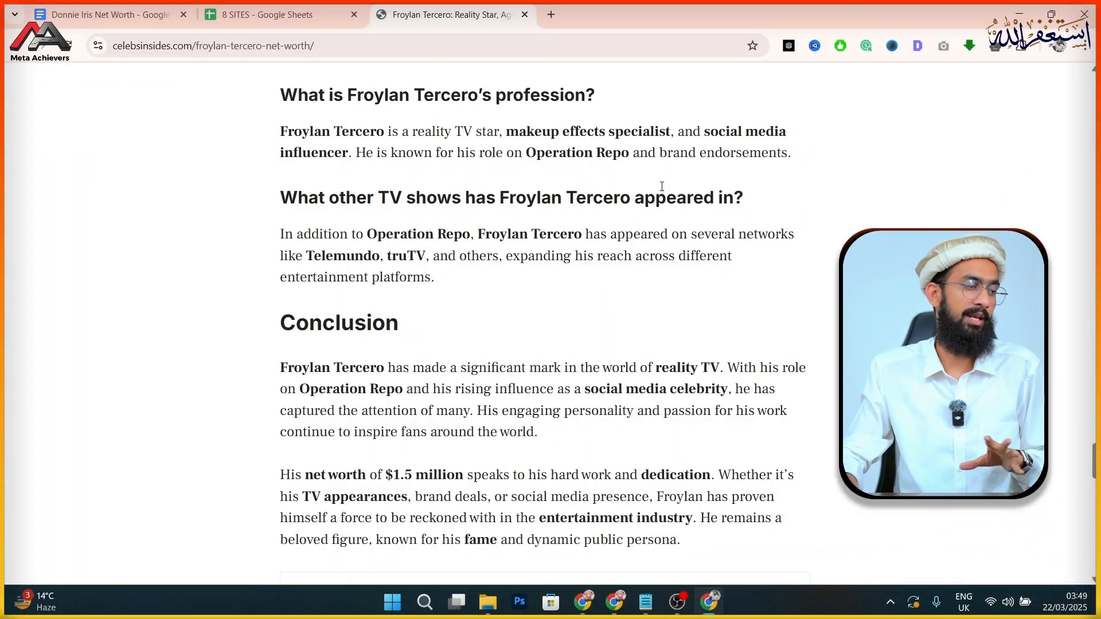
- Return to the Donnie Iris post preview in the other browser window and go back up the article
{"action": "left_click", "coordinate": [592, 612]}
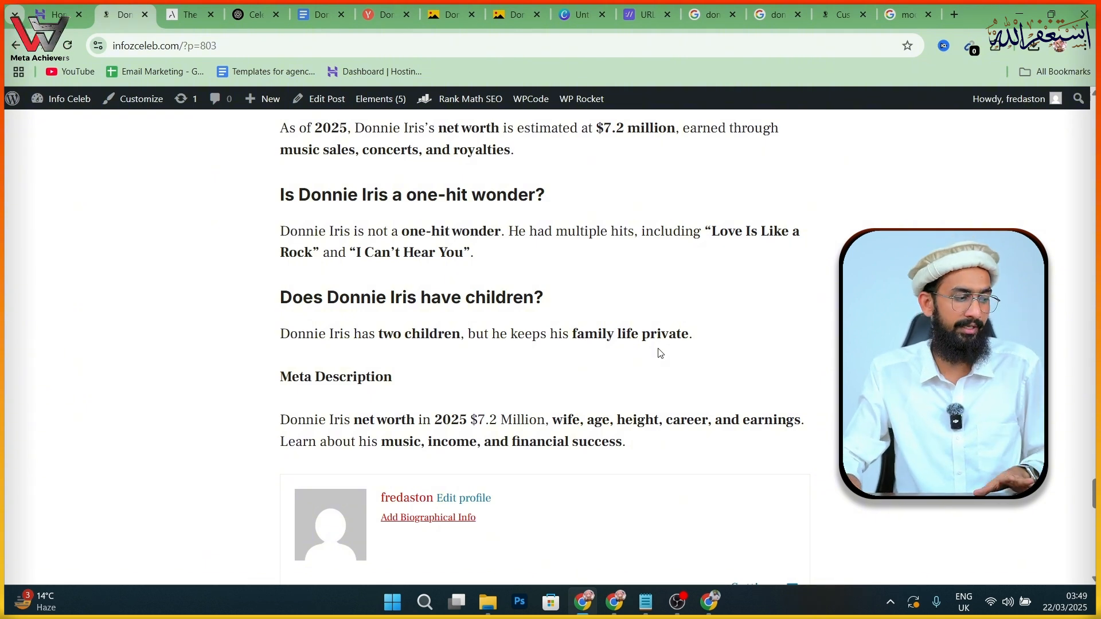
{"action": "scroll", "coordinate": [676, 237], "scroll_direction": "up", "scroll_amount": 20}
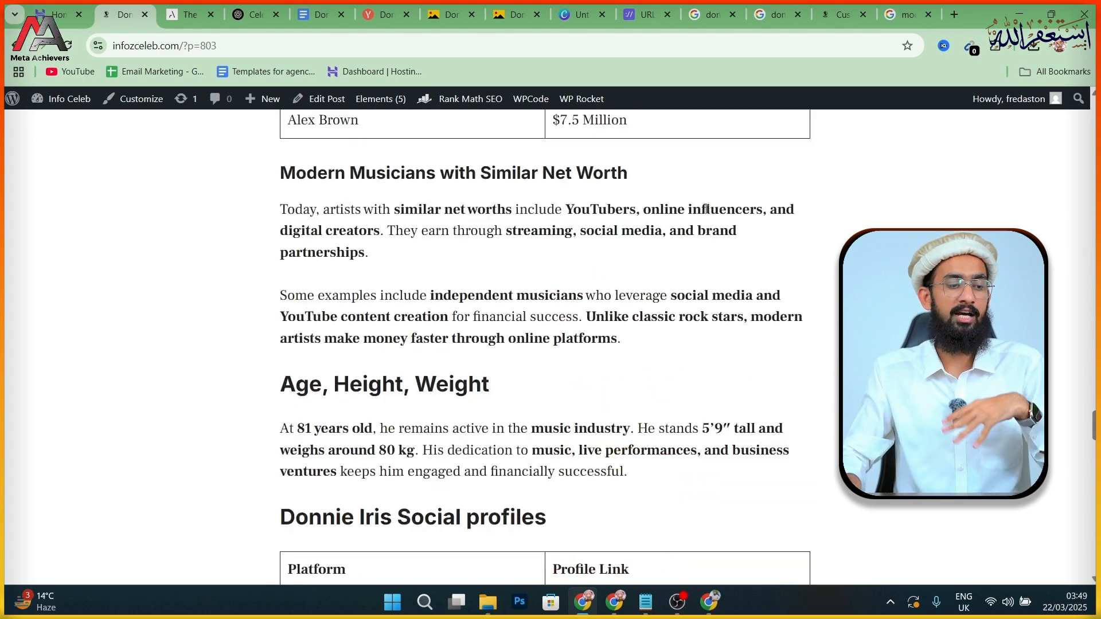
- Leave the preview, open the Donnie Iris Net Worth 2025 draft for editing from the list of all posts, and look over its tables
{"action": "scroll", "coordinate": [701, 216], "scroll_direction": "up", "scroll_amount": 10}
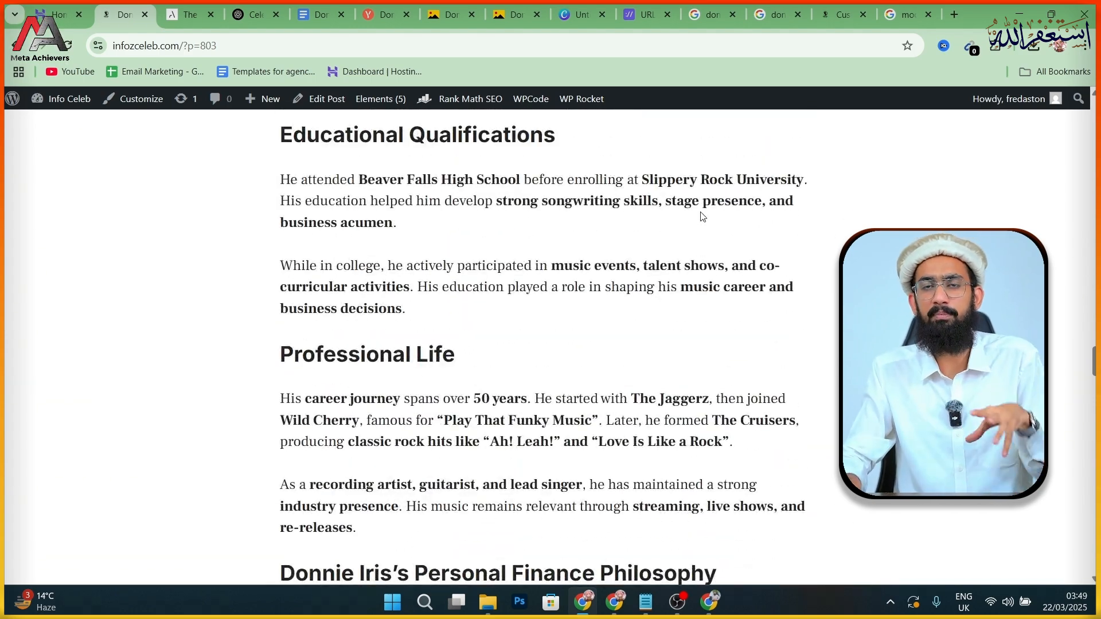
{"action": "scroll", "coordinate": [704, 216], "scroll_direction": "up", "scroll_amount": 5}
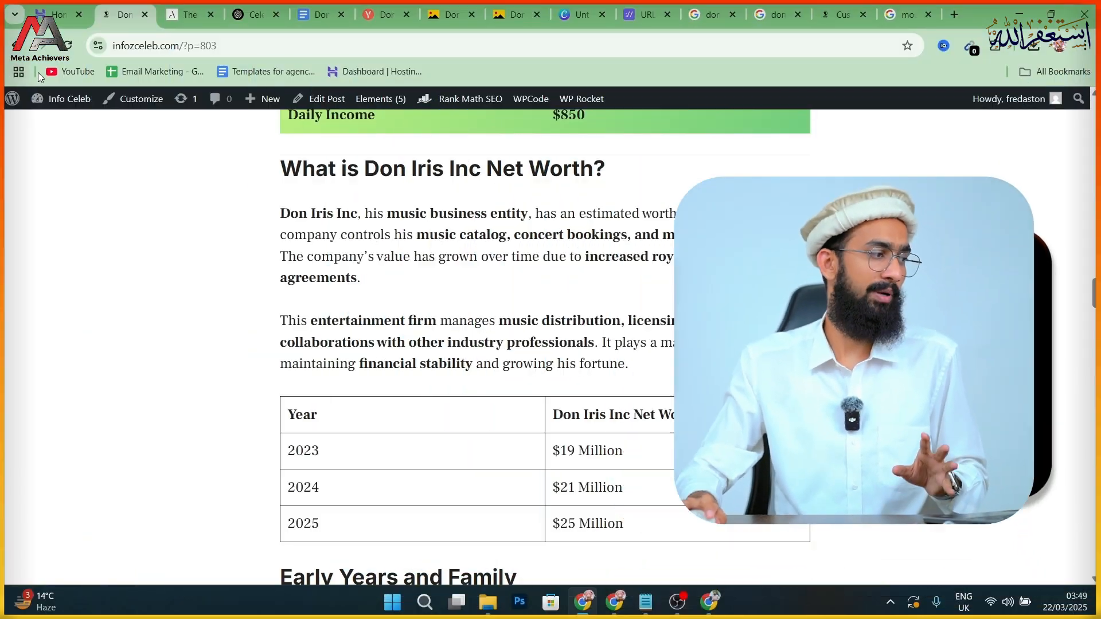
{"action": "mouse_move", "coordinate": [55, 102]}
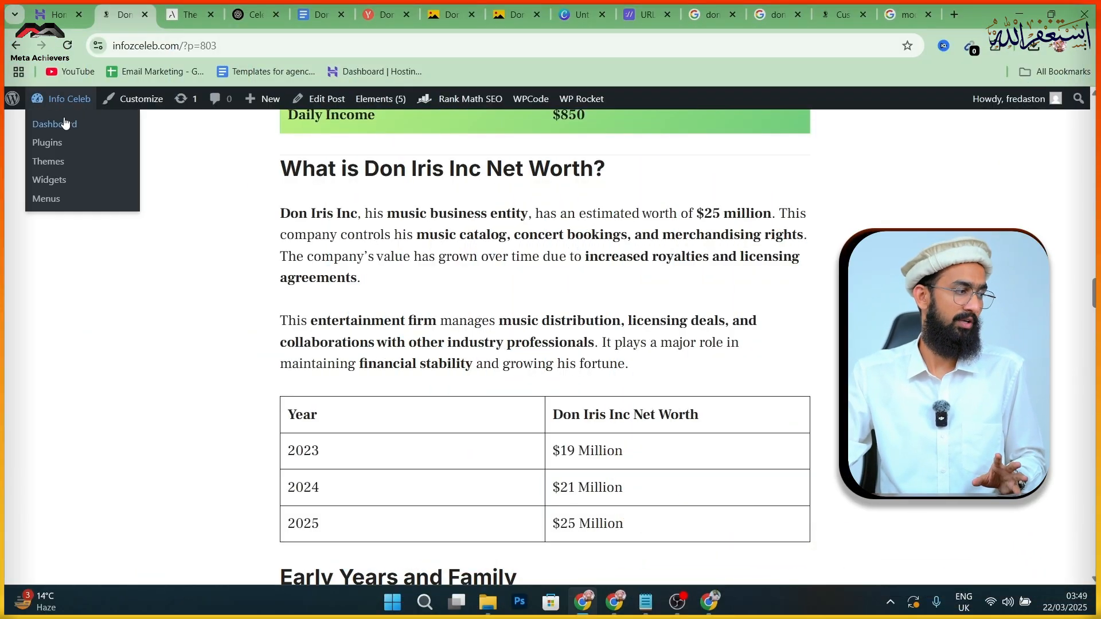
{"action": "left_click", "coordinate": [65, 124]}
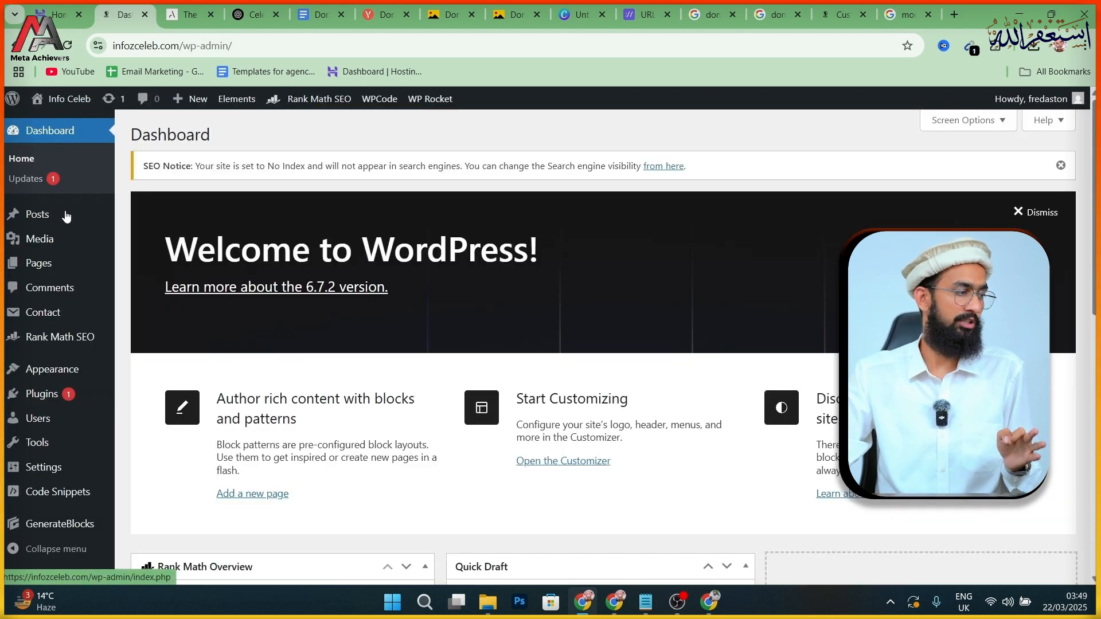
{"action": "mouse_move", "coordinate": [68, 221]}
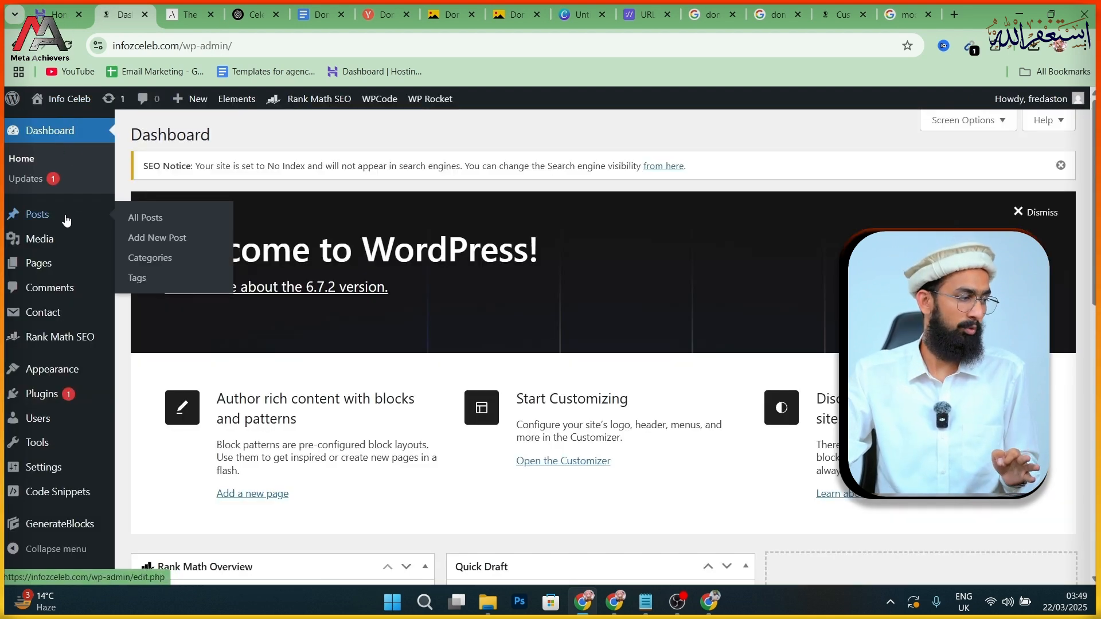
{"action": "left_click", "coordinate": [149, 225]}
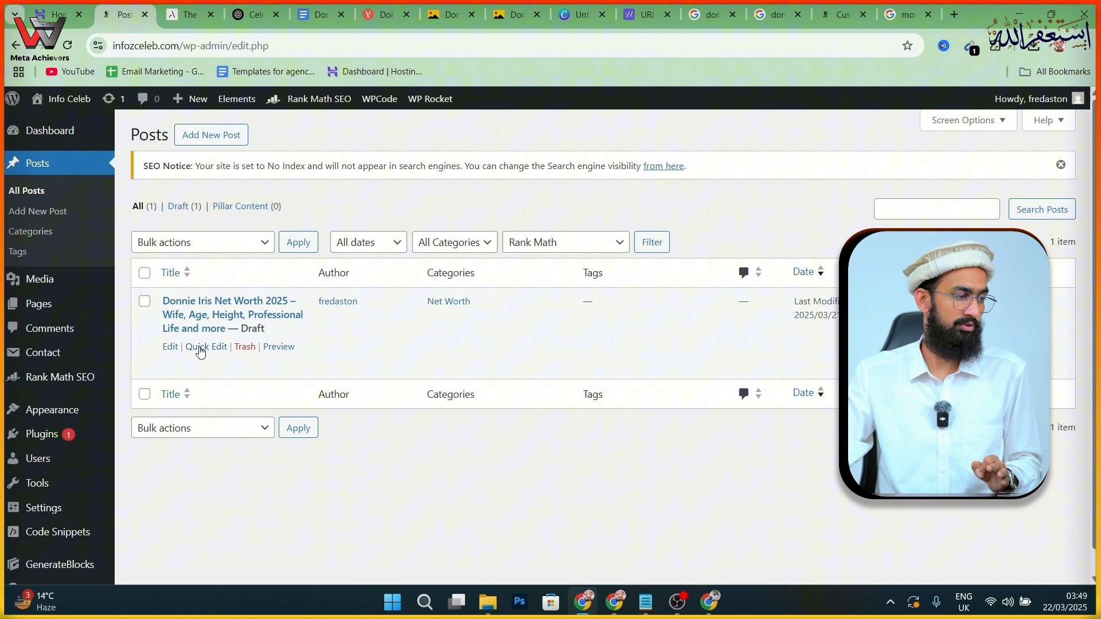
{"action": "left_click", "coordinate": [170, 348]}
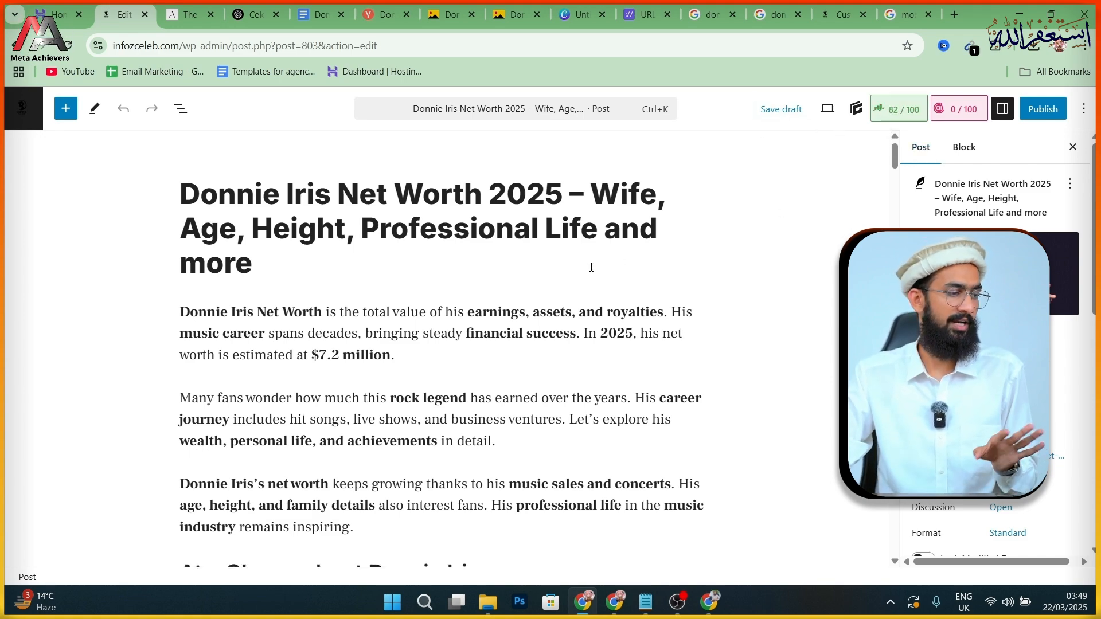
{"action": "scroll", "coordinate": [590, 267], "scroll_direction": "down", "scroll_amount": 15}
{"action": "scroll", "coordinate": [592, 271], "scroll_direction": "down", "scroll_amount": 10}
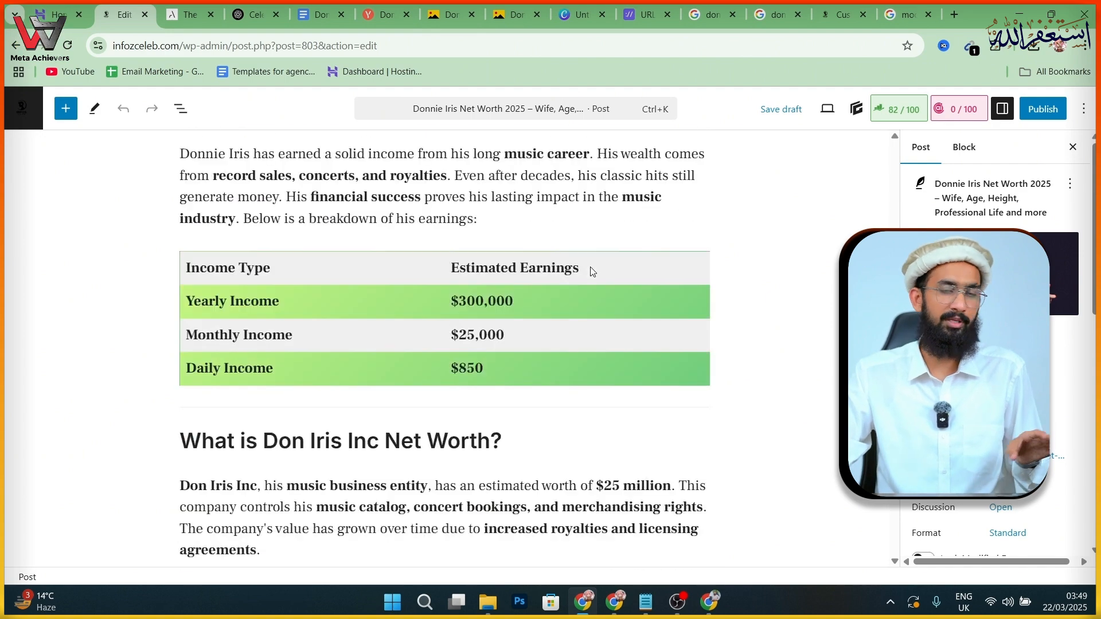
{"action": "scroll", "coordinate": [595, 267], "scroll_direction": "up", "scroll_amount": 10}
{"action": "scroll", "coordinate": [595, 265], "scroll_direction": "up", "scroll_amount": 3}
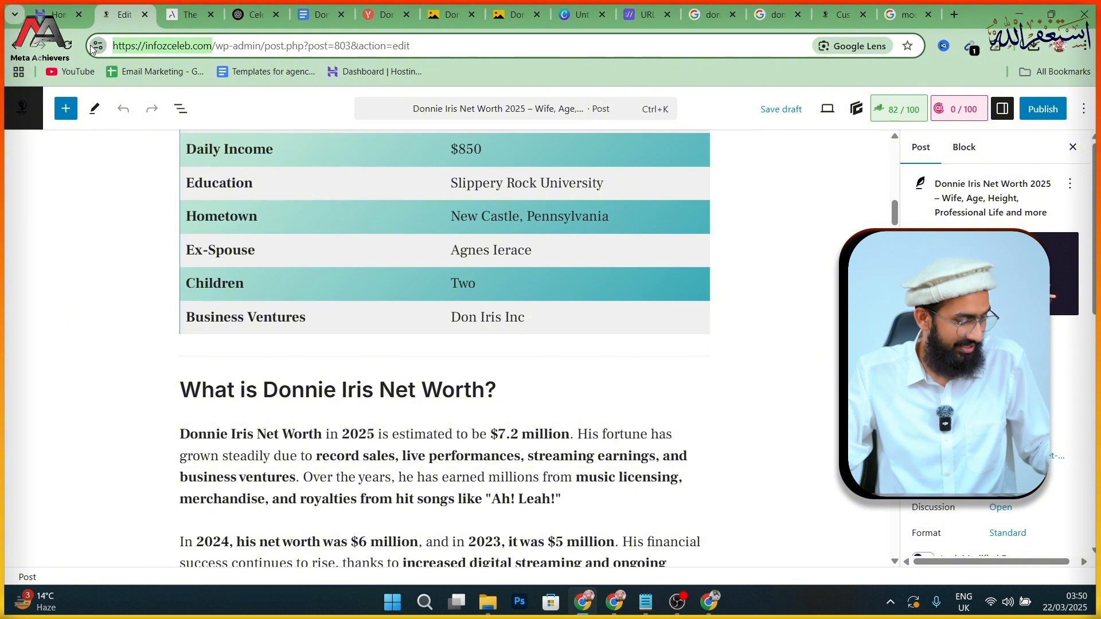
{"action": "left_click", "coordinate": [953, 14]}
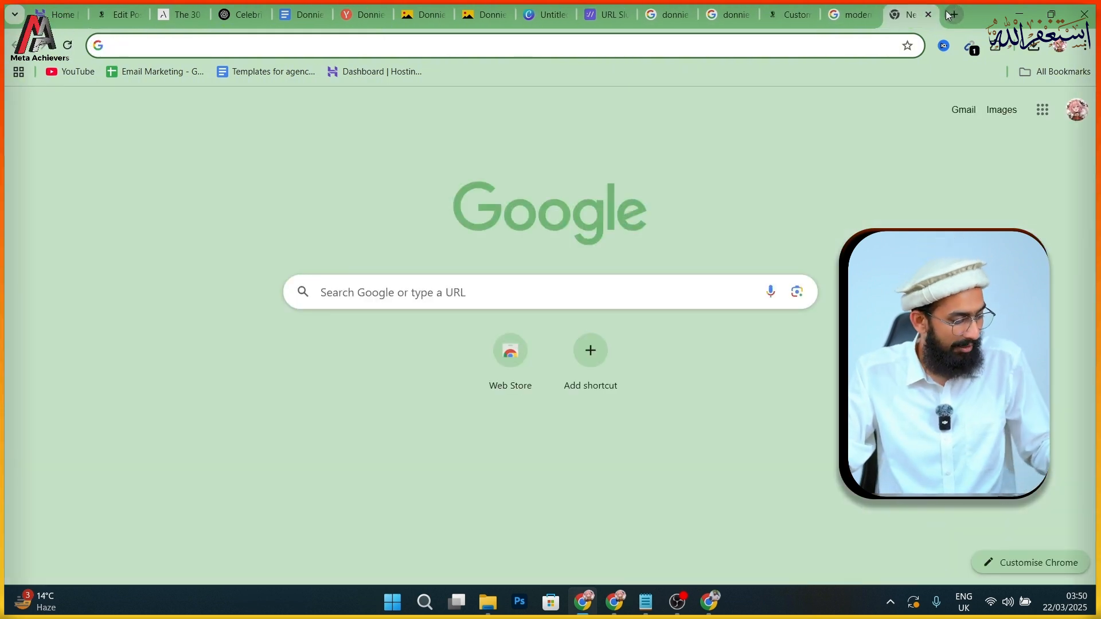
{"action": "type", "text": "https://infozceleb.com/"}
{"action": "key", "text": "Return"}
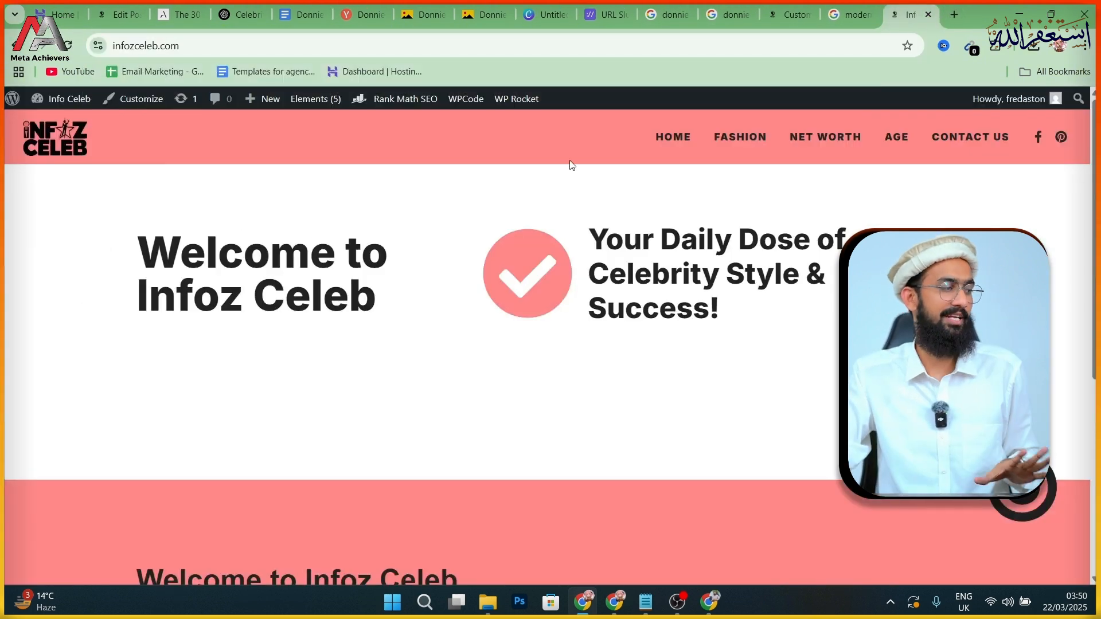
{"action": "mouse_move", "coordinate": [54, 109]}
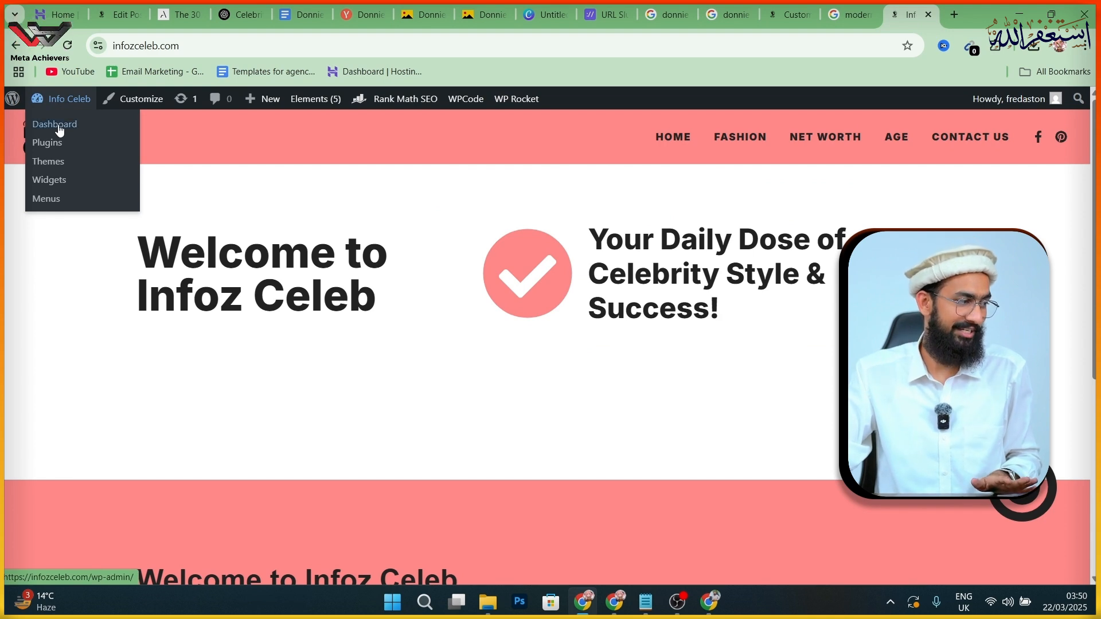
{"action": "left_click", "coordinate": [55, 125]}
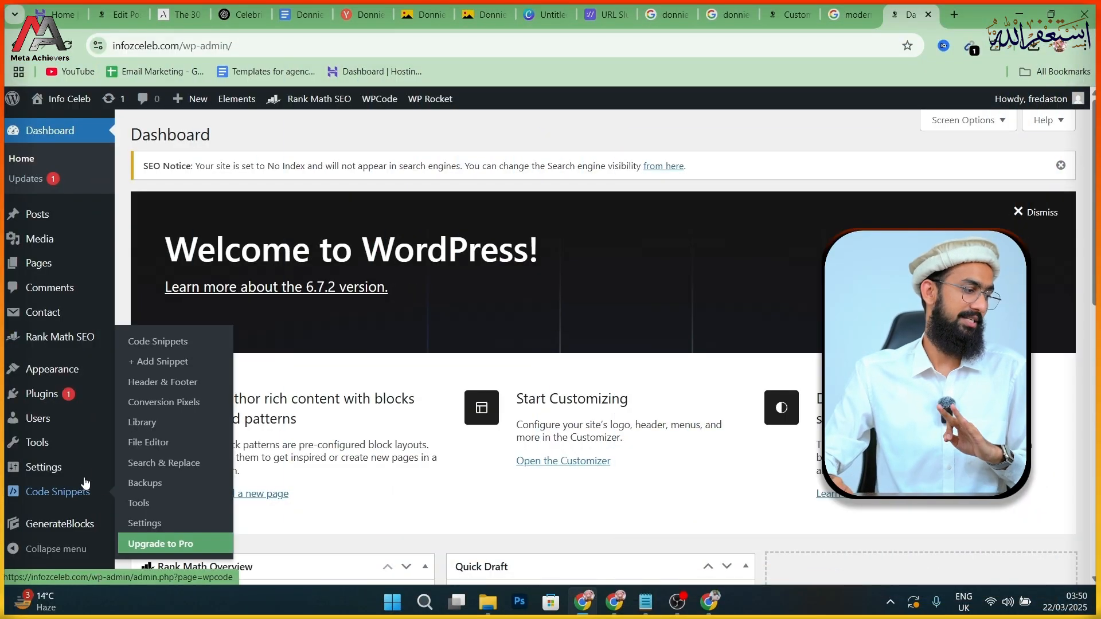
- In the Reading settings, disable "Discourage search engines from indexing this site" and save the changes
{"action": "mouse_move", "coordinate": [80, 474]}
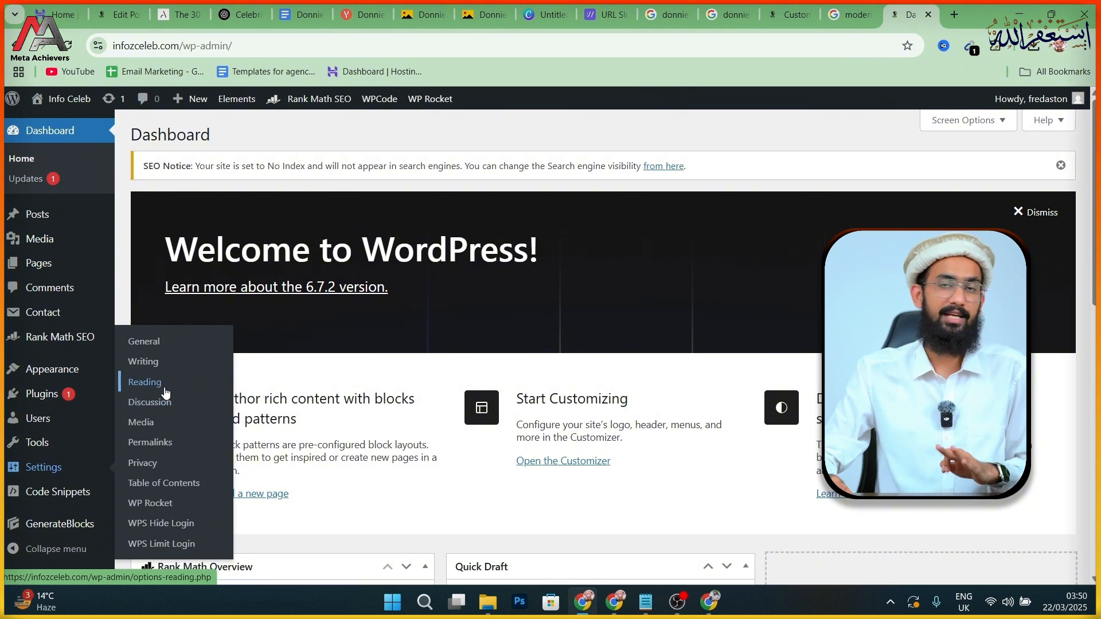
{"action": "left_click", "coordinate": [145, 382]}
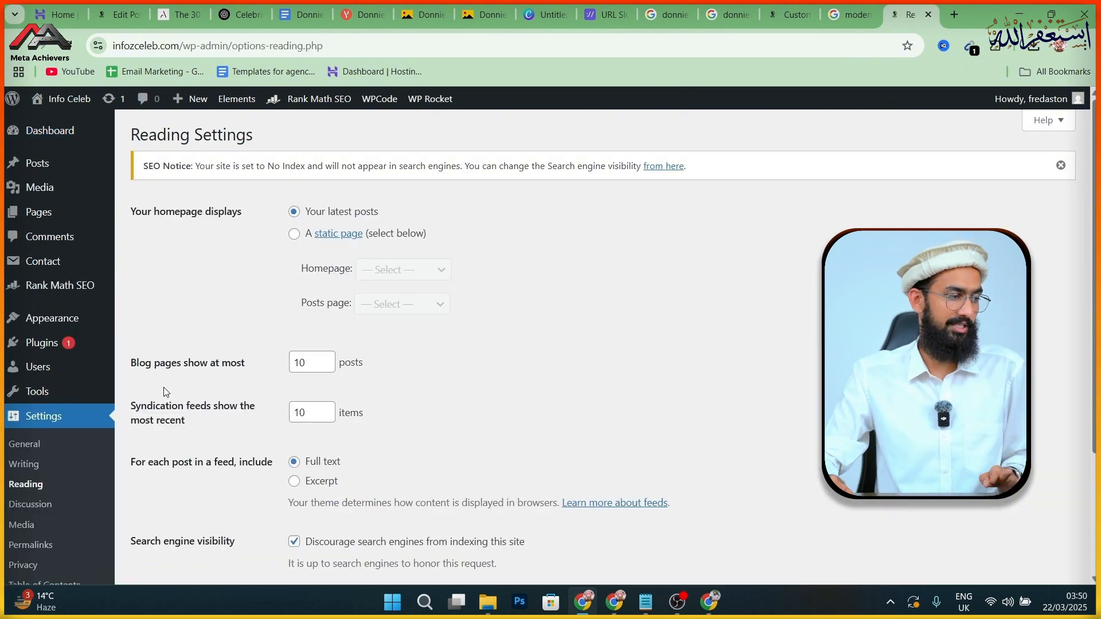
{"action": "scroll", "coordinate": [521, 366], "scroll_direction": "down", "scroll_amount": 3}
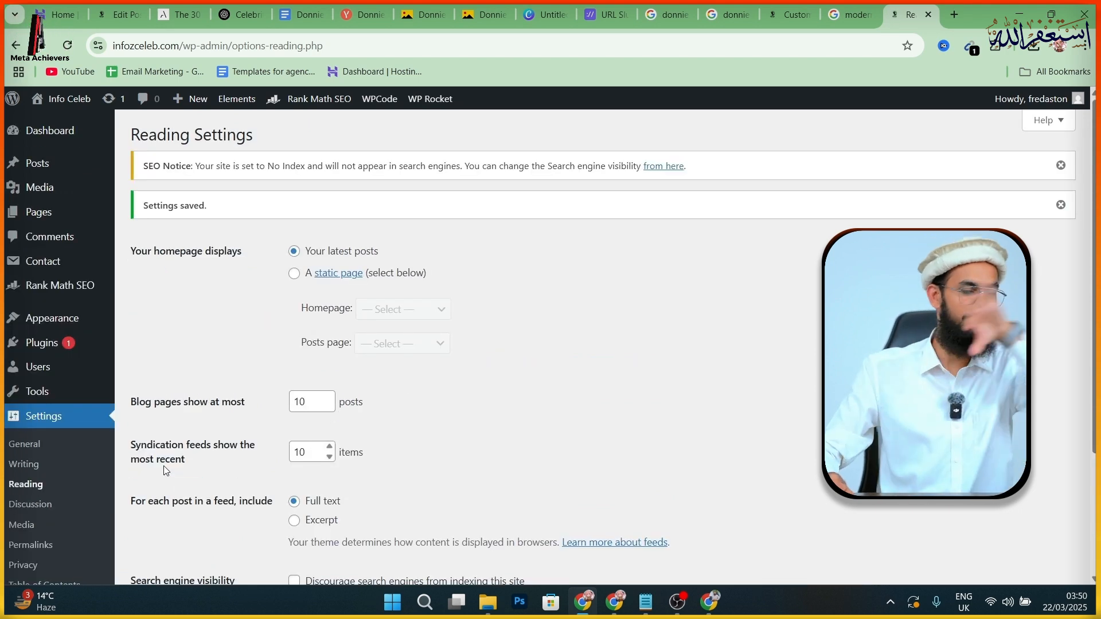
- Return to the Donnie Iris post in the editor, publish it with the default pre-publish settings, and close the post-publish summary
{"action": "left_click", "coordinate": [118, 14]}
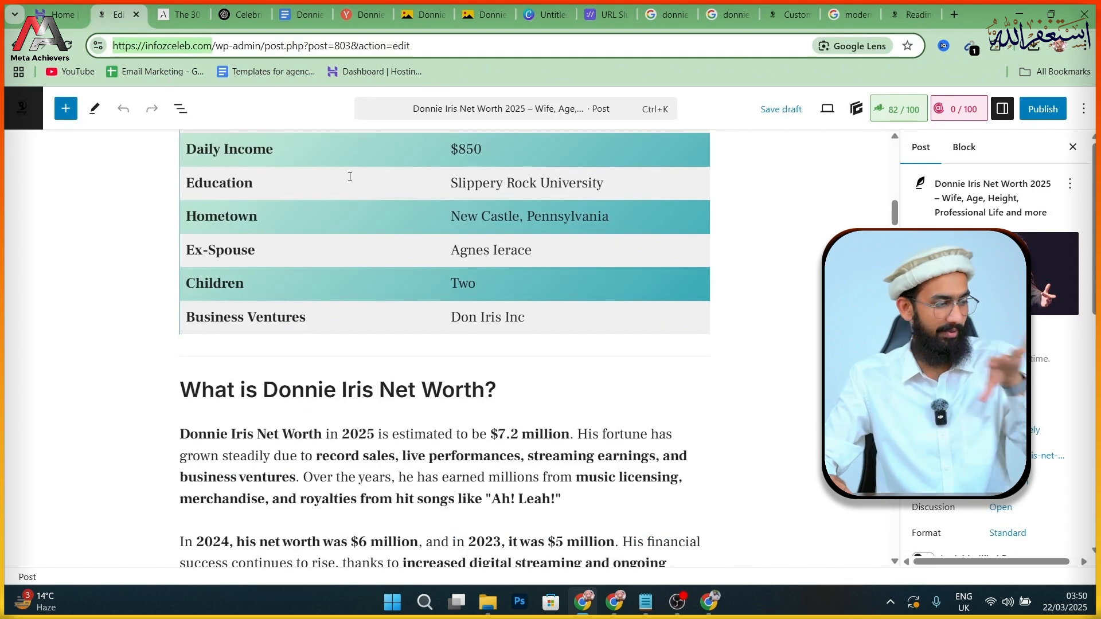
{"action": "left_click", "coordinate": [1050, 114]}
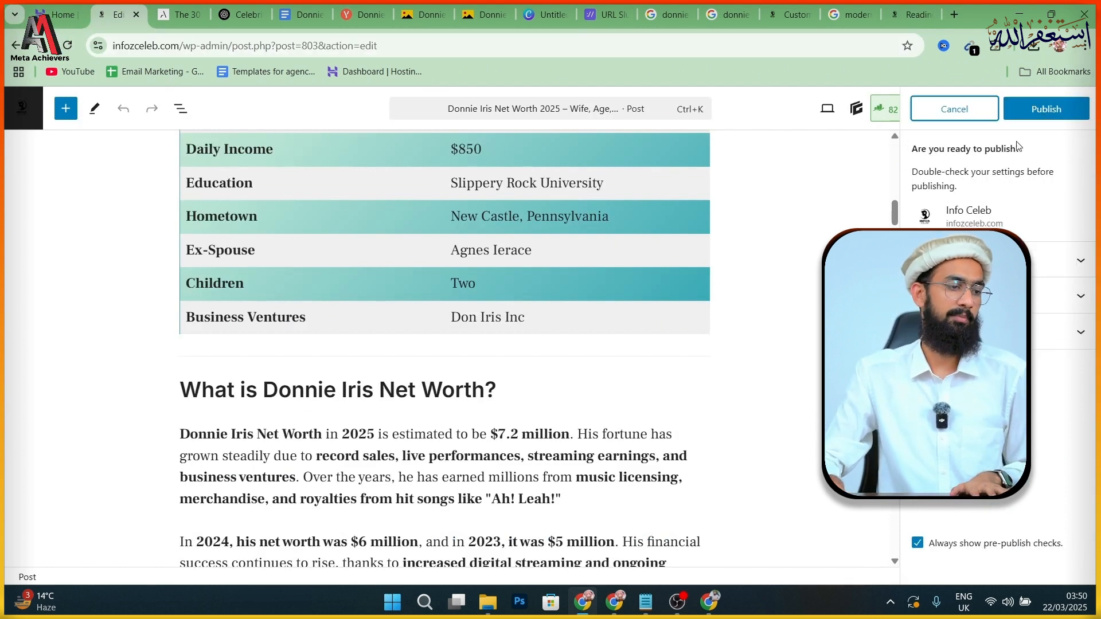
{"action": "left_click", "coordinate": [1046, 109]}
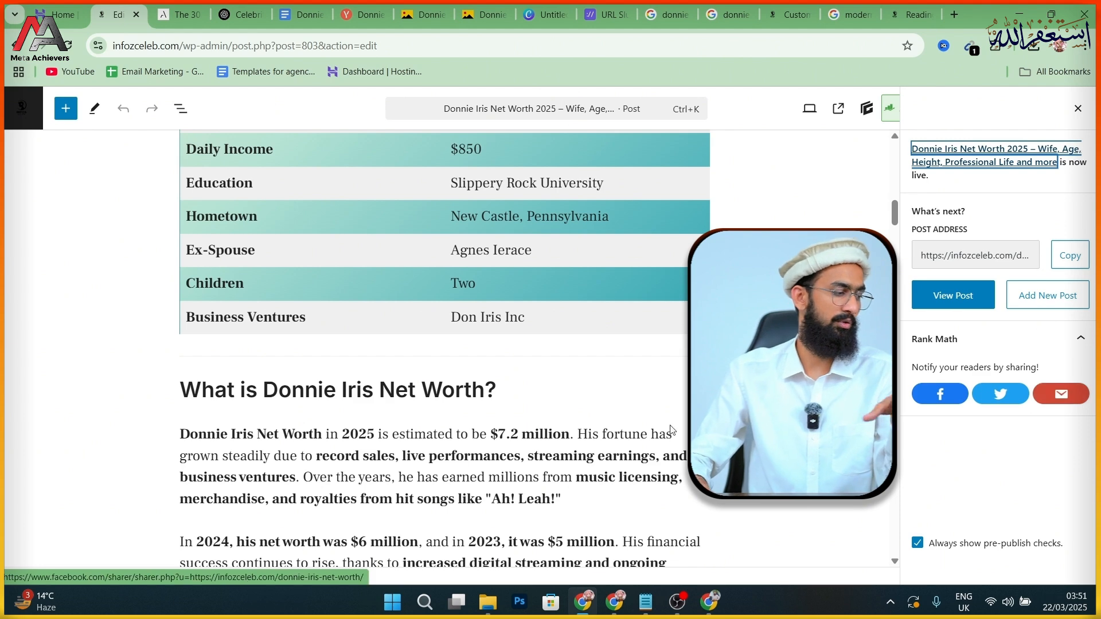
{"action": "left_click", "coordinate": [1075, 109]}
- Load the published article's live page, infozceleb.com/donnie-iris-net-worth/, in place of the post editor
{"action": "scroll", "coordinate": [138, 160], "scroll_direction": "up", "scroll_amount": 15}
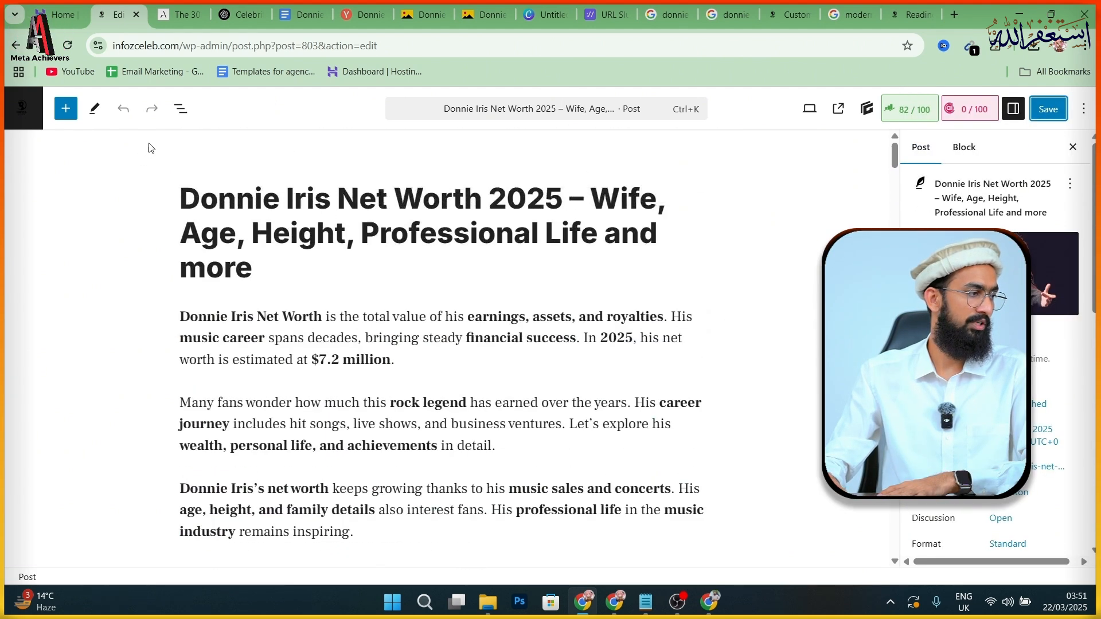
{"action": "left_click_drag", "start_coordinate": [184, 48], "coordinate": [453, 44]}
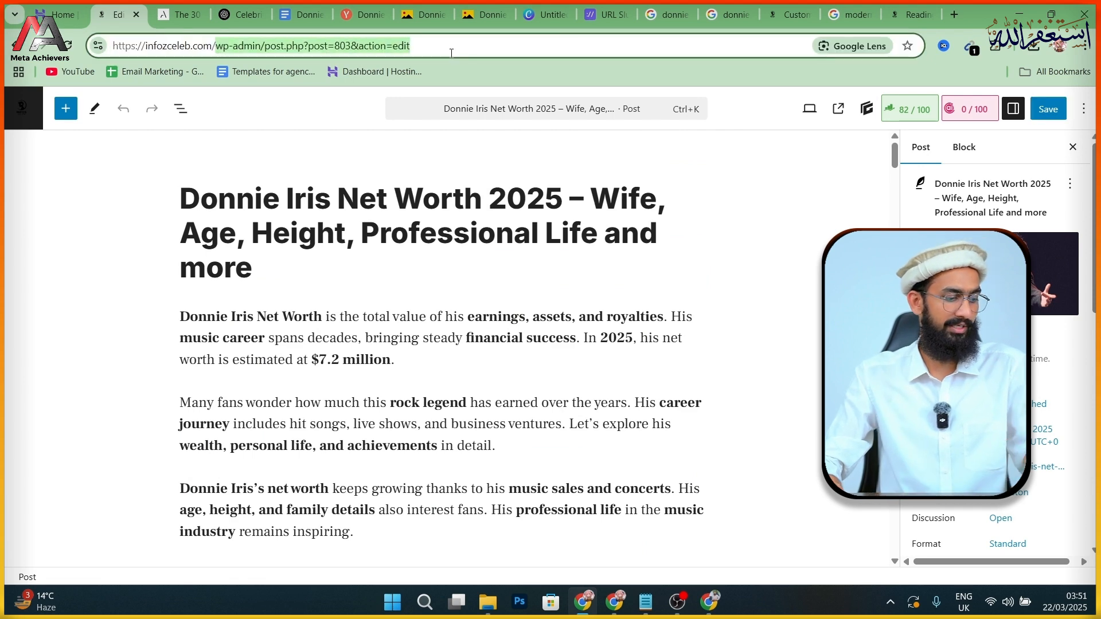
{"action": "key", "text": "BackSpace"}
{"action": "key", "text": "Return"}
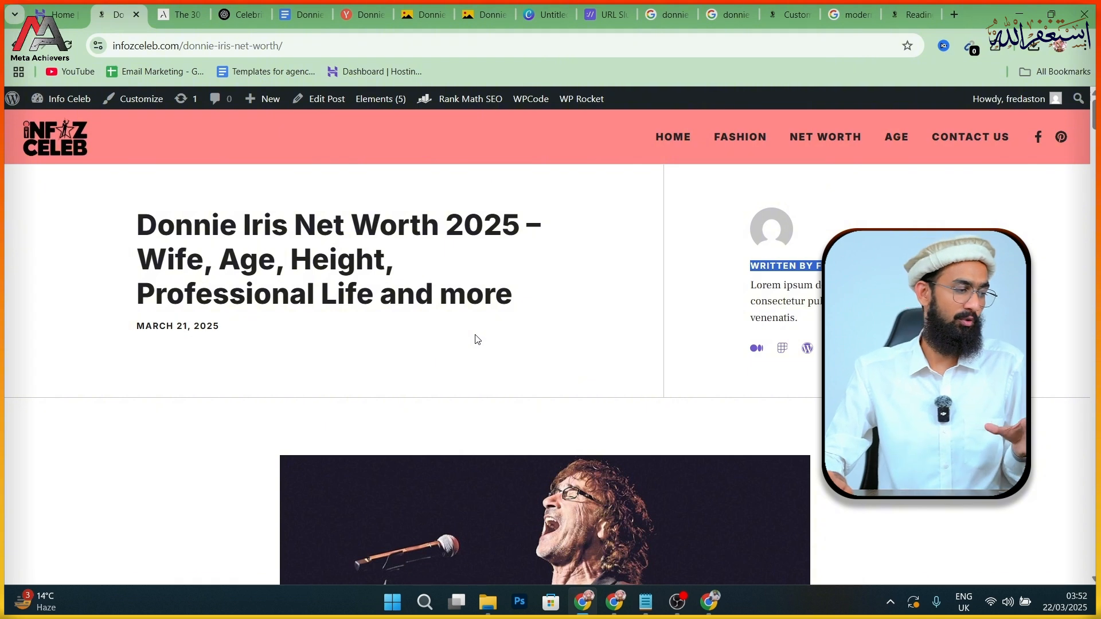
- Examine the live article's featured image, styled tables, wife section image and Educational Qualifications section
{"action": "scroll", "coordinate": [576, 299], "scroll_direction": "down", "scroll_amount": 4}
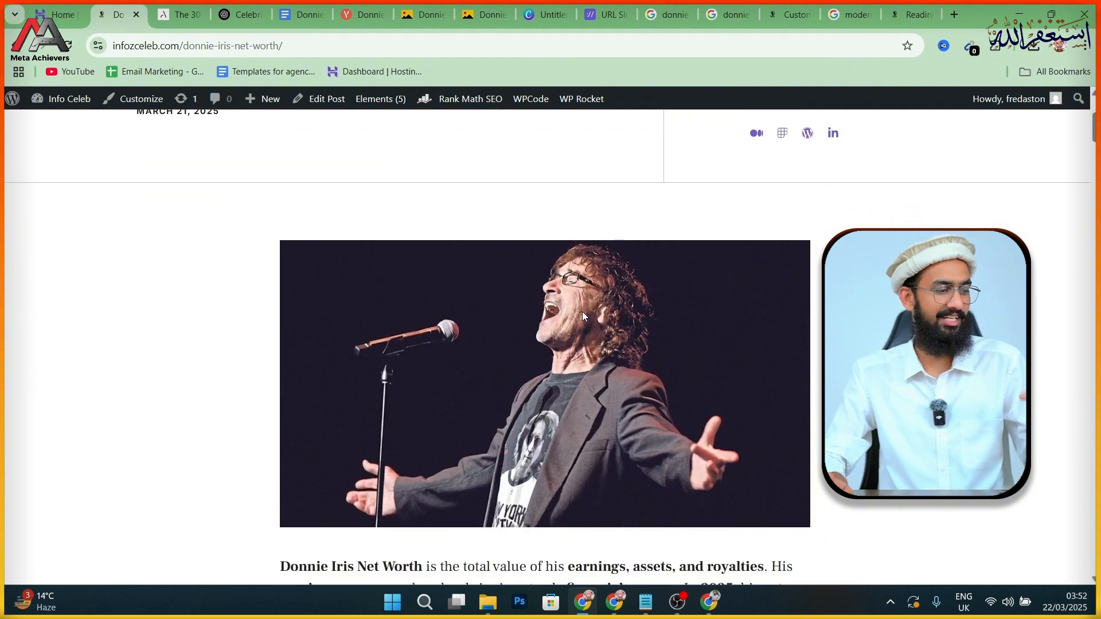
{"action": "scroll", "coordinate": [583, 312], "scroll_direction": "down", "scroll_amount": 11}
{"action": "scroll", "coordinate": [585, 321], "scroll_direction": "down", "scroll_amount": 15}
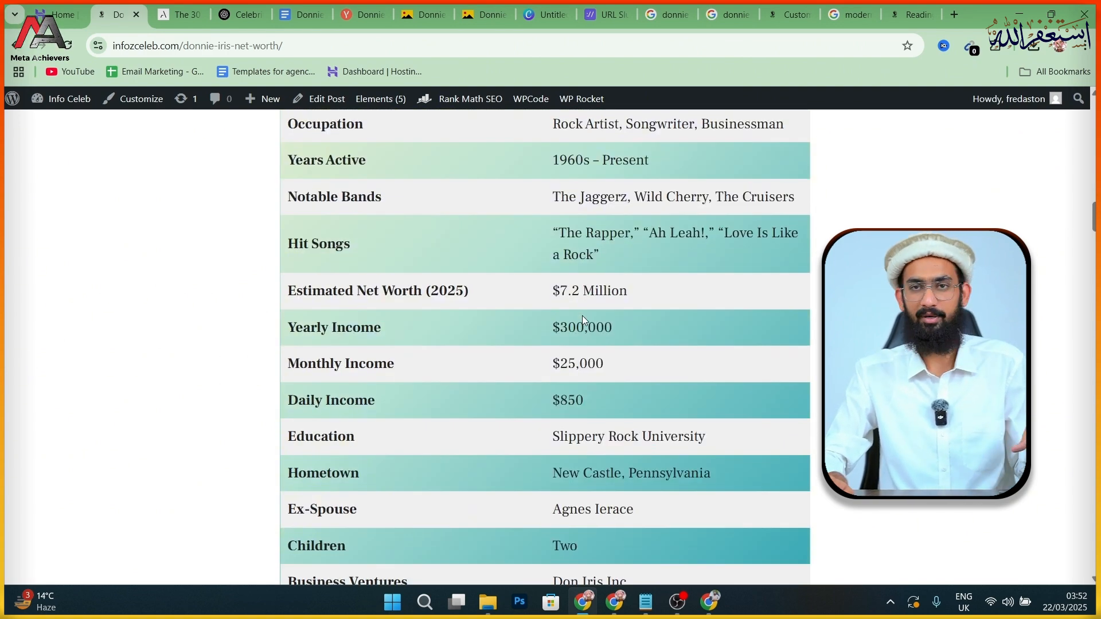
{"action": "scroll", "coordinate": [583, 315], "scroll_direction": "down", "scroll_amount": 14}
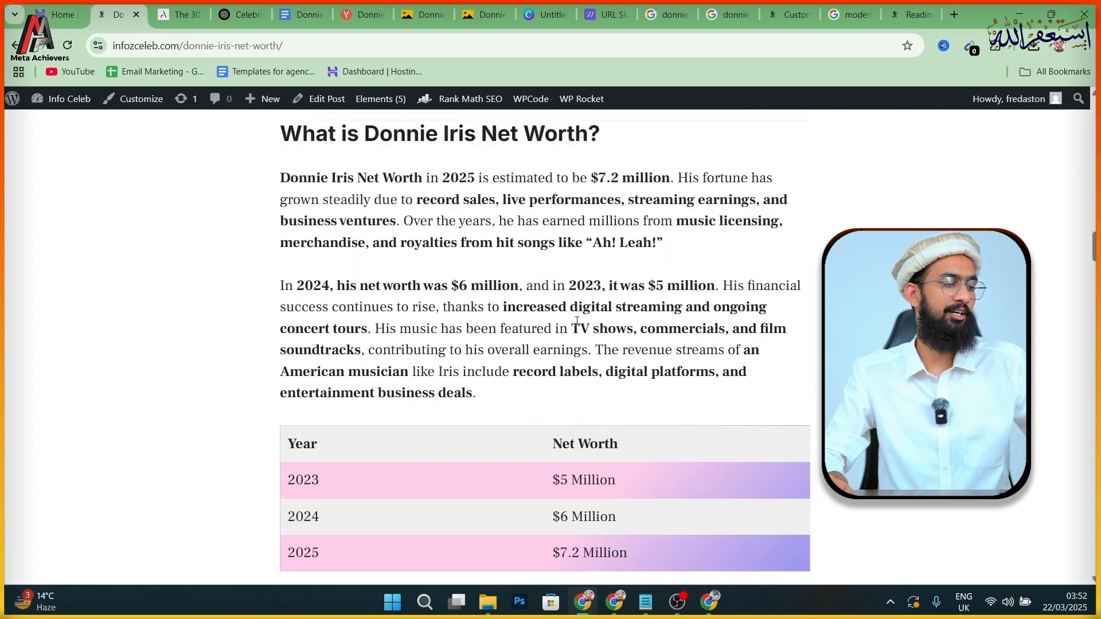
{"action": "scroll", "coordinate": [577, 322], "scroll_direction": "down", "scroll_amount": 15}
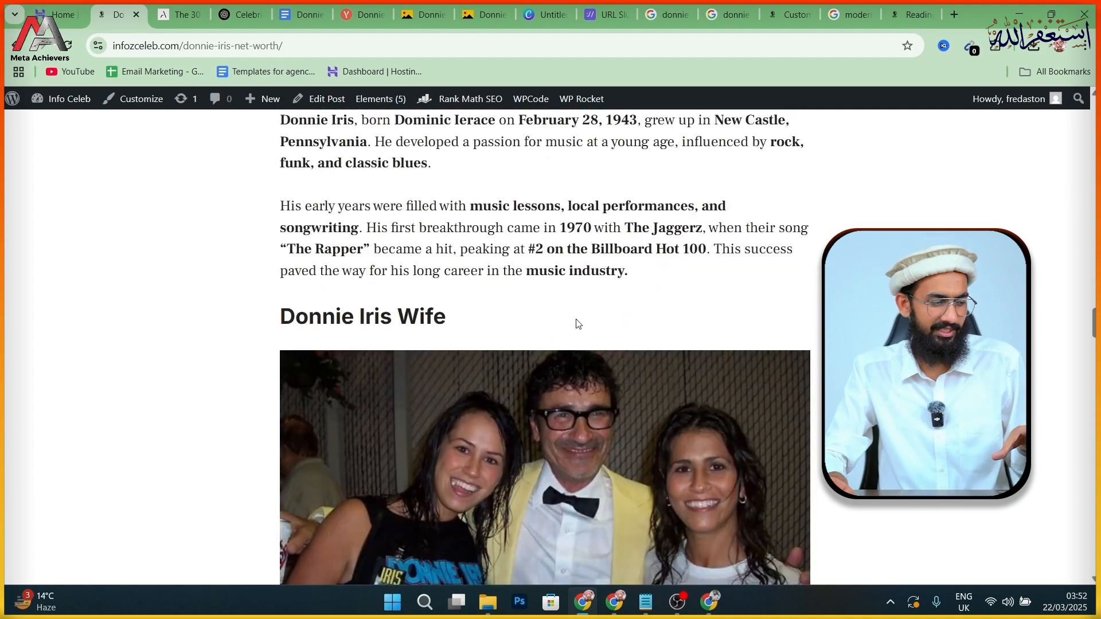
{"action": "scroll", "coordinate": [578, 324], "scroll_direction": "down", "scroll_amount": 13}
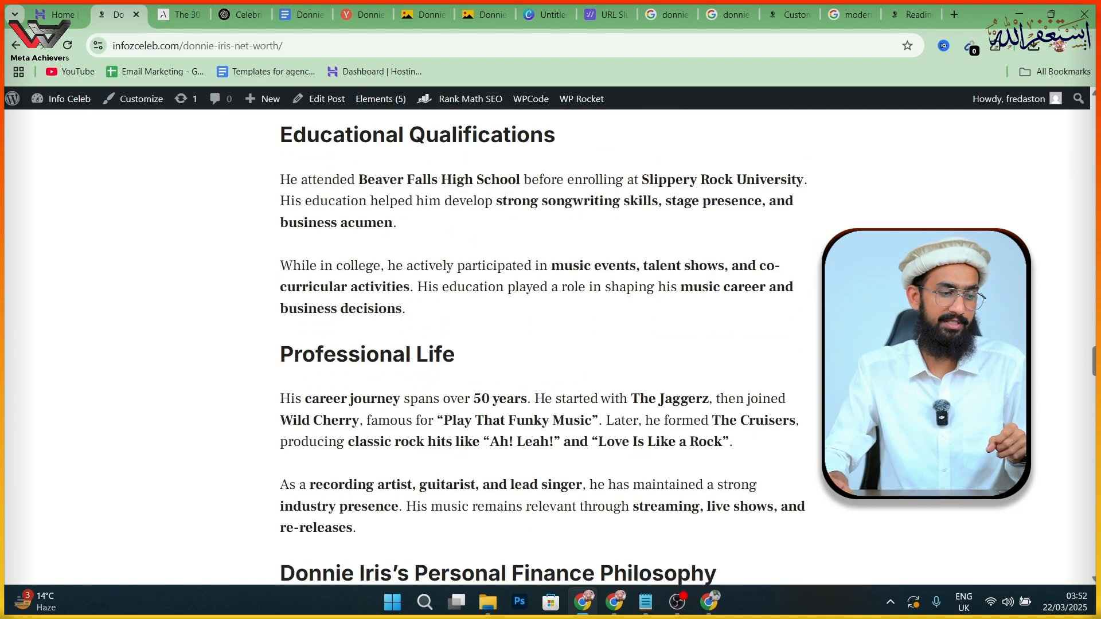
- Examine the author details in the live article's header and the author box below the Meta Description text
{"action": "scroll", "coordinate": [579, 324], "scroll_direction": "up", "scroll_amount": 20}
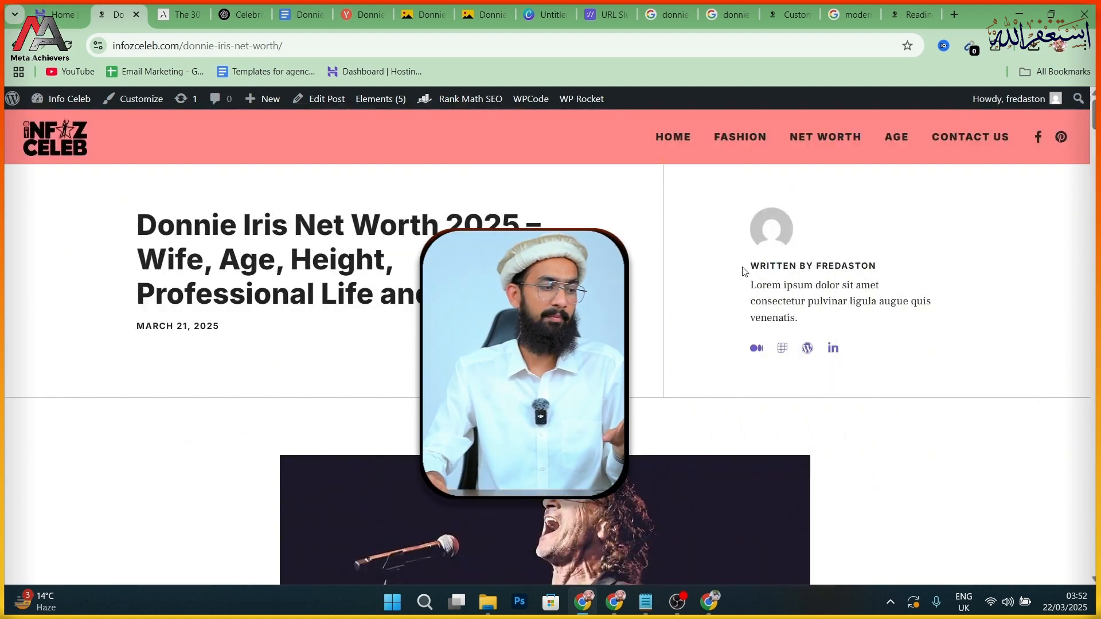
{"action": "left_click_drag", "start_coordinate": [747, 265], "coordinate": [804, 316]}
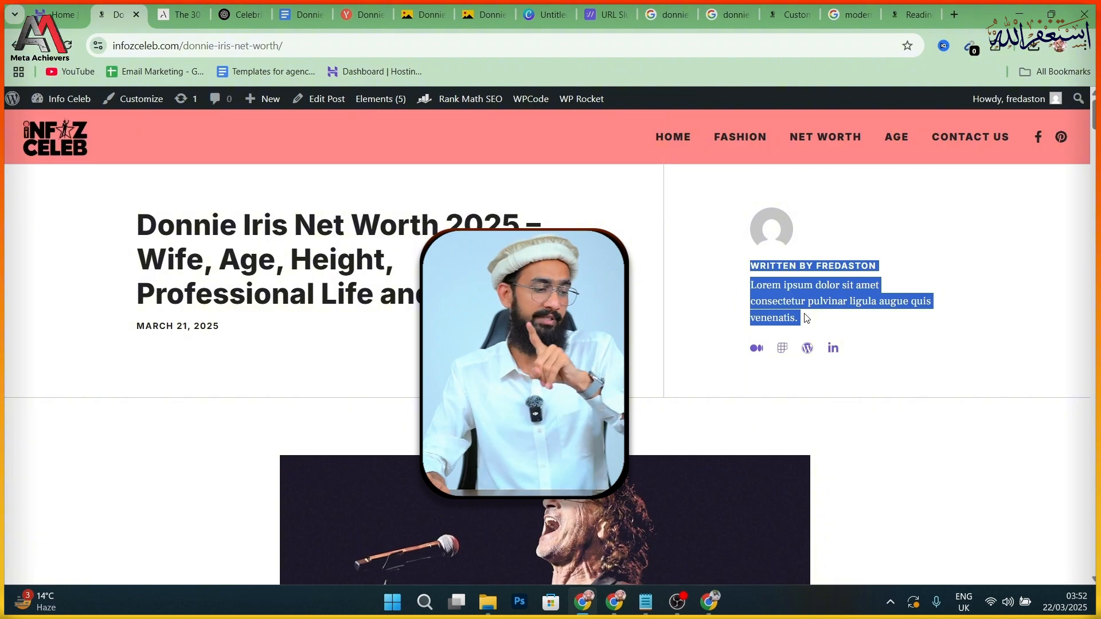
{"action": "scroll", "coordinate": [545, 344], "scroll_direction": "down", "scroll_amount": 20}
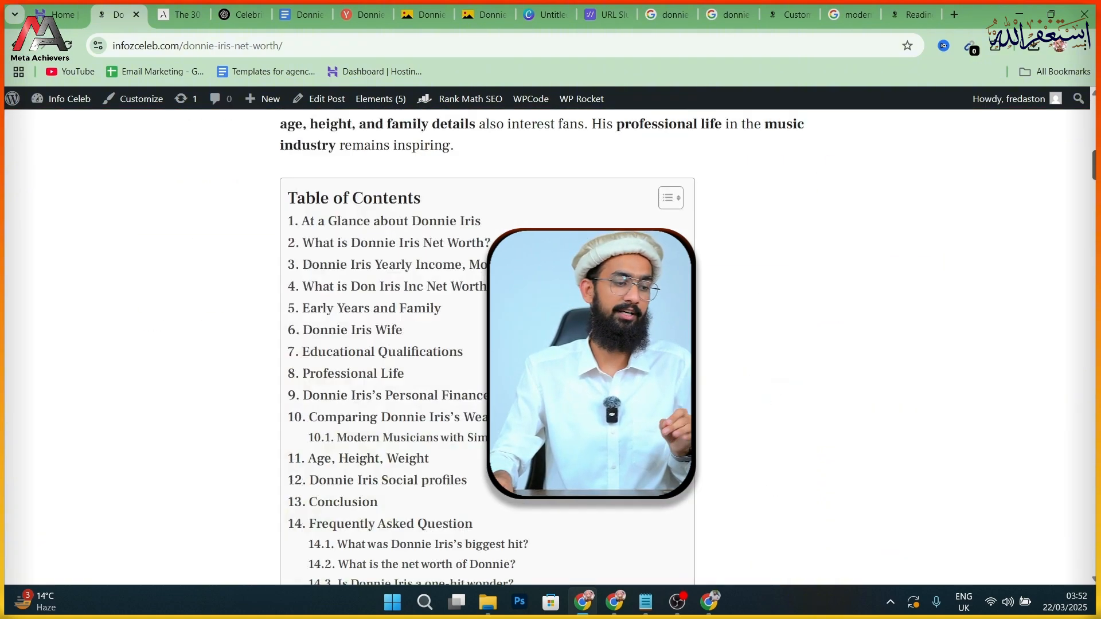
{"action": "scroll", "coordinate": [546, 567], "scroll_direction": "down", "scroll_amount": 15}
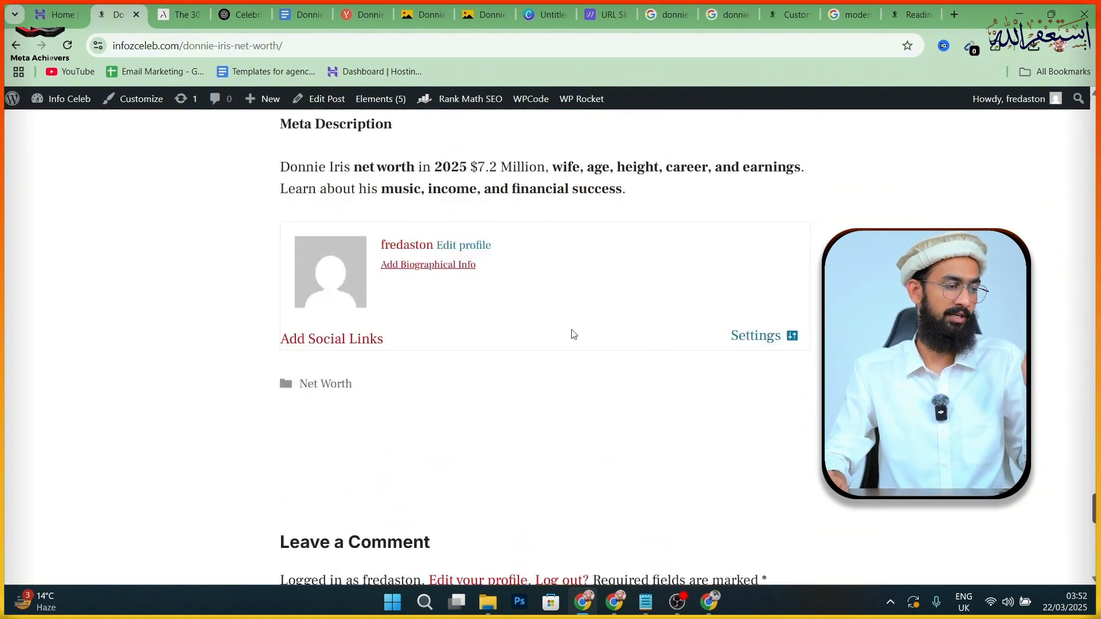